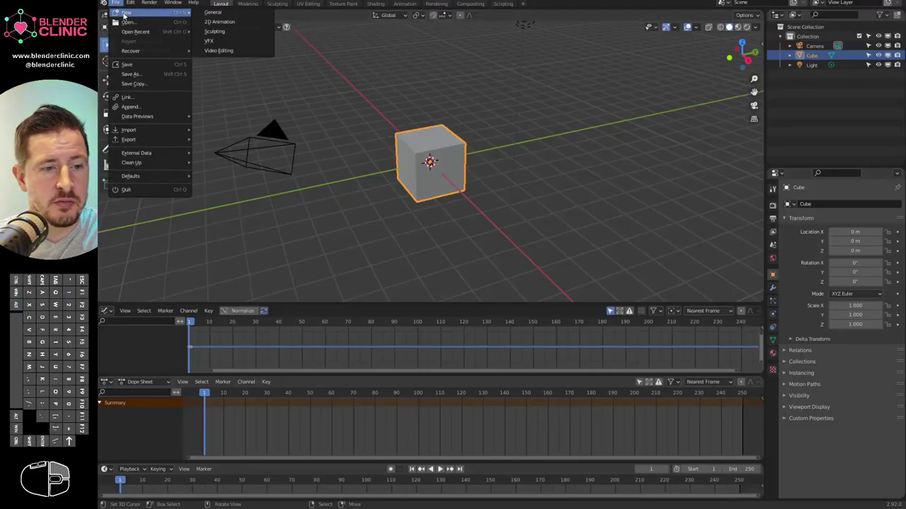
# Create a new file from the VFX template.
pyautogui.click(220, 50)
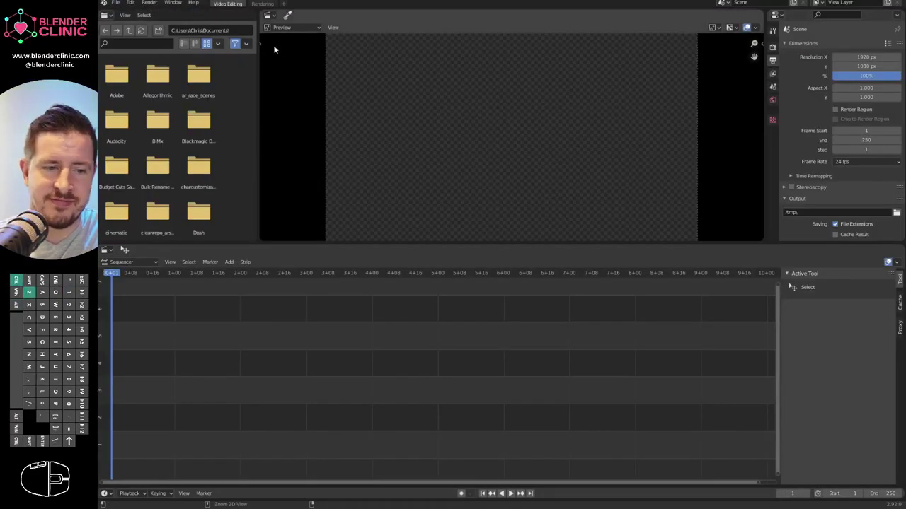
pyautogui.click(116, 3)
pyautogui.moveTo(198, 14)
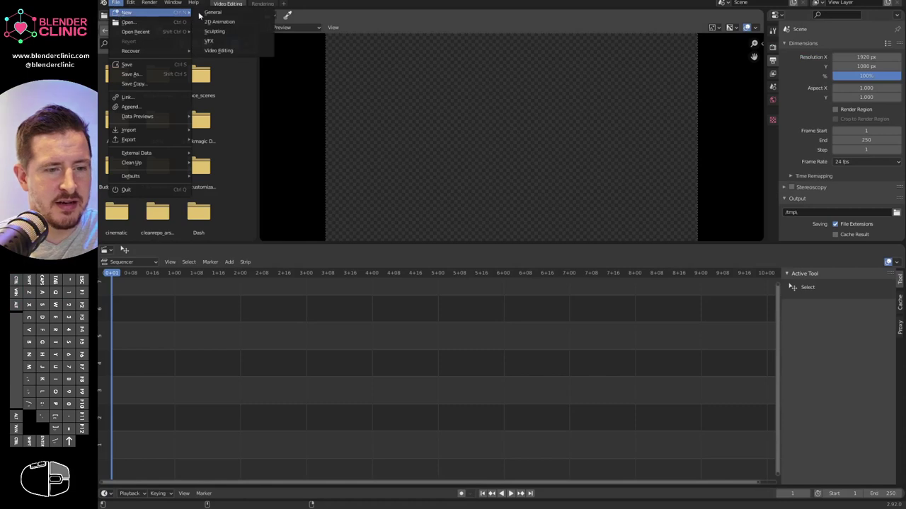
pyautogui.click(223, 41)
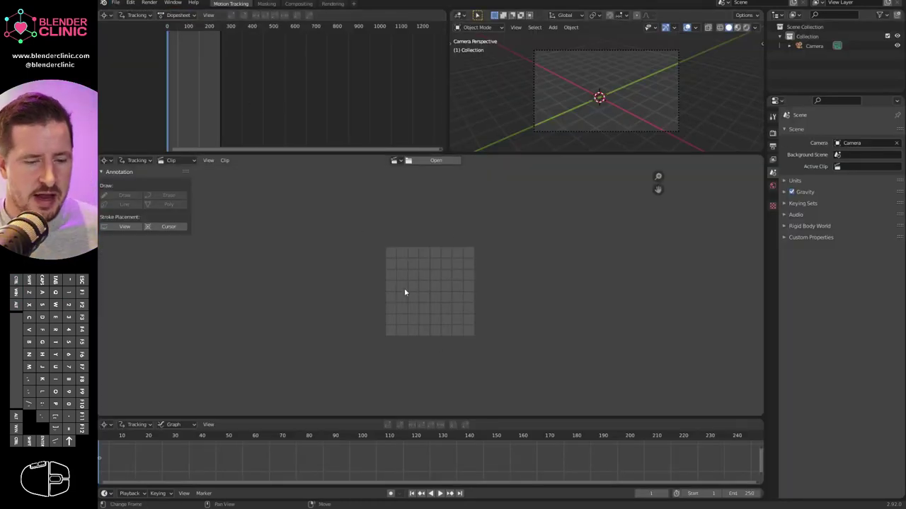
# Load the full 08_4c .jp2 image sequence from the tracktest footage's linear_hd folder as the movie clip.
pyautogui.click(428, 159)
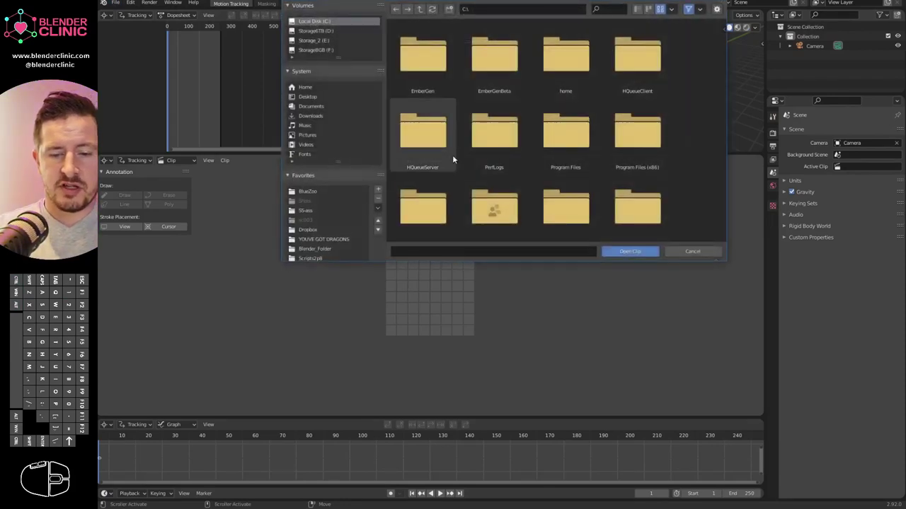
pyautogui.scroll(-4, 318, 184)
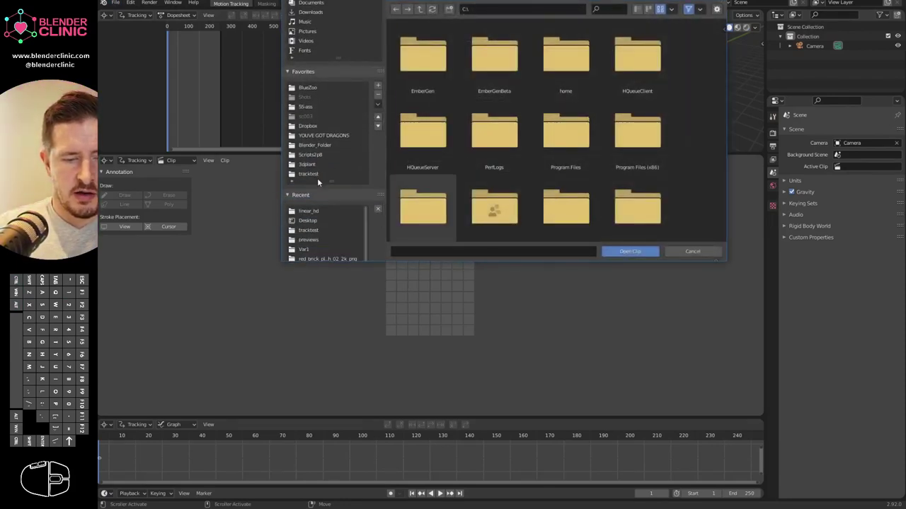
pyautogui.click(317, 176)
pyautogui.doubleClick(422, 56)
pyautogui.doubleClick(646, 66)
pyautogui.doubleClick(423, 57)
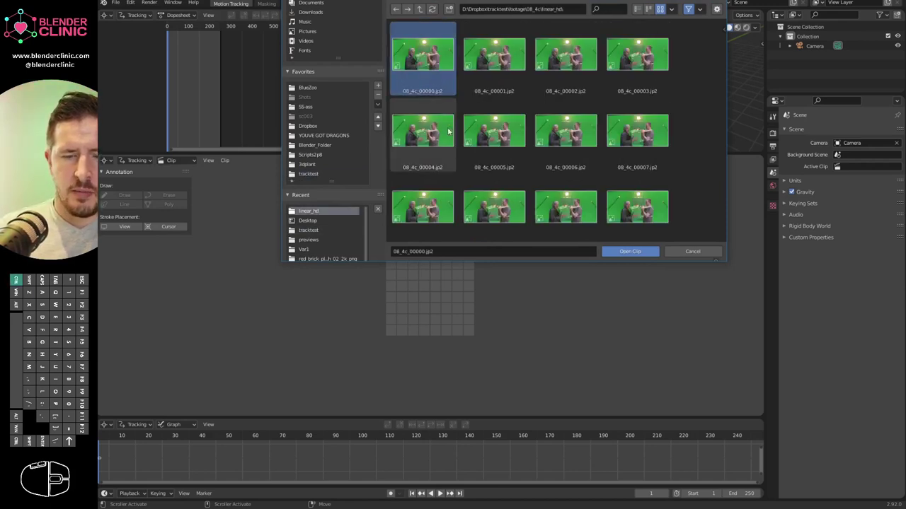
pyautogui.press('a')
pyautogui.click(630, 252)
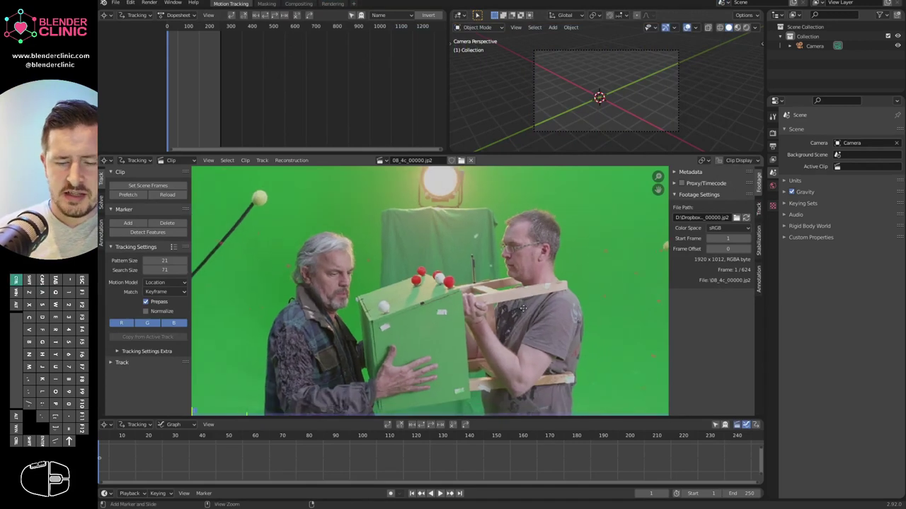
pyautogui.scroll(-1, 489, 318)
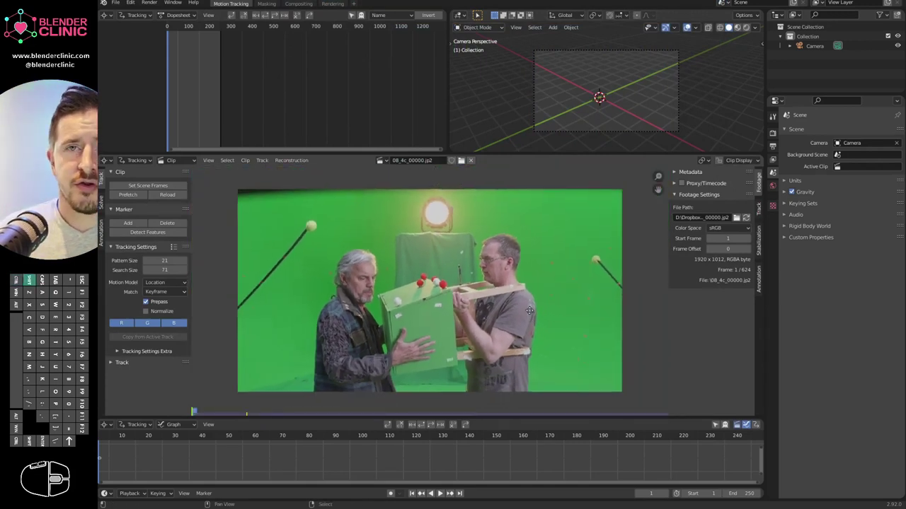
pyautogui.moveTo(529, 320); pyautogui.dragTo(522, 297, button='middle')
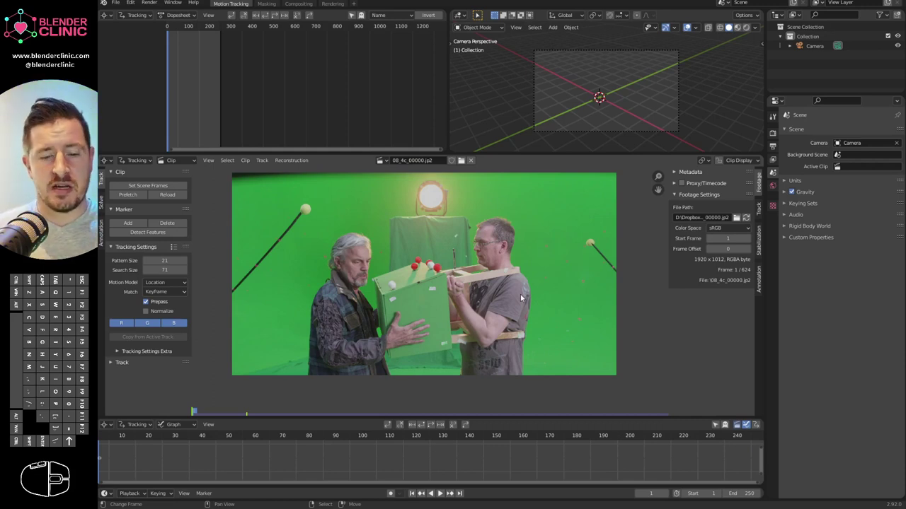
pyautogui.click(460, 160)
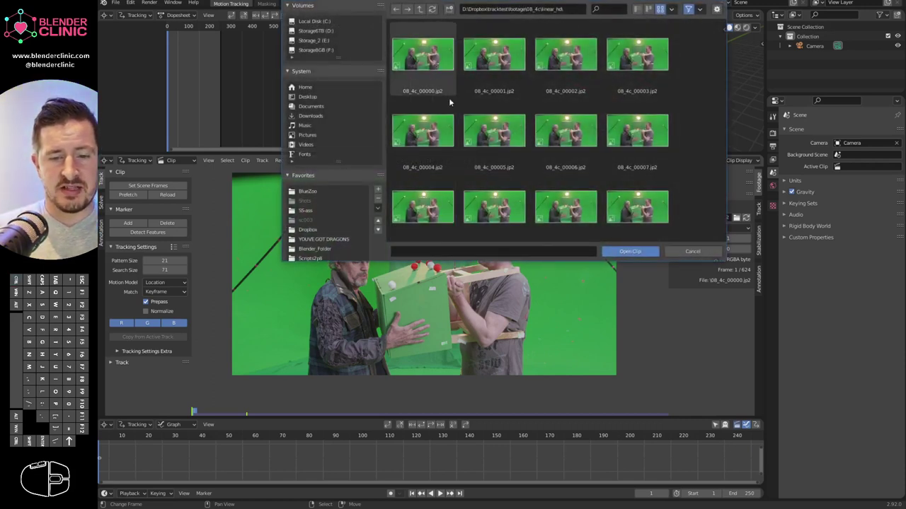
pyautogui.press('a')
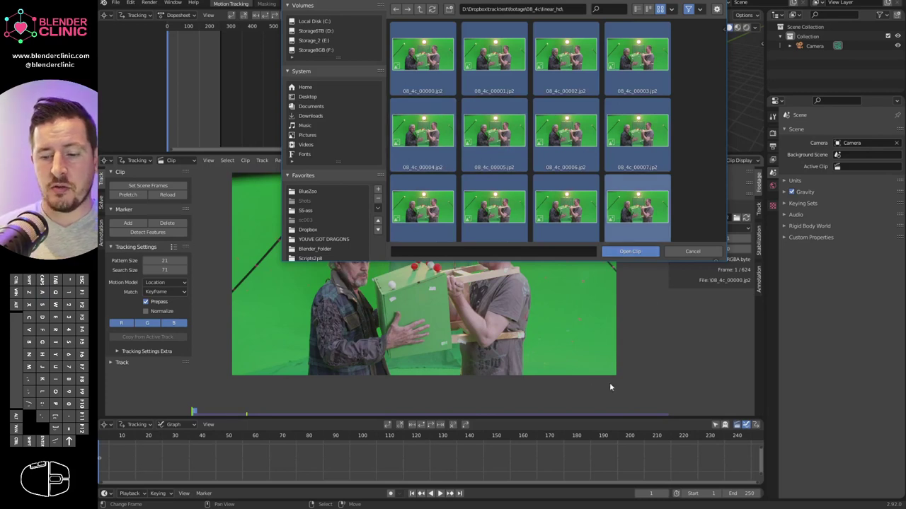
pyautogui.click(690, 251)
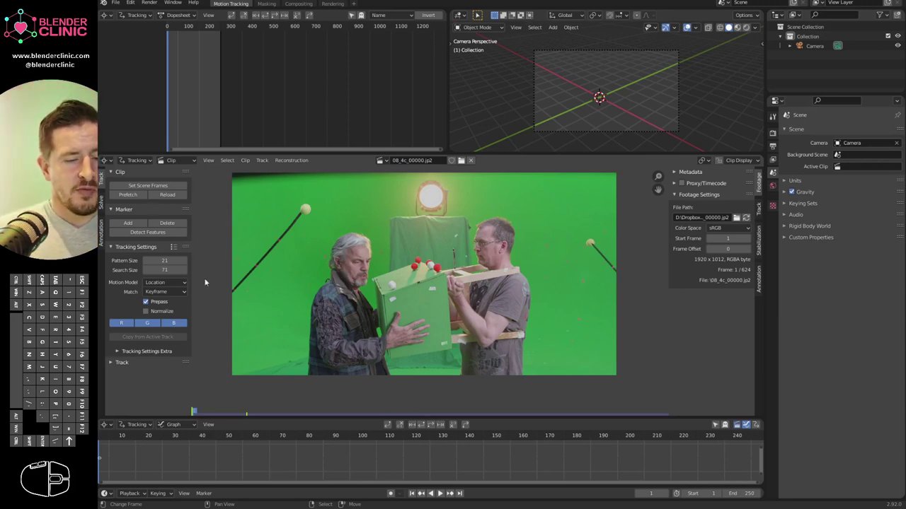
# Match the scene's frame range to the clip and prefetch its frames.
pyautogui.click(156, 186)
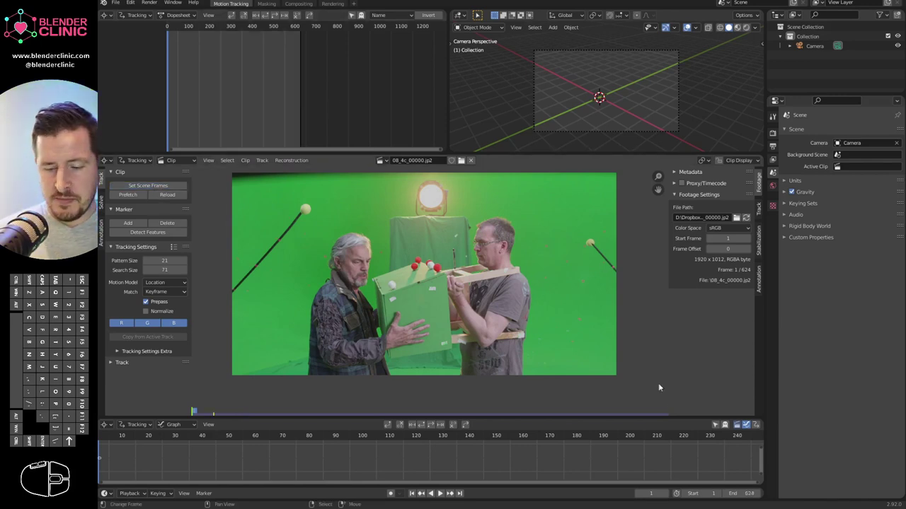
pyautogui.click(137, 195)
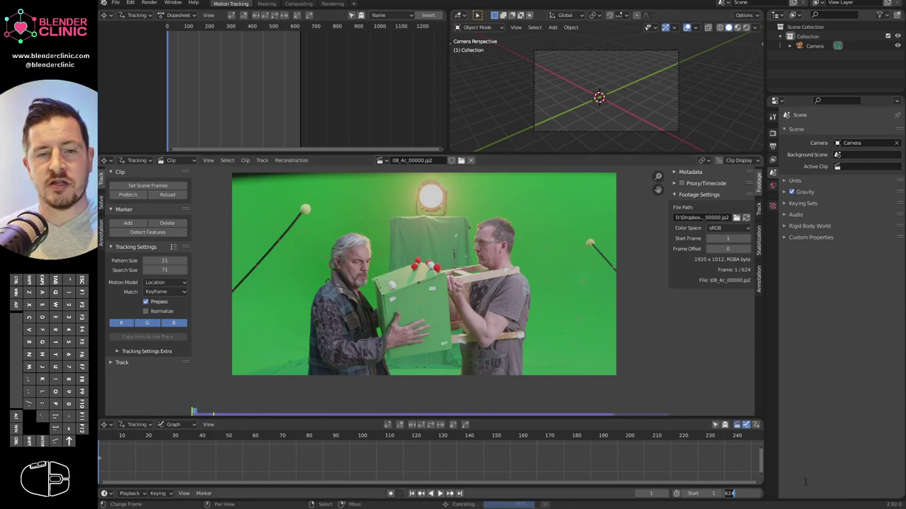
# Set the scene's end frame to 240.
pyautogui.click(741, 494)
pyautogui.moveTo(746, 495); pyautogui.dragTo(725, 499)
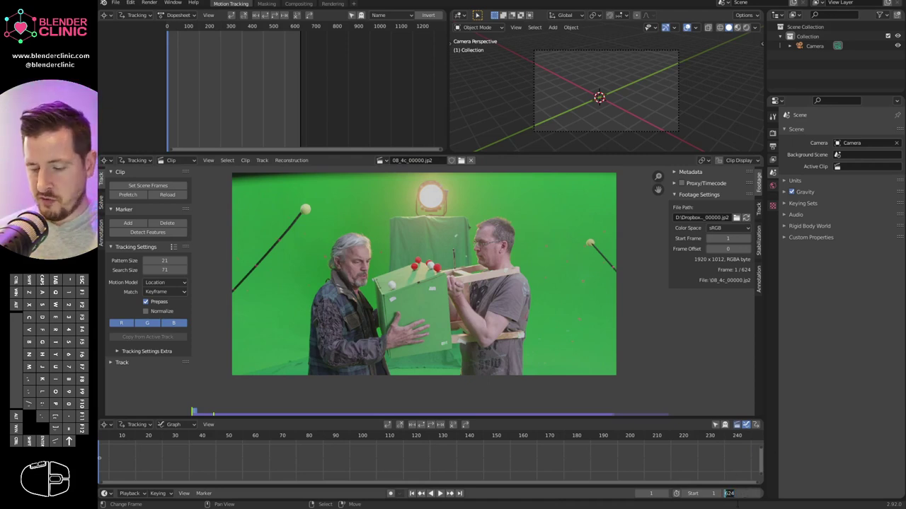
pyautogui.write('240')
pyautogui.press('Return')
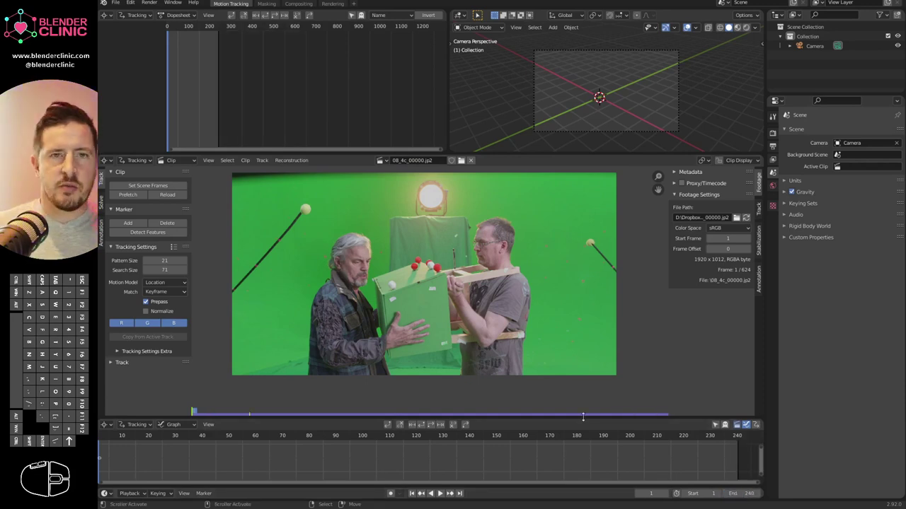
pyautogui.moveTo(125, 451); pyautogui.dragTo(99, 460, button='right')
pyautogui.moveTo(305, 456); pyautogui.dragTo(386, 456, button='middle')
pyautogui.keyDown('ctrl'); pyautogui.moveTo(428, 457); pyautogui.dragTo(359, 456, button='middle'); pyautogui.keyUp('ctrl')
pyautogui.keyDown('shift'); pyautogui.moveTo(594, 296); pyautogui.dragTo(575, 294, button='middle'); pyautogui.keyUp('shift')
pyautogui.keyDown('shift'); pyautogui.moveTo(569, 329); pyautogui.dragTo(624, 334, button='middle'); pyautogui.keyUp('shift')
pyautogui.moveTo(543, 452); pyautogui.dragTo(513, 453, button='middle')
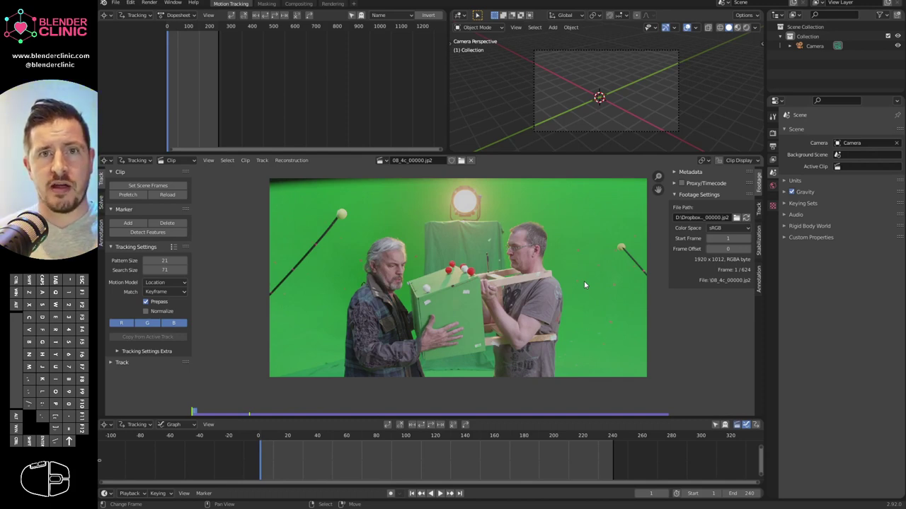
pyautogui.click(165, 282)
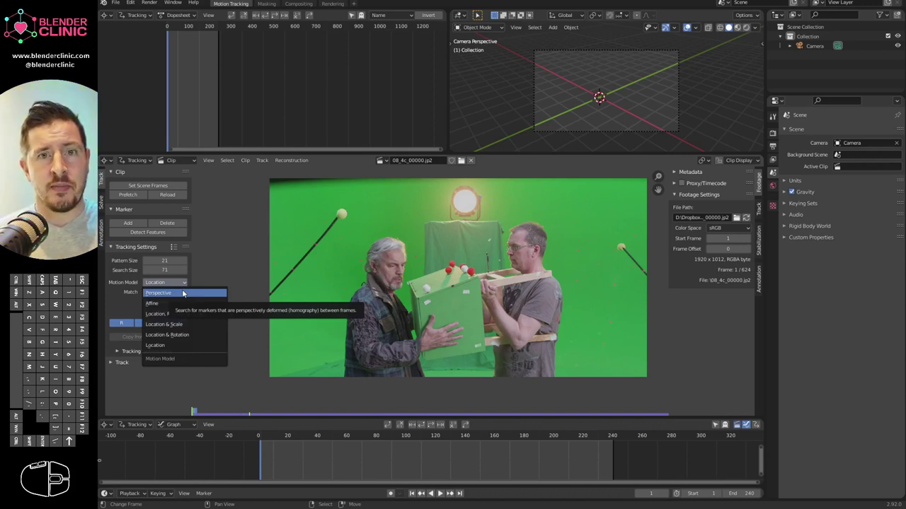
pyautogui.click(211, 350)
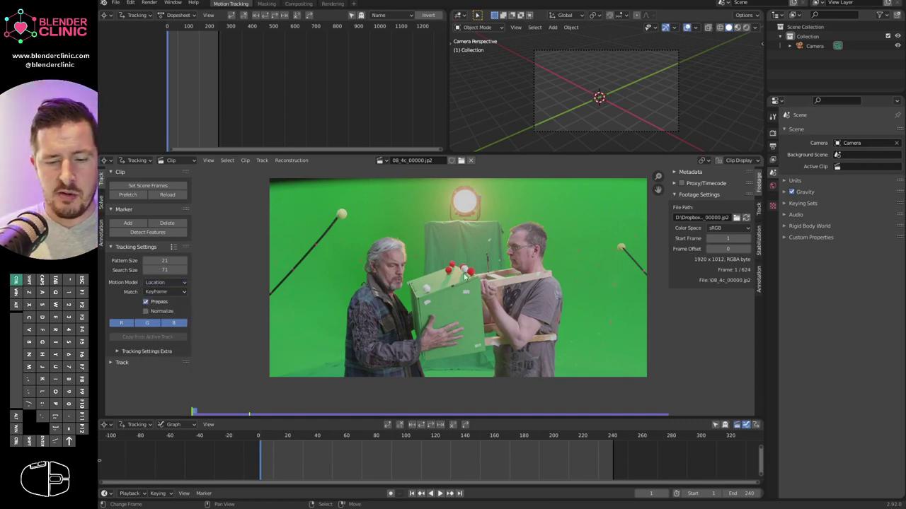
# Add a tracking marker on the ball of the pole beside the grey-haired actor, enlarge it around the ball, and show its track properties.
pyautogui.keyDown('ctrl'); pyautogui.click(341, 213); pyautogui.keyUp('ctrl')
pyautogui.press('s')
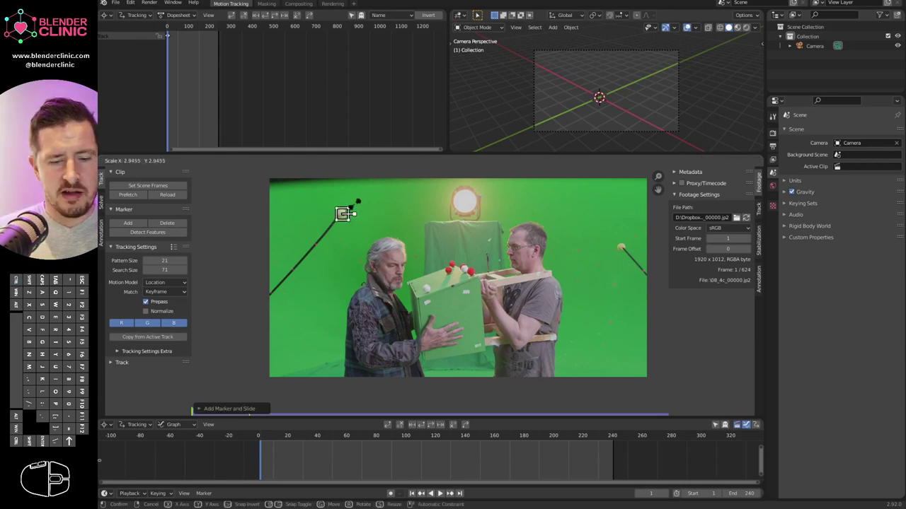
pyautogui.click(368, 197)
pyautogui.click(758, 209)
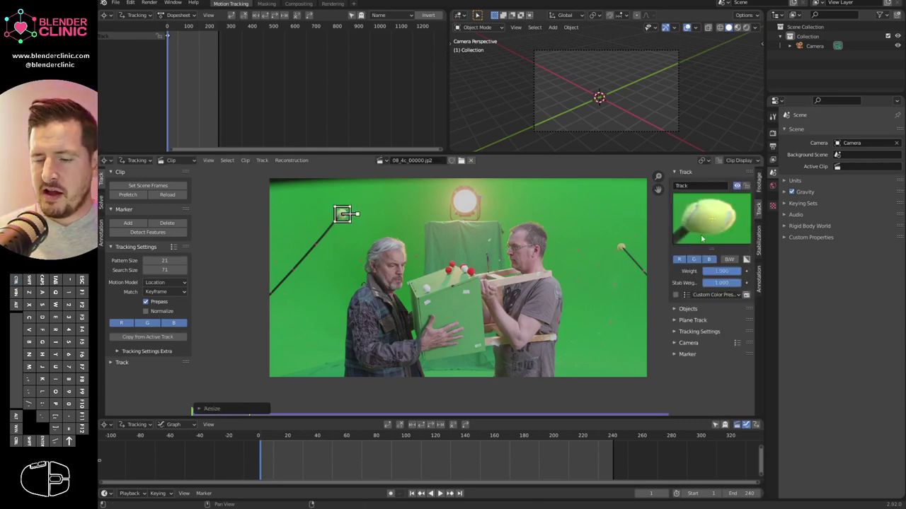
pyautogui.press('g')
pyautogui.press('Escape')
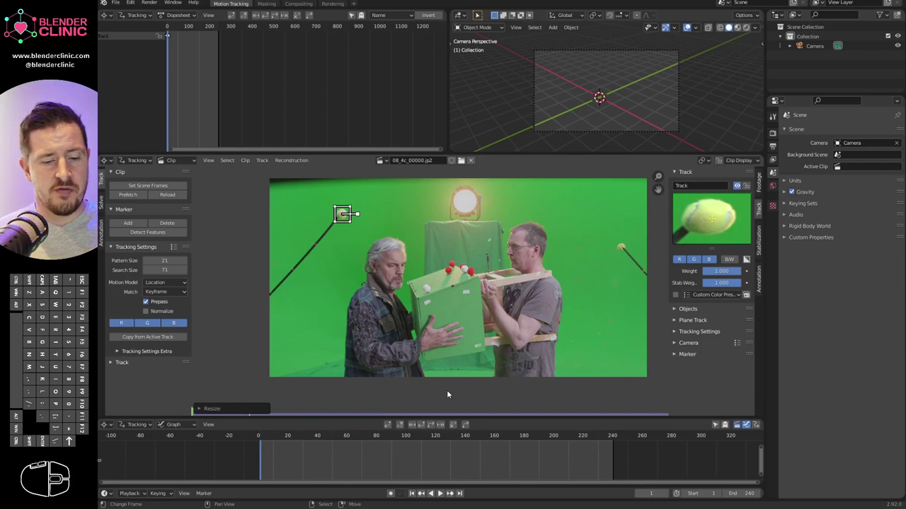
# Set the default motion model to Location & Rotation and try rotating the ball's marker.
pyautogui.click(165, 283)
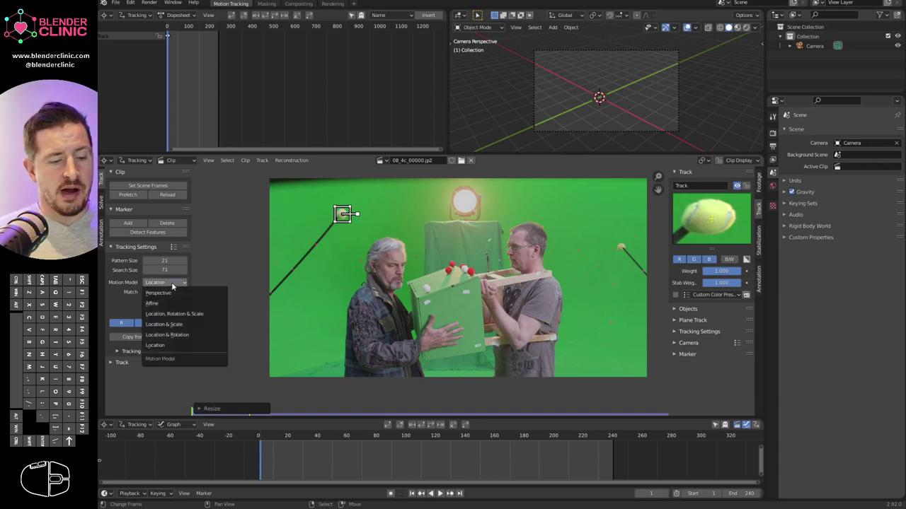
pyautogui.click(186, 335)
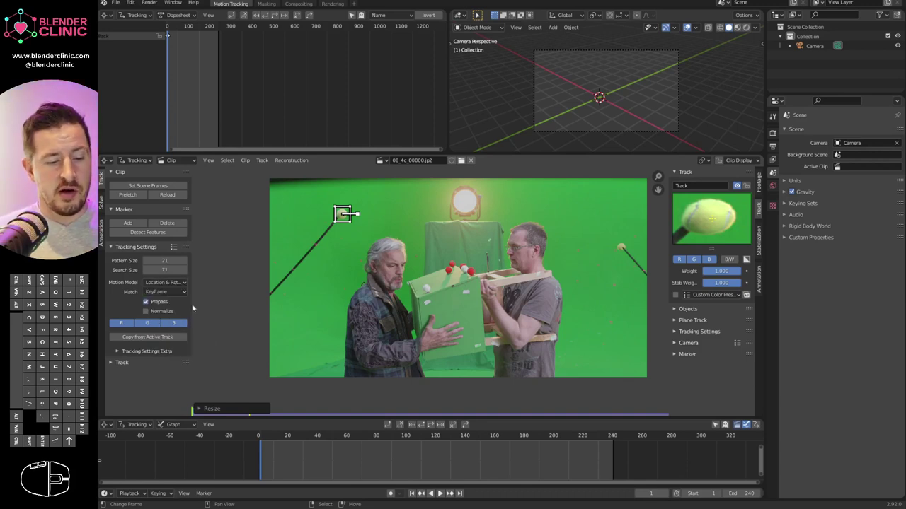
pyautogui.press('r')
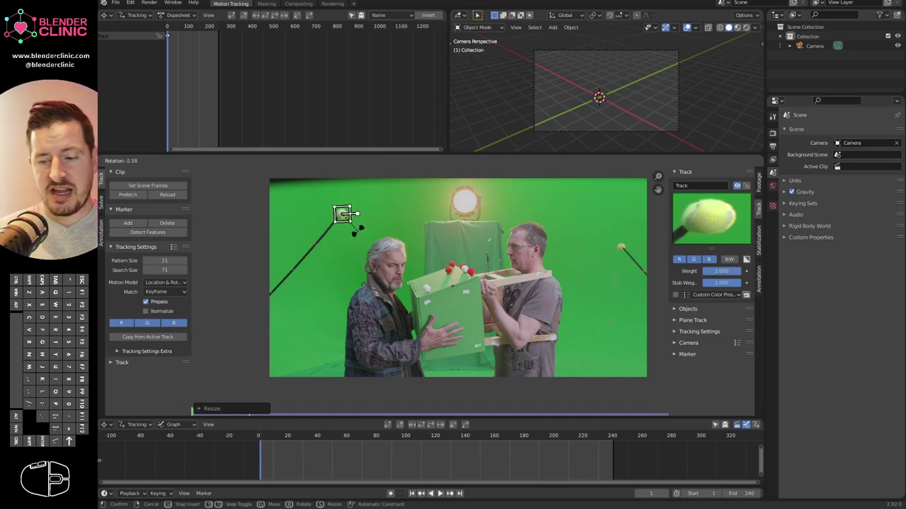
pyautogui.rightClick(358, 228)
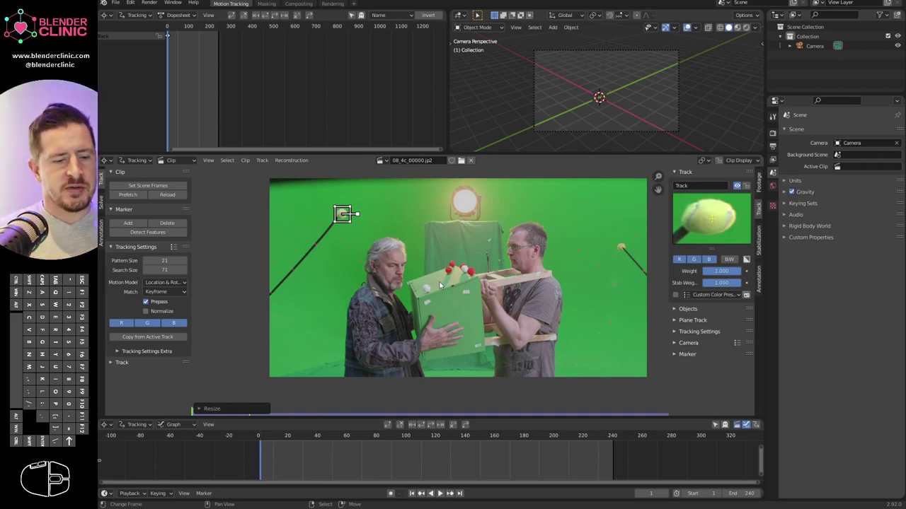
# Set the default tracking settings to the Affine motion model with pattern matching against the previous frame.
pyautogui.click(177, 284)
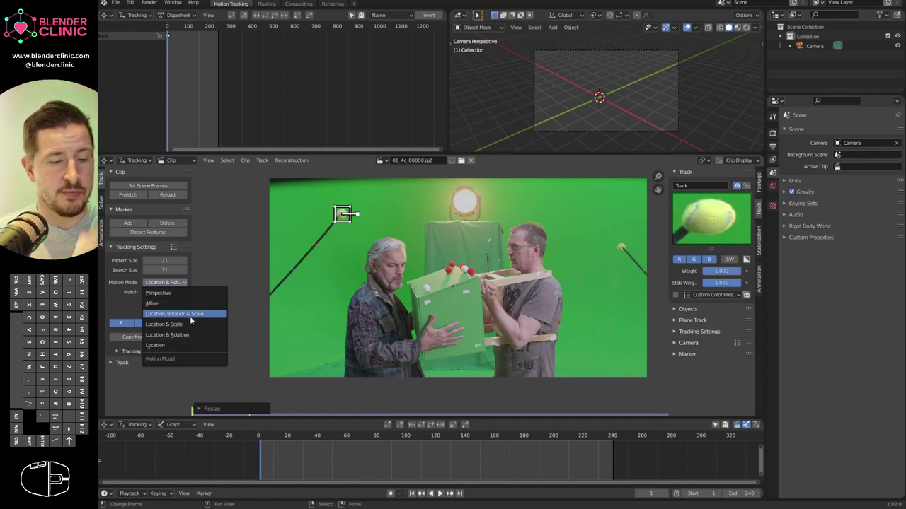
pyautogui.click(190, 304)
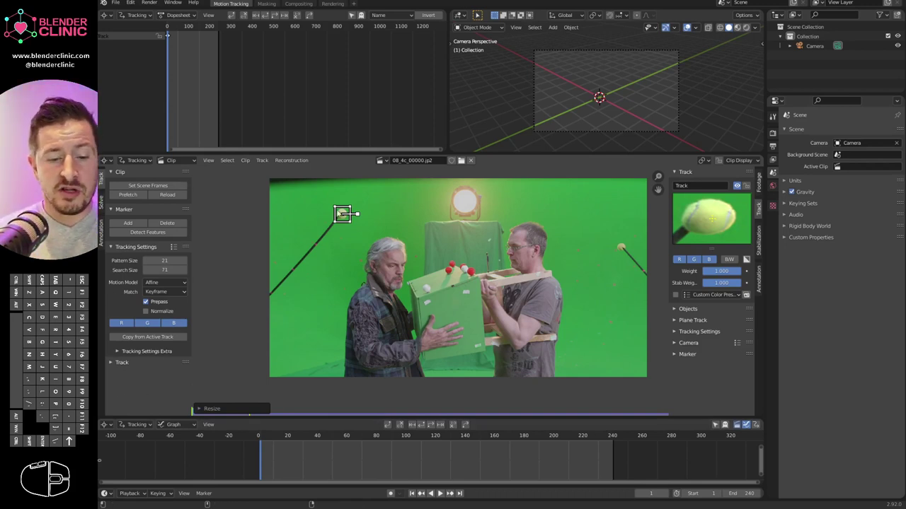
pyautogui.click(164, 291)
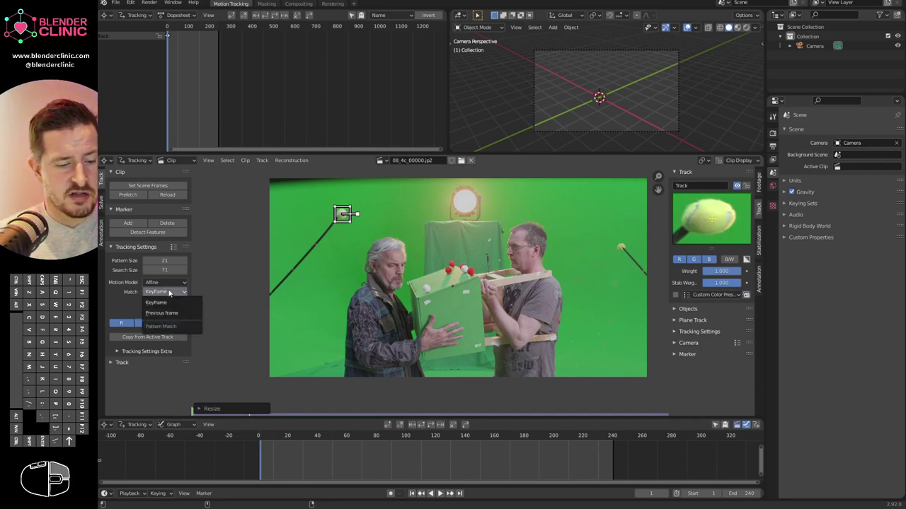
pyautogui.click(171, 316)
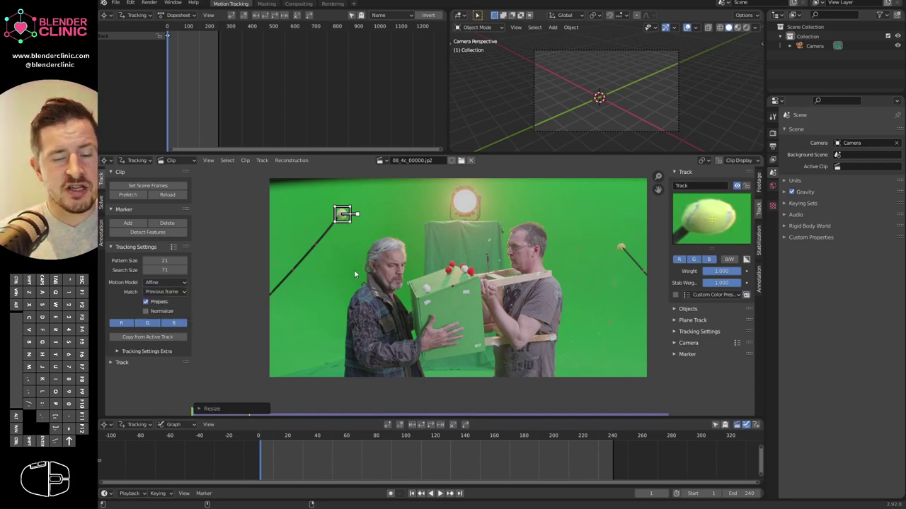
# Try adding a second marker at the upper corner of the hanging green cloth, and undo it.
pyautogui.keyDown('ctrl'); pyautogui.click(424, 222); pyautogui.keyUp('ctrl')
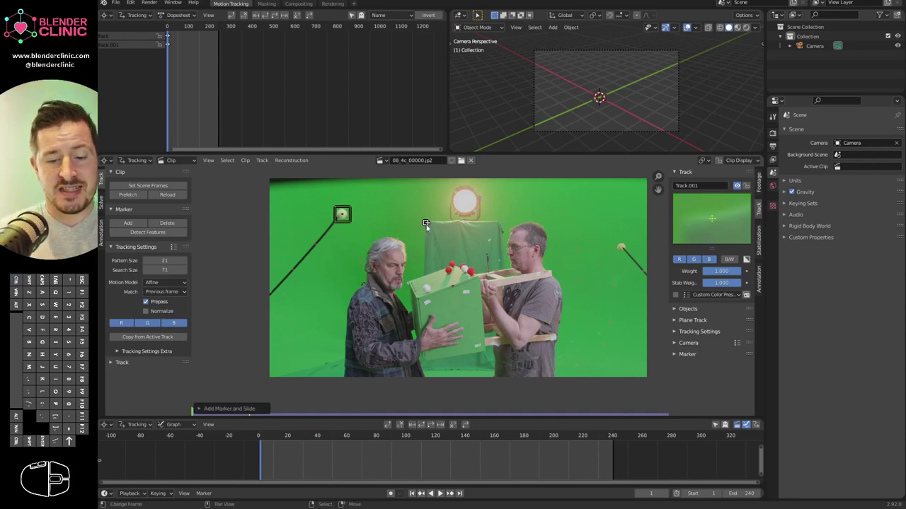
pyautogui.hotkey('ctrl', 'z')
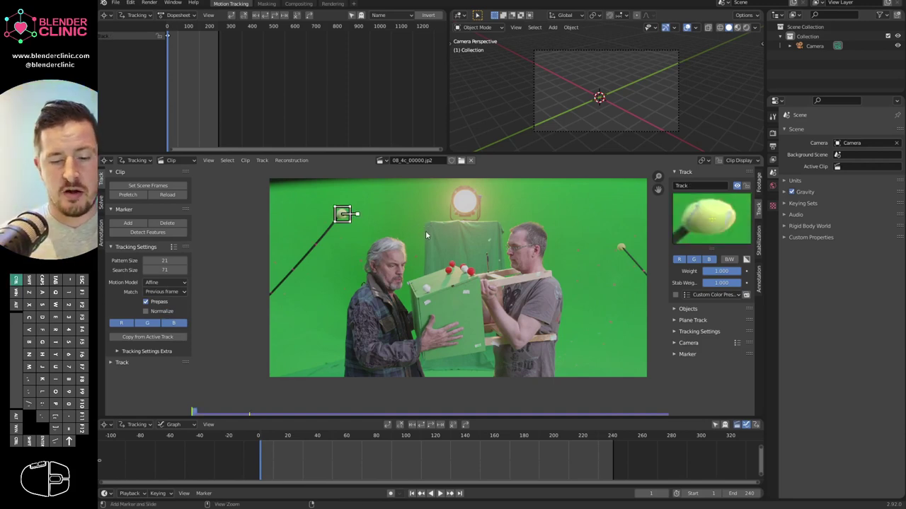
# Expand the ball track's own tracking settings, try matching to Previous frame, and return the match to Keyframe.
pyautogui.click(690, 331)
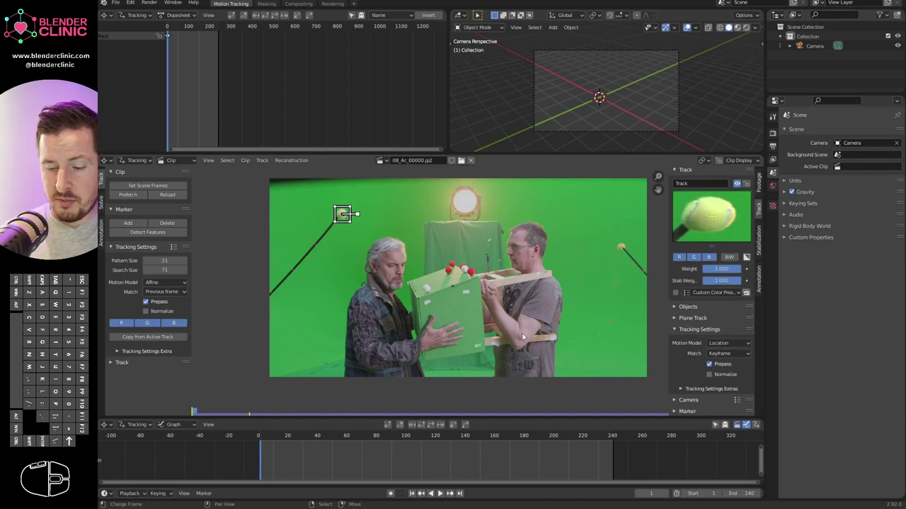
pyautogui.click(726, 354)
pyautogui.click(731, 374)
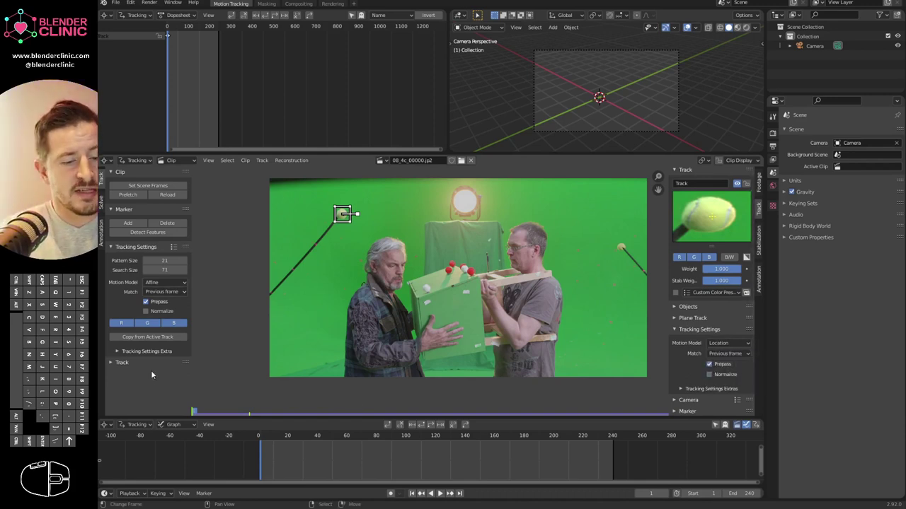
pyautogui.click(729, 354)
pyautogui.click(726, 364)
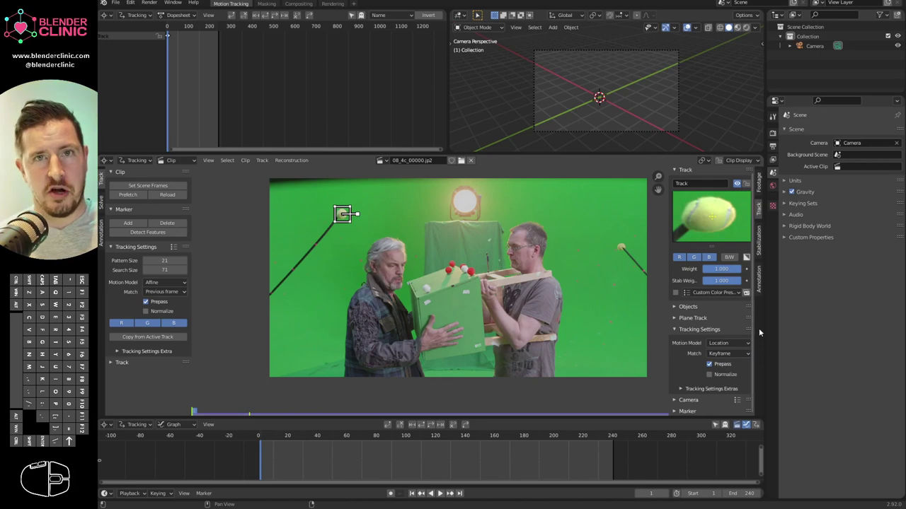
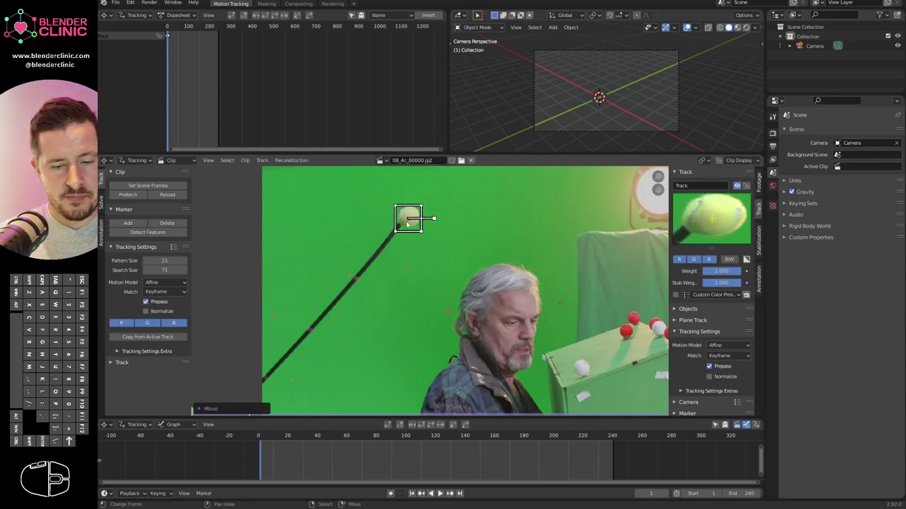
# Try moving the ball's marker onto the joint between ball and pole, resizing it, and tracking it forwards.
pyautogui.press('g')
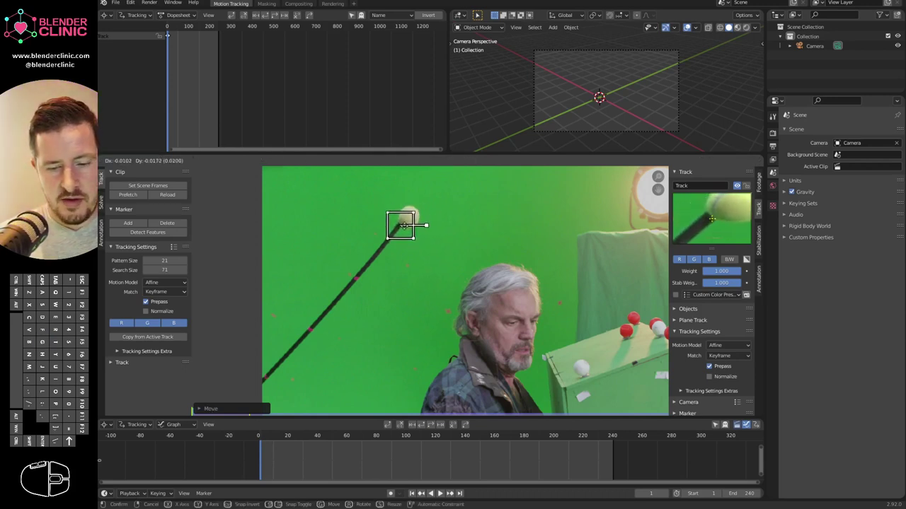
pyautogui.click(405, 231)
pyautogui.moveTo(714, 219)
pyautogui.mouseDown()
pyautogui.moveTo(721, 237)
pyautogui.moveTo(711, 222)
pyautogui.mouseUp()
pyautogui.keyDown('ctrl'); pyautogui.moveTo(398, 224); pyautogui.dragTo(391, 174, button='middle'); pyautogui.keyUp('ctrl')
pyautogui.moveTo(391, 173)
pyautogui.mouseDown(button='middle')
pyautogui.moveTo(416, 233)
pyautogui.moveTo(413, 249)
pyautogui.mouseUp(button='middle')
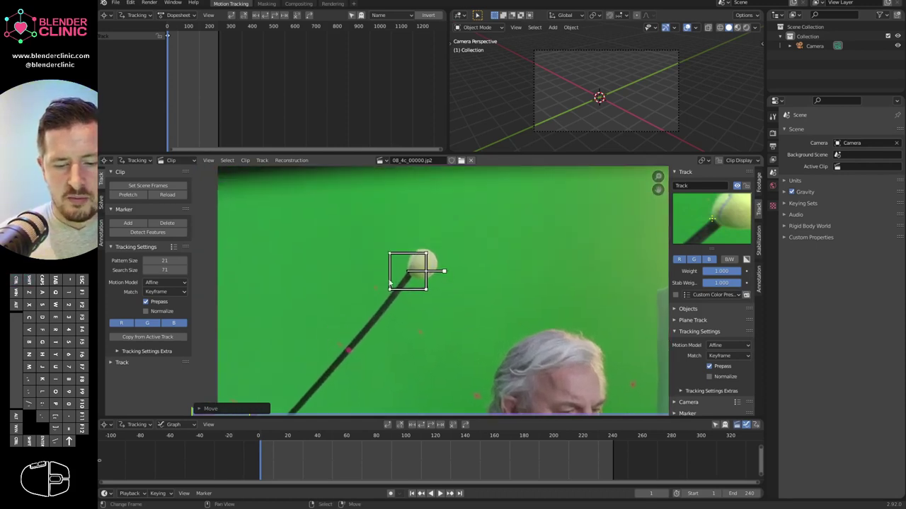
pyautogui.press('s')
pyautogui.click(445, 303)
pyautogui.hotkey('ctrl', 't')
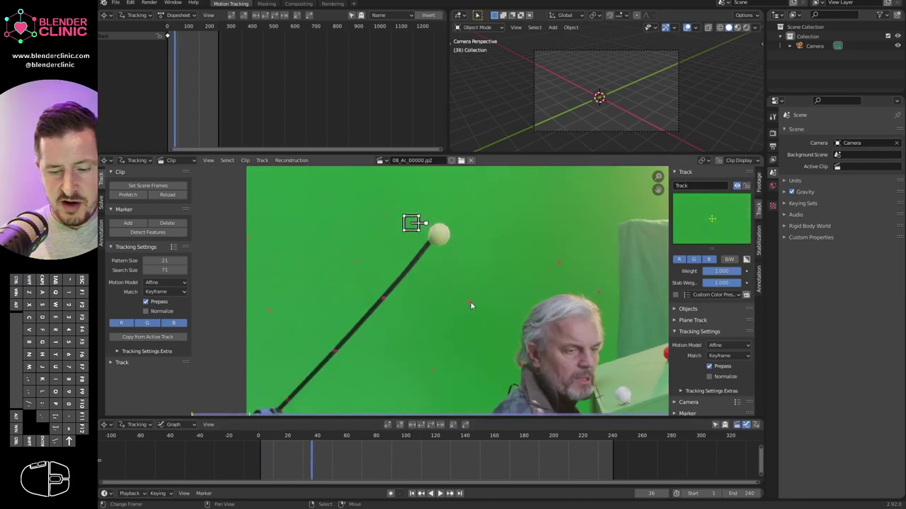
# At frame 116, move the marker onto the ball and resize it to frame the ball.
pyautogui.moveTo(310, 458); pyautogui.dragTo(429, 463)
pyautogui.press('g')
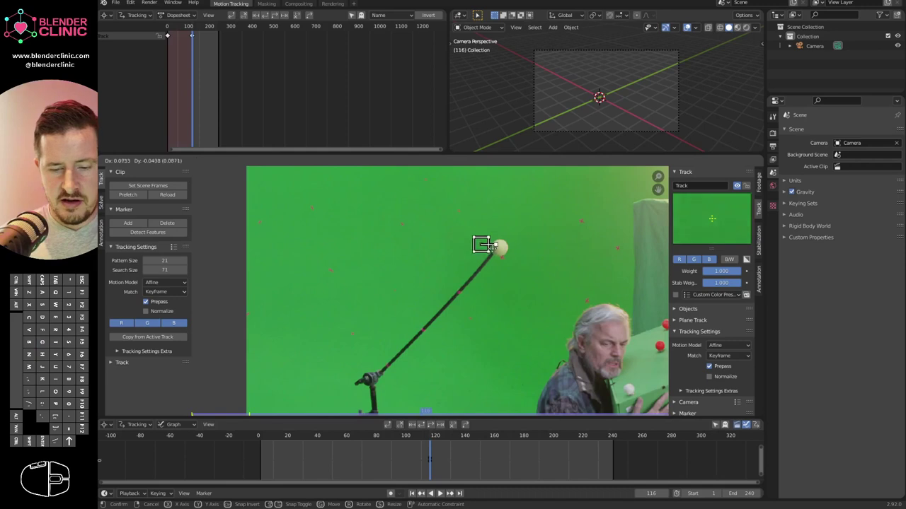
pyautogui.click(504, 256)
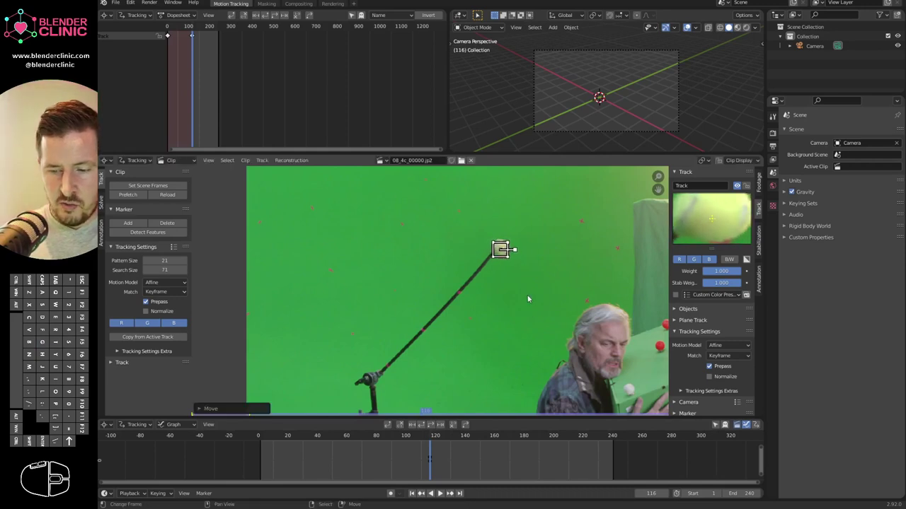
pyautogui.press('s')
pyautogui.click(516, 252)
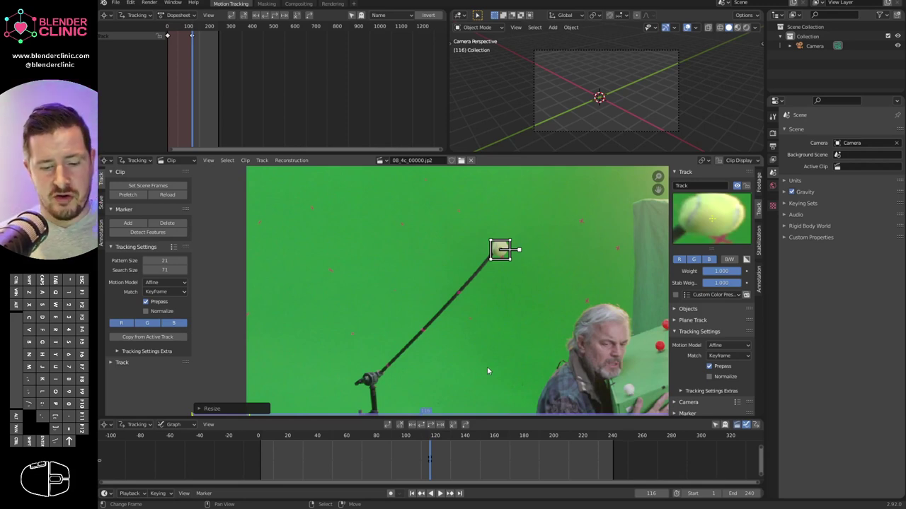
pyautogui.press('s')
pyautogui.click(515, 260)
# Move the frame 116 marker to where the pole meets the ball and shrink its pattern area.
pyautogui.press('g')
pyautogui.click(507, 264)
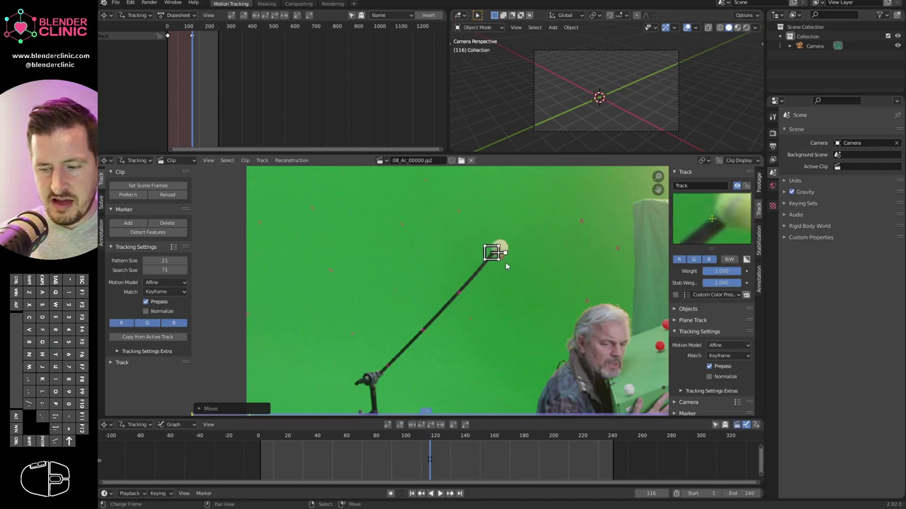
pyautogui.press('s')
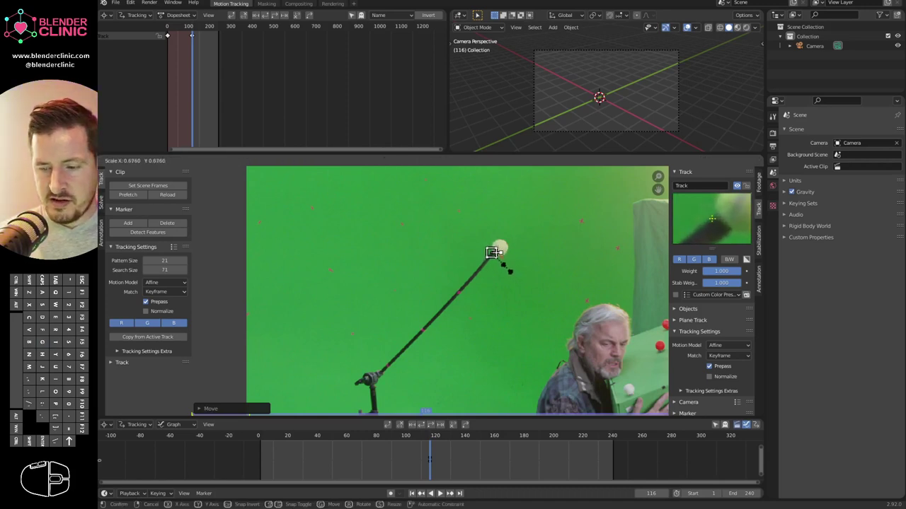
pyautogui.click(507, 273)
pyautogui.moveTo(718, 227); pyautogui.dragTo(714, 236)
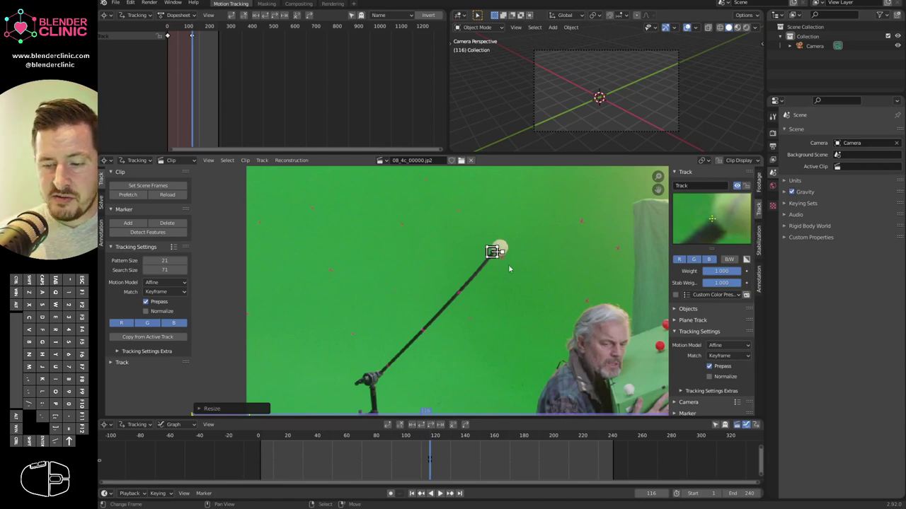
# Delete the ball's existing track from the tracking graph.
pyautogui.moveTo(433, 459)
pyautogui.mouseDown()
pyautogui.moveTo(448, 461)
pyautogui.moveTo(429, 458)
pyautogui.mouseUp()
pyautogui.press('a')
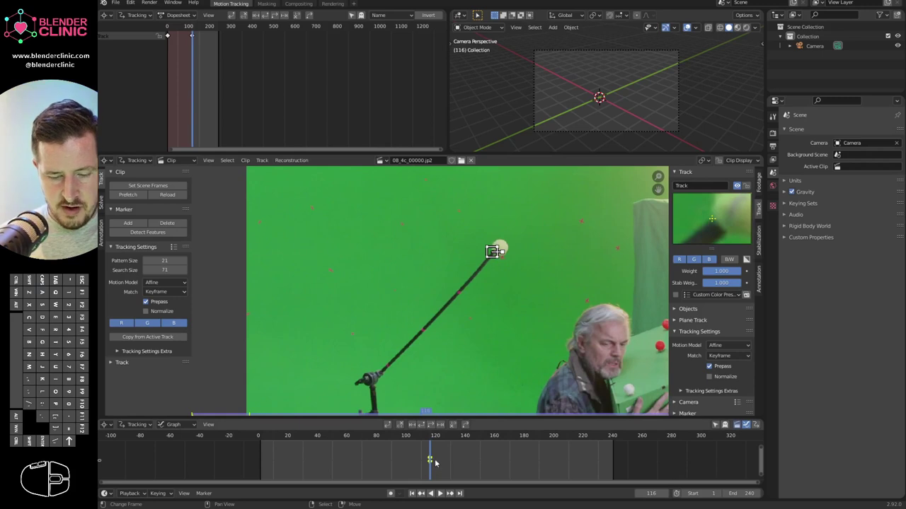
pyautogui.press('x')
# At frame 0, add a new marker where the pole meets the ball and fine-tune its position in the preview.
pyautogui.moveTo(431, 460); pyautogui.dragTo(237, 440)
pyautogui.scroll(-2, 513, 290)
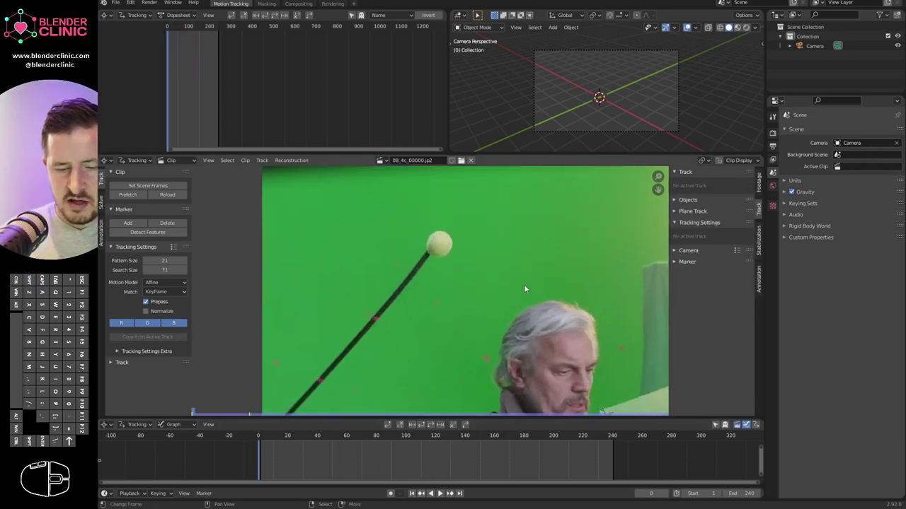
pyautogui.keyDown('shift'); pyautogui.moveTo(580, 332); pyautogui.dragTo(557, 302, button='middle'); pyautogui.keyUp('shift')
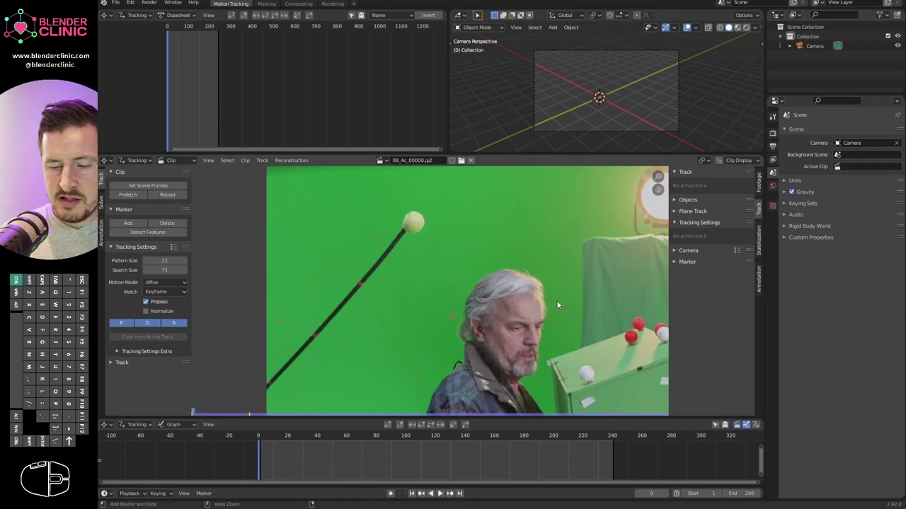
pyautogui.keyDown('ctrl'); pyautogui.click(404, 229); pyautogui.keyUp('ctrl')
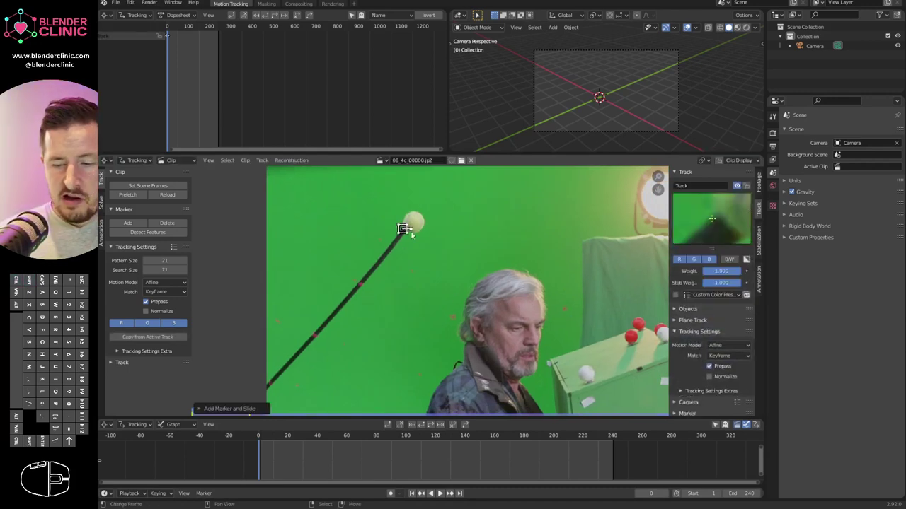
pyautogui.moveTo(721, 234); pyautogui.dragTo(714, 245)
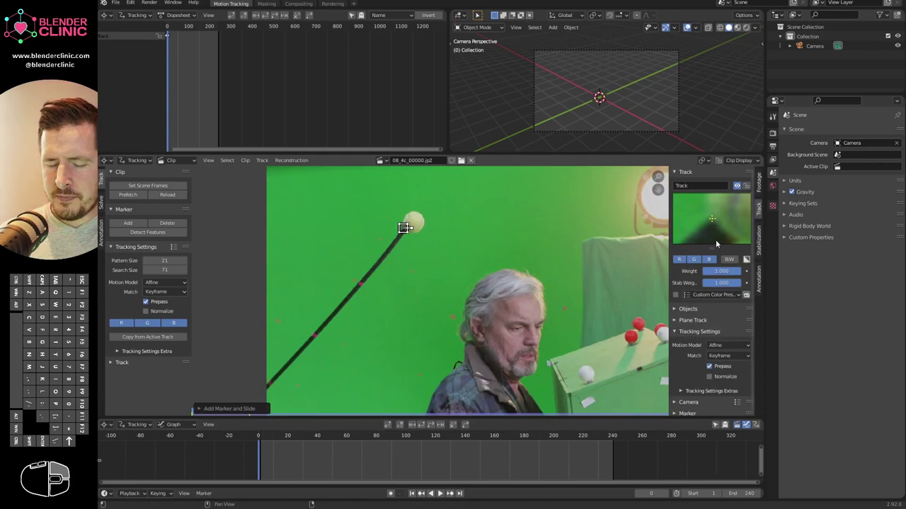
# Track the new marker forwards through the whole clip and scrub the timeline to check it.
pyautogui.click(430, 427)
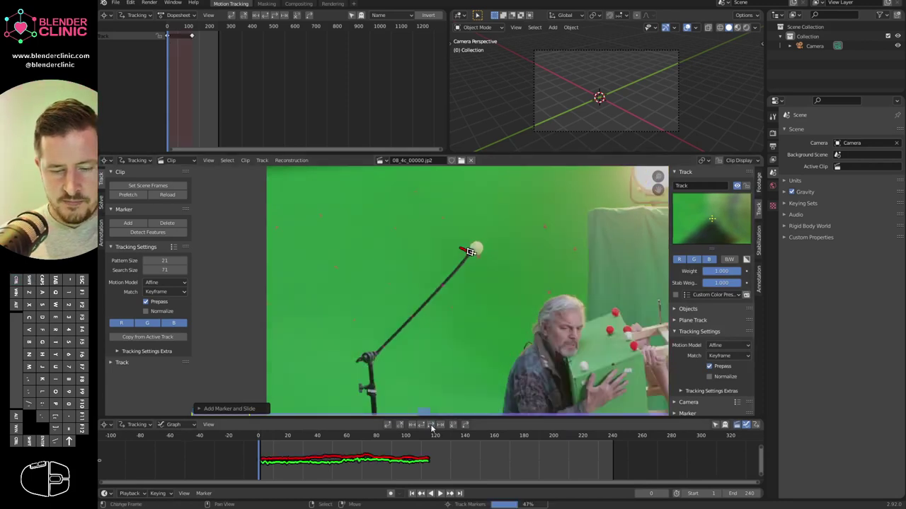
pyautogui.moveTo(613, 453); pyautogui.dragTo(261, 456)
pyautogui.click(606, 454)
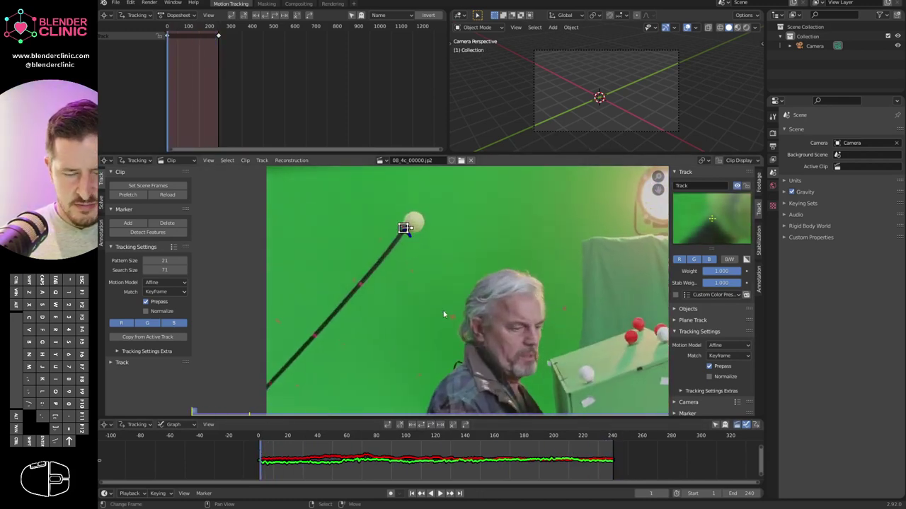
# Add a marker on the first pink tape mark below the ball on the pole and fine-tune its position.
pyautogui.scroll(-1, 528, 269)
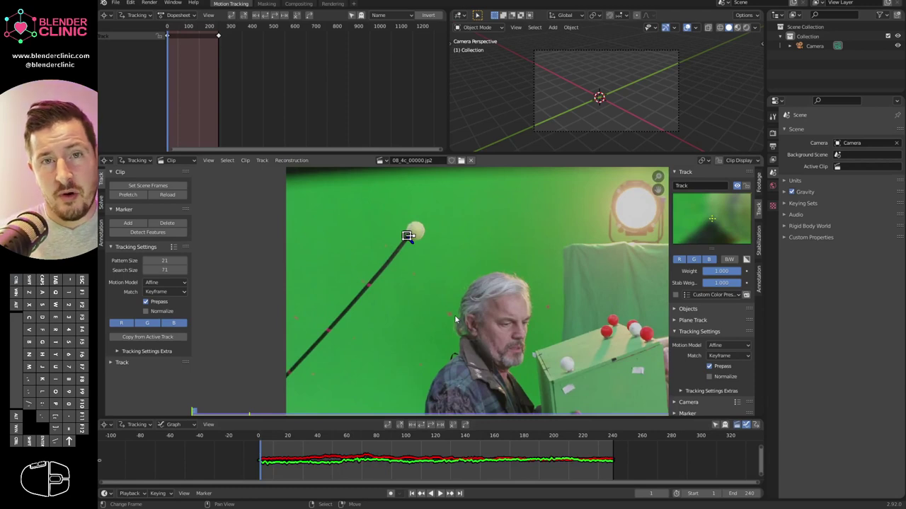
pyautogui.keyDown('shift'); pyautogui.moveTo(455, 320); pyautogui.dragTo(365, 278, button='middle'); pyautogui.keyUp('shift')
pyautogui.keyDown('ctrl'); pyautogui.click(363, 276); pyautogui.keyUp('ctrl')
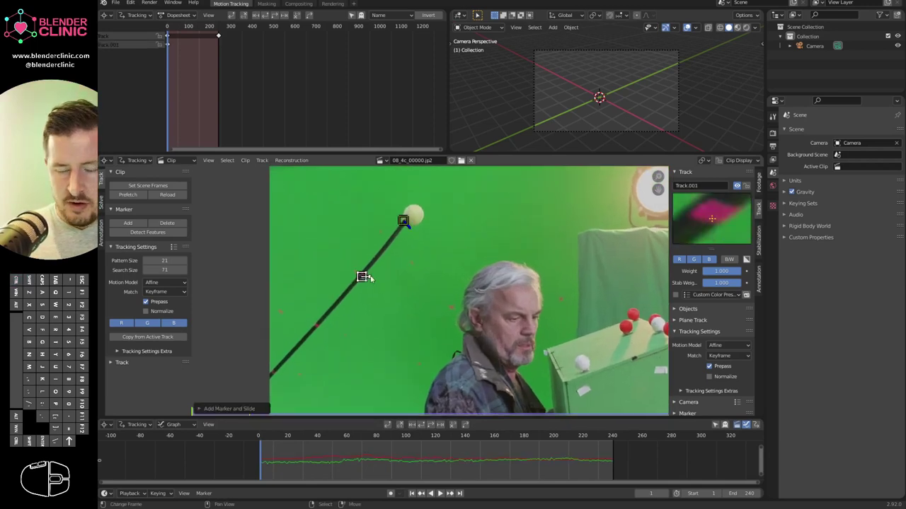
pyautogui.press('g')
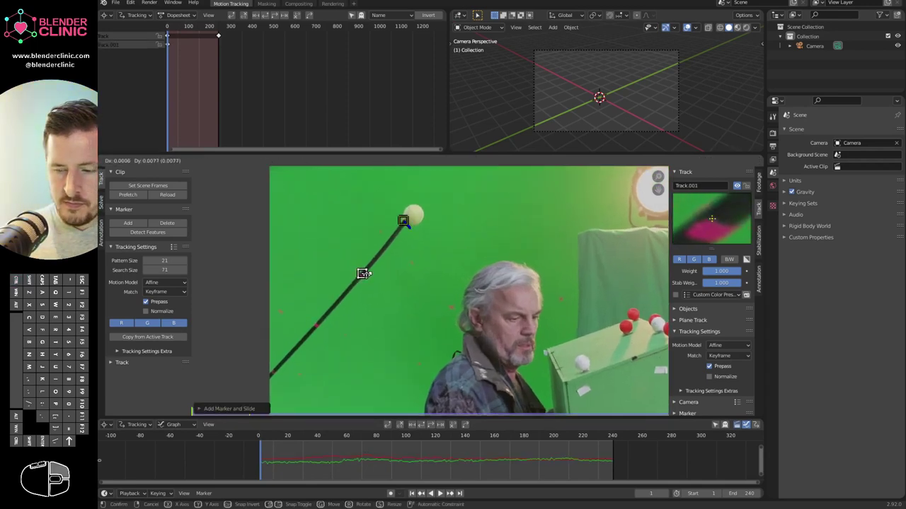
pyautogui.click(368, 278)
pyautogui.moveTo(723, 229); pyautogui.dragTo(726, 231)
# Add a marker on the floor crease beside the older man and adjust its position.
pyautogui.moveTo(568, 302)
pyautogui.keyDown('shift'); pyautogui.mouseDown(button='middle')
pyautogui.moveTo(519, 298)
pyautogui.moveTo(503, 272)
pyautogui.moveTo(560, 169)
pyautogui.mouseUp(button='middle'); pyautogui.keyUp('shift')
pyautogui.keyDown('shift'); pyautogui.moveTo(472, 313); pyautogui.dragTo(486, 259, button='middle'); pyautogui.keyUp('shift')
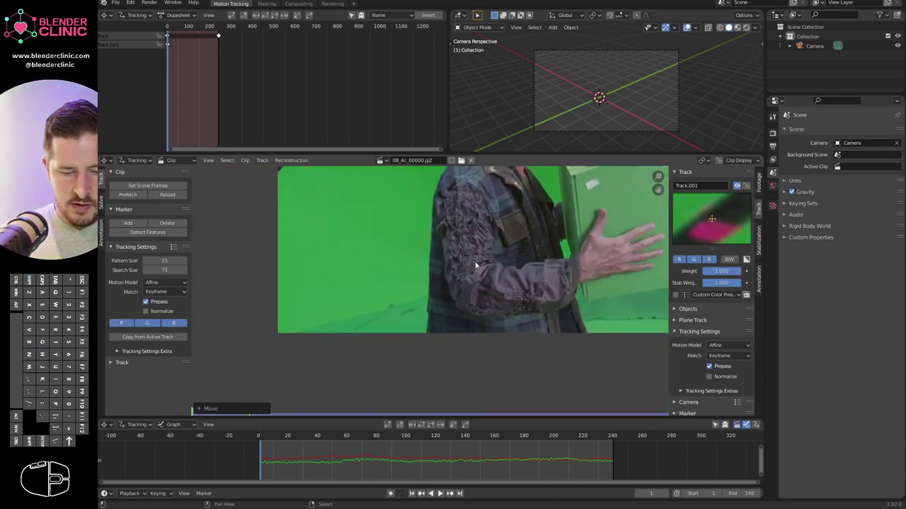
pyautogui.keyDown('ctrl'); pyautogui.click(391, 307); pyautogui.keyUp('ctrl')
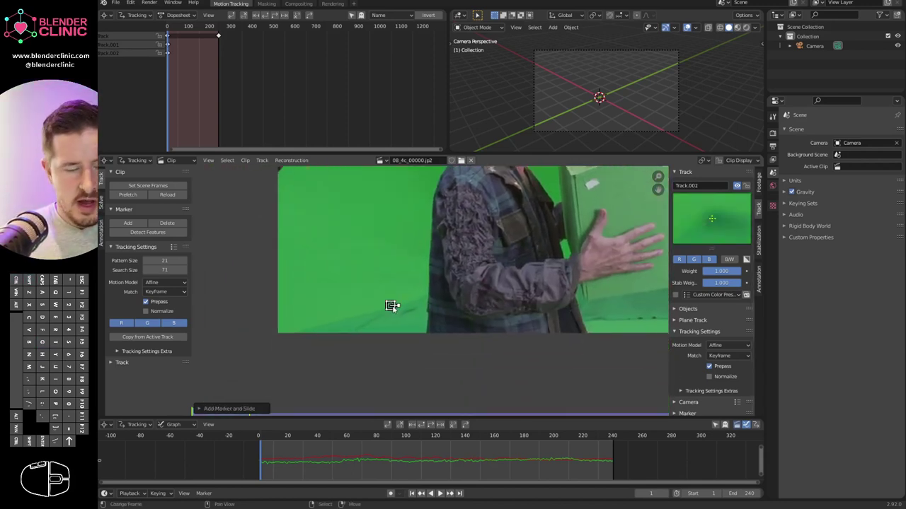
pyautogui.press('g')
pyautogui.click(392, 308)
# Add two adjacent markers on the dark floor spots between the two men.
pyautogui.moveTo(590, 241); pyautogui.dragTo(411, 183, button='middle')
pyautogui.keyDown('ctrl'); pyautogui.click(461, 262); pyautogui.keyUp('ctrl')
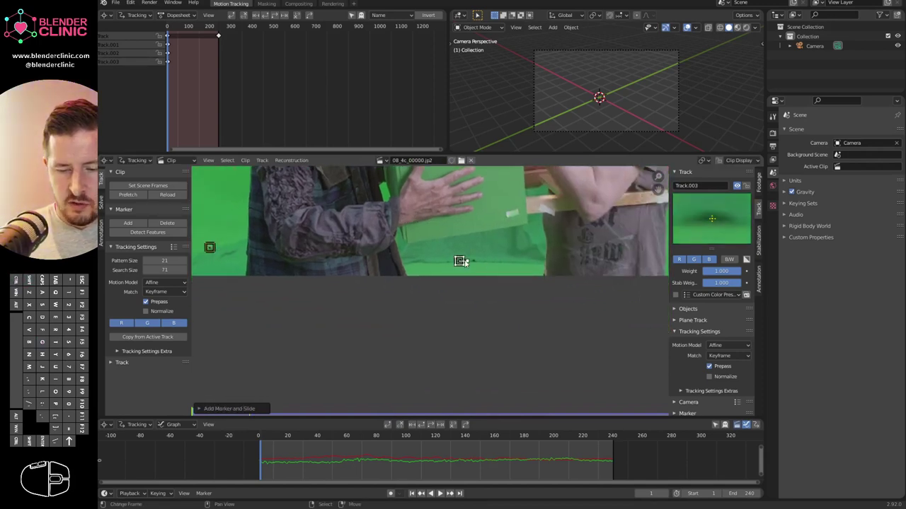
pyautogui.keyDown('ctrl'); pyautogui.click(473, 263); pyautogui.keyUp('ctrl')
pyautogui.moveTo(473, 263); pyautogui.dragTo(428, 273, button='middle')
# Add a marker at the second pole's ball and resize it, and add another on that pole's pink tape mark.
pyautogui.moveTo(572, 235); pyautogui.dragTo(486, 247, button='middle')
pyautogui.keyDown('ctrl'); pyautogui.moveTo(486, 246); pyautogui.dragTo(474, 282, button='middle'); pyautogui.keyUp('ctrl')
pyautogui.moveTo(561, 243); pyautogui.dragTo(530, 247, button='middle')
pyautogui.scroll(-3, 530, 246)
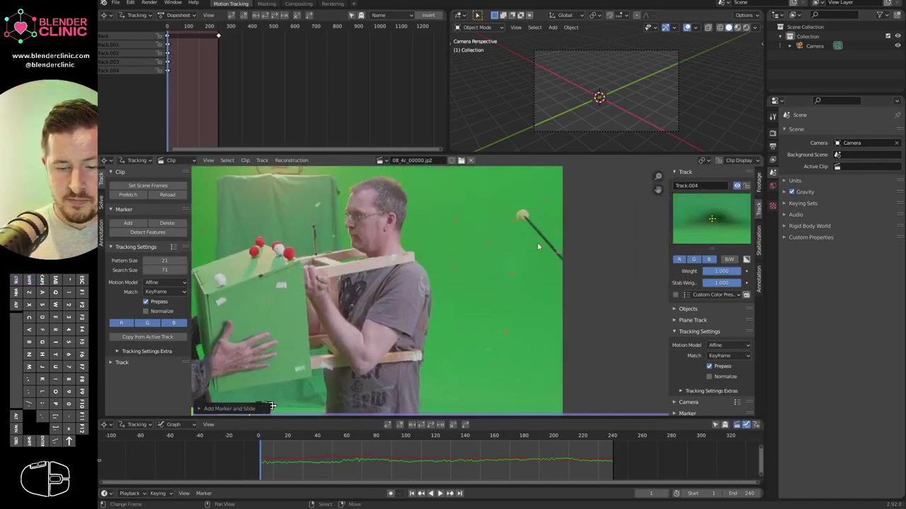
pyautogui.keyDown('ctrl'); pyautogui.click(524, 217); pyautogui.keyUp('ctrl')
pyautogui.press('s')
pyautogui.click(532, 223)
pyautogui.keyDown('ctrl'); pyautogui.click(558, 253); pyautogui.keyUp('ctrl')
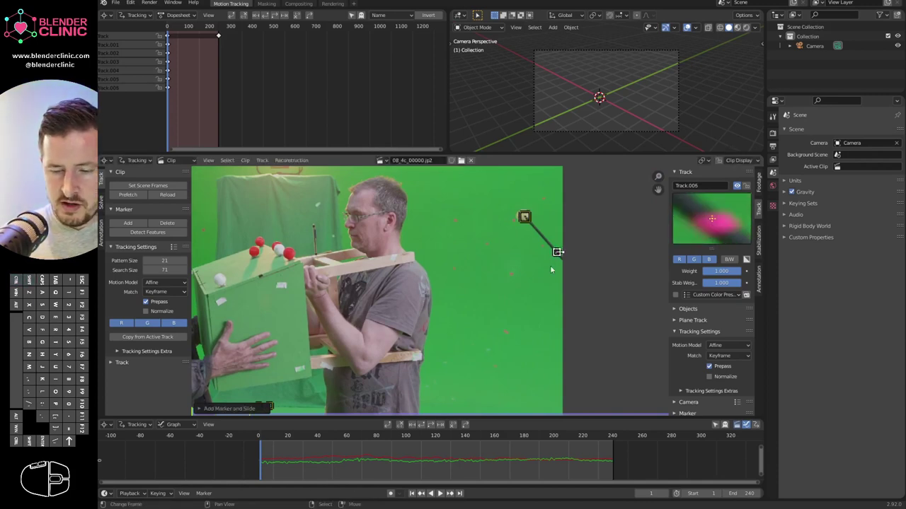
# Add markers on the hanging cloth's white mark and on its outer edge near the man with glasses, adjusting the latter.
pyautogui.moveTo(373, 232)
pyautogui.mouseDown(button='middle')
pyautogui.moveTo(518, 242)
pyautogui.moveTo(515, 321)
pyautogui.moveTo(474, 306)
pyautogui.mouseUp(button='middle')
pyautogui.keyDown('ctrl'); pyautogui.click(514, 319); pyautogui.keyUp('ctrl')
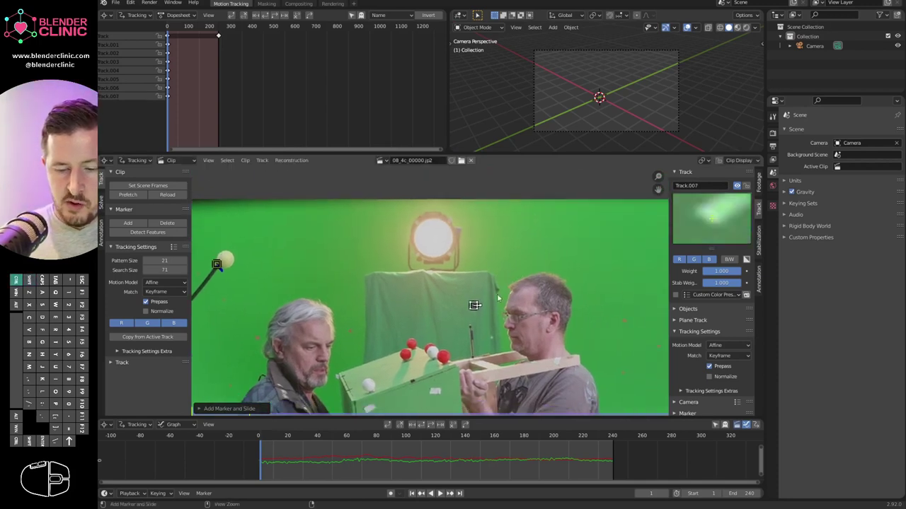
pyautogui.keyDown('ctrl'); pyautogui.click(497, 290); pyautogui.keyUp('ctrl')
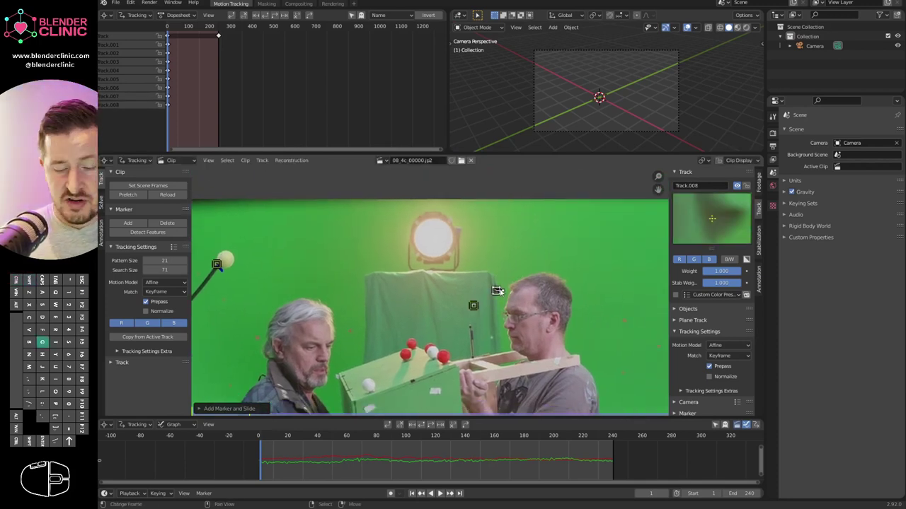
pyautogui.press('g')
pyautogui.click(500, 289)
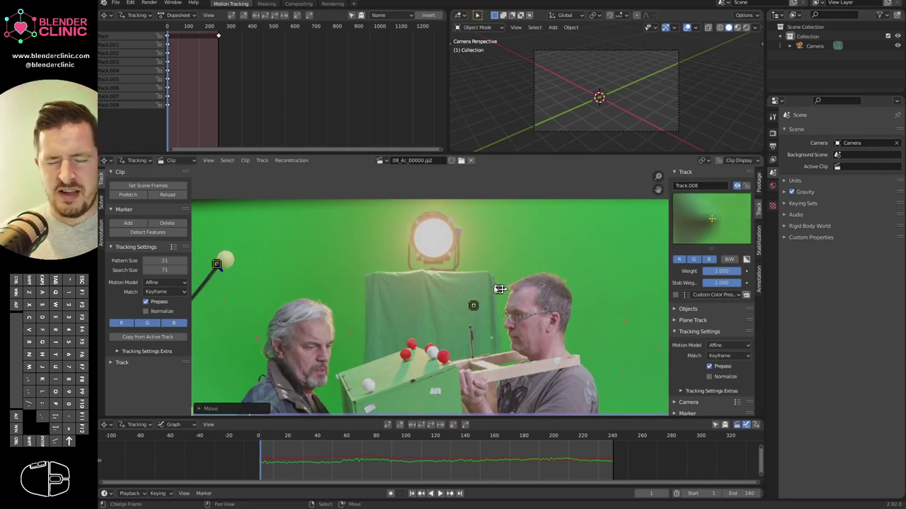
# Select all the markers and track them forwards to the end of the clip at frame 240.
pyautogui.moveTo(475, 270)
pyautogui.keyDown('ctrl'); pyautogui.mouseDown(button='middle')
pyautogui.moveTo(561, 220)
pyautogui.moveTo(450, 272)
pyautogui.moveTo(450, 356)
pyautogui.moveTo(490, 262)
pyautogui.mouseUp(button='middle'); pyautogui.keyUp('ctrl')
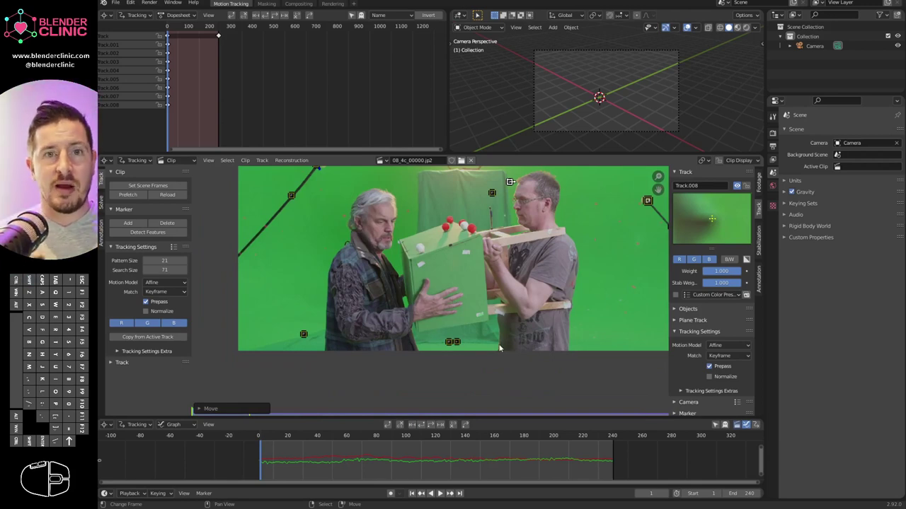
pyautogui.moveTo(577, 243); pyautogui.dragTo(574, 192, button='middle')
pyautogui.press('a')
pyautogui.scroll(-3, 573, 303)
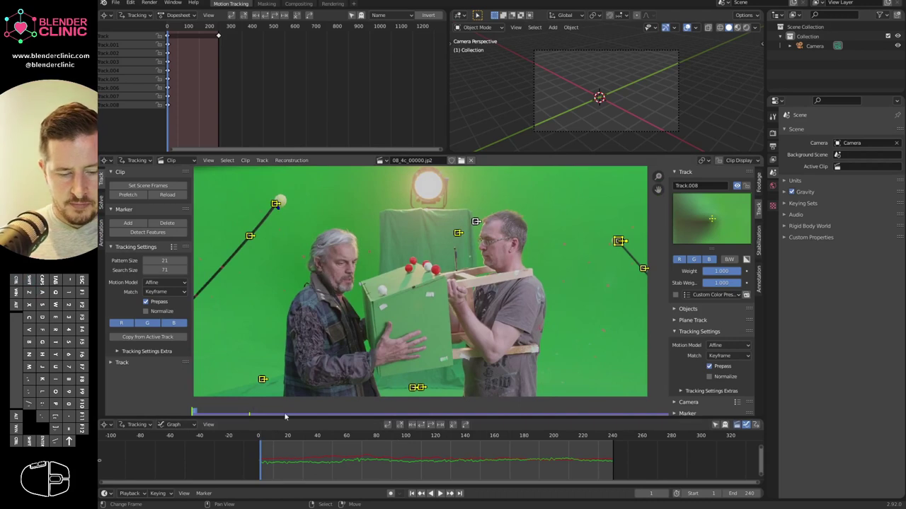
pyautogui.click(433, 426)
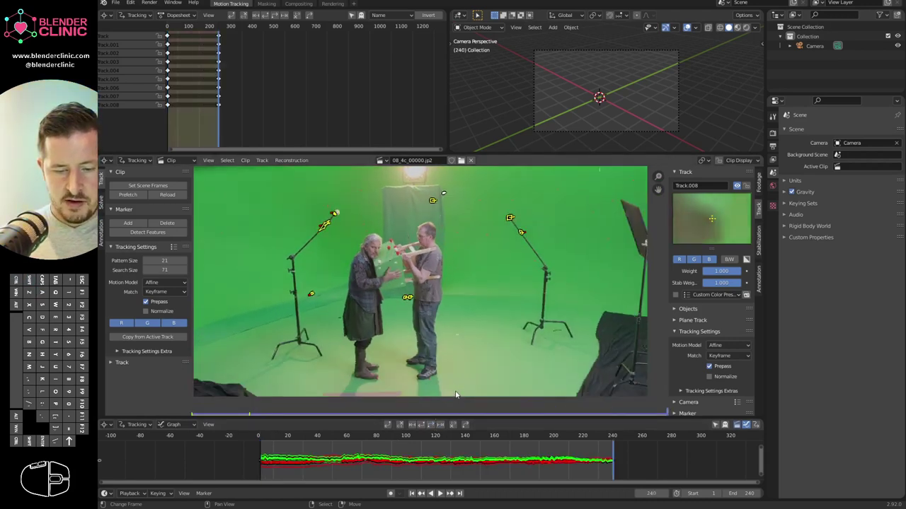
# Scrub back to frame 153 and on to frame 240 to review how well the markers follow the footage.
pyautogui.moveTo(610, 452); pyautogui.dragTo(485, 447)
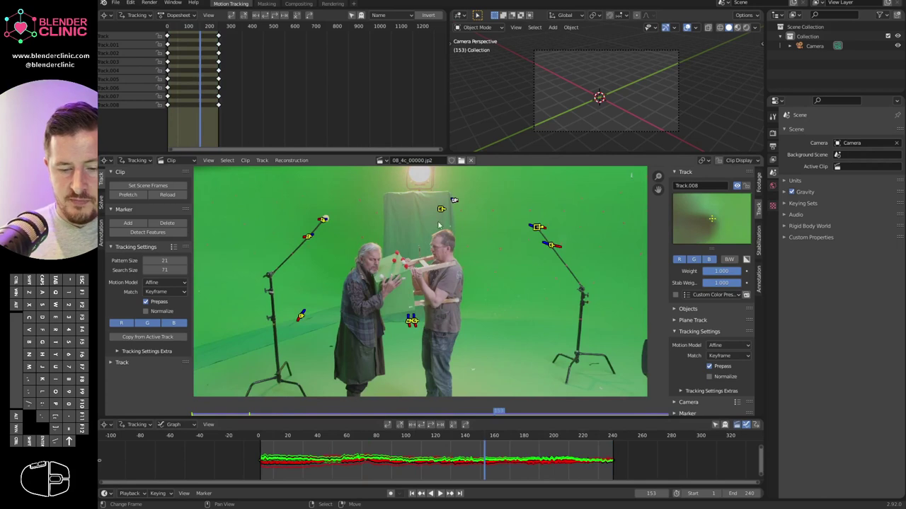
pyautogui.scroll(-2, 498, 335)
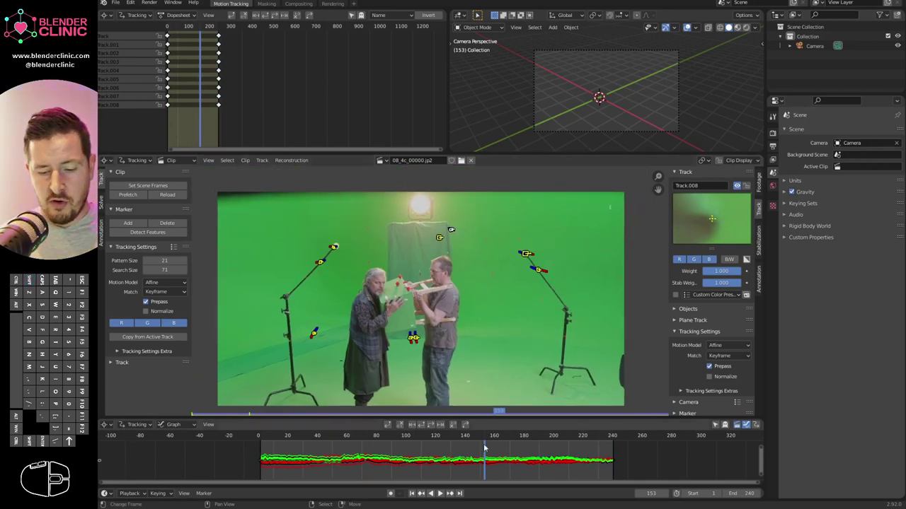
pyautogui.moveTo(486, 446); pyautogui.dragTo(613, 447)
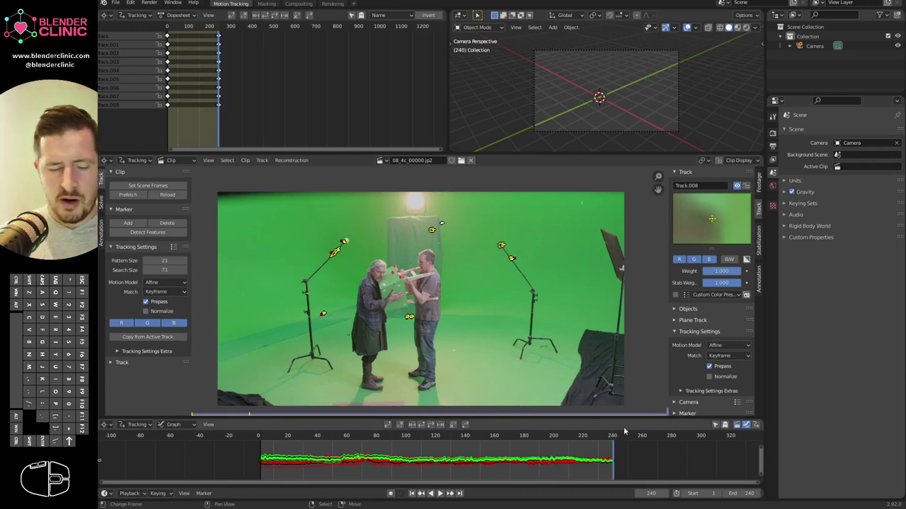
# Draw a closed freehand annotation around the two actors.
pyautogui.click(101, 231)
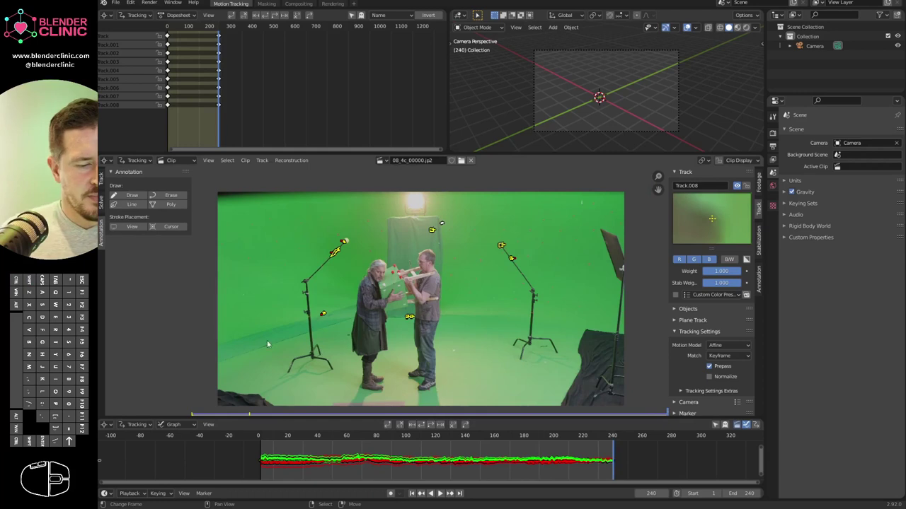
pyautogui.click(131, 194)
pyautogui.moveTo(355, 383)
pyautogui.mouseDown()
pyautogui.moveTo(347, 319)
pyautogui.moveTo(370, 255)
pyautogui.moveTo(415, 243)
pyautogui.moveTo(446, 257)
pyautogui.moveTo(455, 330)
pyautogui.moveTo(447, 392)
pyautogui.moveTo(409, 409)
pyautogui.mouseUp()
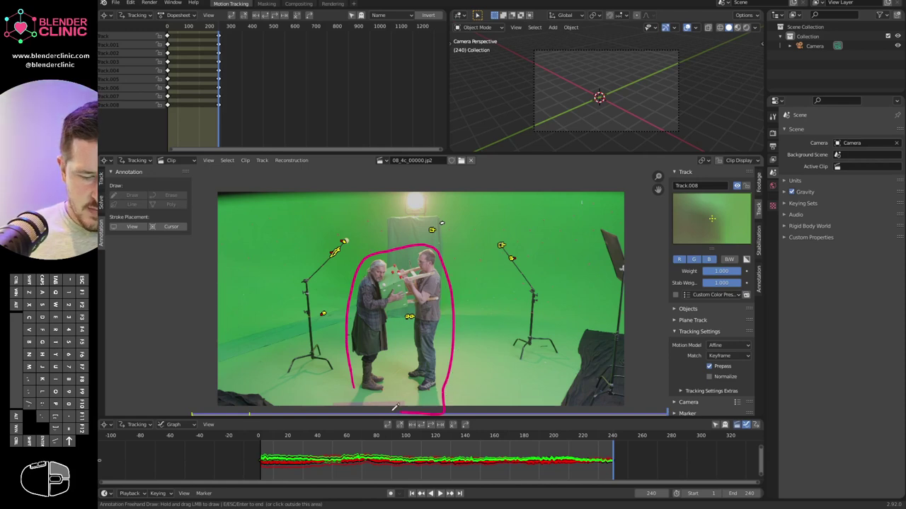
pyautogui.moveTo(350, 392); pyautogui.dragTo(353, 380)
pyautogui.press('Escape')
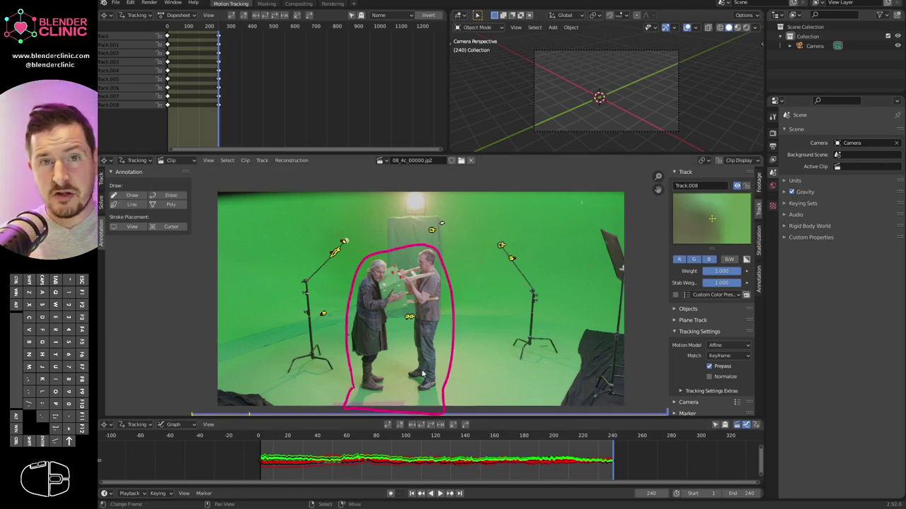
# Detect features on frame 240 with placement set to Outside Annotated Area and a distance of 42.
pyautogui.keyDown('ctrl'); pyautogui.moveTo(457, 331); pyautogui.dragTo(537, 281, button='middle'); pyautogui.keyUp('ctrl')
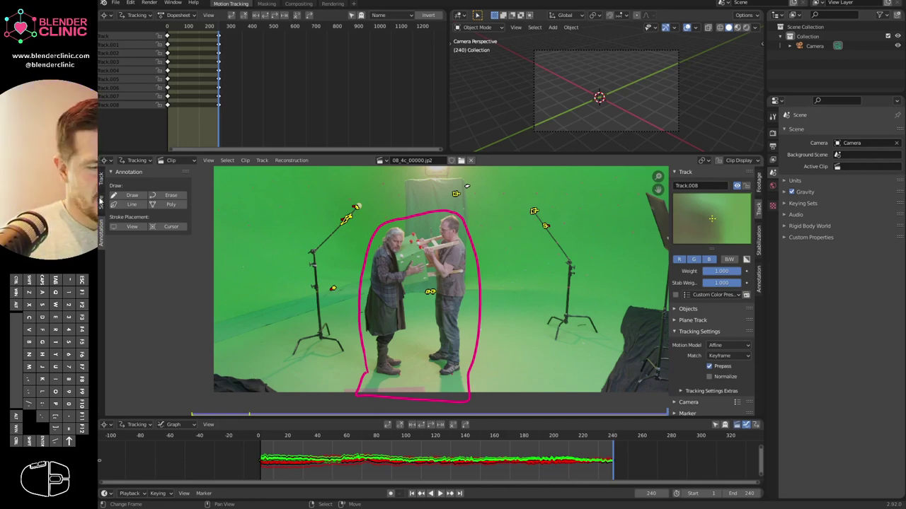
pyautogui.click(101, 182)
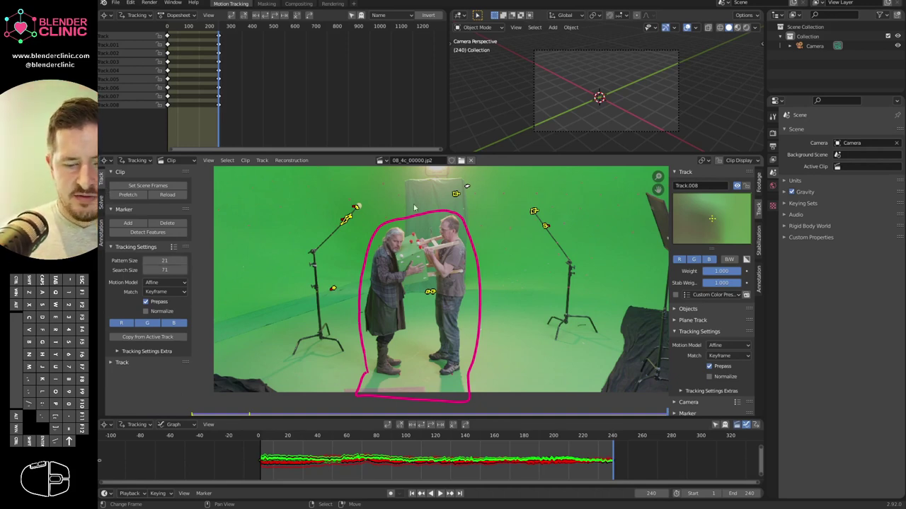
pyautogui.click(150, 234)
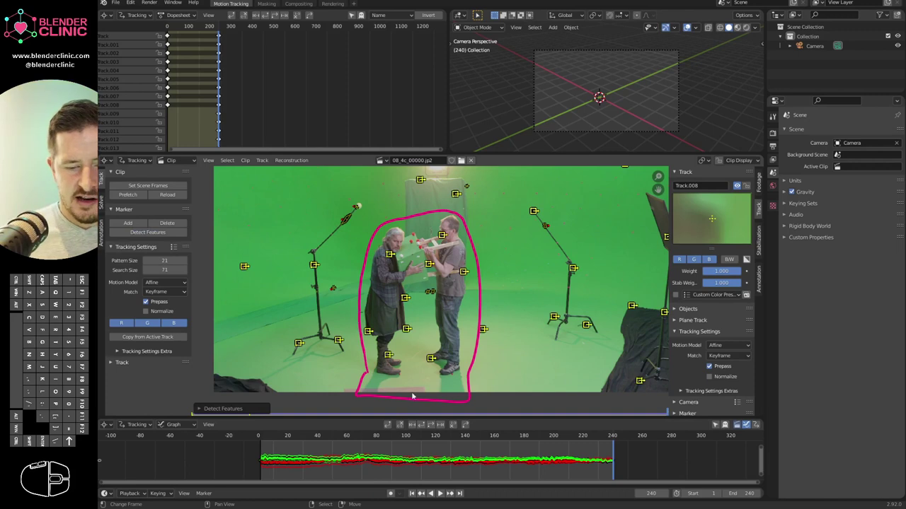
pyautogui.click(239, 410)
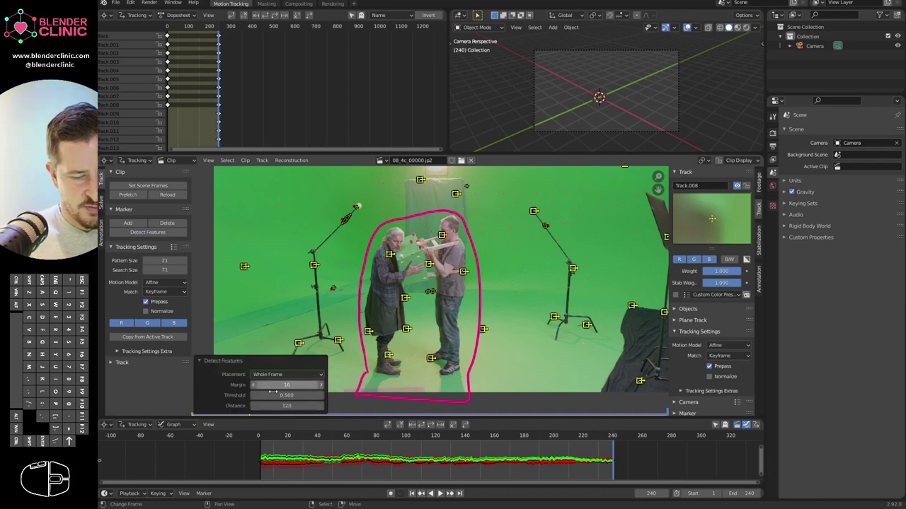
pyautogui.click(297, 374)
pyautogui.click(301, 405)
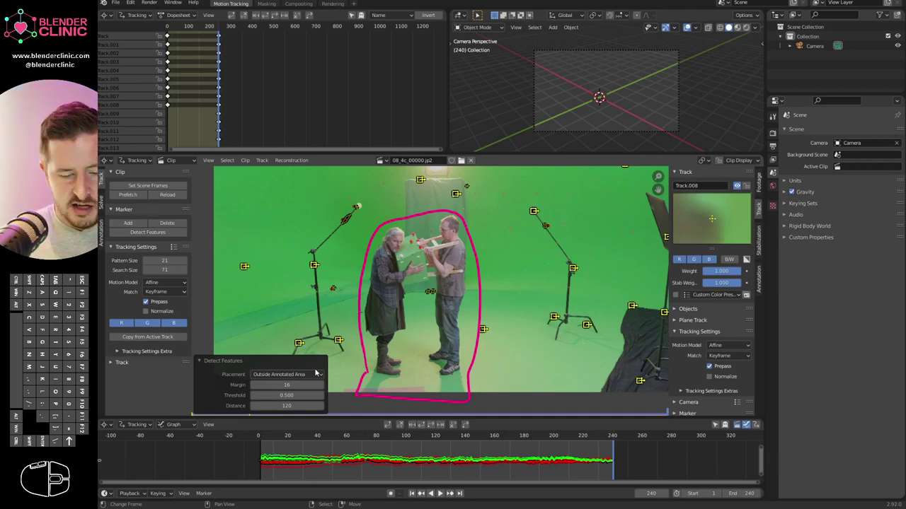
pyautogui.moveTo(287, 406); pyautogui.dragTo(259, 409)
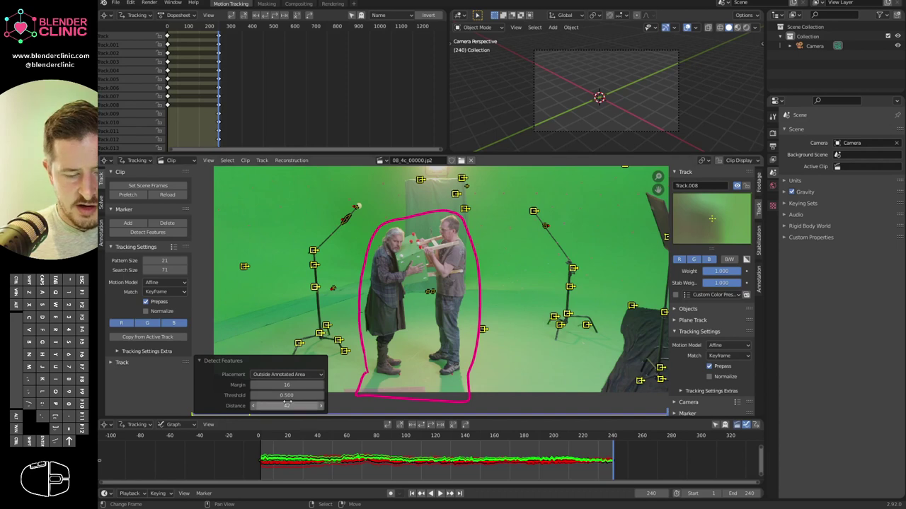
# Track the newly detected markers backwards through the clip.
pyautogui.moveTo(493, 300); pyautogui.dragTo(506, 314, button='middle')
pyautogui.keyDown('ctrl'); pyautogui.moveTo(525, 310); pyautogui.dragTo(523, 314, button='middle'); pyautogui.keyUp('ctrl')
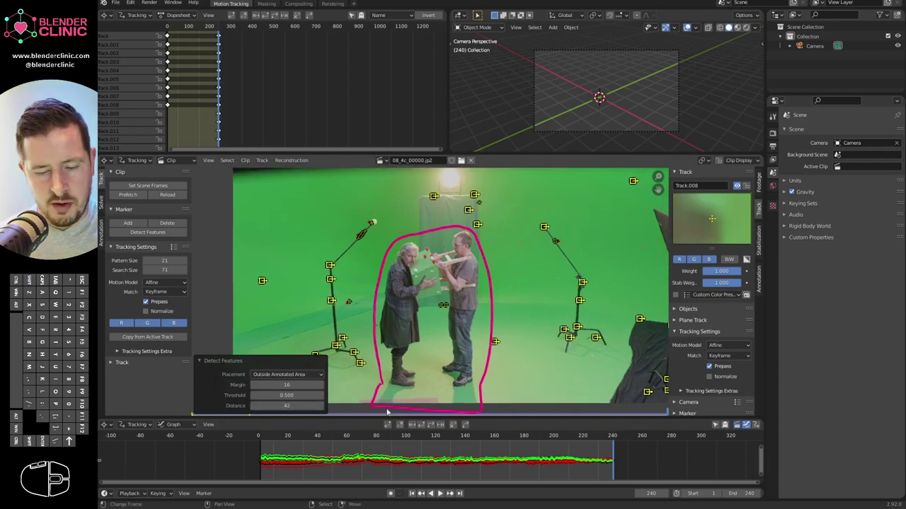
pyautogui.moveTo(423, 296); pyautogui.dragTo(429, 286, button='middle')
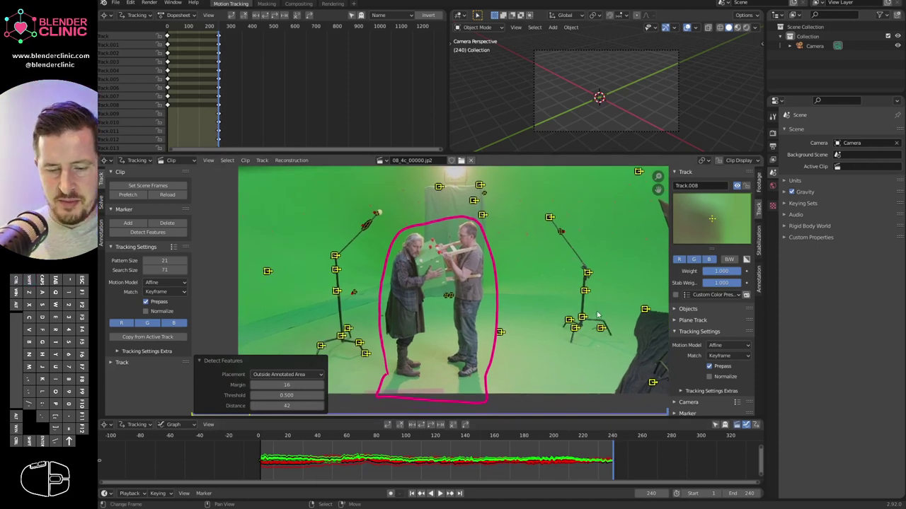
pyautogui.click(420, 427)
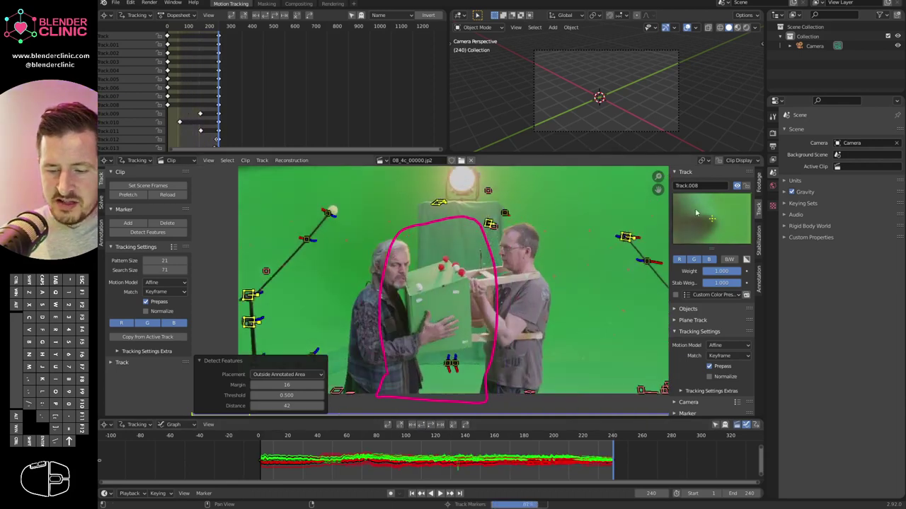
# Scrub through the clip and examine the markers and their tracking curves for sudden spikes.
pyautogui.scroll(-1, 559, 345)
pyautogui.moveTo(265, 460); pyautogui.dragTo(583, 418)
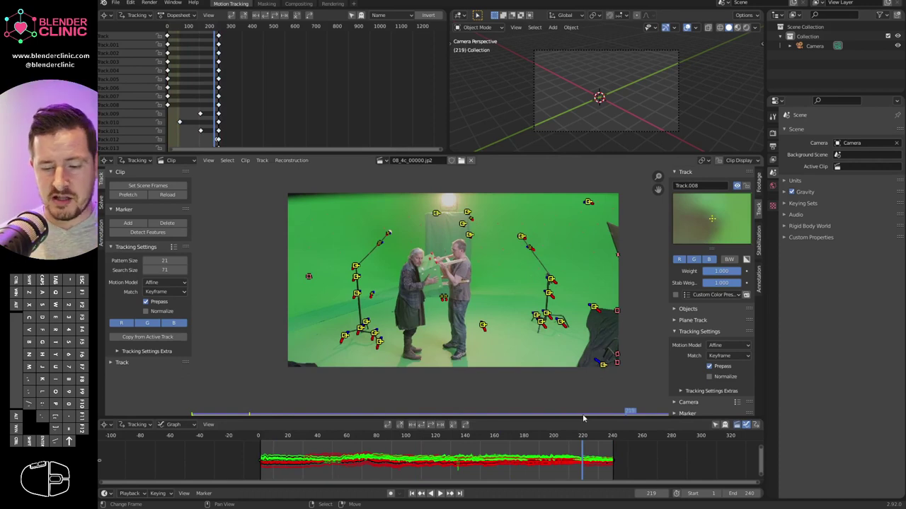
pyautogui.moveTo(617, 339); pyautogui.dragTo(577, 322, button='middle')
pyautogui.moveTo(590, 449); pyautogui.dragTo(598, 448)
pyautogui.press('Home')
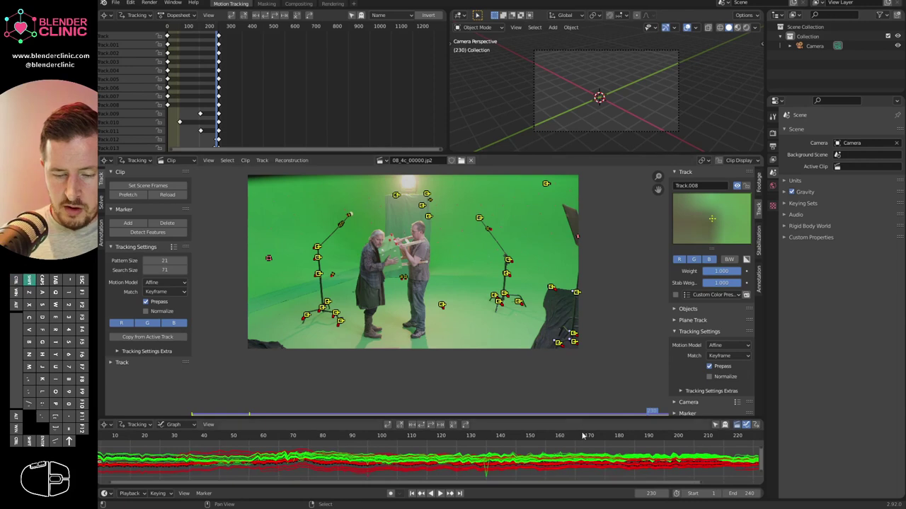
pyautogui.moveTo(733, 461); pyautogui.dragTo(702, 464)
pyautogui.keyDown('shift'); pyautogui.moveTo(702, 464); pyautogui.dragTo(645, 465, button='middle'); pyautogui.keyUp('shift')
pyautogui.moveTo(647, 463); pyautogui.dragTo(435, 474)
pyautogui.keyDown('shift'); pyautogui.moveTo(461, 466); pyautogui.dragTo(482, 451, button='middle'); pyautogui.keyUp('shift')
# Select the track whose curve spikes near frame 135 and limit the graph to selected tracks only.
pyautogui.click(450, 465)
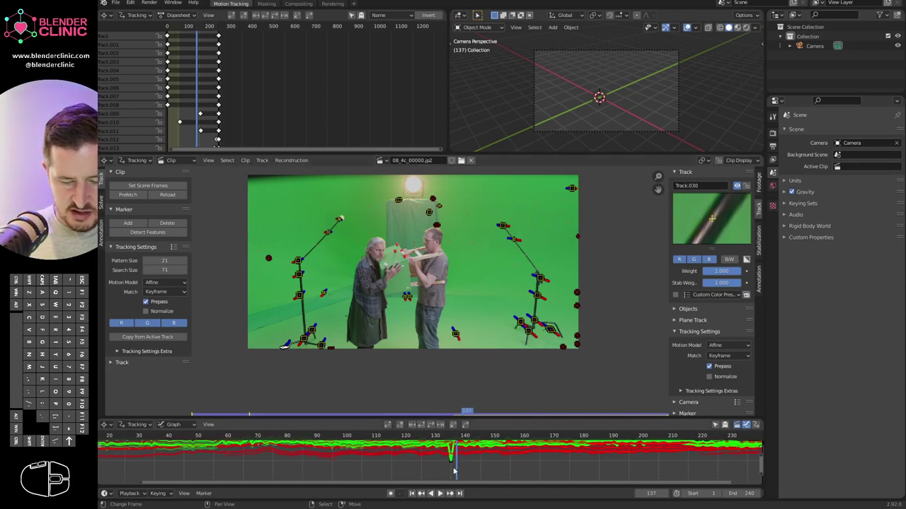
pyautogui.rightClick(456, 465)
pyautogui.rightClick(451, 464)
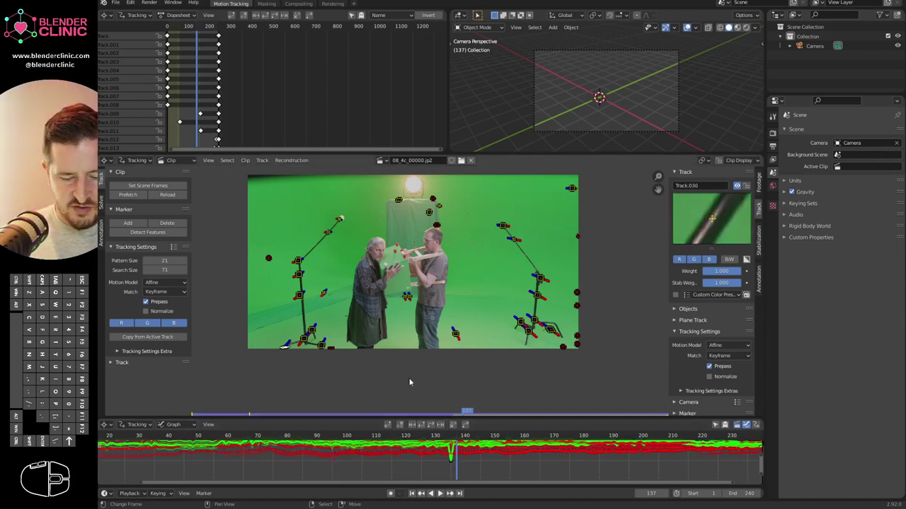
pyautogui.click(716, 425)
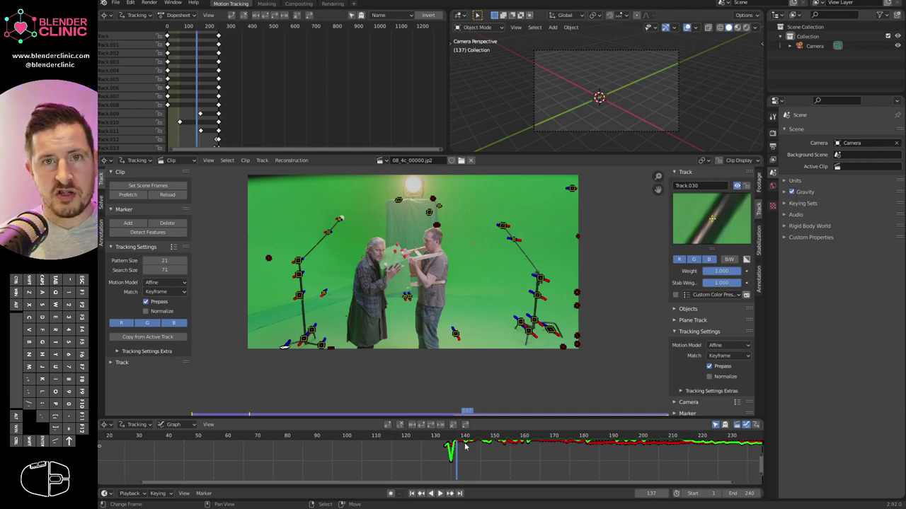
pyautogui.click(717, 425)
pyautogui.click(716, 425)
pyautogui.click(716, 425)
pyautogui.click(713, 426)
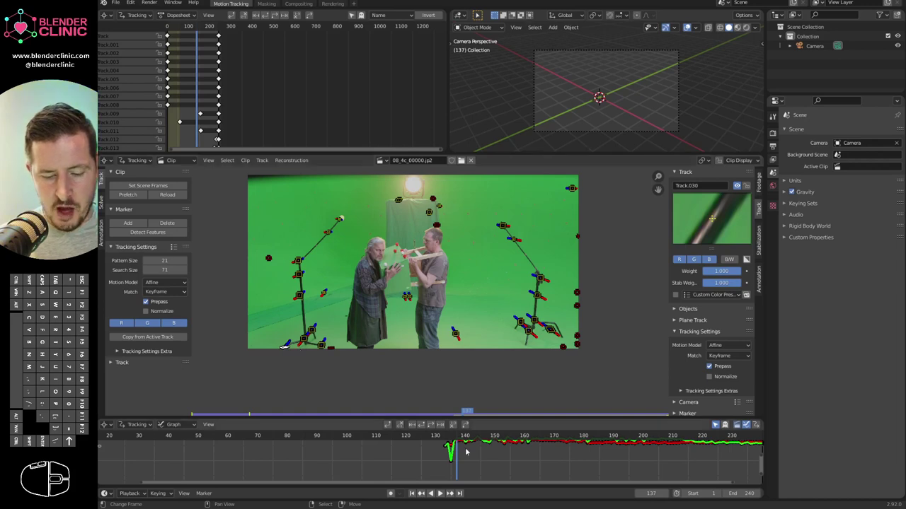
# Clear the selected track's path before frame 137 to remove the spike.
pyautogui.moveTo(465, 450); pyautogui.dragTo(466, 459, button='middle')
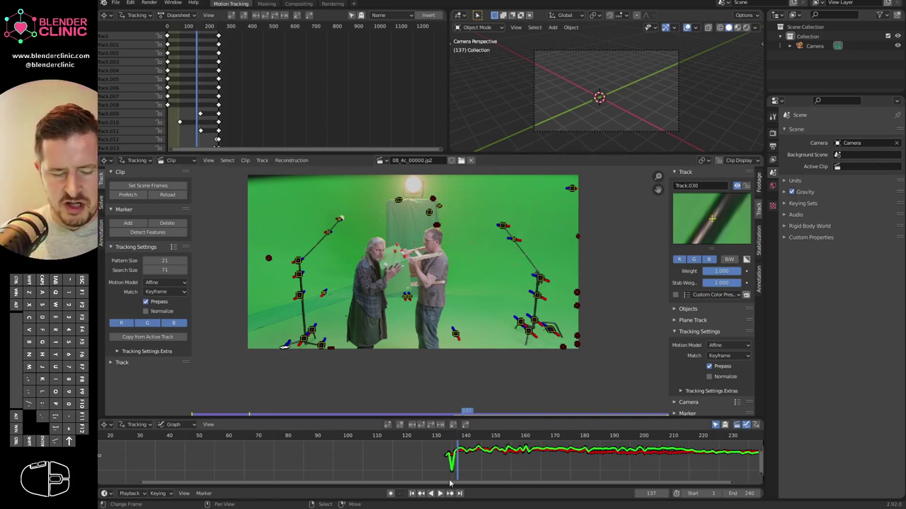
pyautogui.moveTo(447, 316); pyautogui.dragTo(457, 311, button='middle')
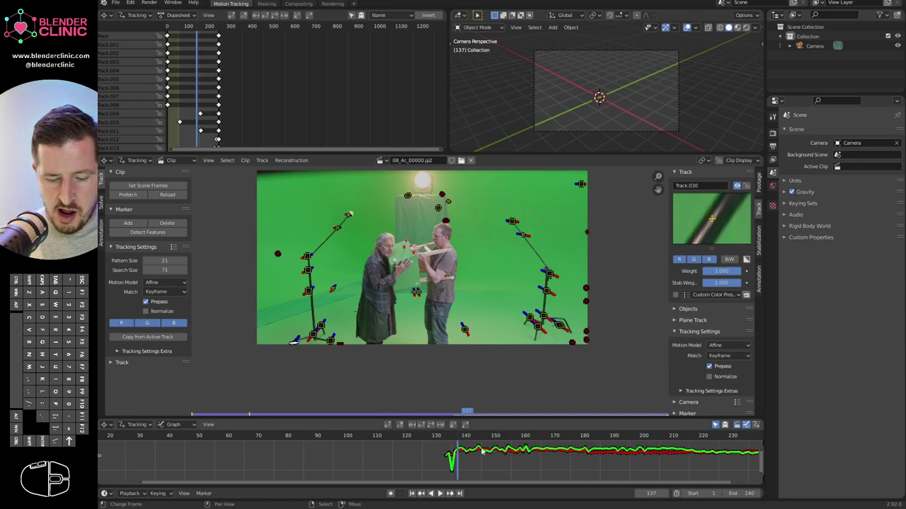
pyautogui.click(401, 425)
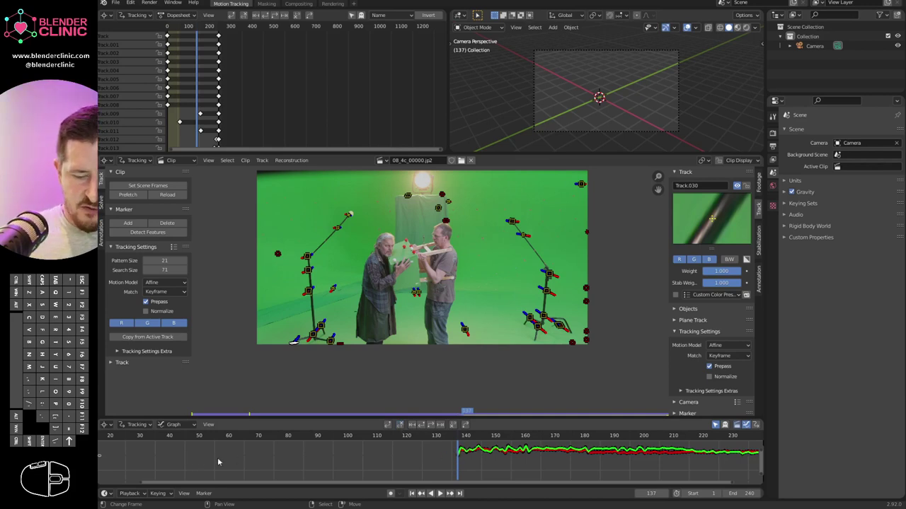
# Try clearing the selected track's path after frame 156, and undo it.
pyautogui.moveTo(461, 457); pyautogui.dragTo(514, 453)
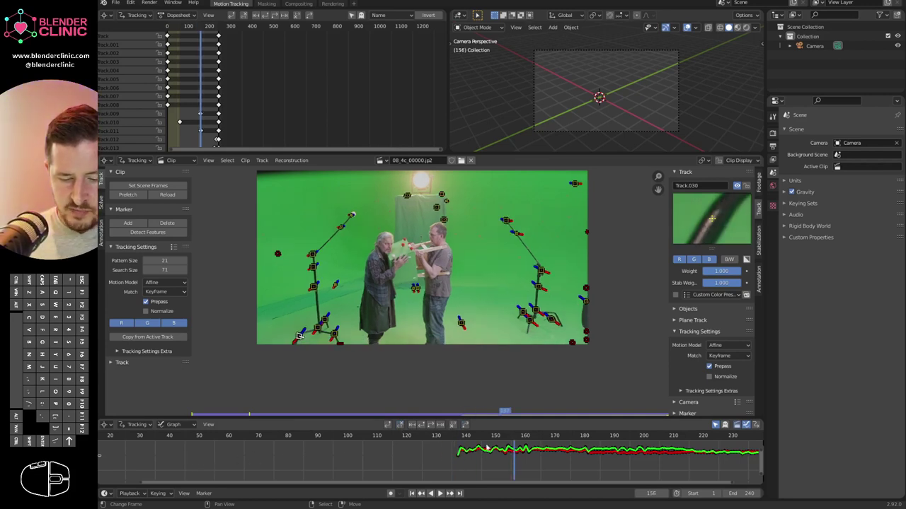
pyautogui.click(454, 428)
pyautogui.hotkey('ctrl', 'z')
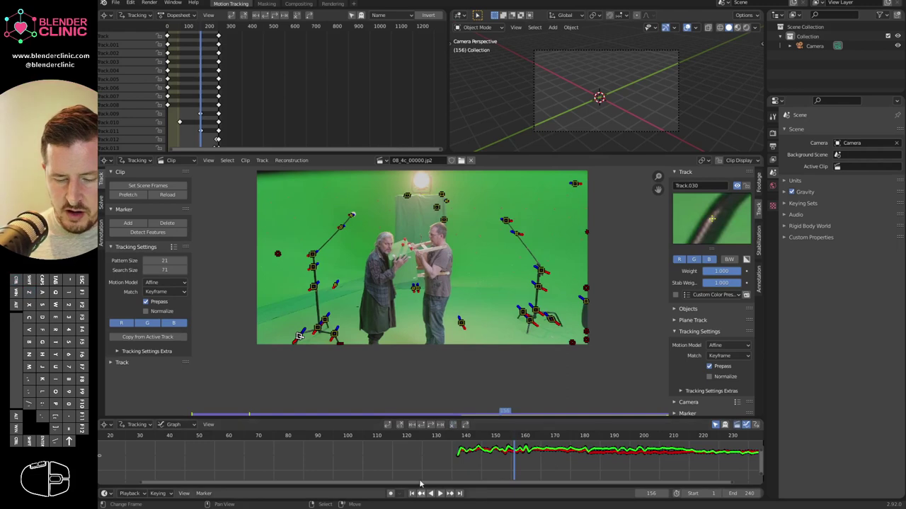
# Select all the tracks to show their curves and scrub to frame 101, just past the dip near frame 95.
pyautogui.moveTo(522, 462); pyautogui.dragTo(464, 458)
pyautogui.press('a')
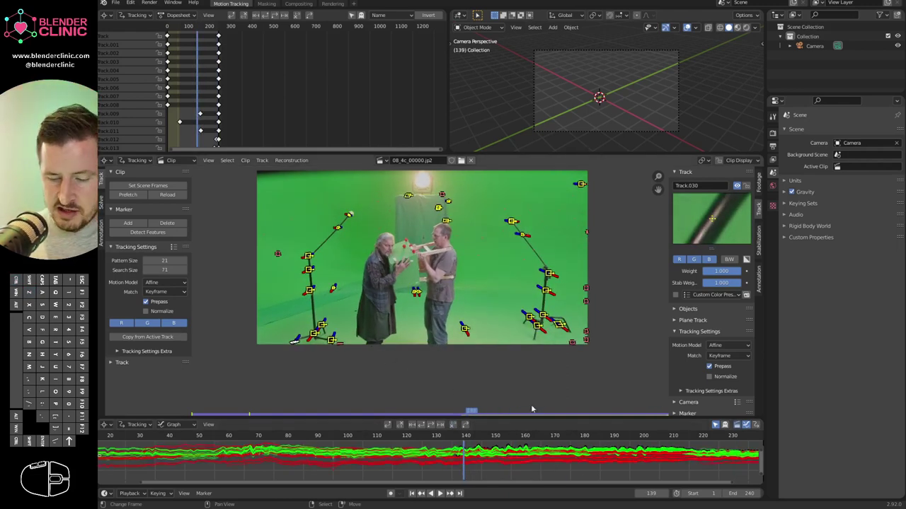
pyautogui.moveTo(476, 469); pyautogui.dragTo(582, 469, button='middle')
pyautogui.moveTo(573, 469); pyautogui.dragTo(297, 464)
pyautogui.moveTo(493, 462); pyautogui.dragTo(458, 473)
# Select only the track that dips near frame 95 and clear its path before frame 101.
pyautogui.click(439, 478)
pyautogui.rightClick(440, 476)
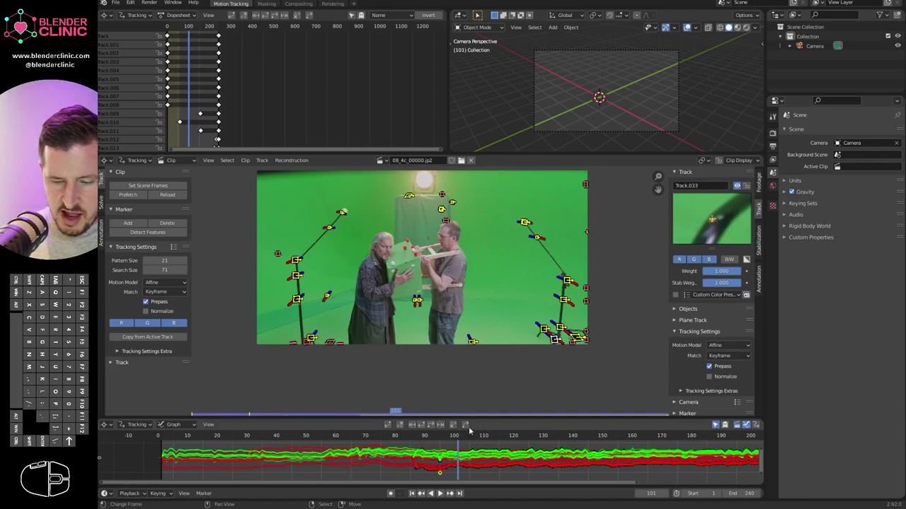
pyautogui.click(554, 341)
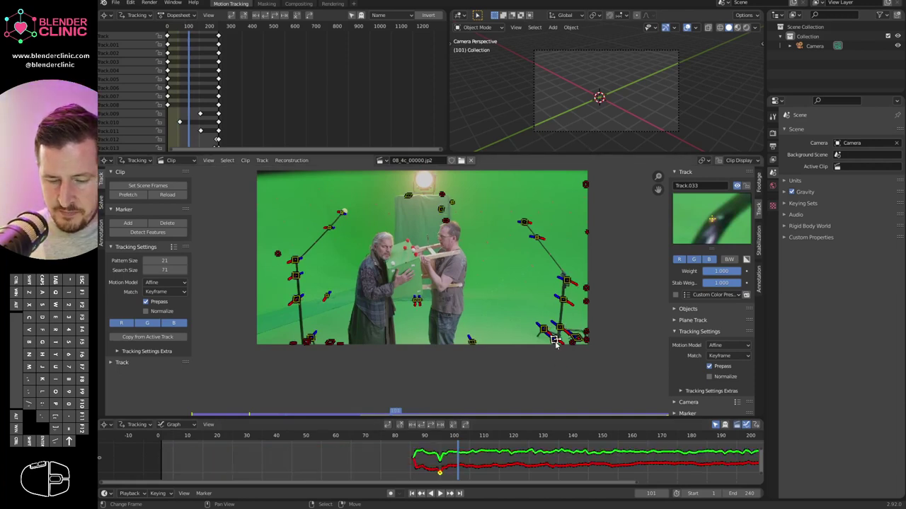
pyautogui.moveTo(457, 459)
pyautogui.mouseDown()
pyautogui.moveTo(420, 475)
pyautogui.moveTo(452, 471)
pyautogui.moveTo(436, 469)
pyautogui.moveTo(454, 450)
pyautogui.moveTo(469, 464)
pyautogui.moveTo(777, 455)
pyautogui.moveTo(451, 469)
pyautogui.moveTo(310, 493)
pyautogui.moveTo(650, 450)
pyautogui.moveTo(407, 466)
pyautogui.moveTo(279, 457)
pyautogui.moveTo(530, 469)
pyautogui.moveTo(741, 464)
pyautogui.moveTo(247, 460)
pyautogui.mouseUp()
pyautogui.click(401, 426)
# Return to frame 0 and show the curves of all tracks instead of only the selected one.
pyautogui.keyDown('ctrl'); pyautogui.moveTo(418, 448); pyautogui.dragTo(394, 448, button='middle'); pyautogui.keyUp('ctrl')
pyautogui.moveTo(394, 449); pyautogui.dragTo(351, 437)
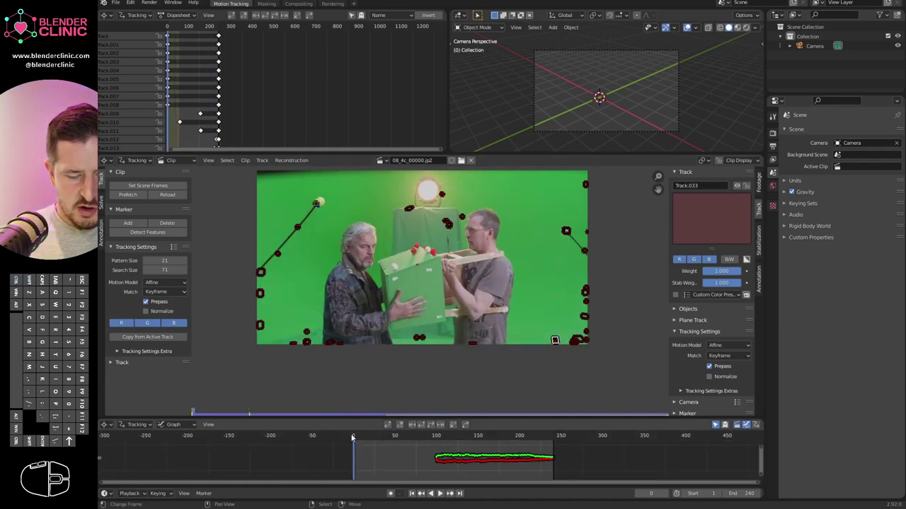
pyautogui.keyDown('ctrl'); pyautogui.moveTo(463, 252); pyautogui.dragTo(504, 208); pyautogui.keyUp('ctrl')
pyautogui.hotkey('ctrl', 'z')
pyautogui.keyDown('shift'); pyautogui.moveTo(490, 376); pyautogui.dragTo(493, 413, button='middle'); pyautogui.keyUp('shift')
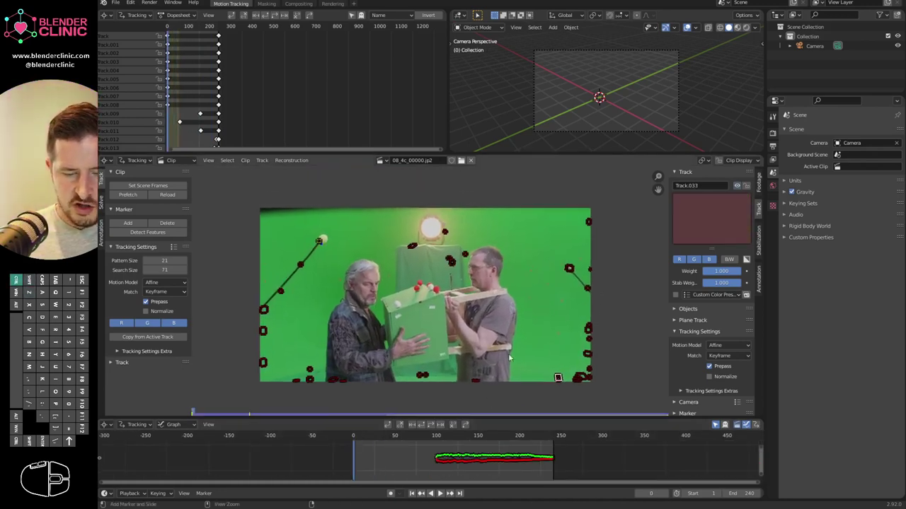
pyautogui.click(715, 424)
# Add a marker on the small knob at the studio lamp's lower rim and nudge it into place.
pyautogui.moveTo(662, 396)
pyautogui.keyDown('ctrl'); pyautogui.mouseDown(button='middle')
pyautogui.moveTo(572, 222)
pyautogui.moveTo(566, 185)
pyautogui.mouseUp(button='middle'); pyautogui.keyUp('ctrl')
pyautogui.moveTo(483, 329); pyautogui.dragTo(524, 253, button='middle')
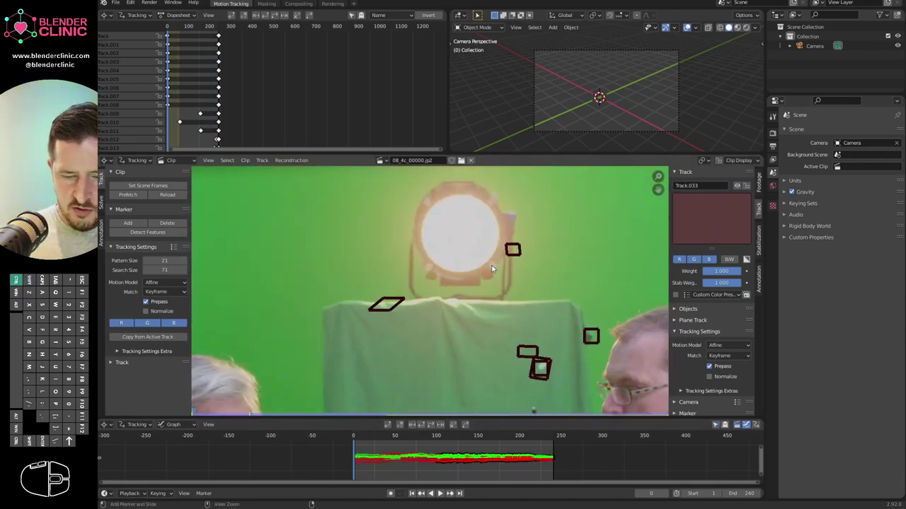
pyautogui.keyDown('ctrl'); pyautogui.click(491, 266); pyautogui.keyUp('ctrl')
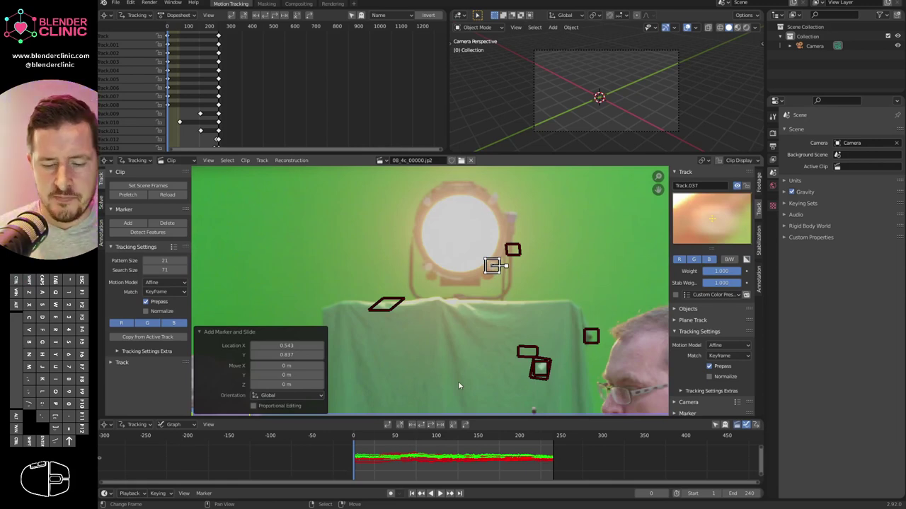
pyautogui.scroll(2, 533, 244)
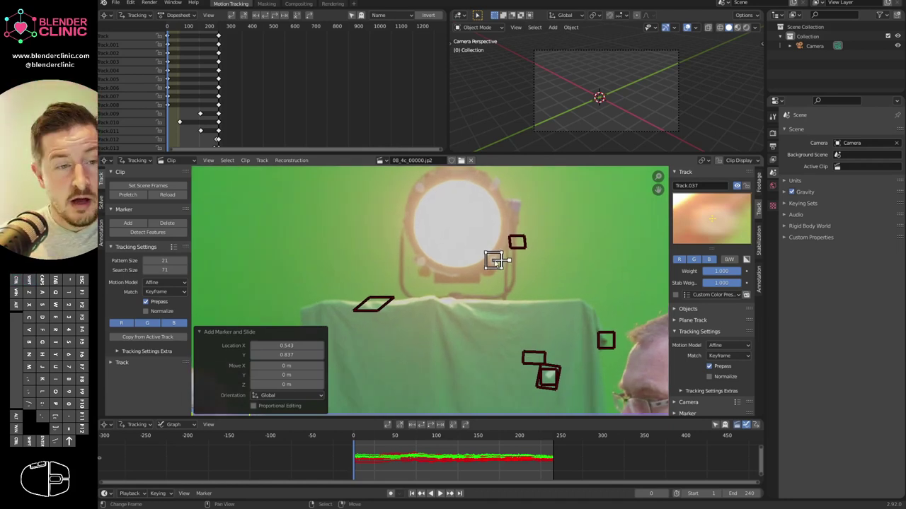
pyautogui.moveTo(493, 261); pyautogui.dragTo(495, 265)
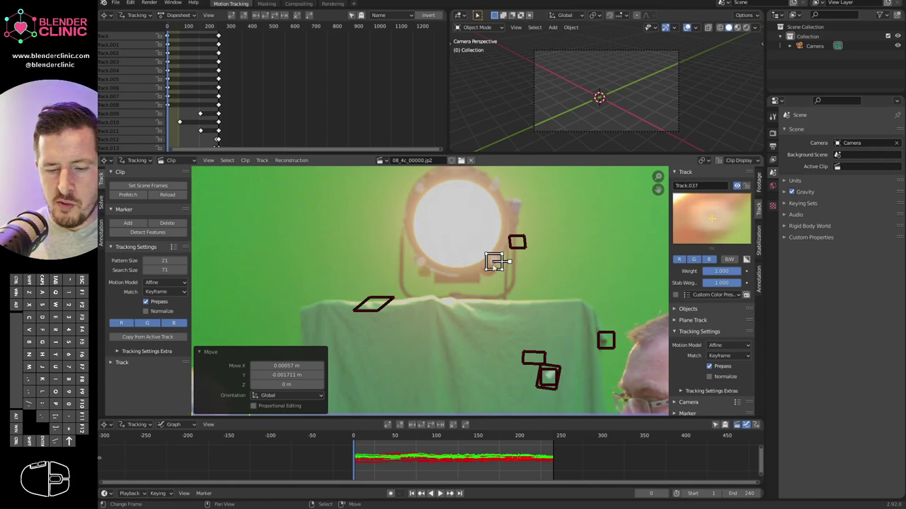
# Go to frame 1, enlarge the lamp marker by a factor of about 1.56 and enable Normalize for its track.
pyautogui.moveTo(356, 450); pyautogui.dragTo(353, 400)
pyautogui.moveTo(370, 444); pyautogui.dragTo(356, 449)
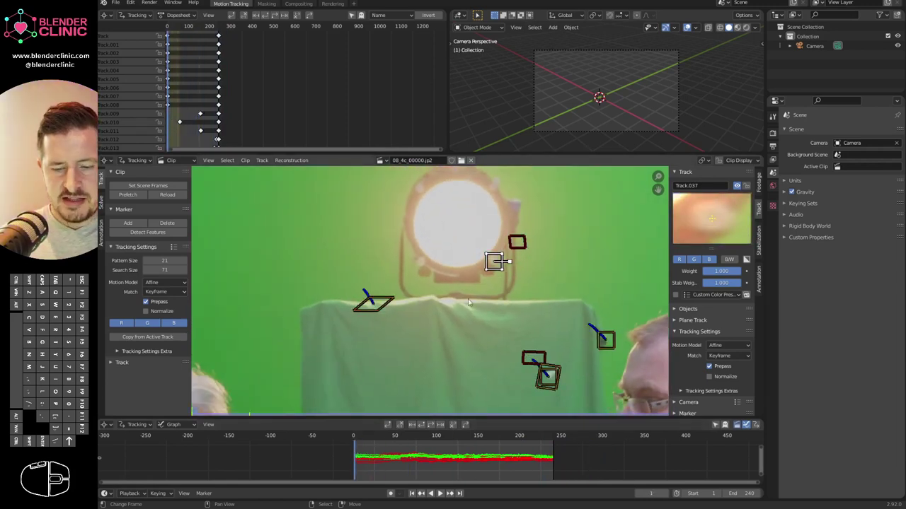
pyautogui.press('s')
pyautogui.click(510, 273)
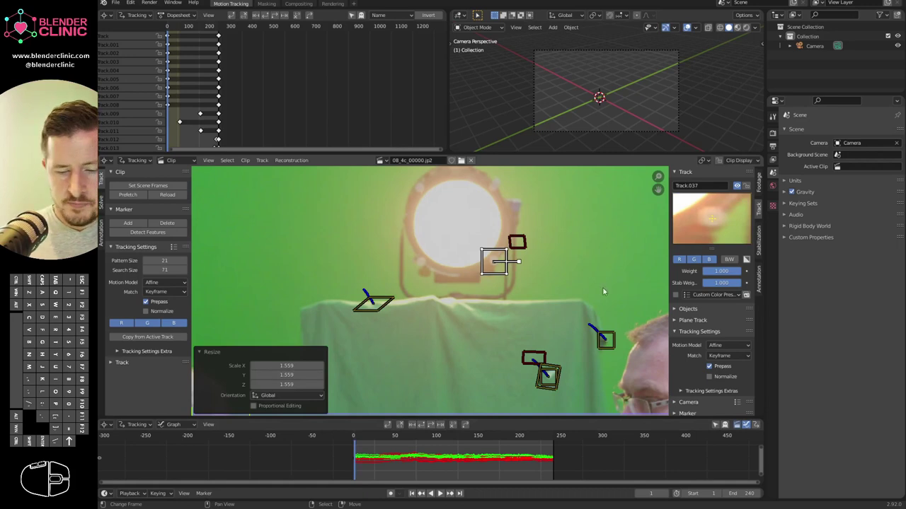
pyautogui.click(709, 378)
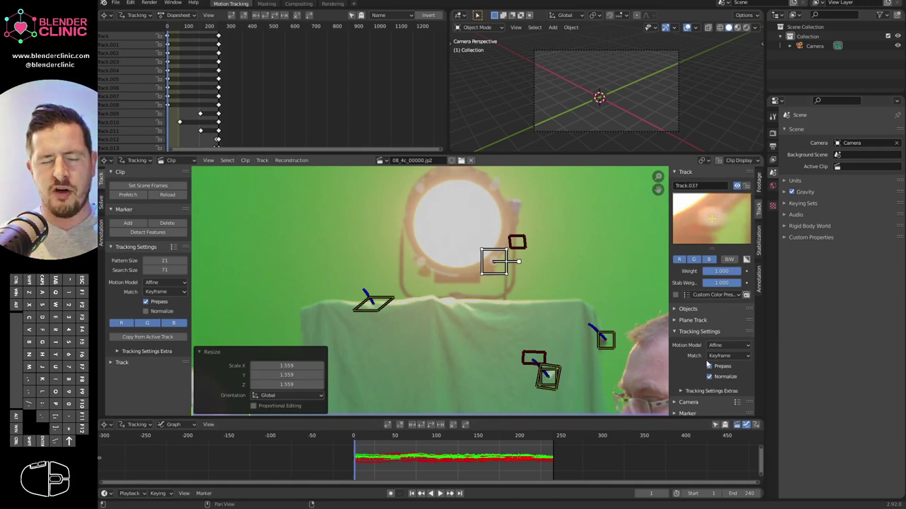
# Enable Prepass for the lamp marker's track and enlarge the marker by a factor of about 1.65.
pyautogui.click(708, 365)
pyautogui.press('s')
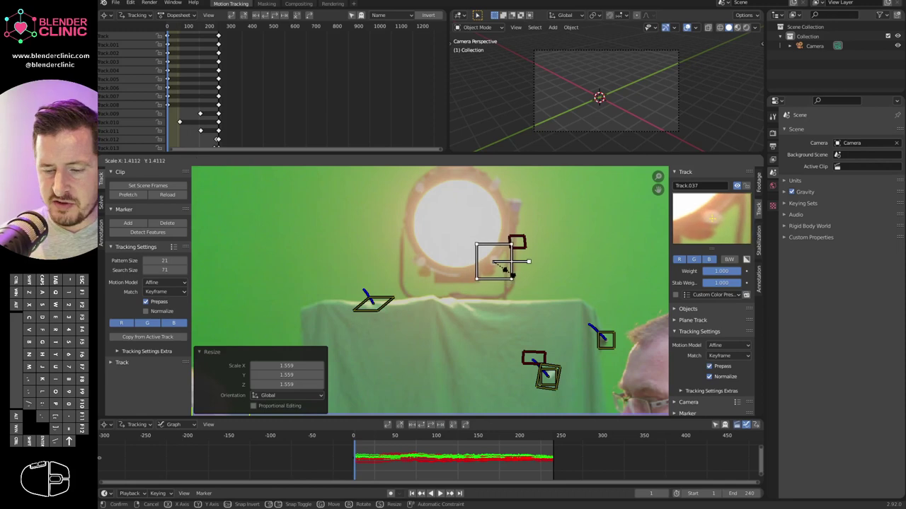
pyautogui.click(512, 280)
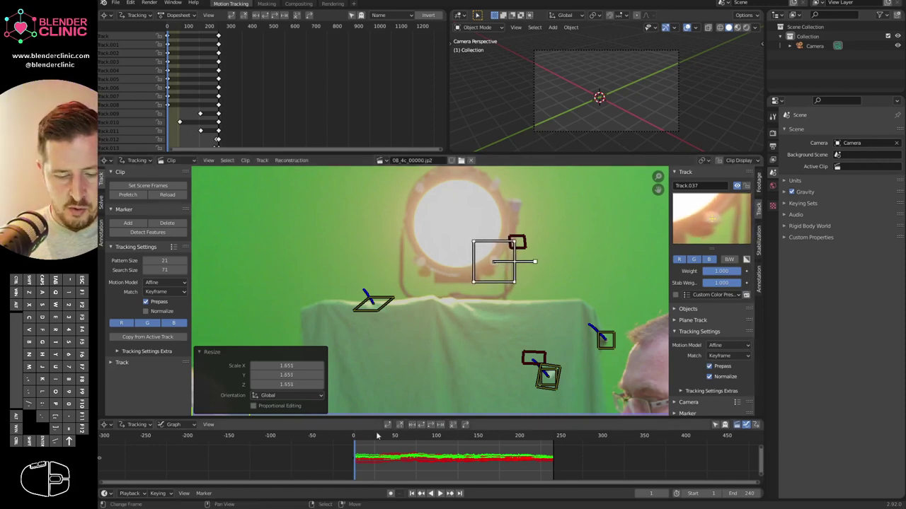
# Compare the red, green and blue channels in the lamp track's preview and leave only the blue channel enabled.
pyautogui.click(710, 260)
pyautogui.click(694, 261)
pyautogui.click(681, 261)
pyautogui.click(709, 260)
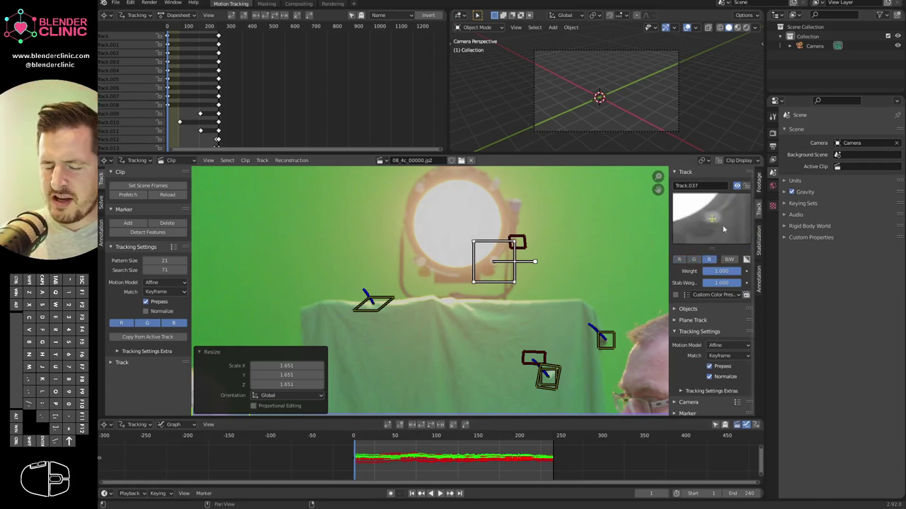
pyautogui.click(696, 261)
pyautogui.click(711, 260)
pyautogui.click(681, 261)
pyautogui.click(695, 261)
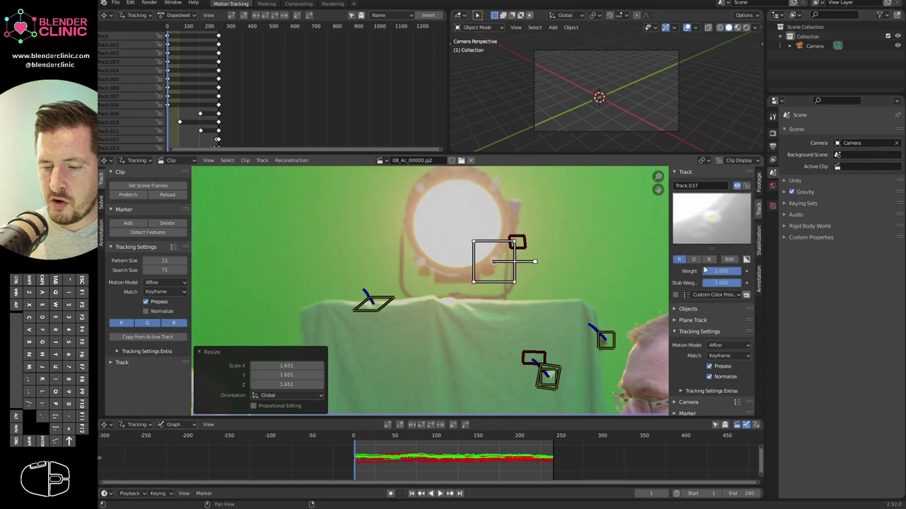
pyautogui.click(678, 259)
pyautogui.click(709, 260)
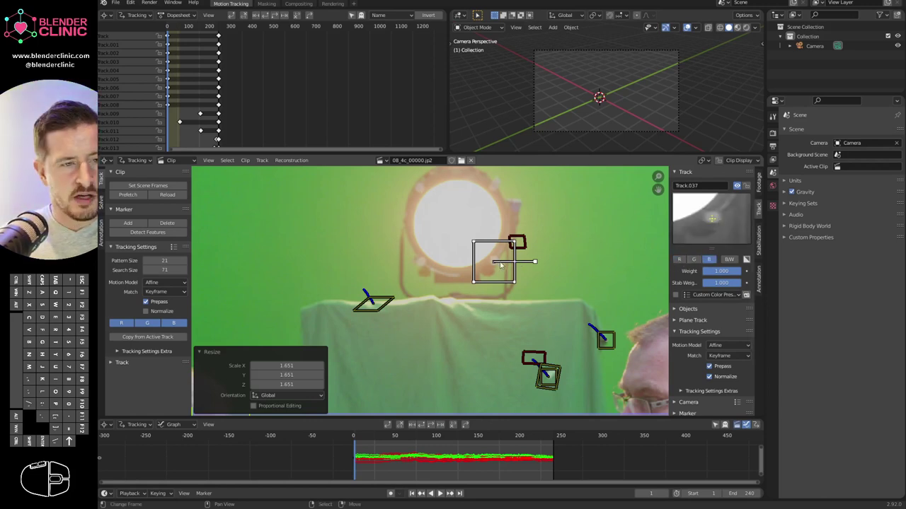
# Nudge the lamp marker slightly up and to the right of the knob, and remain on frame 1.
pyautogui.press('g')
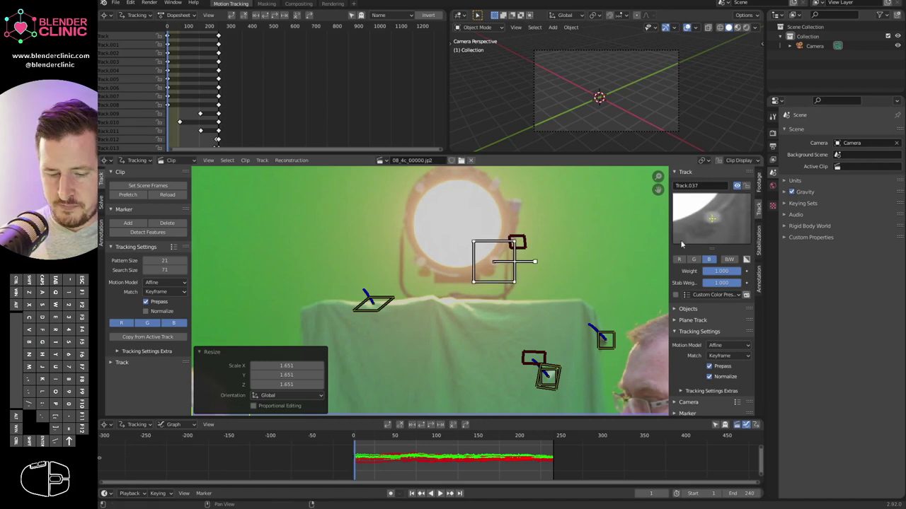
pyautogui.moveTo(718, 215); pyautogui.dragTo(706, 239)
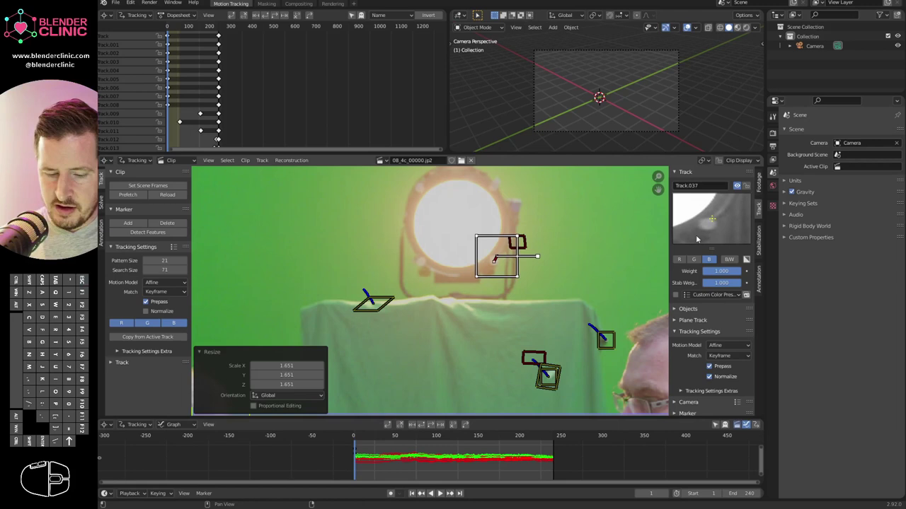
pyautogui.keyDown('ctrl'); pyautogui.moveTo(370, 464); pyautogui.dragTo(500, 458, button='middle'); pyautogui.keyUp('ctrl')
pyautogui.click(413, 426)
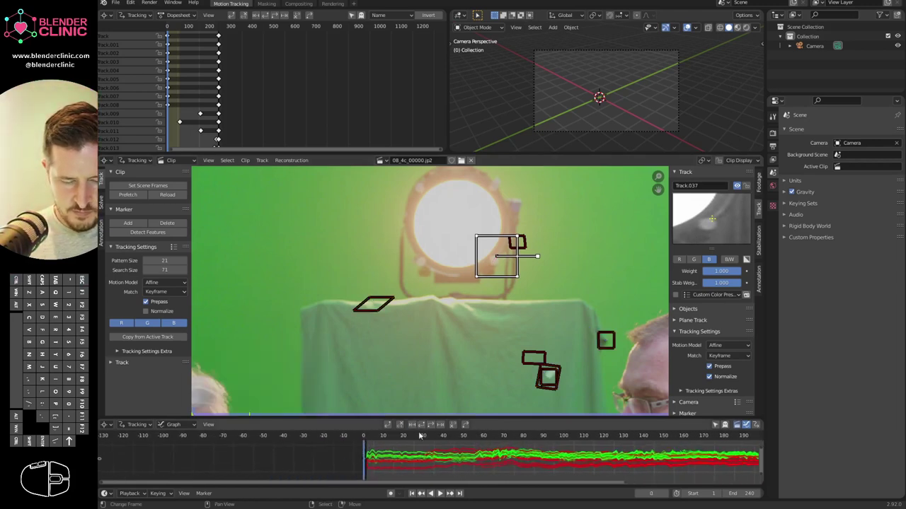
pyautogui.click(440, 425)
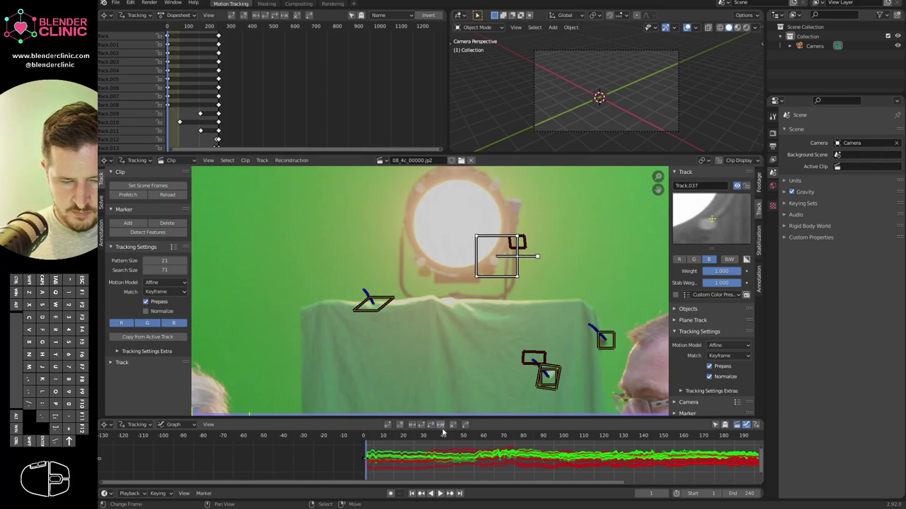
# Show only the selected lamp track's curves in the graph and track its marker forward from frame 1.
pyautogui.click(715, 426)
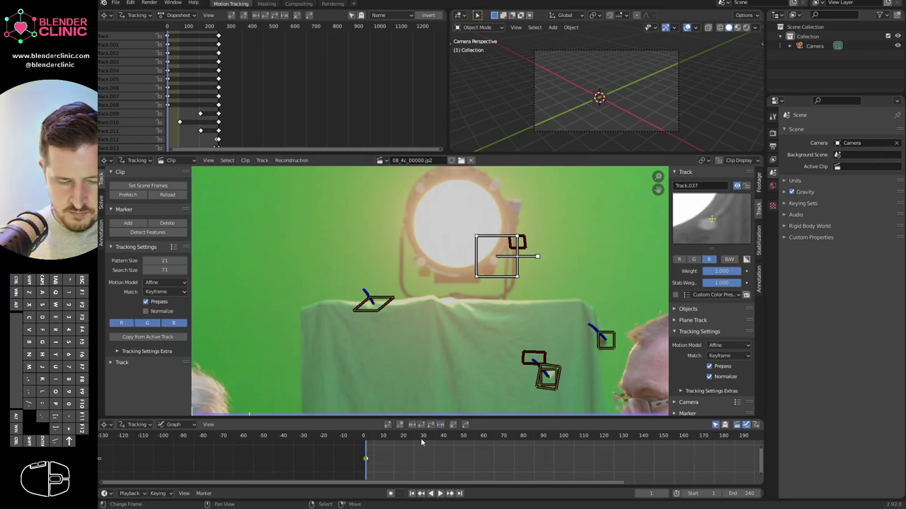
pyautogui.click(371, 466)
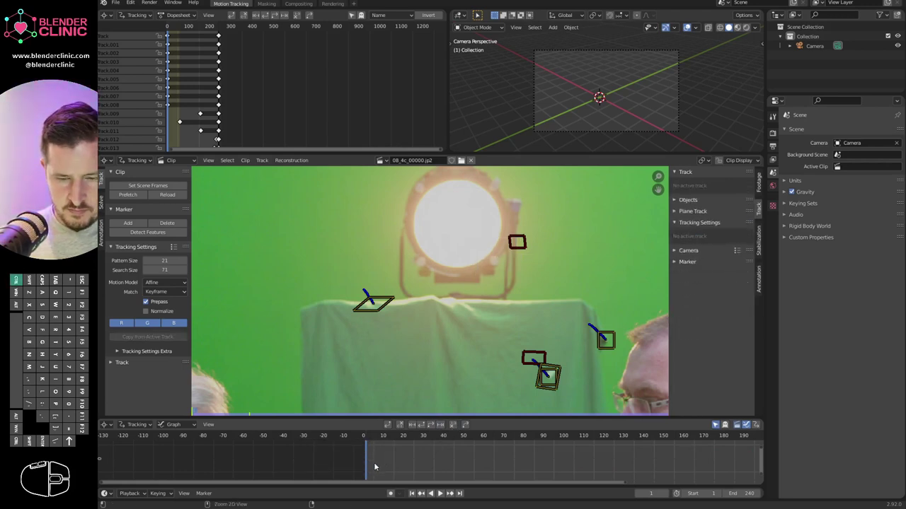
pyautogui.hotkey('ctrl', 'z')
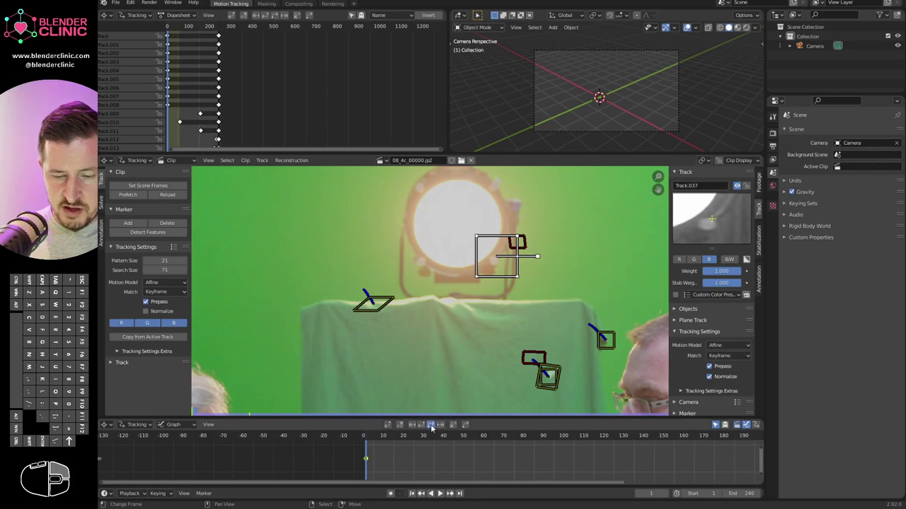
pyautogui.hotkey('ctrl', 't')
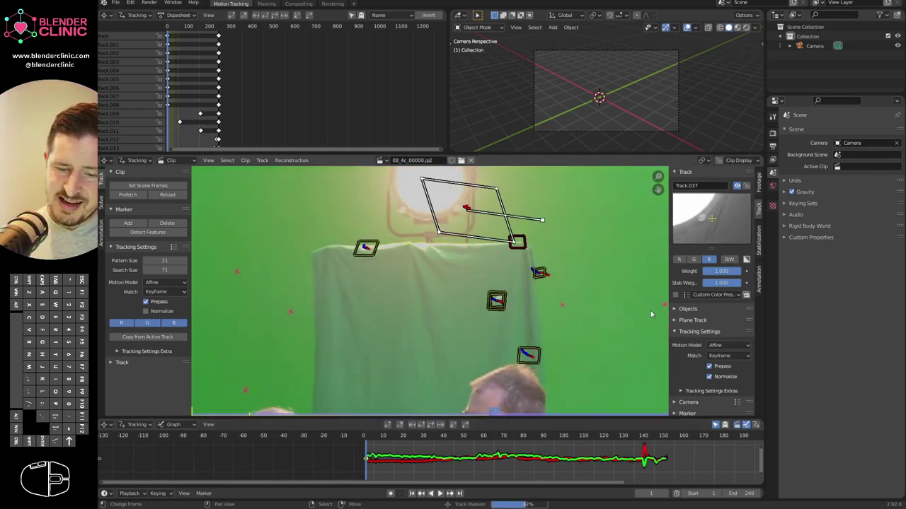
# Go back to frame 114, clear the lamp track's path after it and track the marker forward again.
pyautogui.moveTo(676, 456); pyautogui.dragTo(593, 465)
pyautogui.click(453, 426)
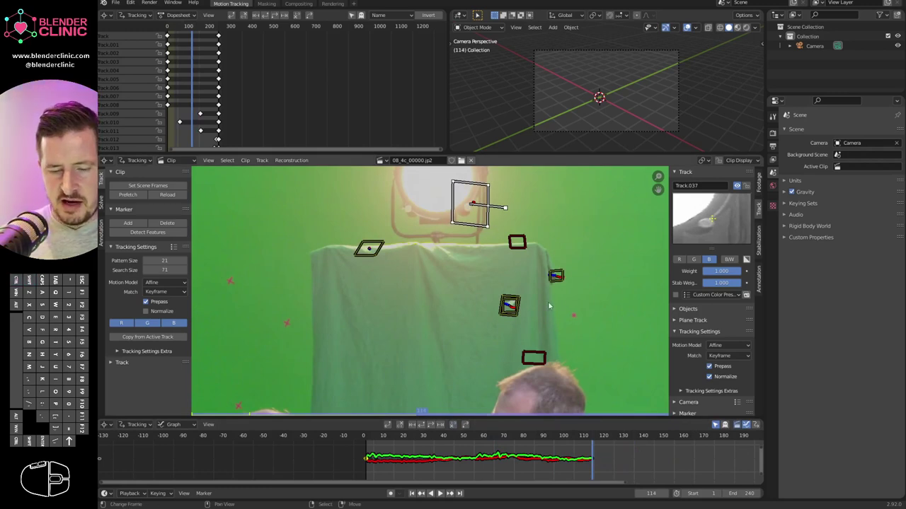
pyautogui.hotkey('ctrl', 't')
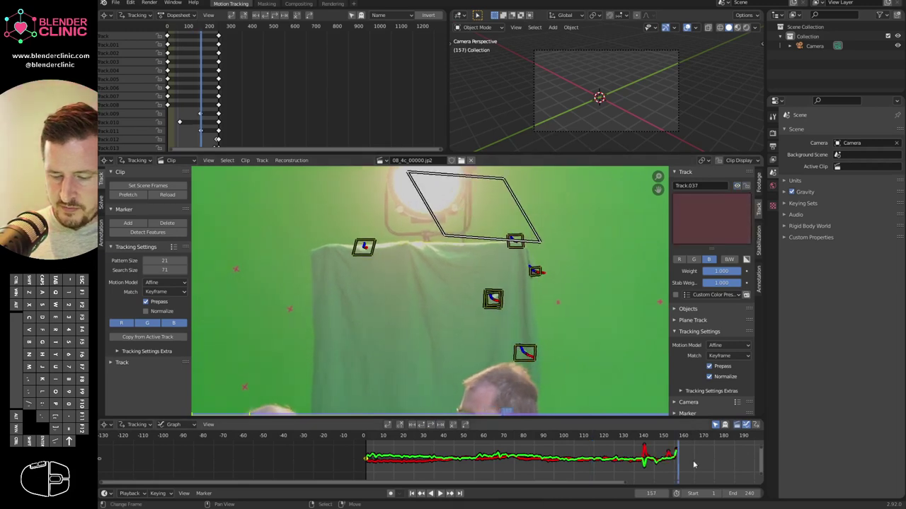
# Step back to frame 156, enlarge the distorted lamp marker slightly and try to continue tracking it.
pyautogui.press('Left')
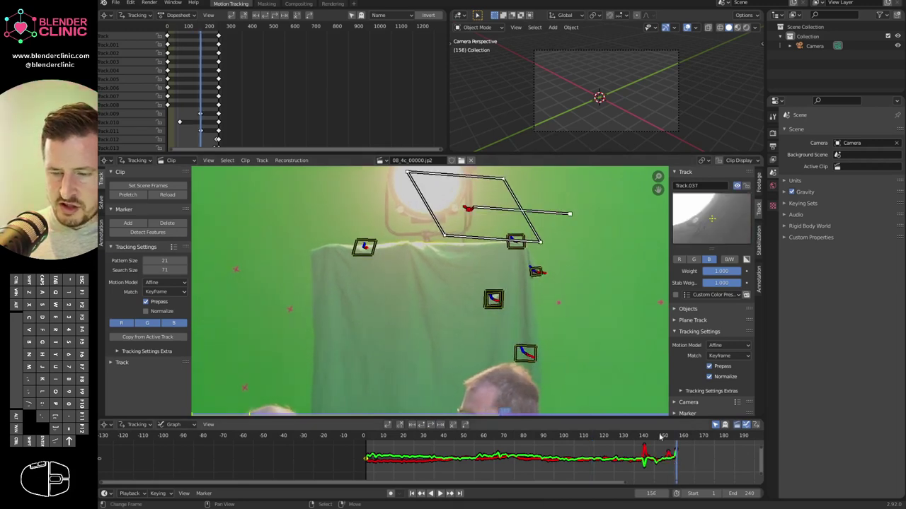
pyautogui.press('s')
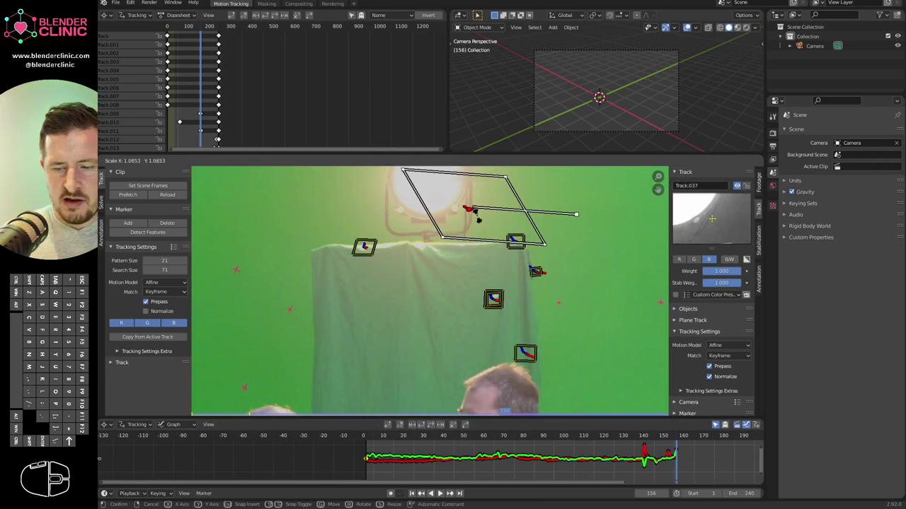
pyautogui.click(576, 212)
pyautogui.click(452, 426)
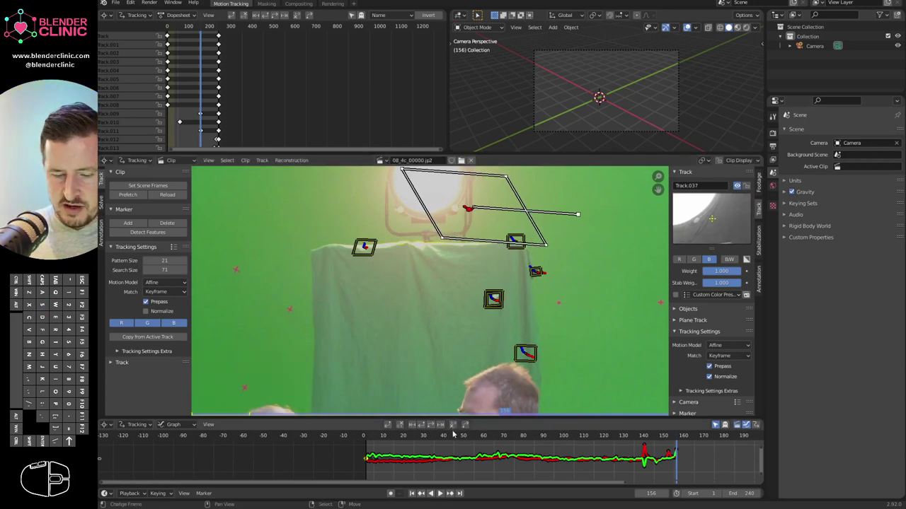
pyautogui.click(436, 428)
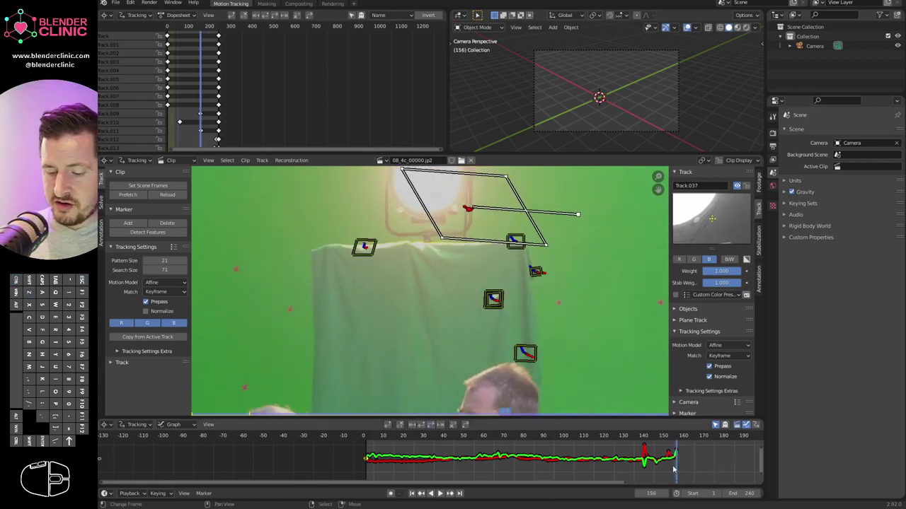
# Move to frame 125 and clear the lamp track's path after that frame.
pyautogui.click(623, 469)
pyautogui.click(612, 468)
pyautogui.press('Right')
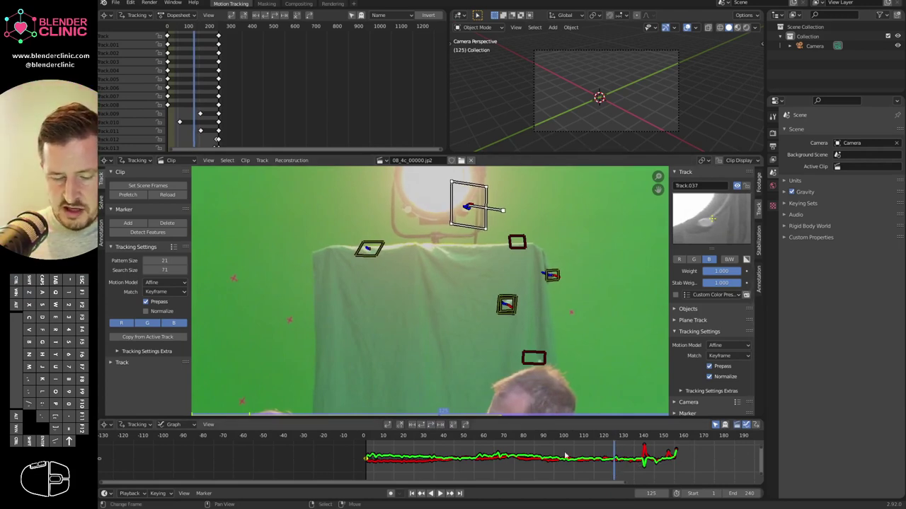
pyautogui.hotkey('shift', 't')
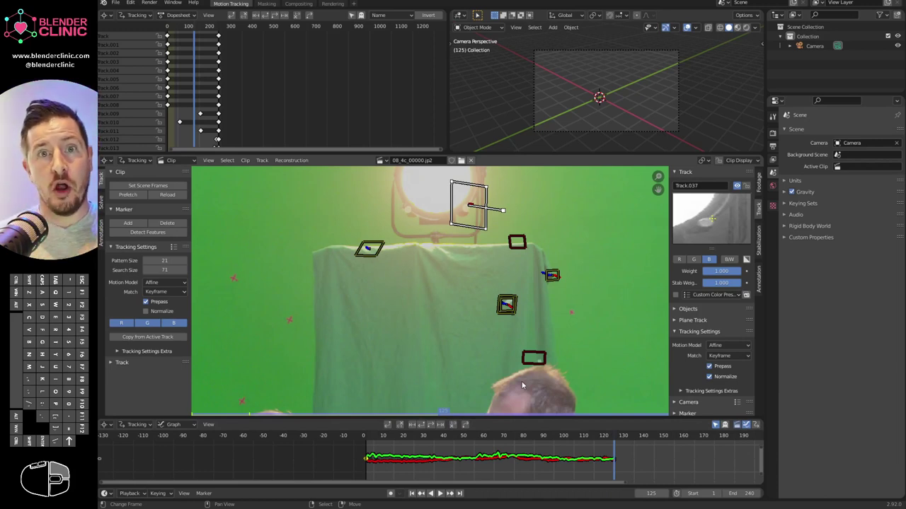
# Reposition the corners of the lamp marker's skewed pattern area at frame 125 to form a nearly upright rectangle around the knob.
pyautogui.keyDown('ctrl'); pyautogui.moveTo(524, 232); pyautogui.dragTo(518, 284, button='middle'); pyautogui.keyUp('ctrl')
pyautogui.keyDown('ctrl'); pyautogui.moveTo(525, 279); pyautogui.dragTo(621, 194, button='middle'); pyautogui.keyUp('ctrl')
pyautogui.keyDown('shift'); pyautogui.moveTo(552, 323); pyautogui.dragTo(554, 283, button='middle'); pyautogui.keyUp('shift')
pyautogui.click(610, 460)
pyautogui.moveTo(610, 460)
pyautogui.mouseDown()
pyautogui.moveTo(559, 460)
pyautogui.moveTo(615, 462)
pyautogui.mouseUp()
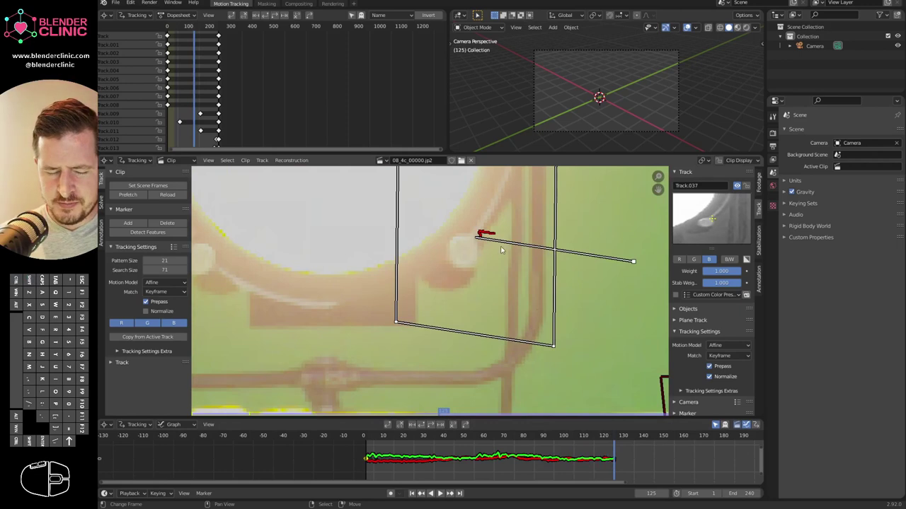
pyautogui.click(554, 348)
pyautogui.moveTo(554, 347)
pyautogui.mouseDown()
pyautogui.moveTo(551, 325)
pyautogui.moveTo(559, 323)
pyautogui.mouseUp()
pyautogui.moveTo(396, 323); pyautogui.dragTo(400, 331)
pyautogui.moveTo(560, 321); pyautogui.dragTo(558, 329)
pyautogui.keyDown('shift'); pyautogui.moveTo(558, 330); pyautogui.dragTo(564, 383, button='middle'); pyautogui.keyUp('shift')
pyautogui.keyDown('ctrl'); pyautogui.moveTo(564, 383); pyautogui.dragTo(568, 354, button='middle'); pyautogui.keyUp('ctrl')
pyautogui.moveTo(411, 197); pyautogui.dragTo(405, 219)
pyautogui.moveTo(556, 214); pyautogui.dragTo(553, 220)
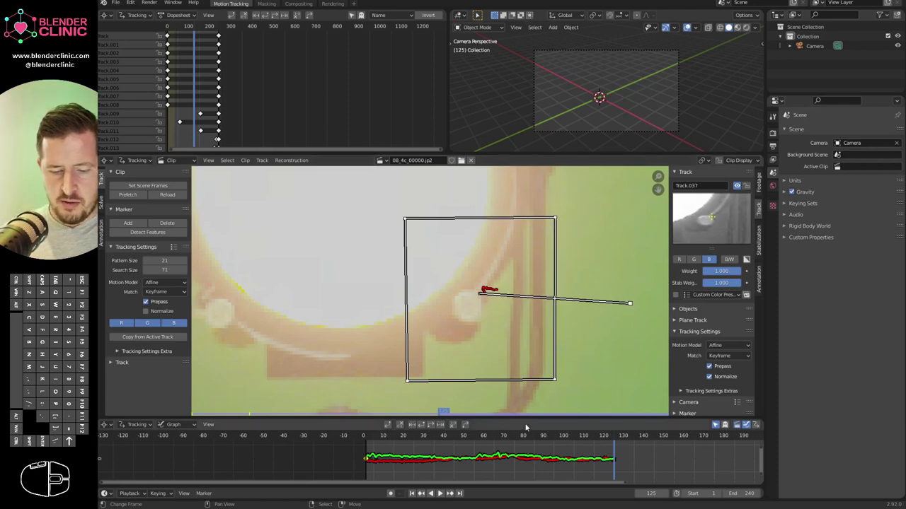
# Set the lamp track's Match option to Previous frame and track the marker forward to frame 240.
pyautogui.click(729, 355)
pyautogui.click(735, 383)
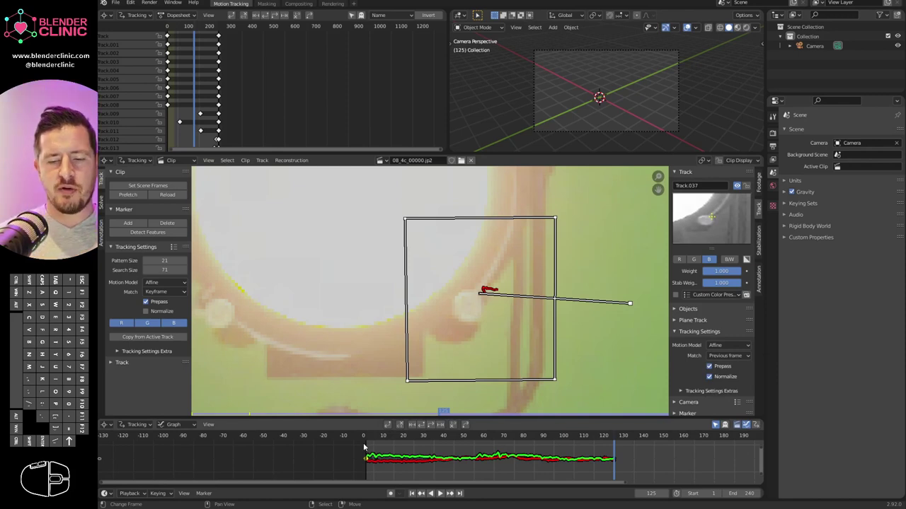
pyautogui.press('g')
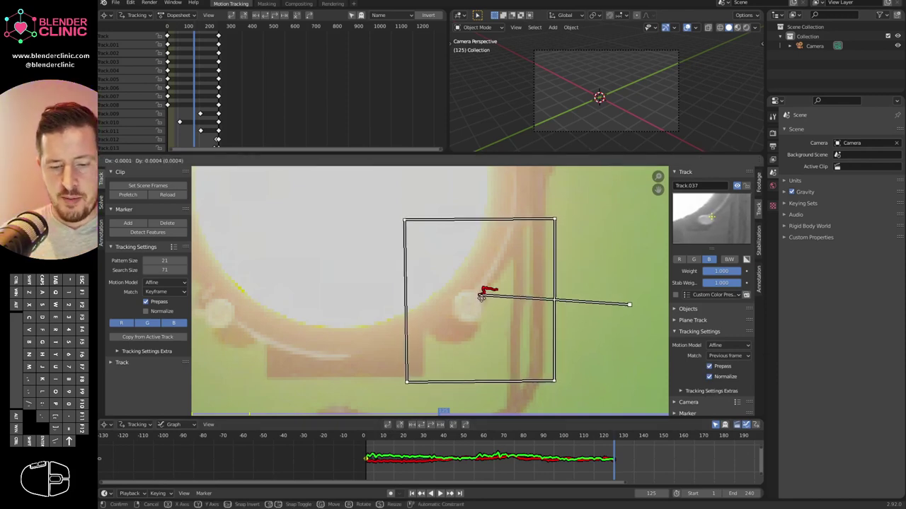
pyautogui.click(481, 299)
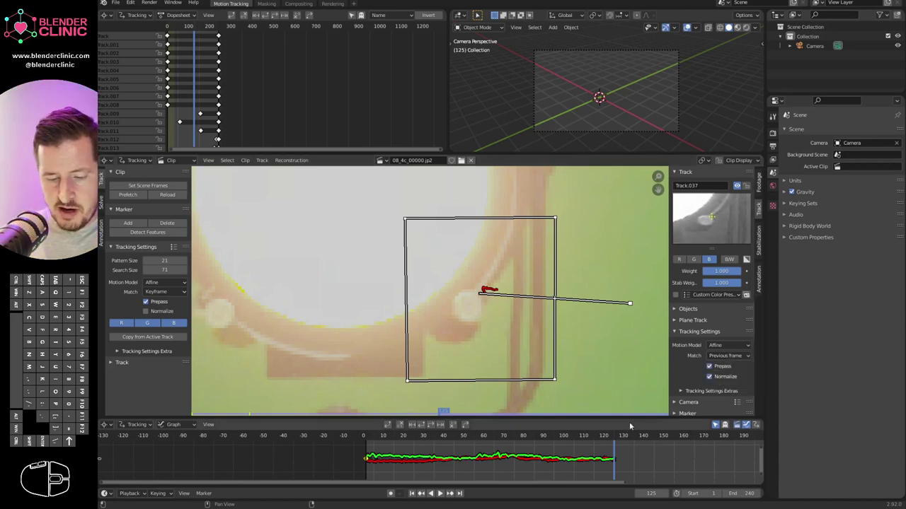
pyautogui.click(431, 425)
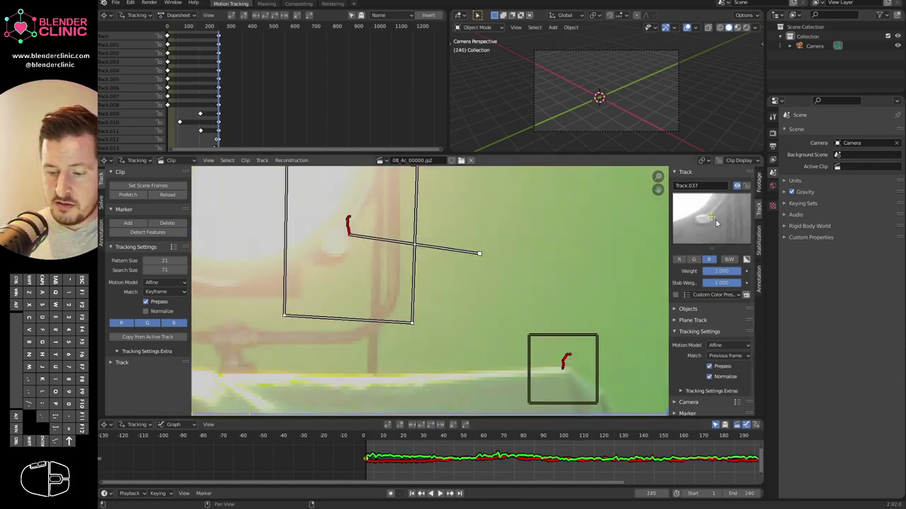
# Return to frame 0, bring the whole clip into view and select all tracks.
pyautogui.scroll(-3, 587, 460)
pyautogui.click(584, 466)
pyautogui.moveTo(583, 465); pyautogui.dragTo(401, 461)
pyautogui.scroll(-8, 596, 235)
pyautogui.scroll(-5, 477, 380)
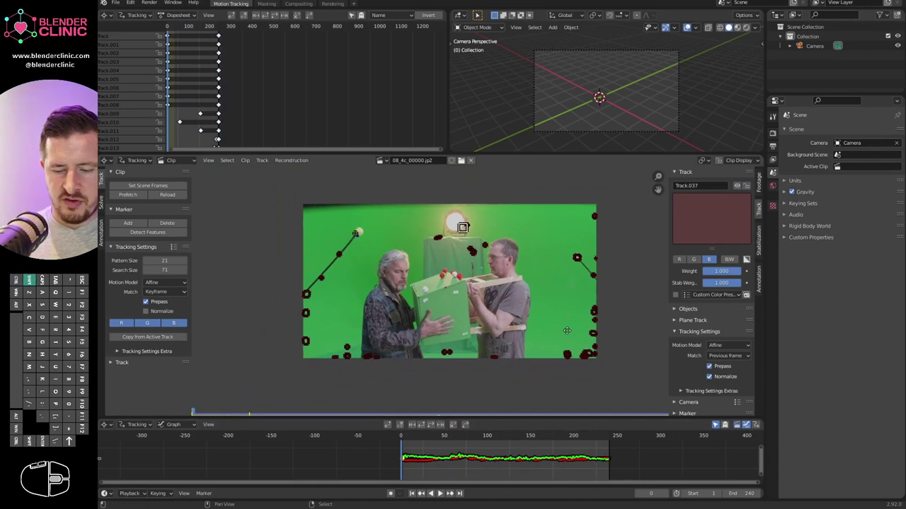
pyautogui.keyDown('shift'); pyautogui.moveTo(567, 331); pyautogui.dragTo(554, 332, button='middle'); pyautogui.keyUp('shift')
pyautogui.press('a')
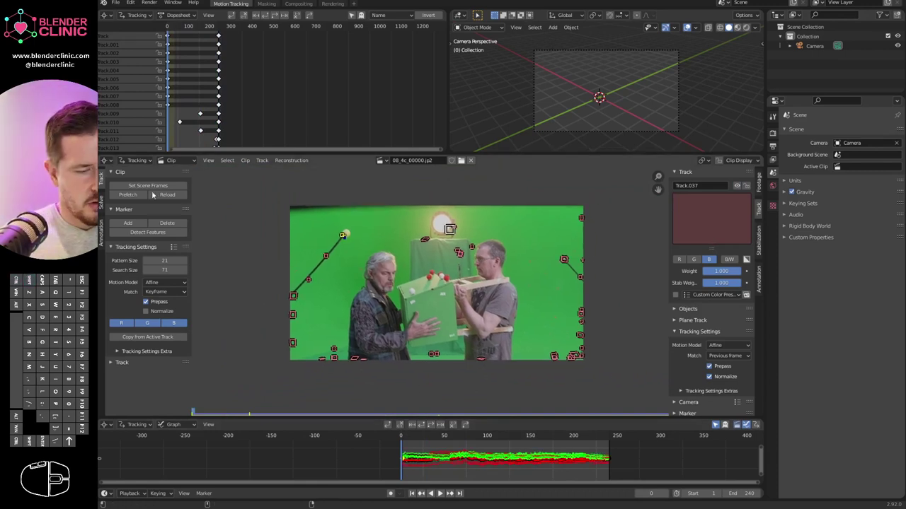
# In the camera solve settings, enable Keyframe and refinement of Focal Length, Optical Center and Radial Distortion.
pyautogui.click(101, 204)
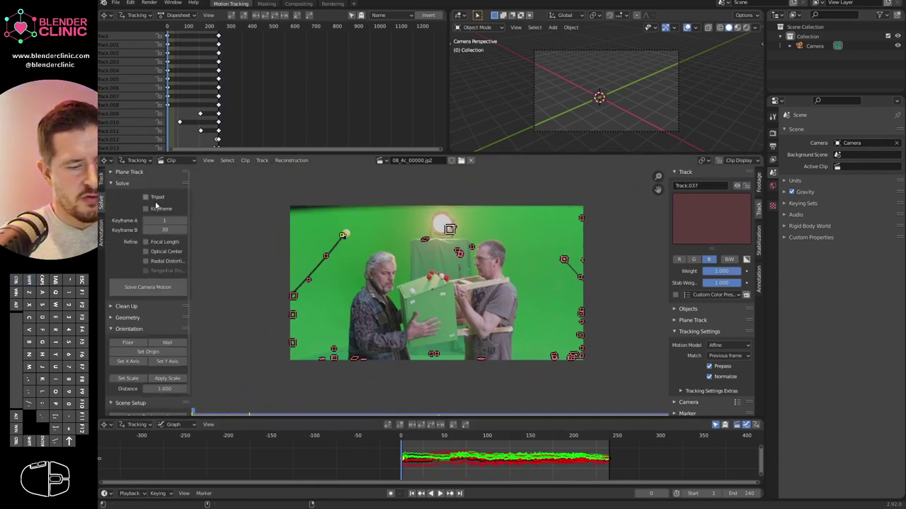
pyautogui.moveTo(420, 455); pyautogui.dragTo(455, 433)
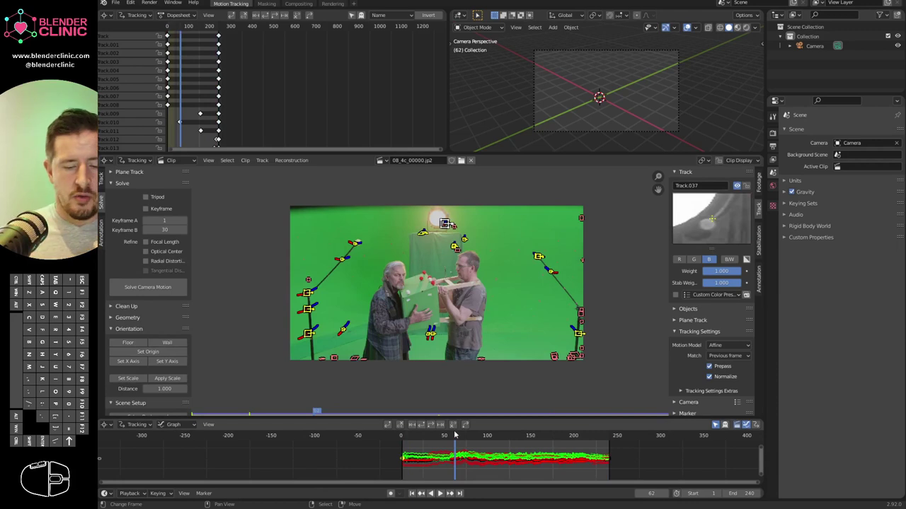
pyautogui.moveTo(455, 433); pyautogui.dragTo(407, 436)
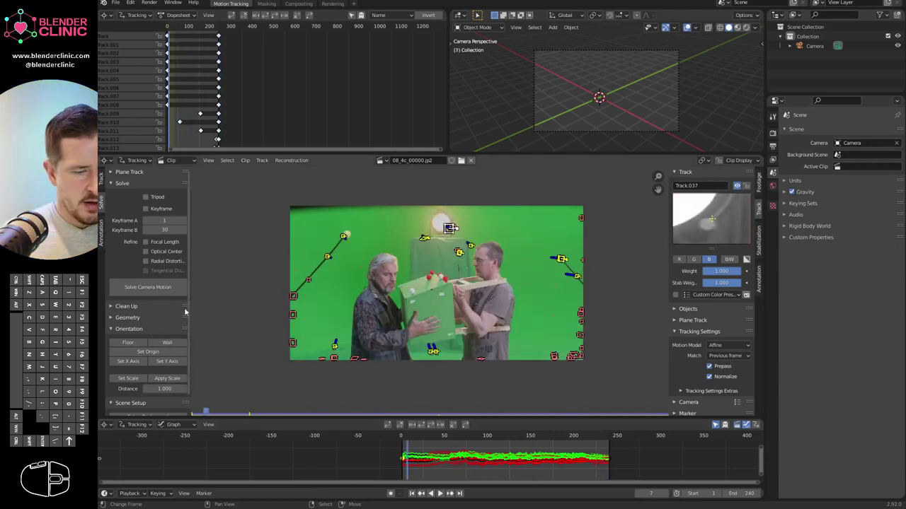
pyautogui.click(157, 210)
pyautogui.click(404, 460)
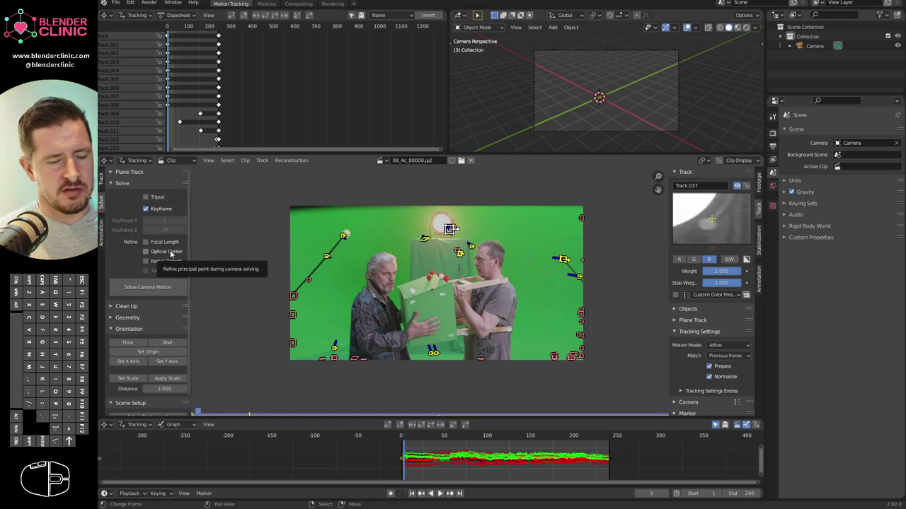
pyautogui.click(149, 242)
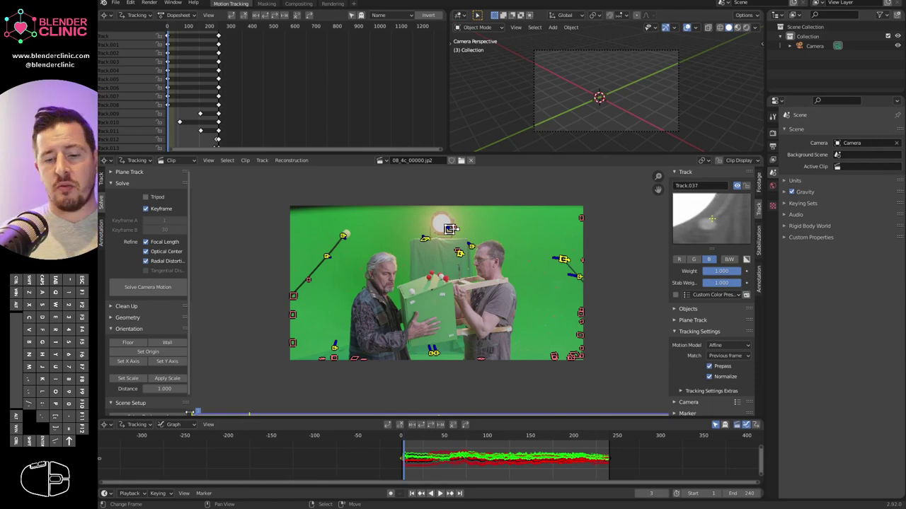
# Examine the clip's footage settings and the camera's sensor width, focal length and lens distortion settings.
pyautogui.click(760, 182)
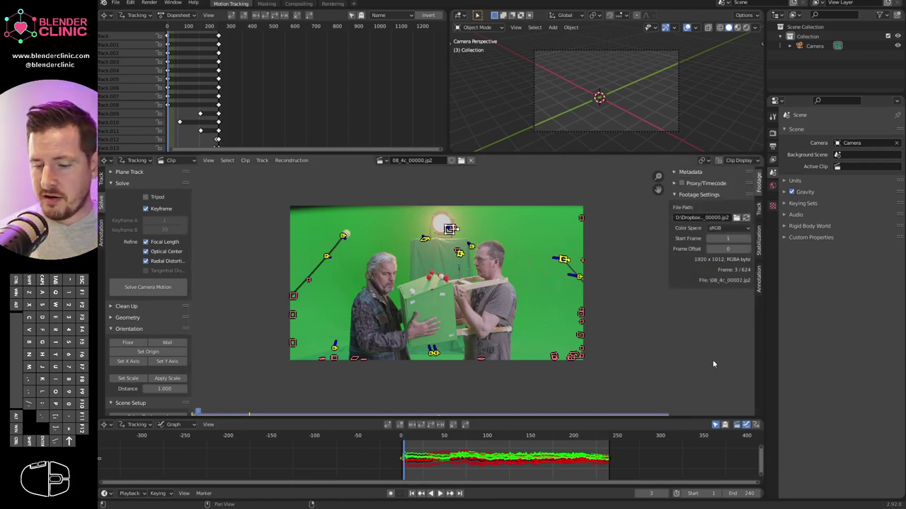
pyautogui.click(676, 195)
pyautogui.click(759, 209)
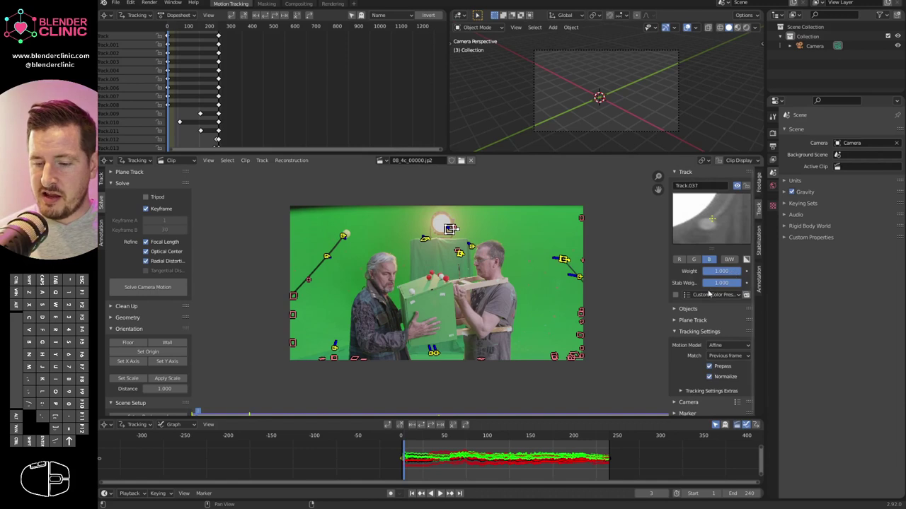
pyautogui.click(688, 402)
pyautogui.scroll(-2, 697, 398)
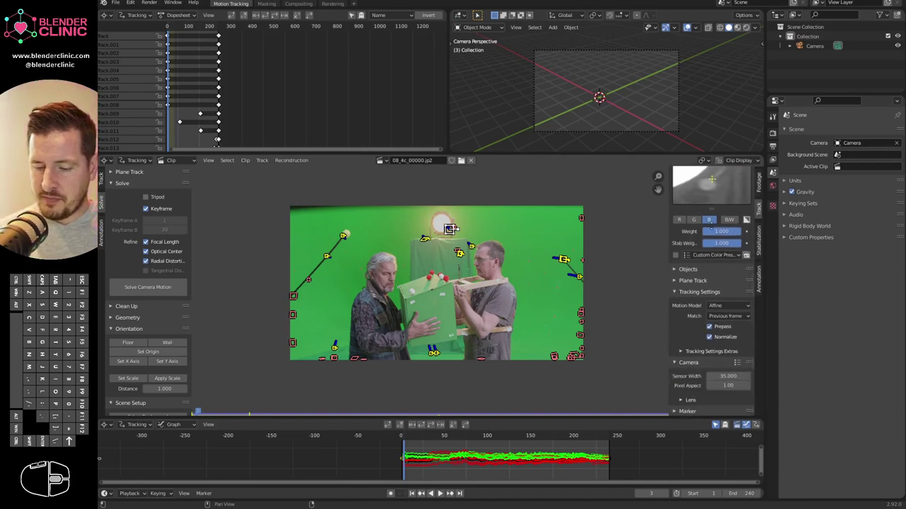
pyautogui.click(722, 400)
pyautogui.scroll(-4, 722, 353)
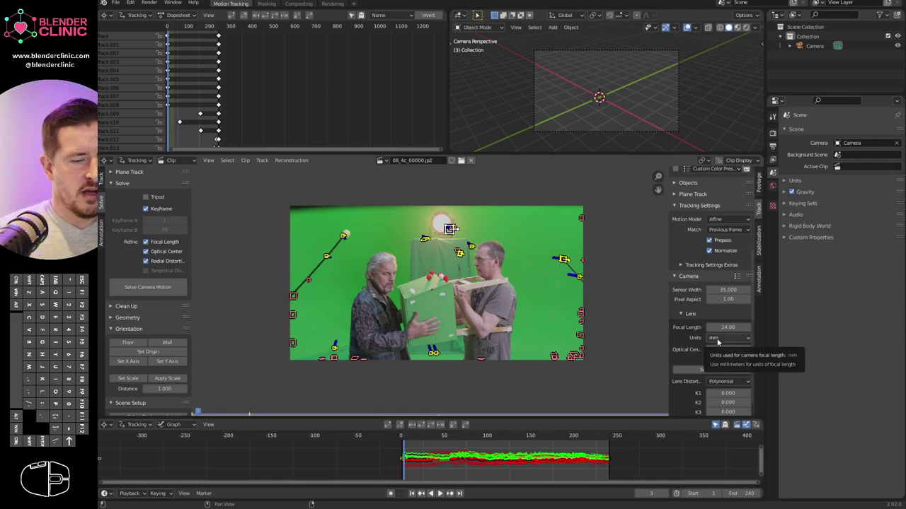
# Solve the camera motion and review the refined focal length, optical center and distortion values.
pyautogui.click(161, 288)
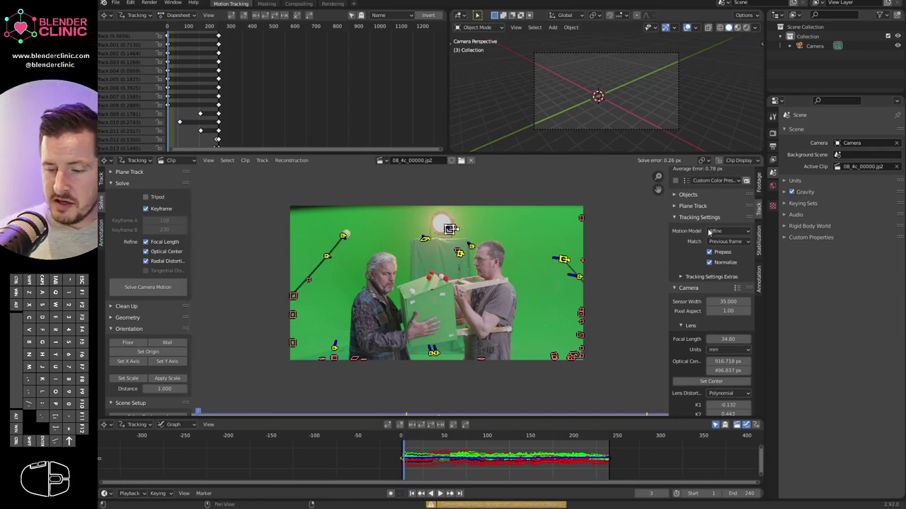
pyautogui.scroll(-2, 704, 332)
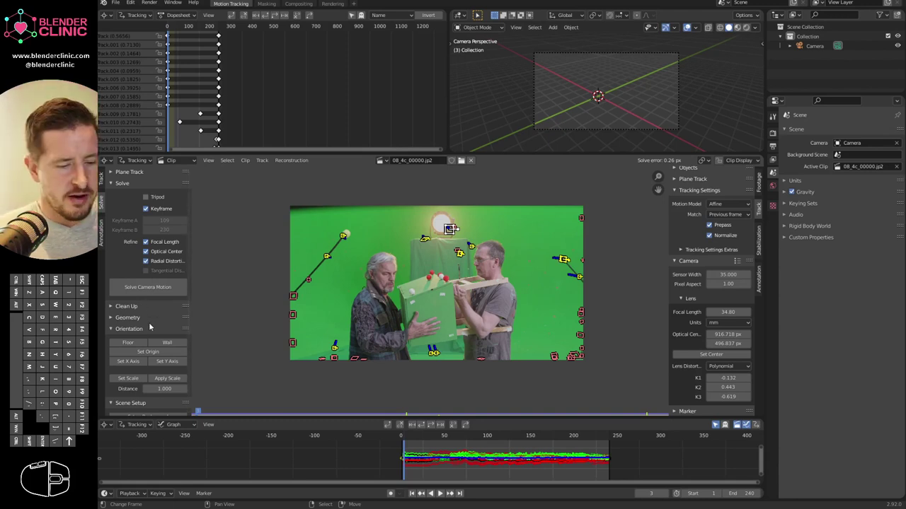
# At frame 5, set the clip as the camera background and set up the tracking scene.
pyautogui.moveTo(400, 448)
pyautogui.mouseDown()
pyautogui.moveTo(466, 451)
pyautogui.moveTo(404, 445)
pyautogui.mouseUp()
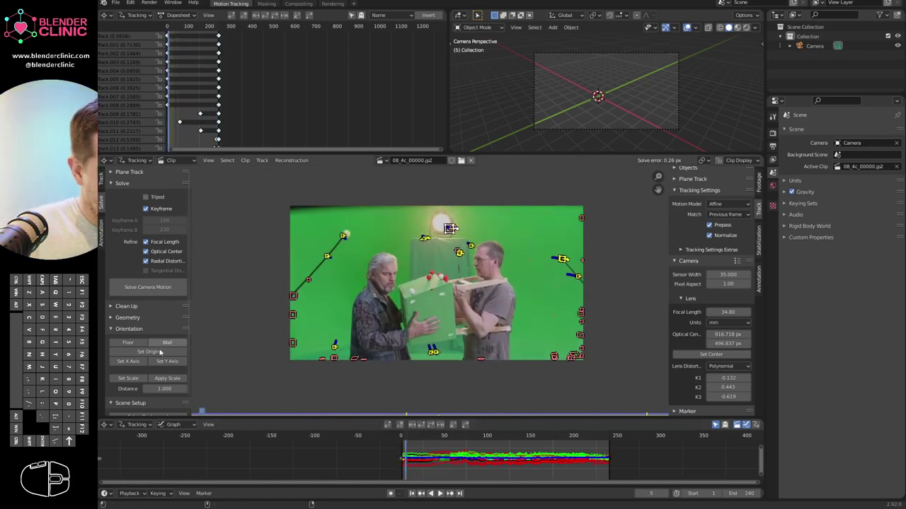
pyautogui.click(122, 184)
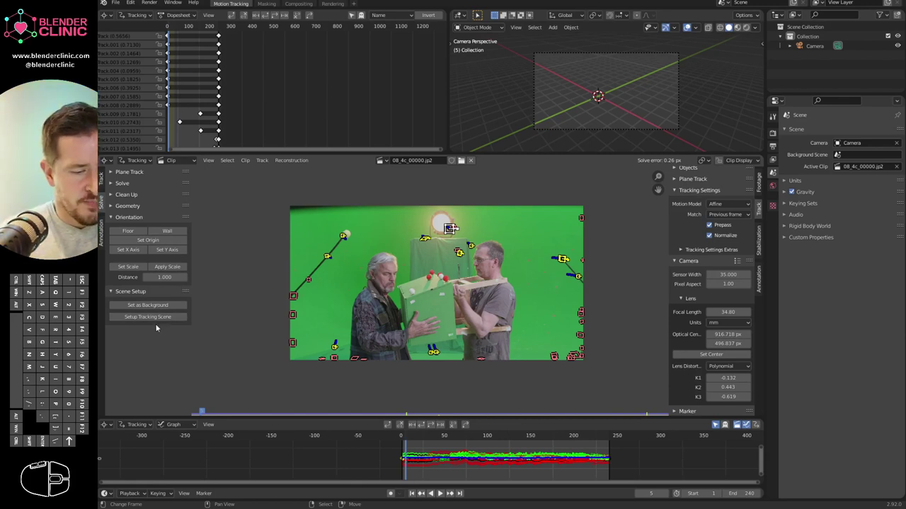
pyautogui.click(150, 305)
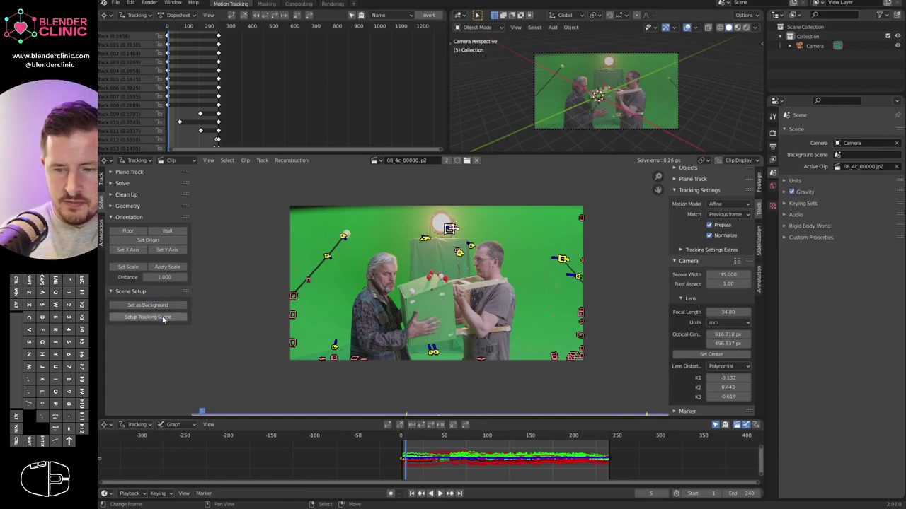
pyautogui.click(148, 317)
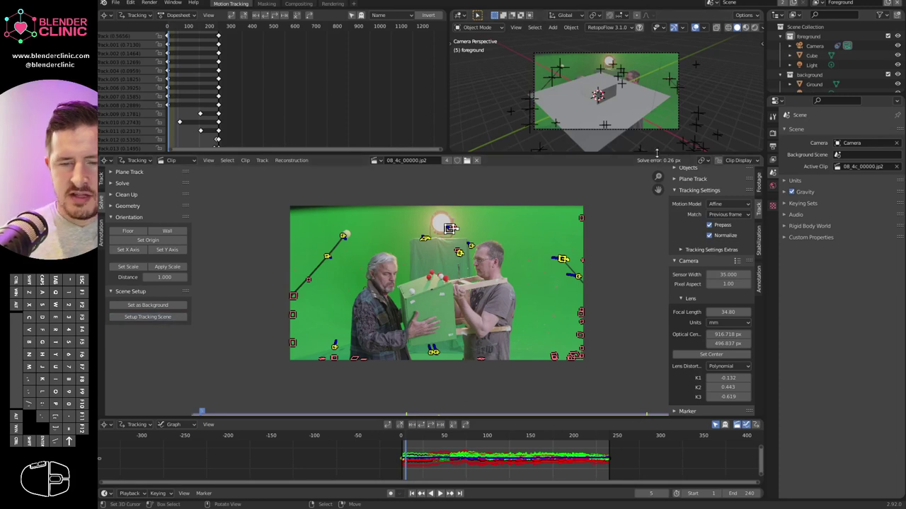
# Turn the Dope Sheet area into a 3D Viewport, enlarge the upper areas and frame the tracking scene.
pyautogui.click(104, 15)
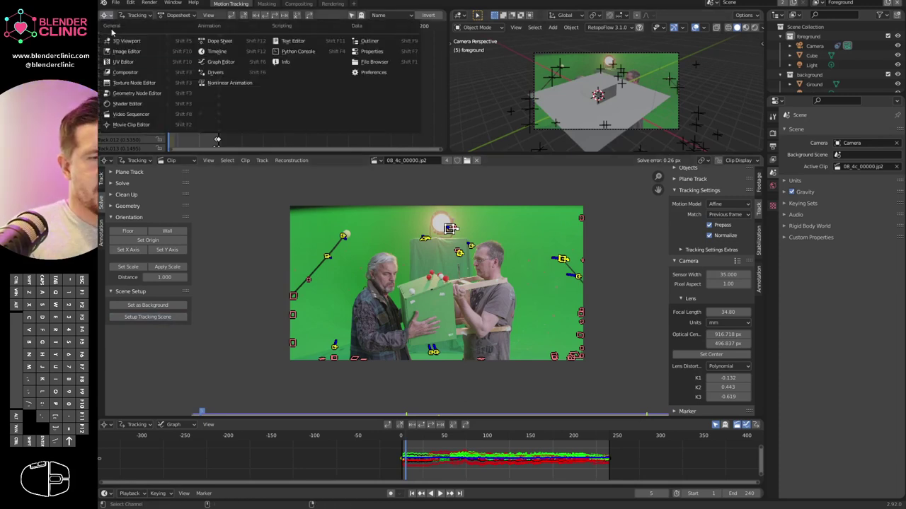
pyautogui.click(155, 43)
pyautogui.moveTo(364, 153); pyautogui.dragTo(364, 281)
pyautogui.moveTo(395, 218); pyautogui.dragTo(337, 161, button='middle')
pyautogui.scroll(-5, 337, 162)
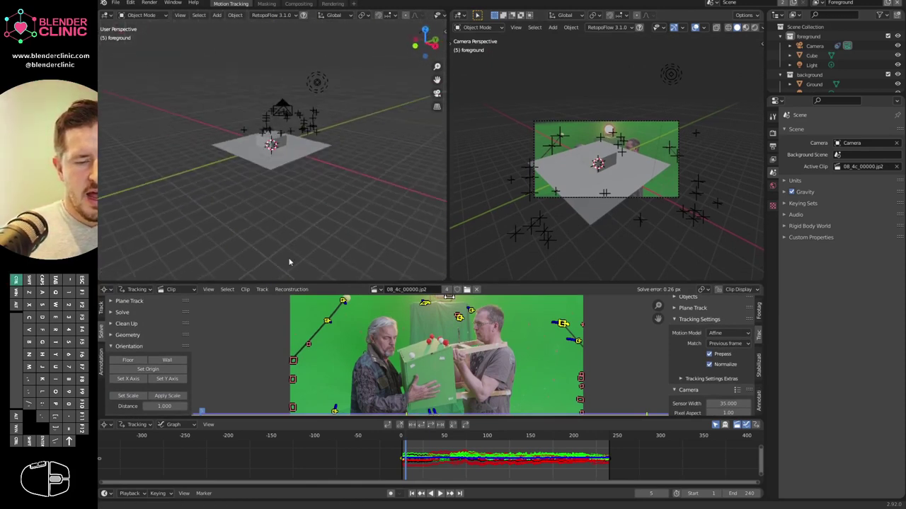
# Select the ground plane and the cube and hide both.
pyautogui.click(289, 159)
pyautogui.keyDown('shift'); pyautogui.click(281, 149); pyautogui.keyUp('shift')
pyautogui.press('h')
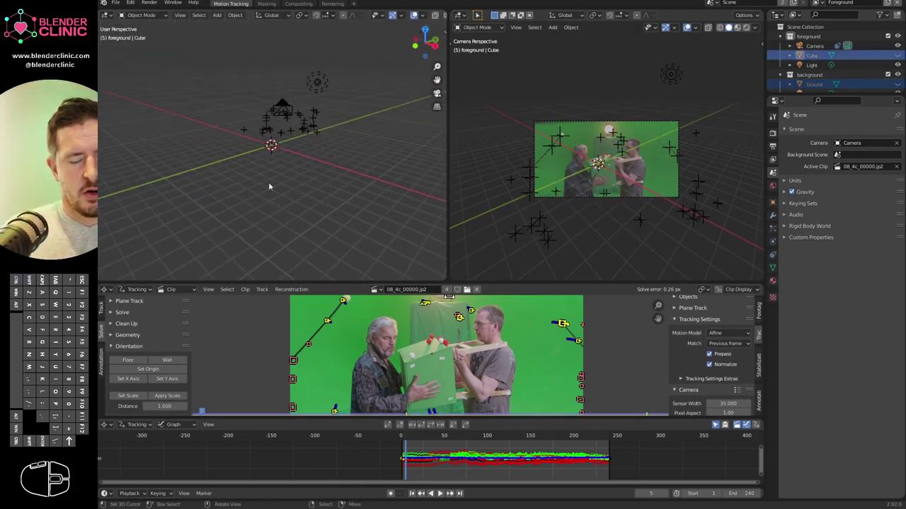
# Select the solved camera, view the scene from the top and set the pivot point to 3D Cursor.
pyautogui.moveTo(283, 186); pyautogui.dragTo(329, 182, button='middle')
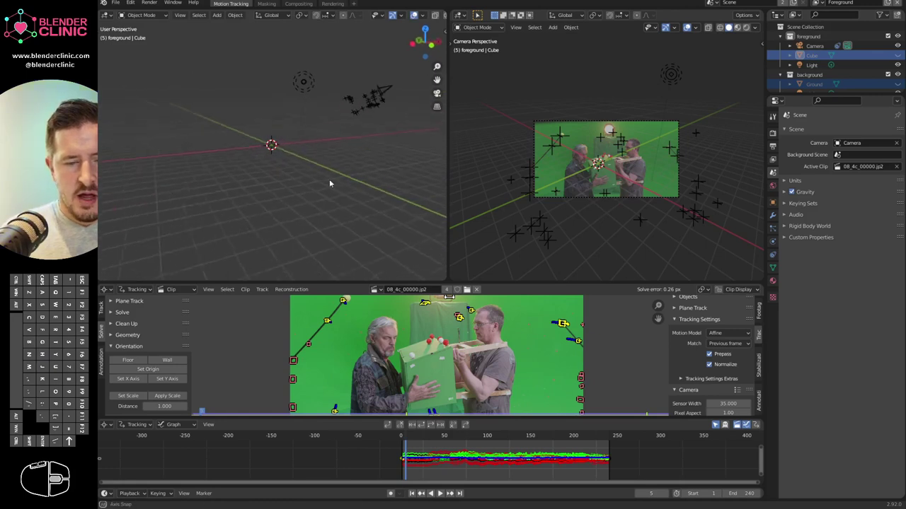
pyautogui.click(392, 83)
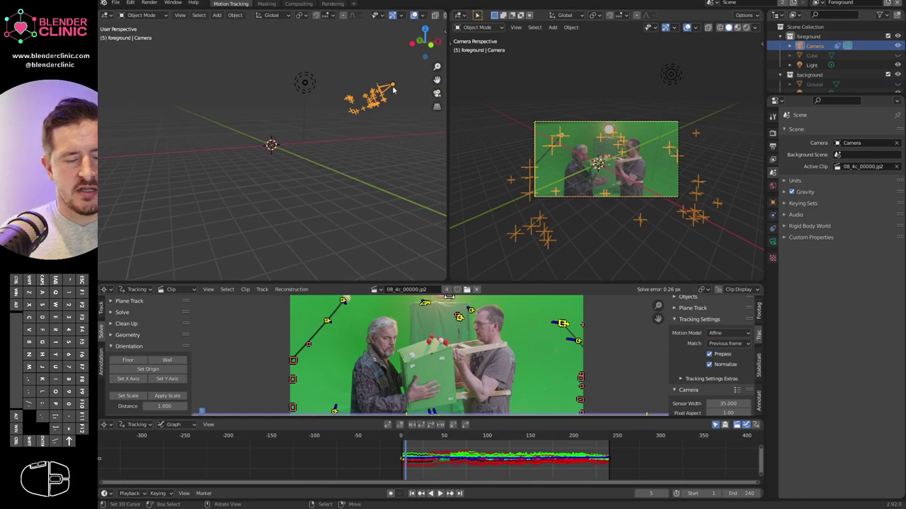
pyautogui.press('g')
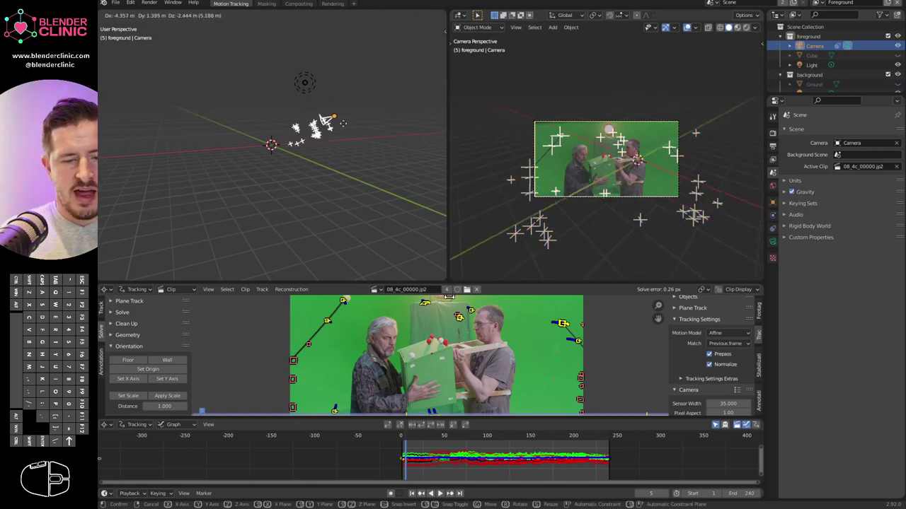
pyautogui.rightClick(344, 124)
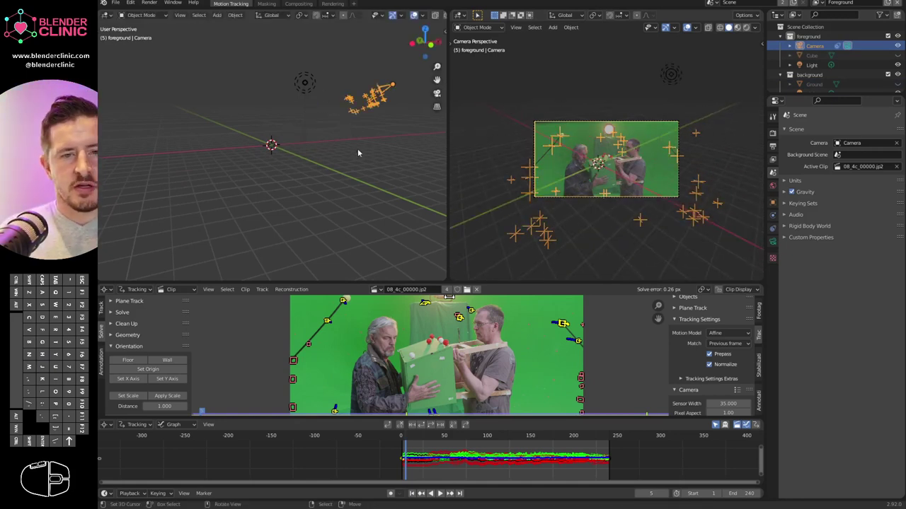
pyautogui.press('KP_7')
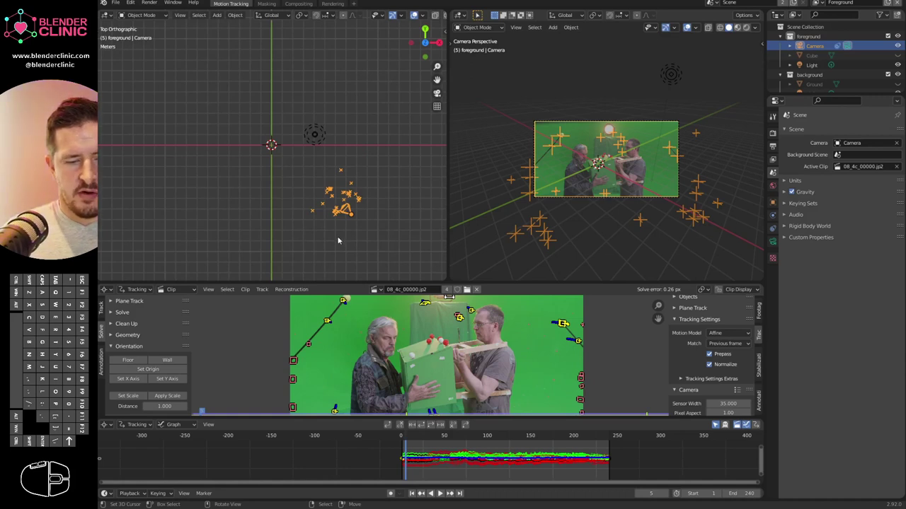
pyautogui.press('.')
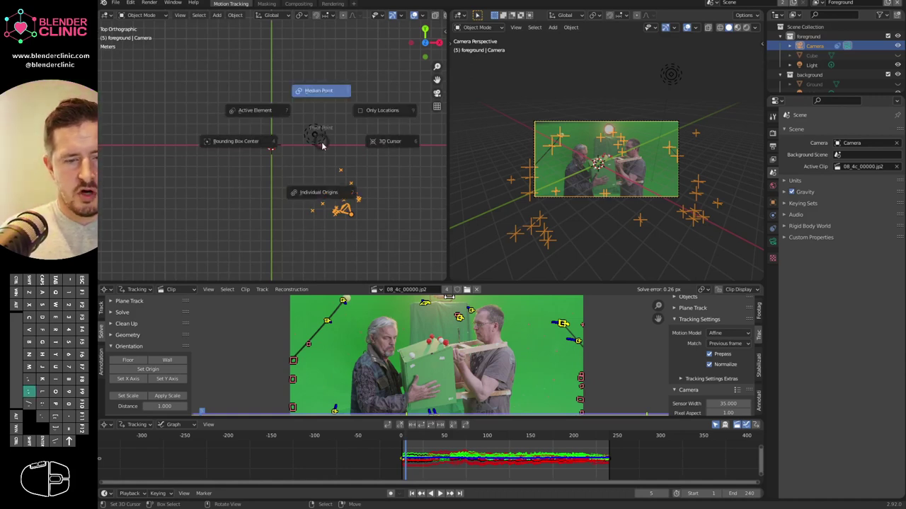
pyautogui.click(394, 144)
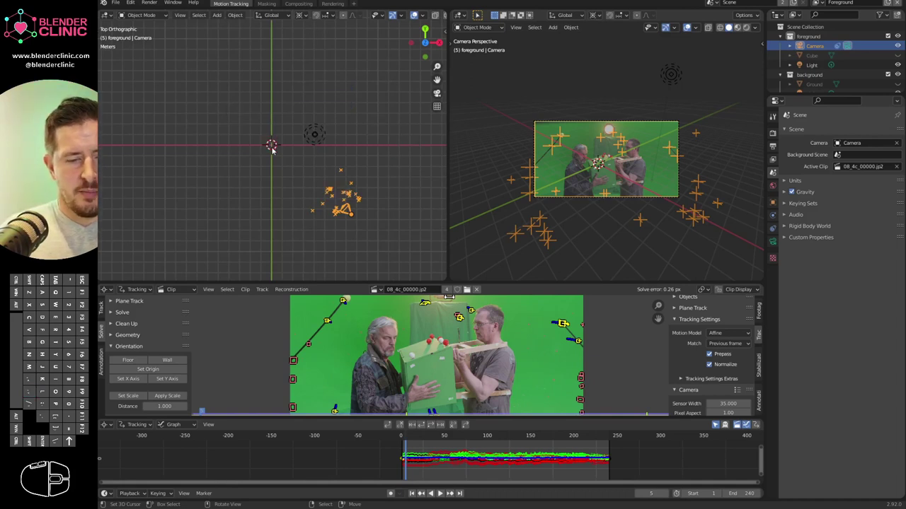
# Enable the Rotate object gizmo and rotate the camera about the Z axis until it lies on the X axis.
pyautogui.scroll(-2, 424, 14)
pyautogui.click(360, 15)
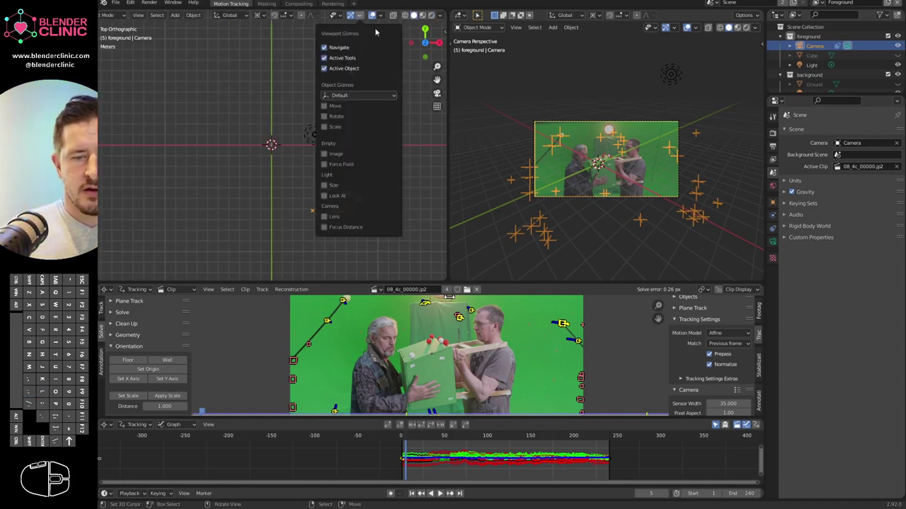
pyautogui.click(336, 116)
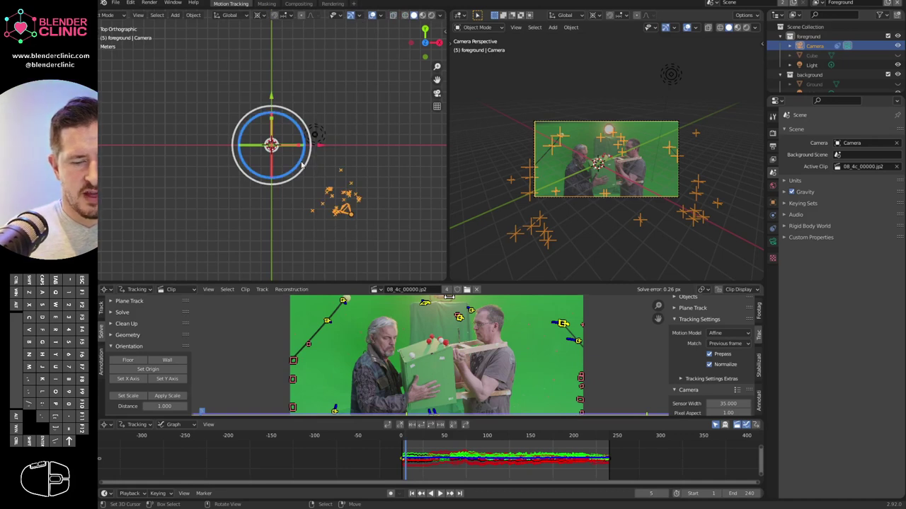
pyautogui.moveTo(301, 165); pyautogui.dragTo(404, 115)
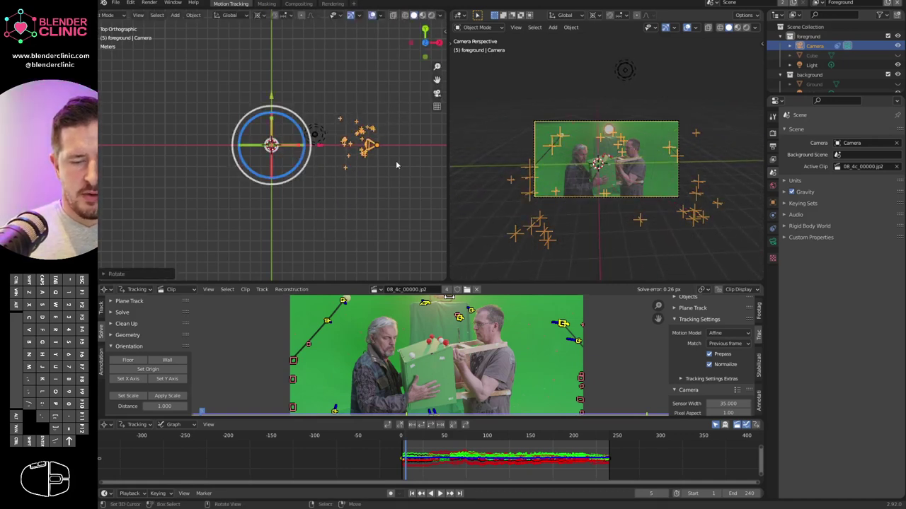
# In front view, rotate the camera about the Y axis by about 22° to level the floor tracks with the ground.
pyautogui.keyDown('alt'); pyautogui.moveTo(397, 181); pyautogui.dragTo(393, 169, button='middle'); pyautogui.keyUp('alt')
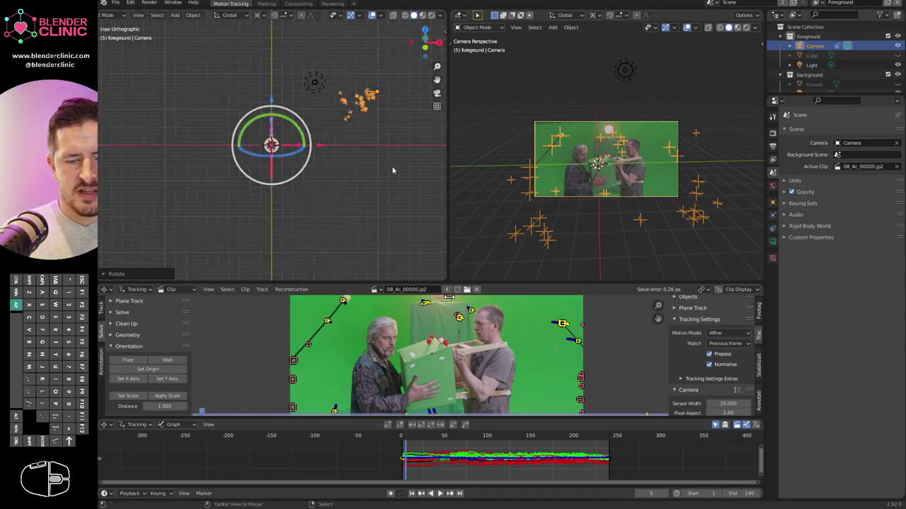
pyautogui.press('r')
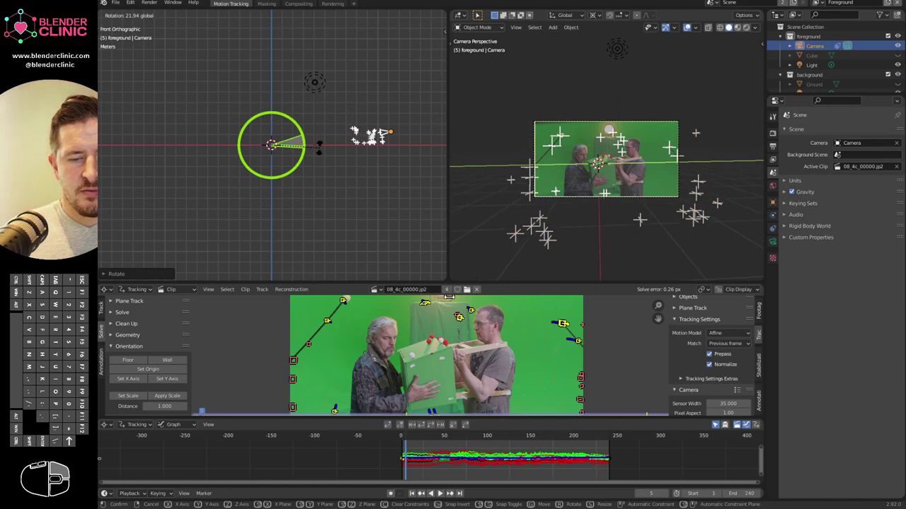
pyautogui.press('Escape')
# Move the camera with its tracking points close to the world origin and try scaling it about the 3D cursor.
pyautogui.keyDown('shift'); pyautogui.moveTo(414, 167); pyautogui.dragTo(340, 178, button='middle'); pyautogui.keyUp('shift')
pyautogui.moveTo(246, 158); pyautogui.dragTo(75, 157)
pyautogui.click(259, 176)
pyautogui.keyDown('shift'); pyautogui.moveTo(259, 176); pyautogui.dragTo(366, 157, button='middle'); pyautogui.keyUp('shift')
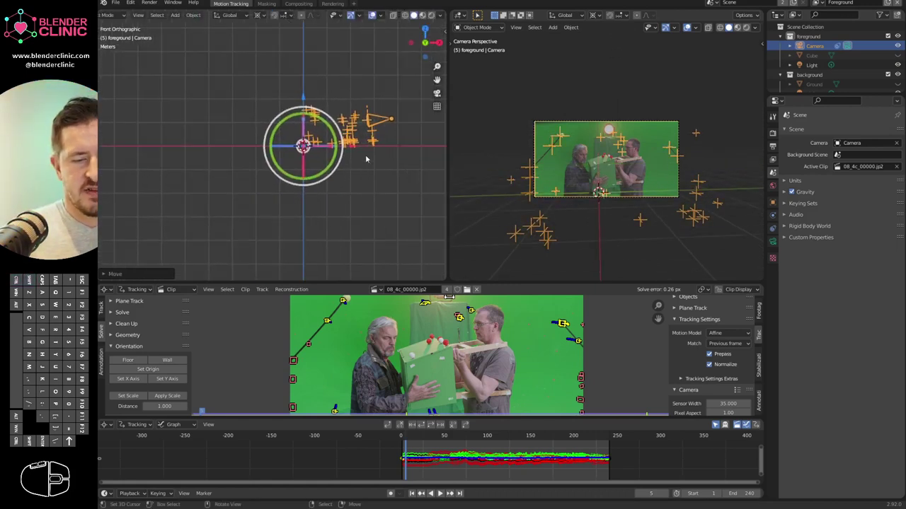
pyautogui.press('s')
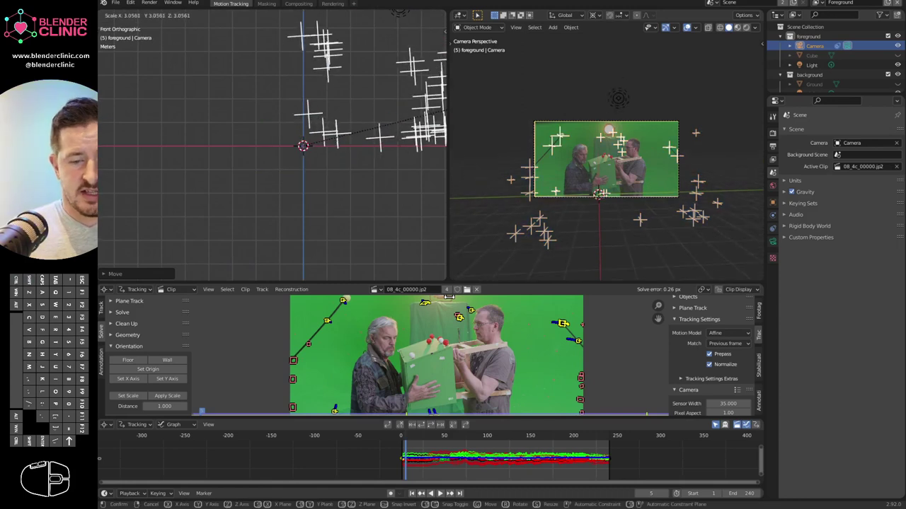
pyautogui.press('Escape')
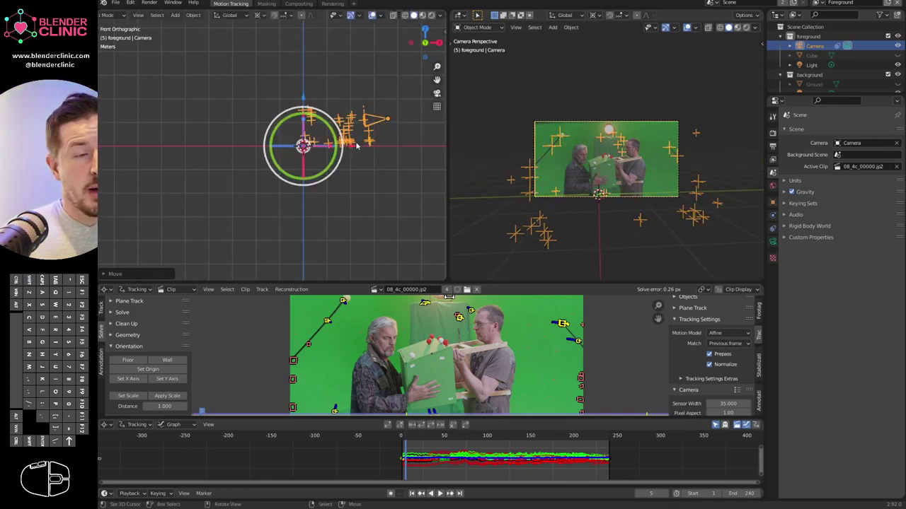
# Select the floor tracking point below the green box as the ground reference.
pyautogui.scroll(6, 350, 159)
pyautogui.scroll(4, 375, 180)
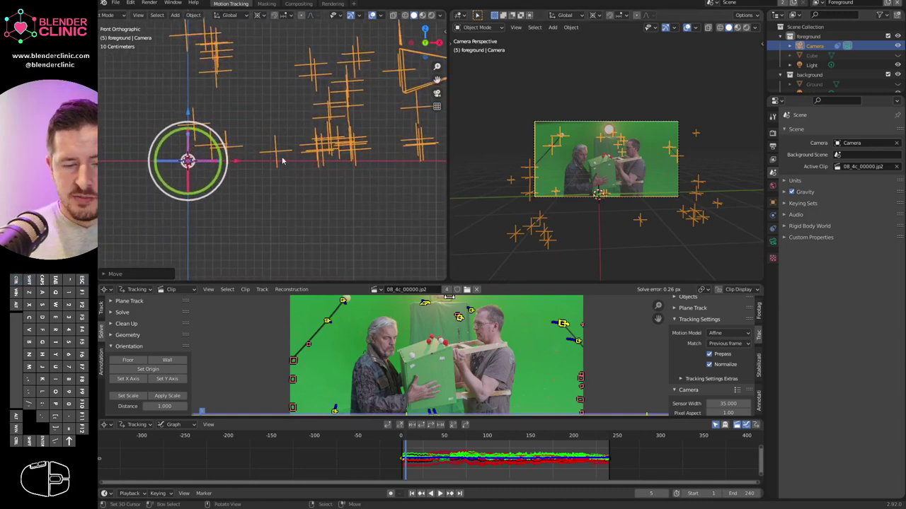
pyautogui.click(608, 199)
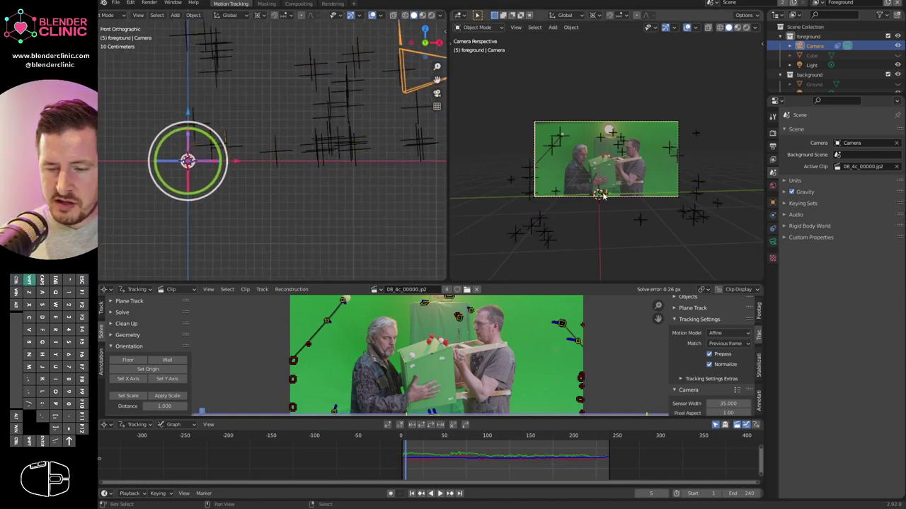
pyautogui.moveTo(519, 362); pyautogui.dragTo(521, 317, button='middle')
pyautogui.moveTo(447, 374)
pyautogui.keyDown('shift'); pyautogui.mouseDown(button='middle')
pyautogui.moveTo(452, 381)
pyautogui.moveTo(445, 374)
pyautogui.mouseUp(button='middle'); pyautogui.keyUp('shift')
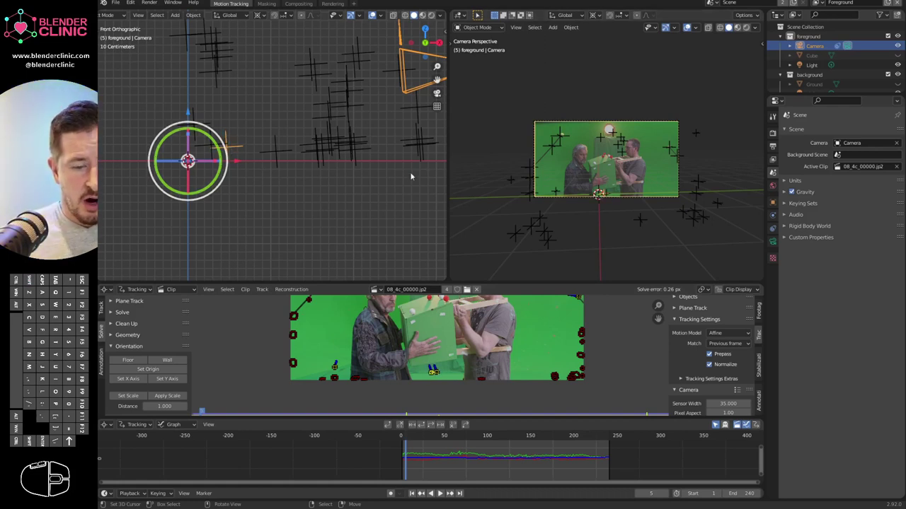
# Select all visible objects and move them down about 0.16 m along Z, placing the reference point on the ground.
pyautogui.press('a')
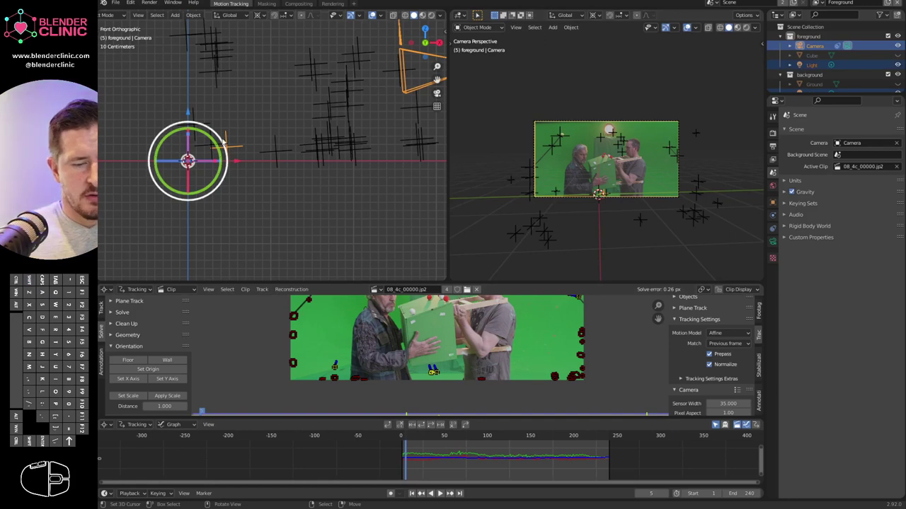
pyautogui.press('g')
pyautogui.press('z')
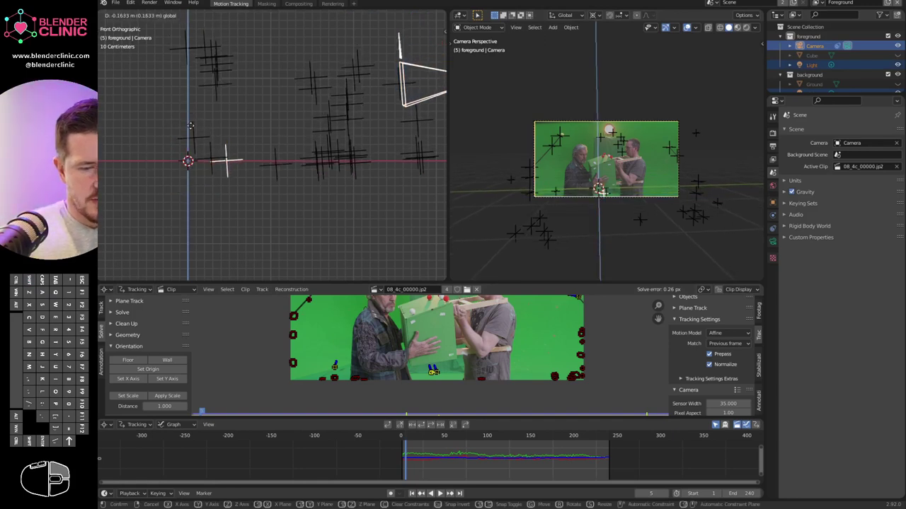
pyautogui.click(190, 124)
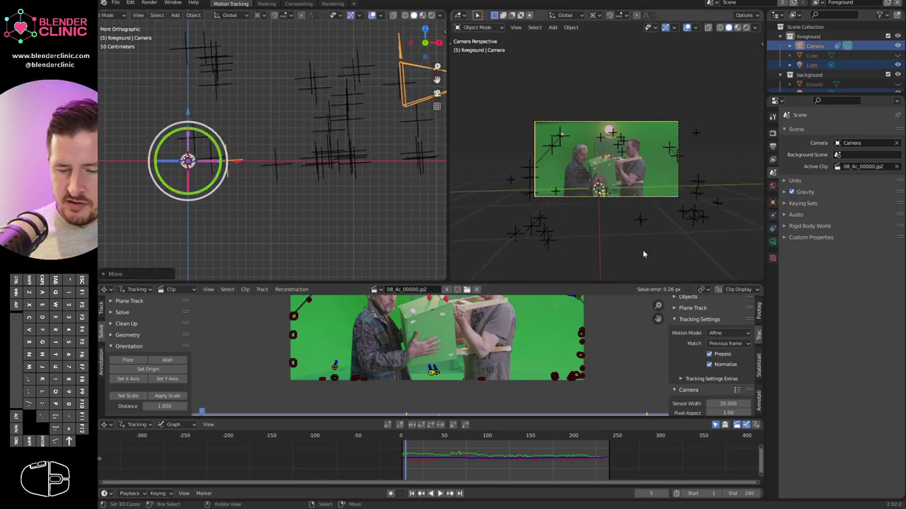
# Go to frame 233 and select the floor tracking point near the black cloth at the footage's edge.
pyautogui.press('space')
pyautogui.click(622, 185)
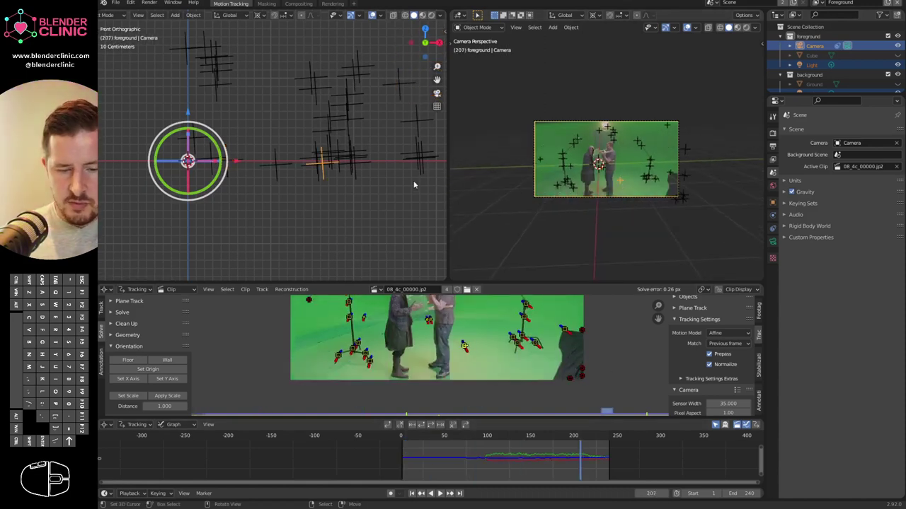
pyautogui.moveTo(603, 461); pyautogui.dragTo(604, 461)
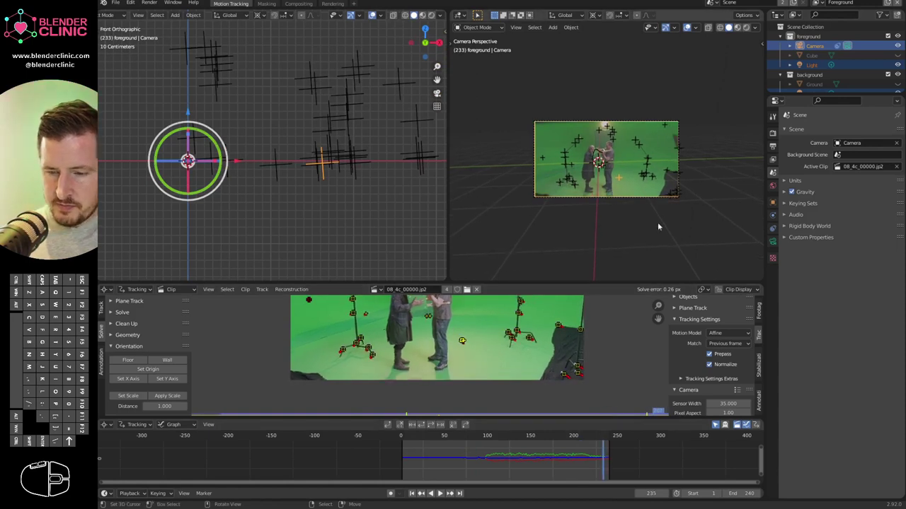
pyautogui.rightClick(671, 196)
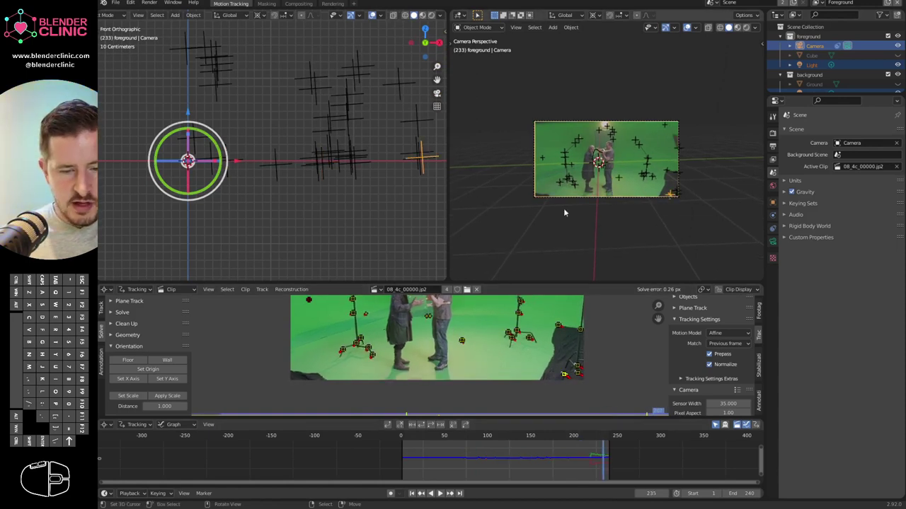
pyautogui.press('a')
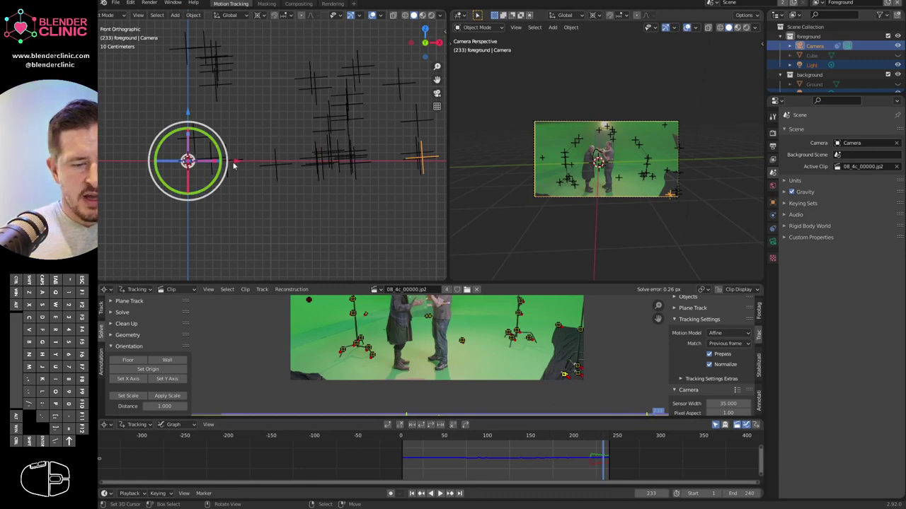
# In front view, rotate the camera slightly about the Y axis and move it up about 0.06 m along Z to level the floor tracks.
pyautogui.keyDown('shift'); pyautogui.moveTo(379, 180); pyautogui.dragTo(307, 206, button='middle'); pyautogui.keyUp('shift')
pyautogui.keyDown('ctrl'); pyautogui.moveTo(307, 205); pyautogui.dragTo(319, 249, button='middle'); pyautogui.keyUp('ctrl')
pyautogui.rightClick(376, 156)
pyautogui.keyDown('shift'); pyautogui.moveTo(377, 156); pyautogui.dragTo(395, 145, button='middle'); pyautogui.keyUp('shift')
pyautogui.keyDown('shift'); pyautogui.moveTo(200, 202); pyautogui.dragTo(198, 205); pyautogui.keyUp('shift')
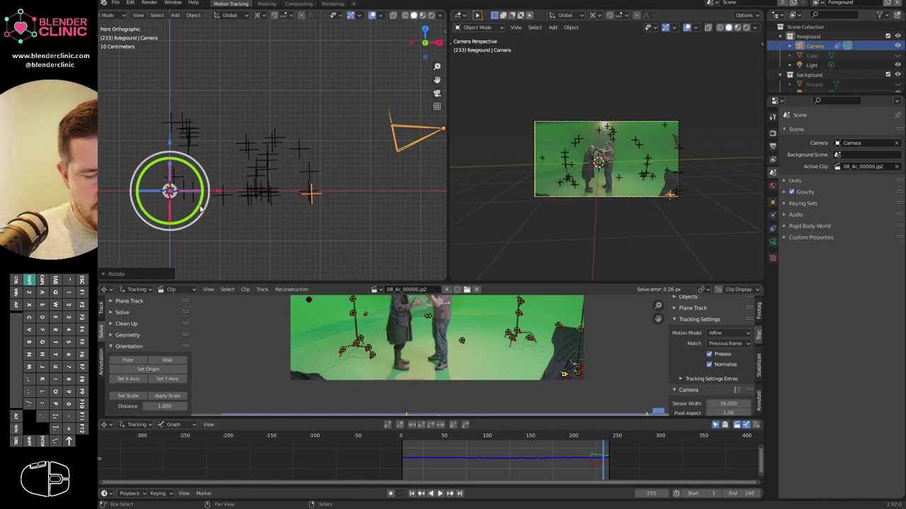
pyautogui.moveTo(171, 139); pyautogui.dragTo(171, 136)
pyautogui.click(311, 191)
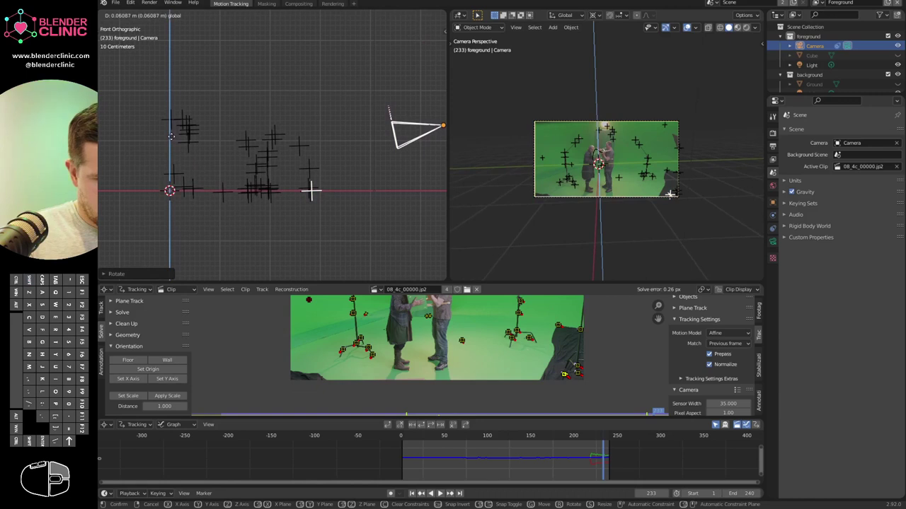
pyautogui.scroll(2, 393, 195)
pyautogui.scroll(-1, 385, 205)
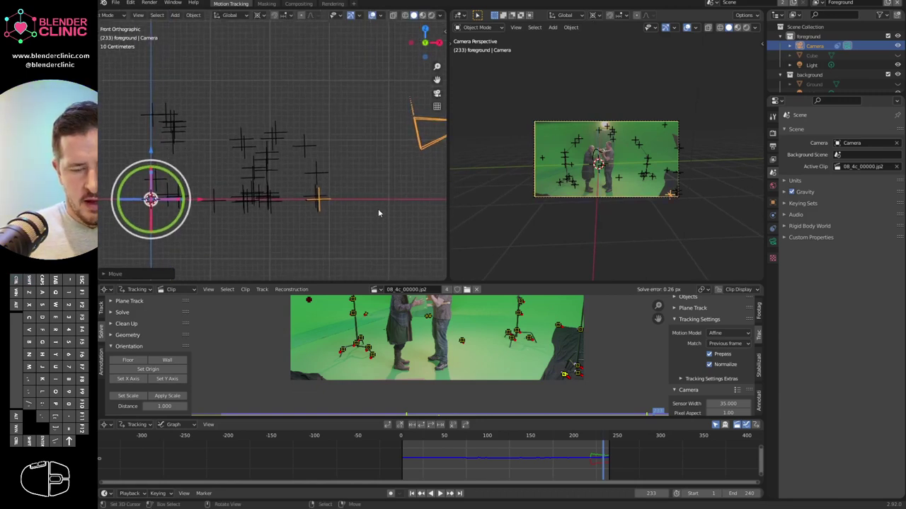
# Select the tracking point on the lamp behind the actors and snap the 3D cursor to it.
pyautogui.moveTo(361, 223); pyautogui.dragTo(308, 119, button='middle')
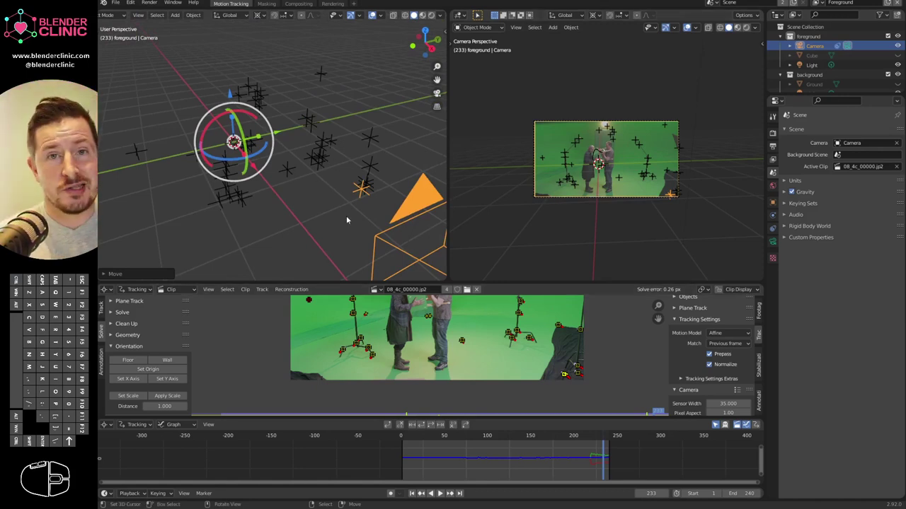
pyautogui.keyDown('ctrl'); pyautogui.moveTo(342, 216); pyautogui.dragTo(359, 181, button='middle'); pyautogui.keyUp('ctrl')
pyautogui.keyDown('shift'); pyautogui.moveTo(359, 182); pyautogui.dragTo(379, 197, button='middle'); pyautogui.keyUp('shift')
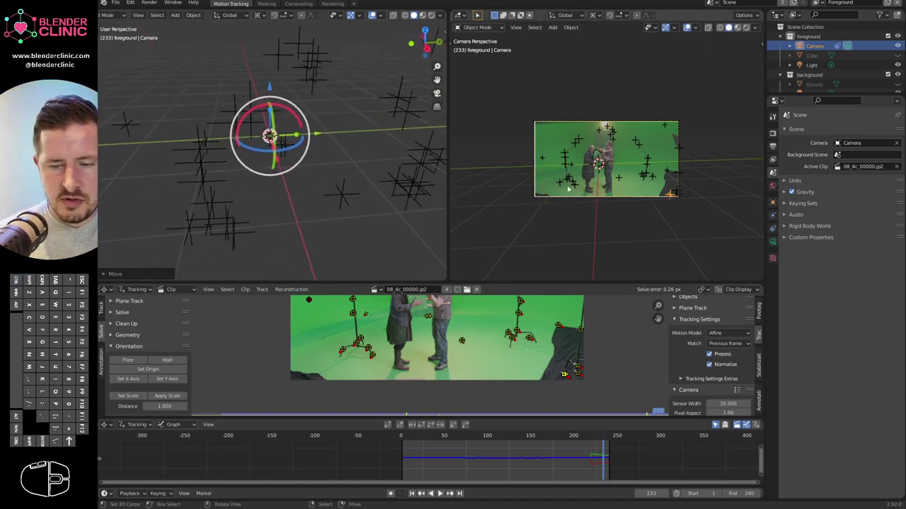
pyautogui.keyDown('ctrl'); pyautogui.moveTo(325, 204); pyautogui.dragTo(323, 193, button='middle'); pyautogui.keyUp('ctrl')
pyautogui.moveTo(244, 226); pyautogui.dragTo(322, 142, button='middle')
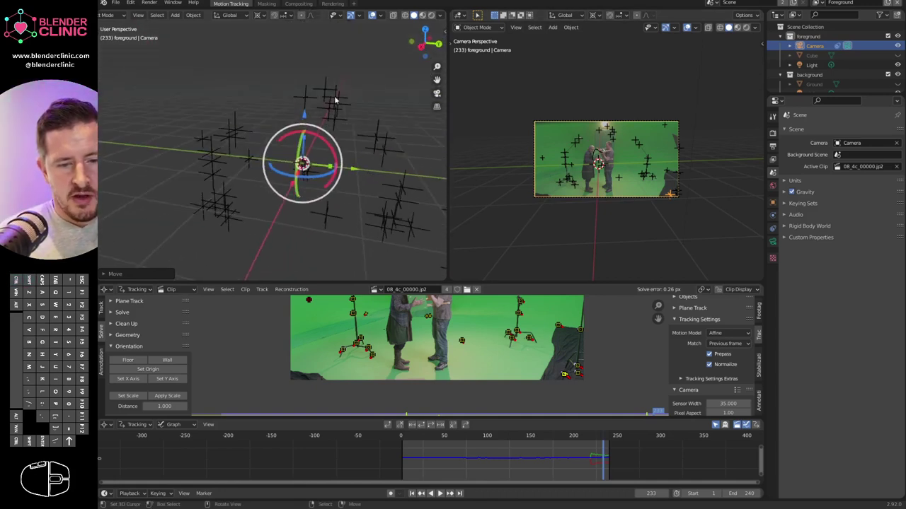
pyautogui.click(334, 103)
pyautogui.moveTo(608, 134)
pyautogui.keyDown('ctrl'); pyautogui.mouseDown(button='middle')
pyautogui.moveTo(637, 123)
pyautogui.moveTo(624, 130)
pyautogui.mouseUp(button='middle'); pyautogui.keyUp('ctrl')
pyautogui.moveTo(324, 94); pyautogui.dragTo(330, 104, button='middle')
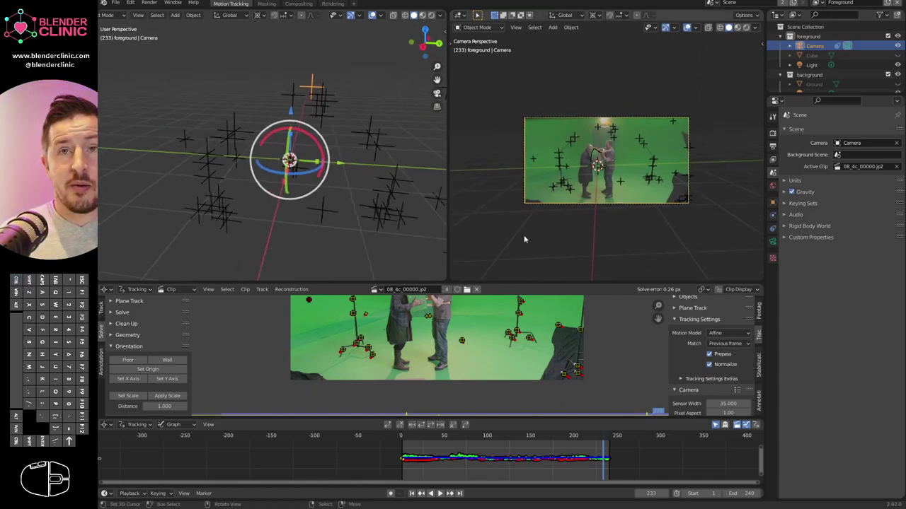
pyautogui.moveTo(340, 165); pyautogui.dragTo(356, 158, button='middle')
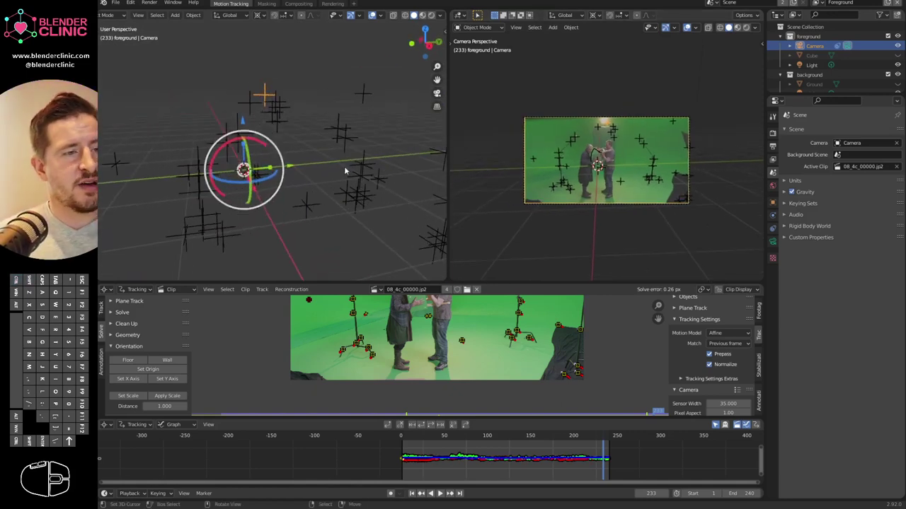
pyautogui.hotkey('shift', 'a')
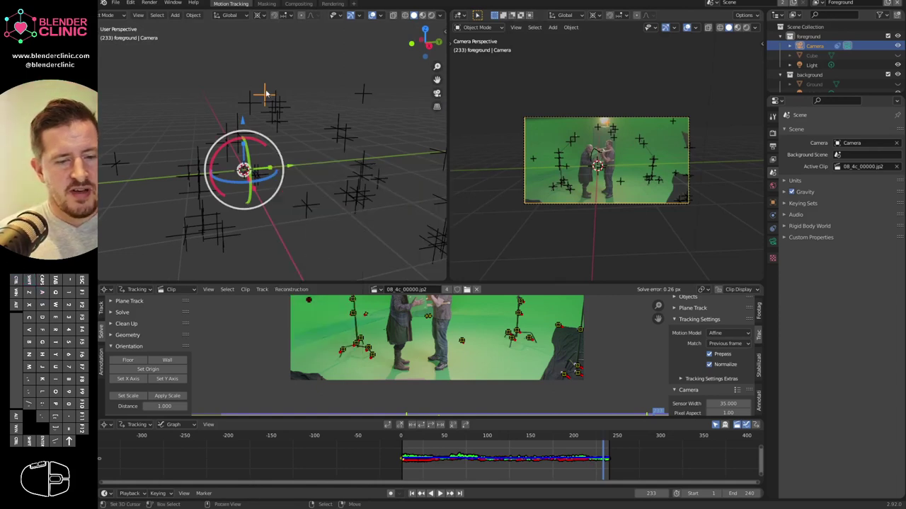
pyautogui.hotkey('shift', 's')
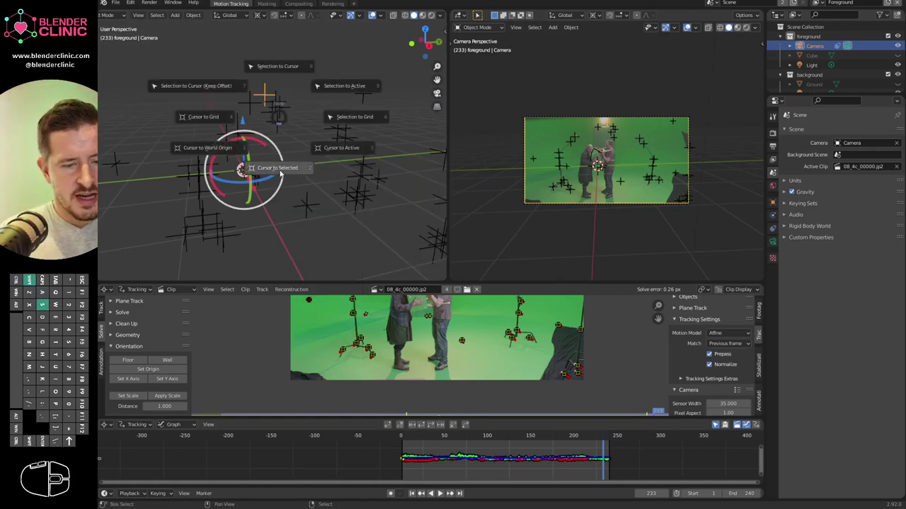
pyautogui.click(281, 173)
# Add a spot light at the 3D cursor and rotate it about 66° around the Y axis, aiming it towards the camera.
pyautogui.hotkey('shift', 'a')
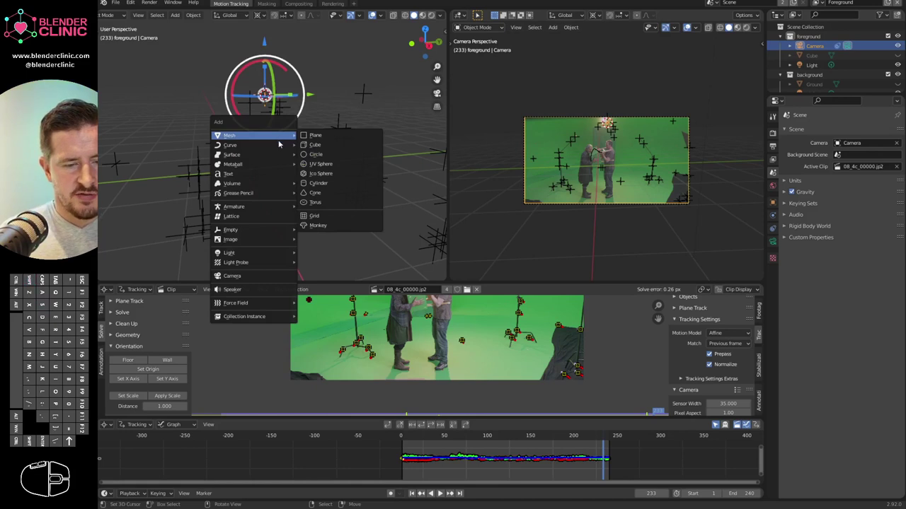
pyautogui.moveTo(260, 255)
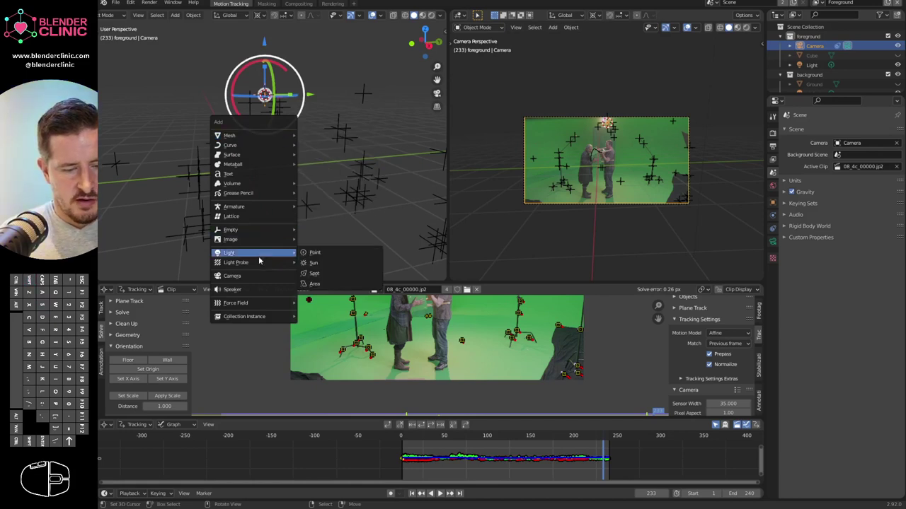
pyautogui.click(330, 273)
pyautogui.moveTo(327, 196); pyautogui.dragTo(338, 235, button='middle')
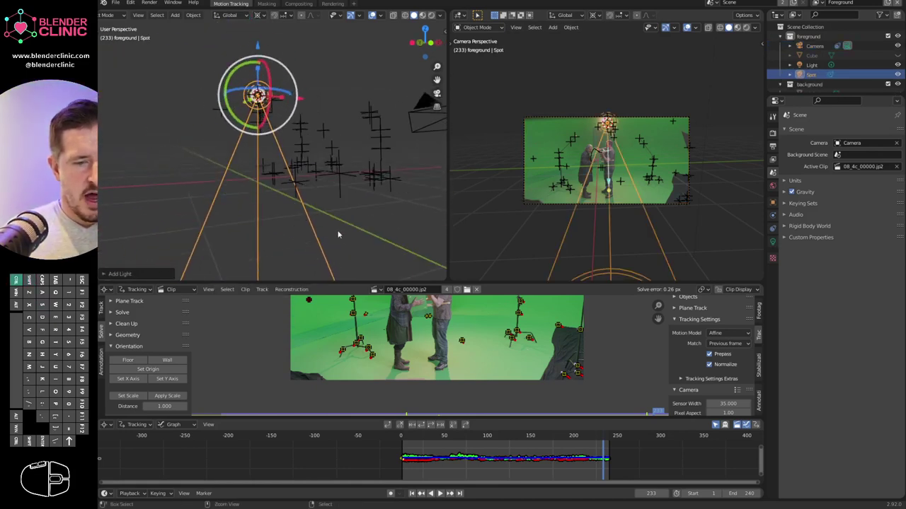
pyautogui.press('r')
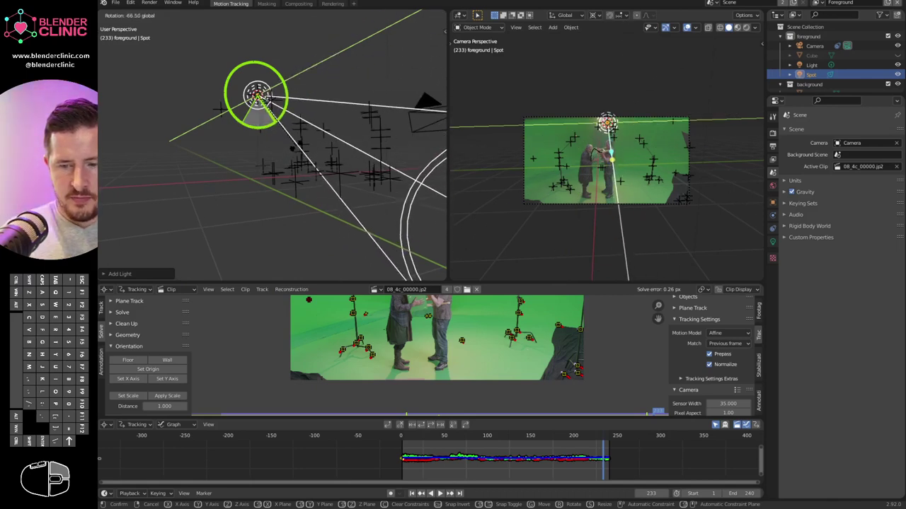
pyautogui.press('Return')
# Move the spot light over the glowing lamp in the camera view and turn it to line up with the real light's direction.
pyautogui.scroll(5, 613, 170)
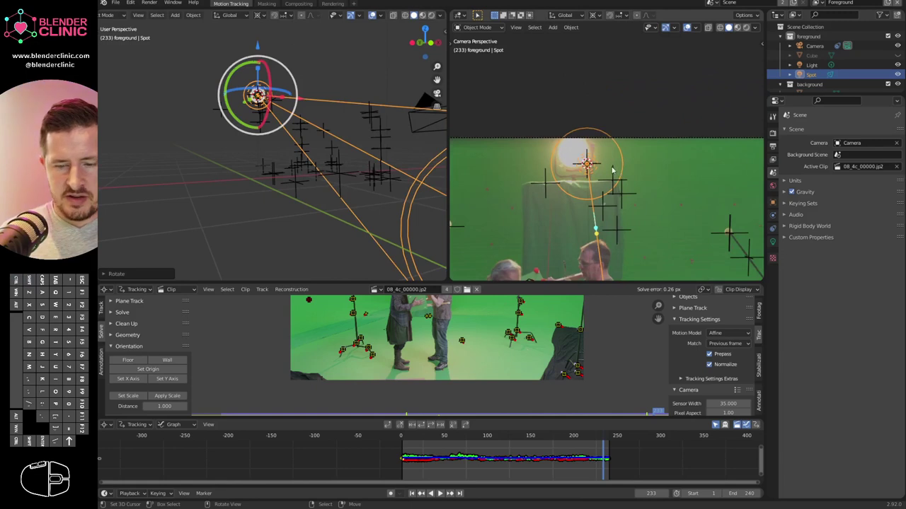
pyautogui.press('g')
pyautogui.press('Return')
pyautogui.moveTo(327, 138); pyautogui.dragTo(322, 166, button='middle')
pyautogui.press('r')
pyautogui.press('Return')
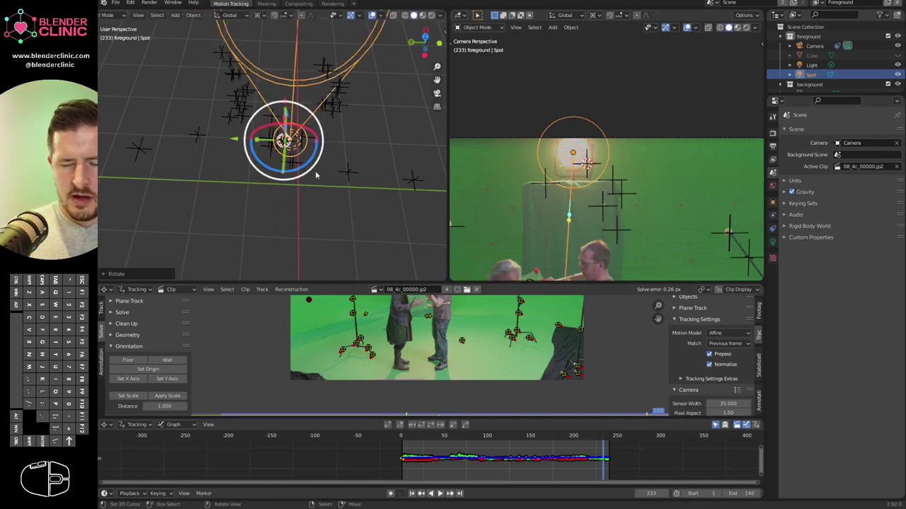
# Sample the lamp's warm glow in the footage as the spot light's color and set its power to 1000 W.
pyautogui.click(772, 243)
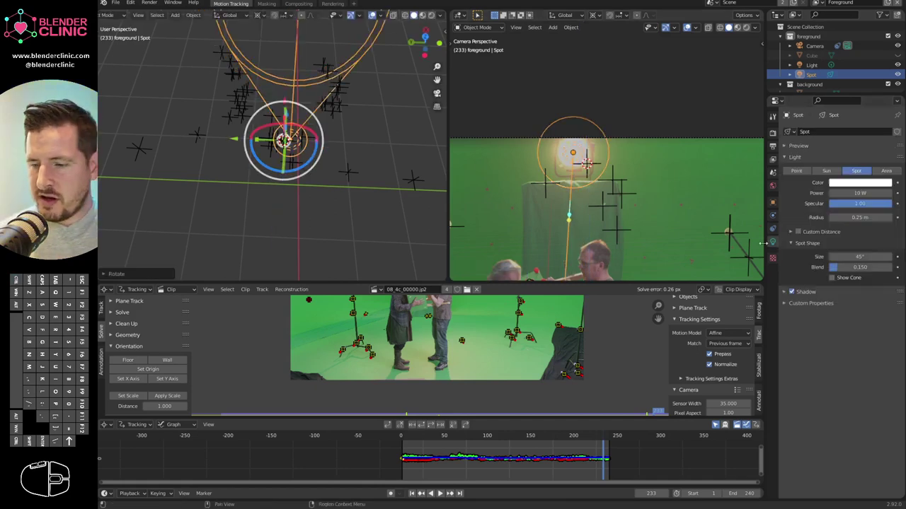
pyautogui.click(860, 183)
pyautogui.click(883, 151)
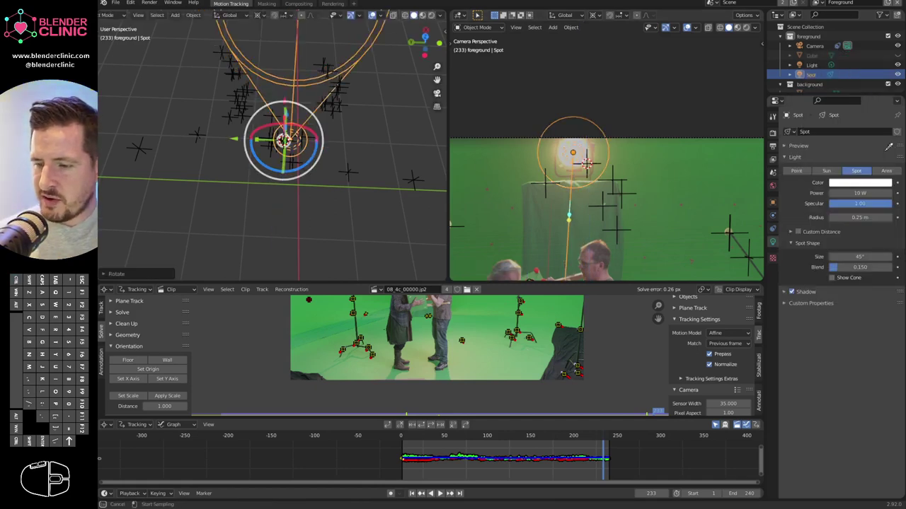
pyautogui.click(578, 150)
pyautogui.moveTo(511, 313); pyautogui.dragTo(520, 433, button='middle')
pyautogui.keyDown('ctrl'); pyautogui.moveTo(541, 354); pyautogui.dragTo(548, 297, button='middle'); pyautogui.keyUp('ctrl')
pyautogui.moveTo(503, 384); pyautogui.dragTo(536, 331, button='middle')
pyautogui.scroll(1, 536, 330)
pyautogui.click(874, 182)
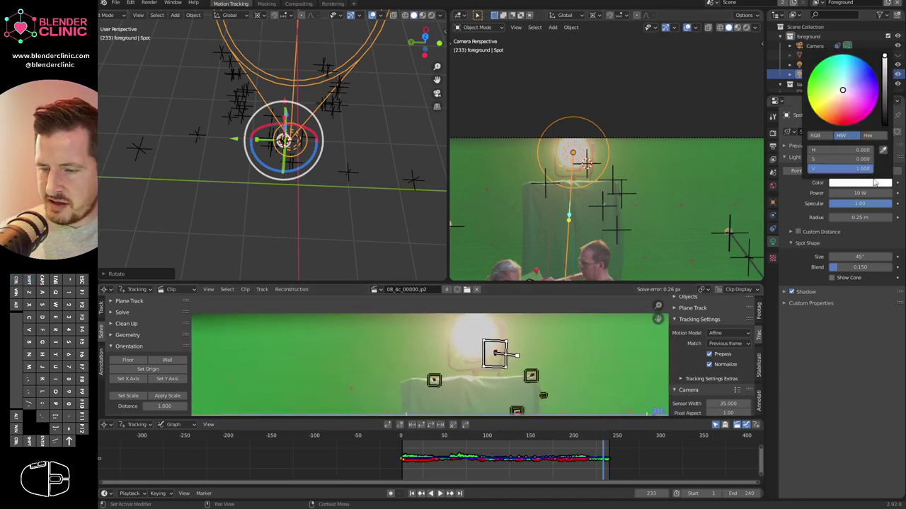
pyautogui.click(884, 151)
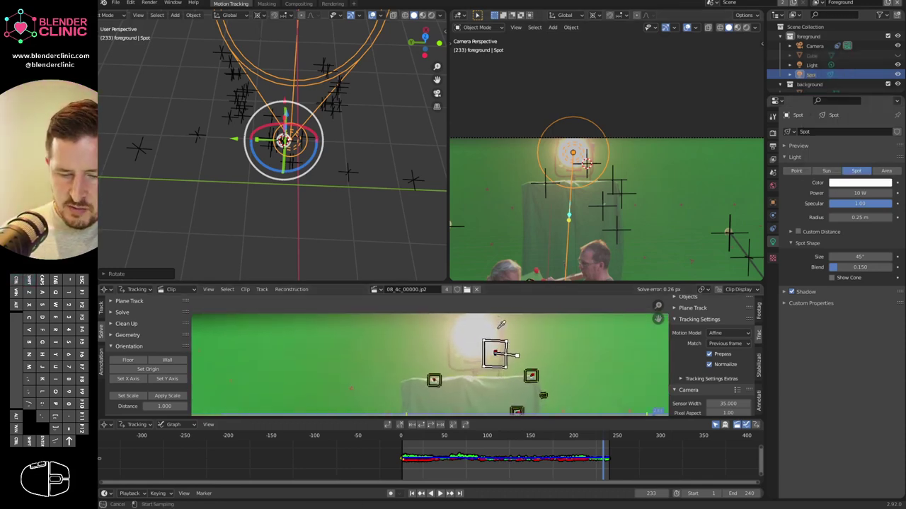
pyautogui.click(501, 329)
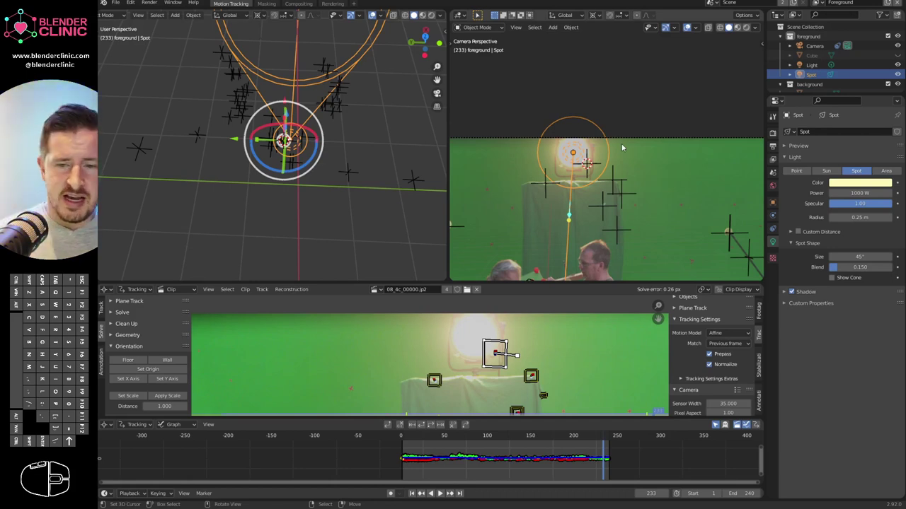
# Look through the camera and play the footage from the start to check how the spot light follows the lamp.
pyautogui.press('KP_0')
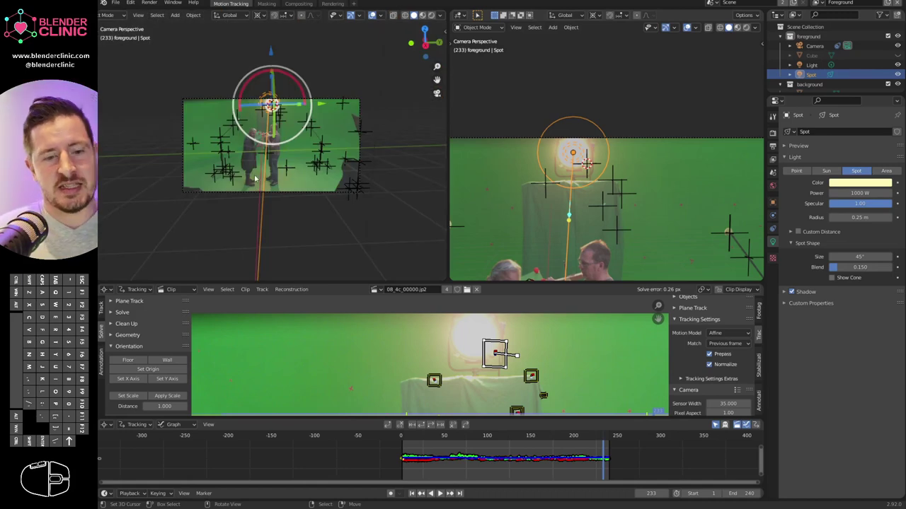
pyautogui.scroll(6, 255, 178)
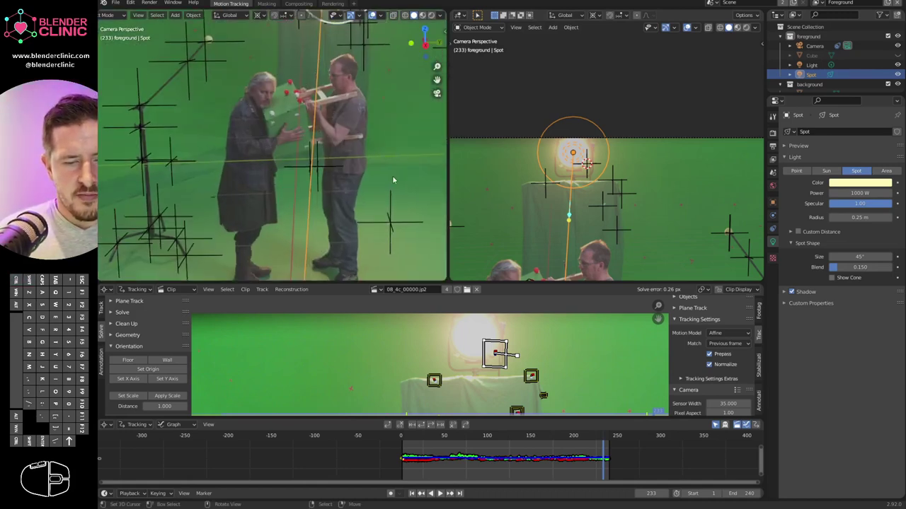
pyautogui.scroll(-6, 393, 180)
pyautogui.click(406, 436)
pyautogui.press('space')
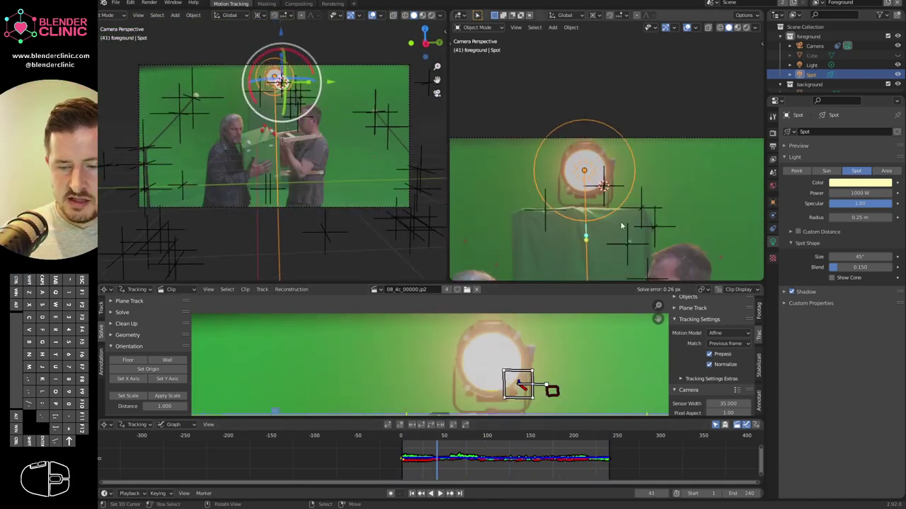
# Unhide the cube and ground plane, hide only the cube again, and select the ground plane.
pyautogui.press('KP_1')
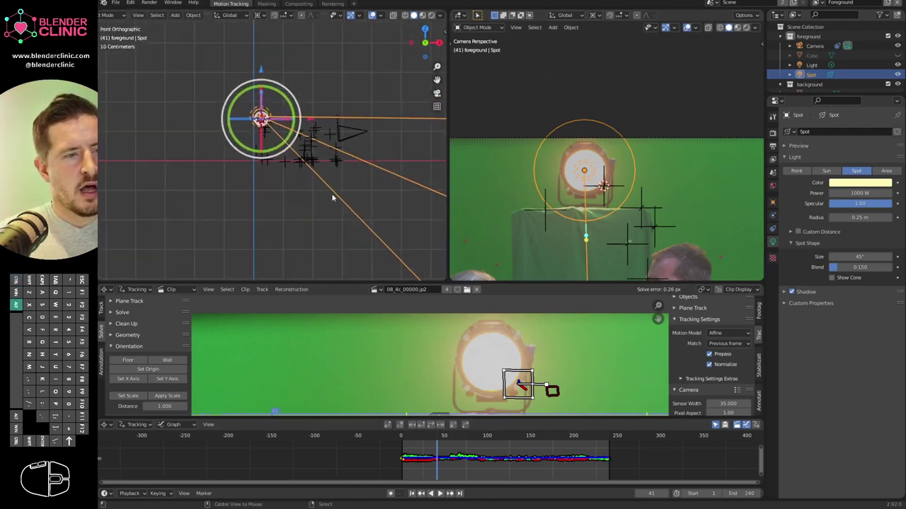
pyautogui.hotkey('alt', 'h')
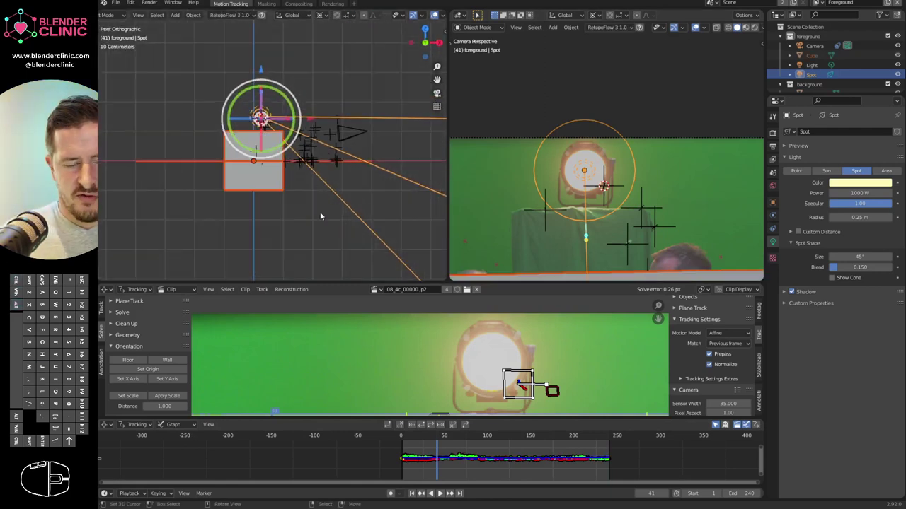
pyautogui.click(267, 163)
pyautogui.click(325, 163)
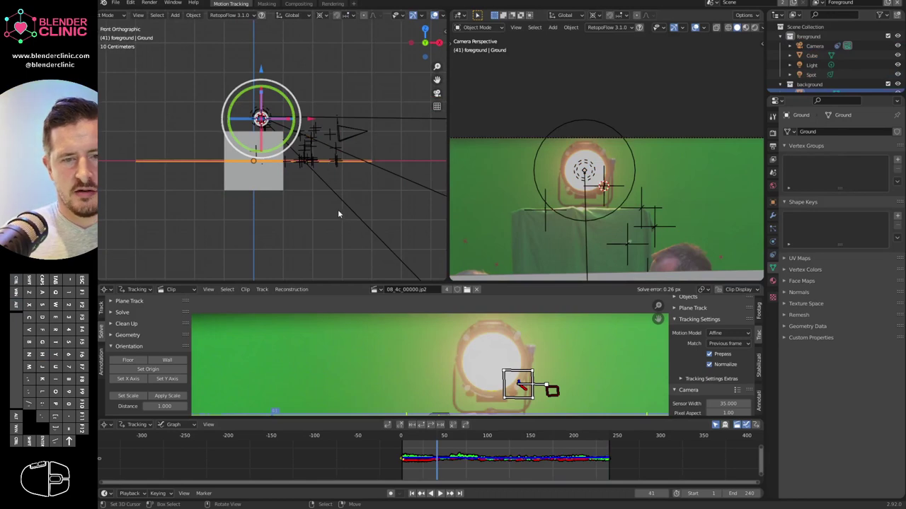
pyautogui.press('KP_0')
pyautogui.click(331, 133)
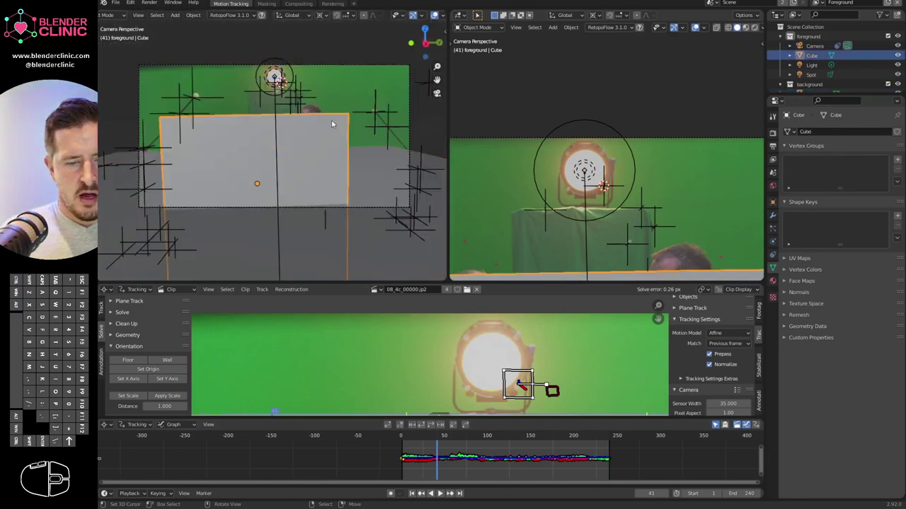
pyautogui.click(347, 189)
# Move the timeline to frame 164 and display the full camera view in wireframe shading to compare the ground with the footage.
pyautogui.scroll(-3, 569, 275)
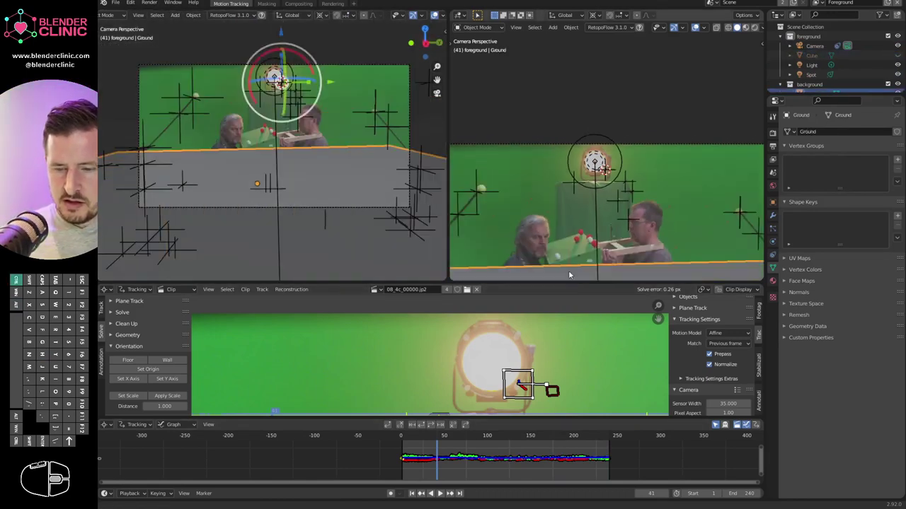
pyautogui.keyDown('ctrl'); pyautogui.moveTo(569, 274); pyautogui.dragTo(570, 304, button='middle'); pyautogui.keyUp('ctrl')
pyautogui.keyDown('shift'); pyautogui.moveTo(570, 305); pyautogui.dragTo(590, 235, button='middle'); pyautogui.keyUp('shift')
pyautogui.moveTo(440, 439); pyautogui.dragTo(473, 456)
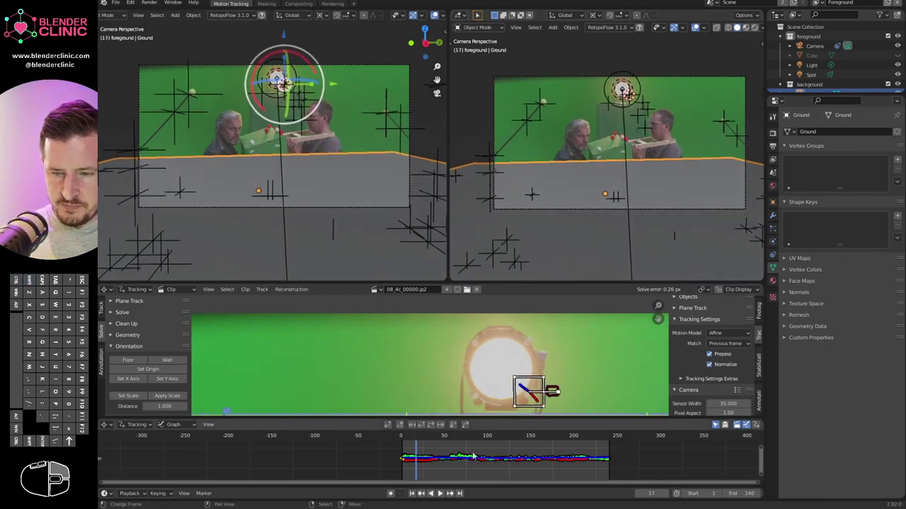
pyautogui.keyDown('alt'); pyautogui.scroll(-20, 473, 456); pyautogui.keyUp('alt')
pyautogui.click(729, 29)
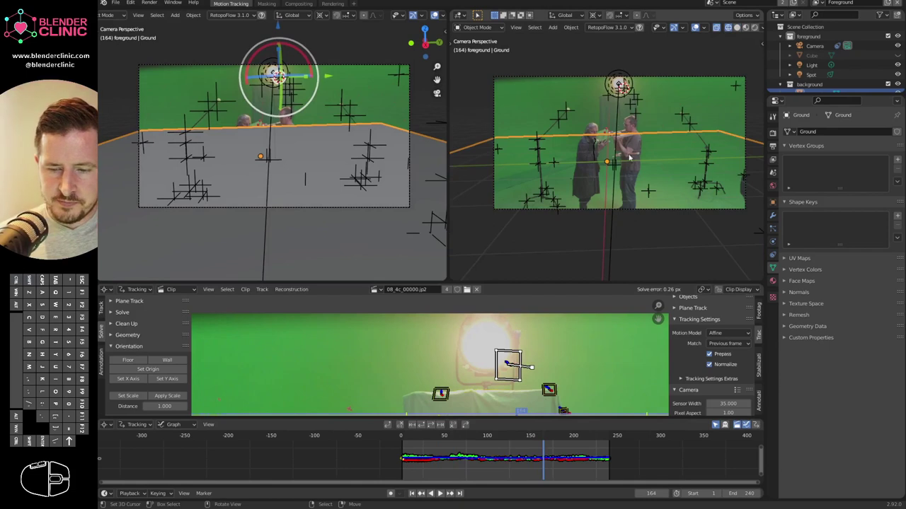
# Slide the ground plane's far edge toward the camera until it lies just in front of the Y axis line.
pyautogui.press('Tab')
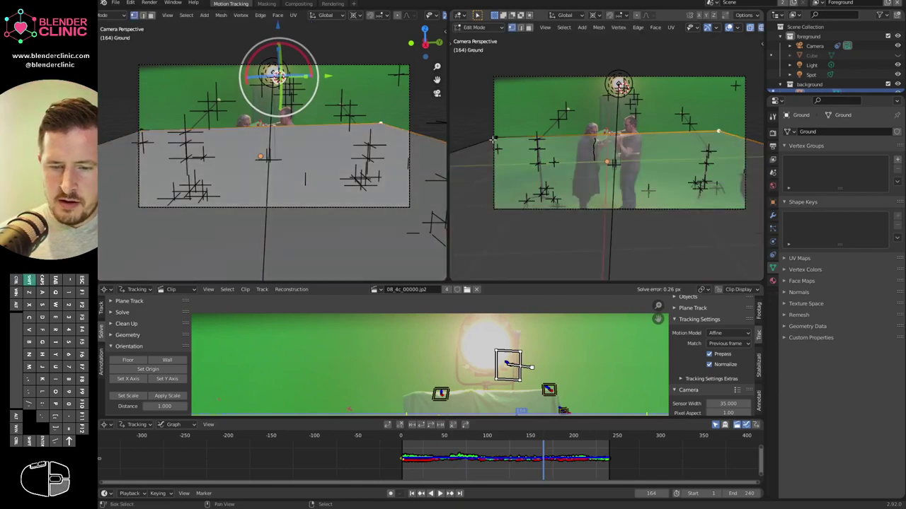
pyautogui.keyDown('shift'); pyautogui.click(494, 139); pyautogui.keyUp('shift')
pyautogui.press('g')
pyautogui.press('g')
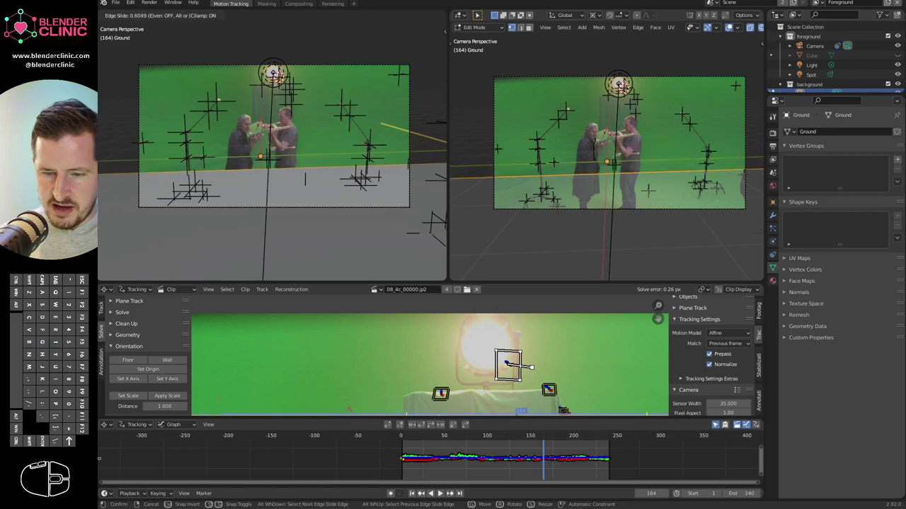
pyautogui.click(602, 182)
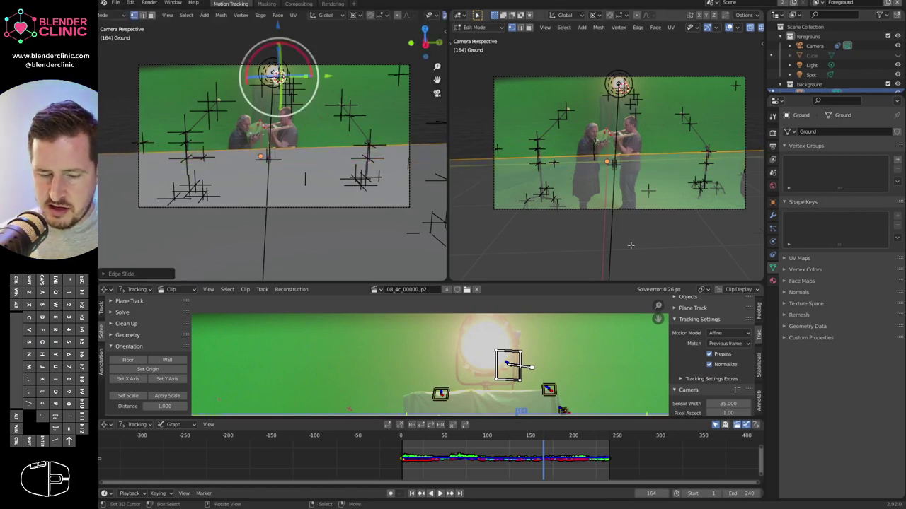
pyautogui.keyDown('ctrl'); pyautogui.moveTo(631, 244); pyautogui.dragTo(680, 173, button='middle'); pyautogui.keyUp('ctrl')
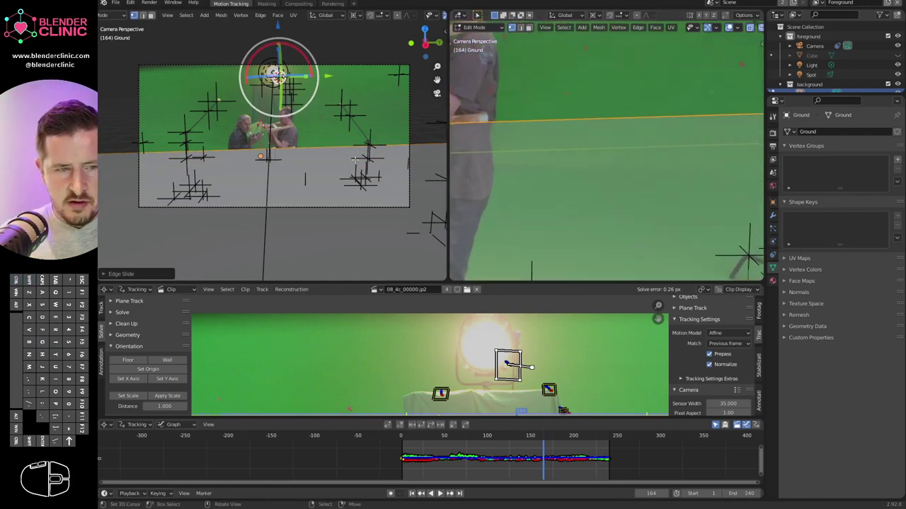
pyautogui.press('g')
pyautogui.press('g')
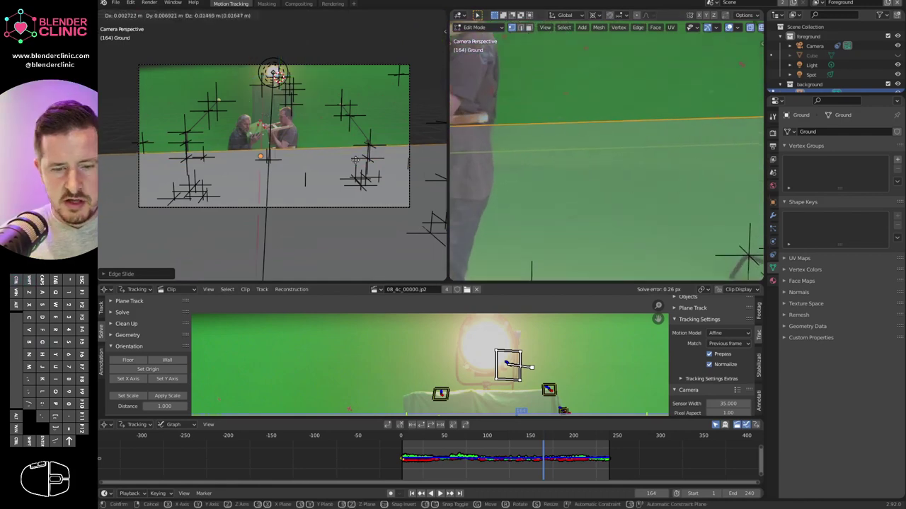
pyautogui.click(389, 304)
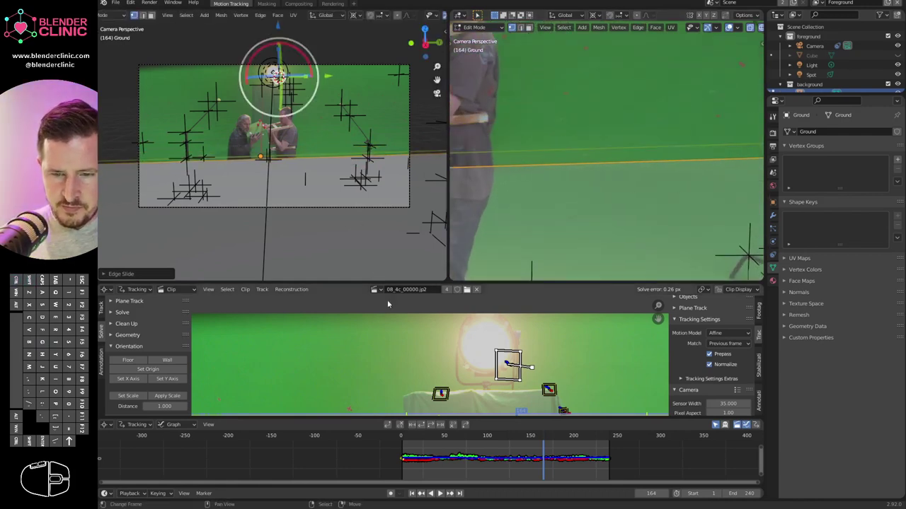
pyautogui.keyDown('ctrl'); pyautogui.moveTo(354, 177); pyautogui.dragTo(313, 271, button='middle'); pyautogui.keyUp('ctrl')
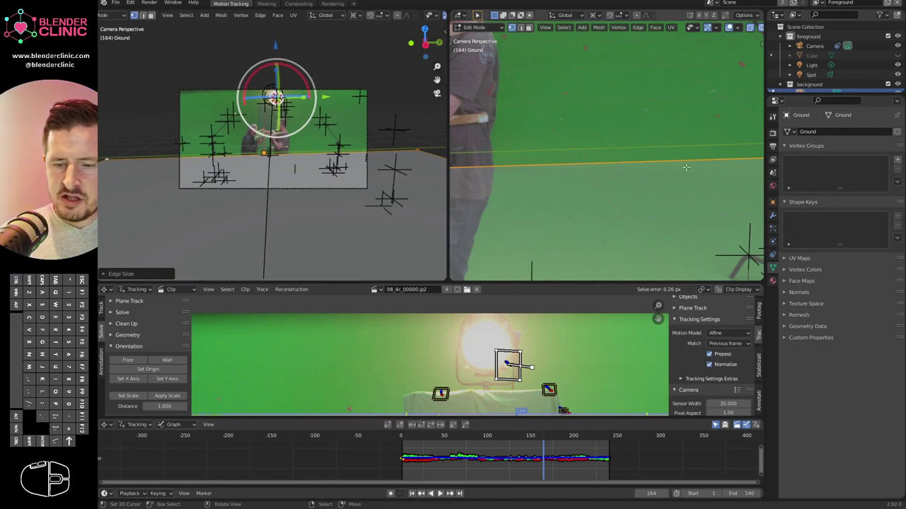
pyautogui.press('Tab')
# Select the camera in the right orthographic view, change the pivot from the 3D cursor to individual origins, and rotate the camera by about 1.2 degrees.
pyautogui.keyDown('alt'); pyautogui.moveTo(339, 212); pyautogui.dragTo(339, 157, button='middle'); pyautogui.keyUp('alt')
pyautogui.keyDown('shift'); pyautogui.moveTo(339, 157); pyautogui.dragTo(384, 201, button='middle'); pyautogui.keyUp('shift')
pyautogui.rightClick(265, 116)
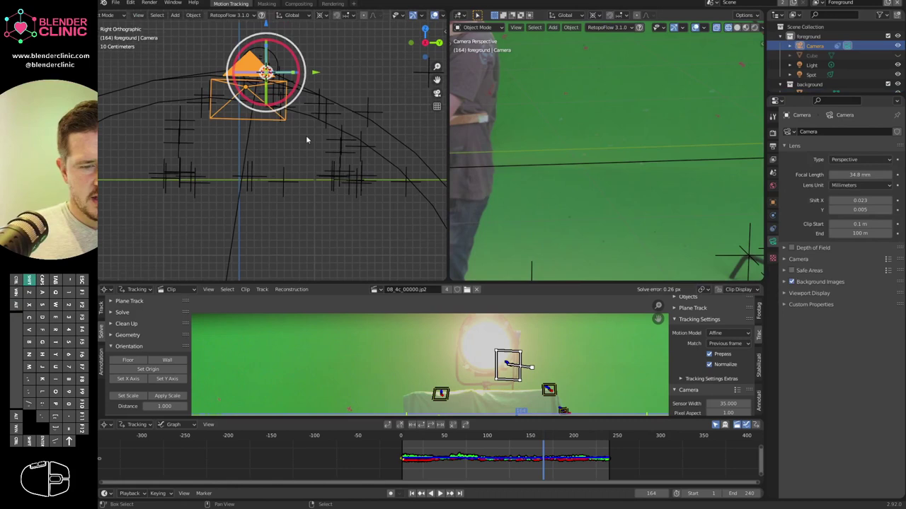
pyautogui.keyDown('shift'); pyautogui.moveTo(307, 140); pyautogui.dragTo(369, 157, button='middle'); pyautogui.keyUp('shift')
pyautogui.press('.')
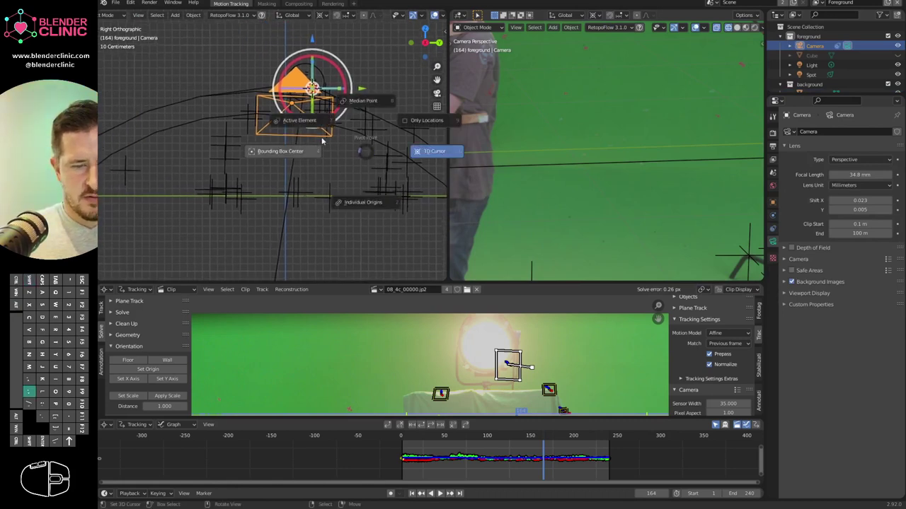
pyautogui.click(356, 168)
pyautogui.press('r')
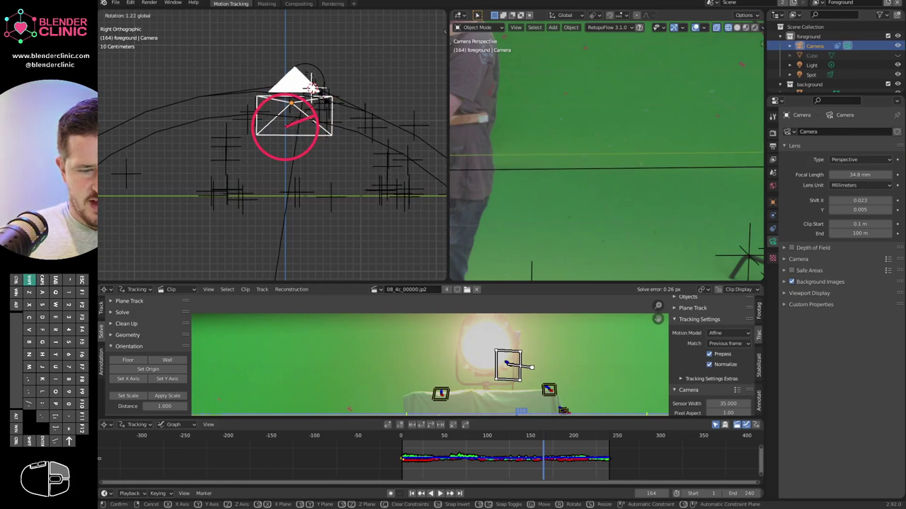
pyautogui.click(326, 102)
# Select the ground plane and pick its far-left corner vertex in edit mode.
pyautogui.scroll(-3, 639, 205)
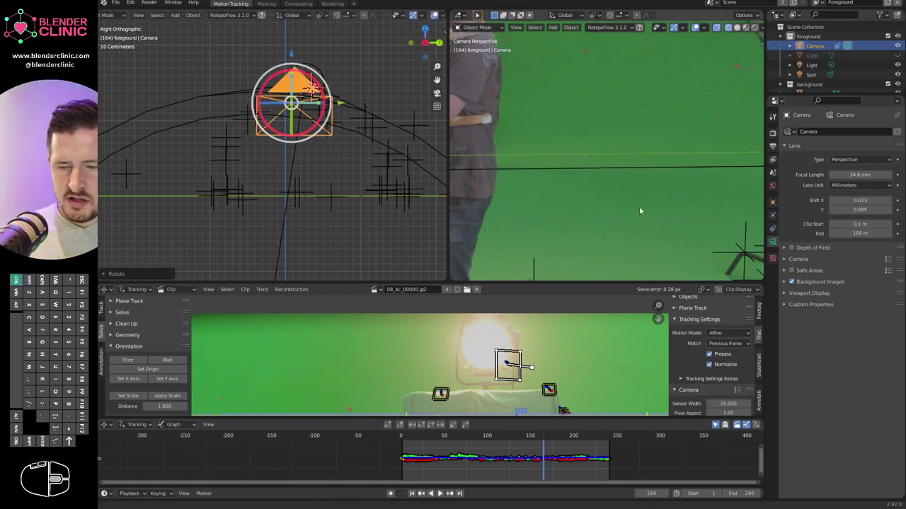
pyautogui.click(608, 159)
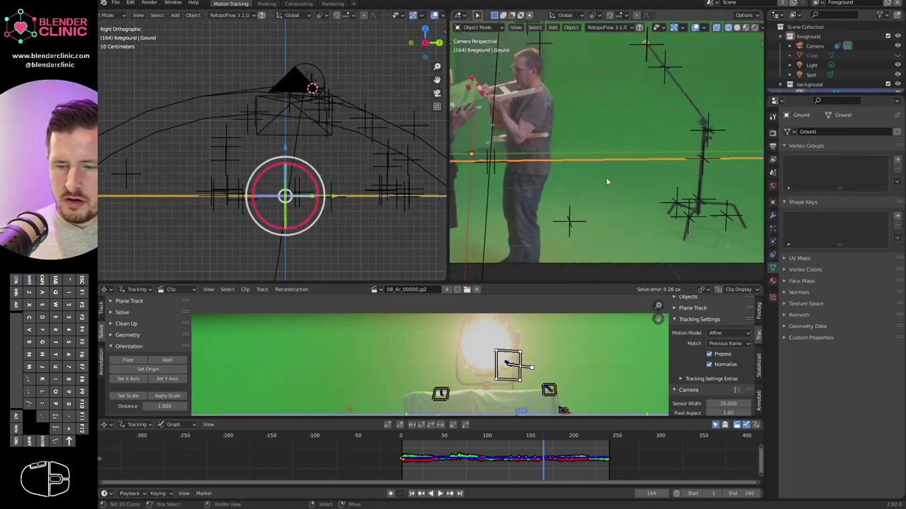
pyautogui.scroll(-4, 606, 182)
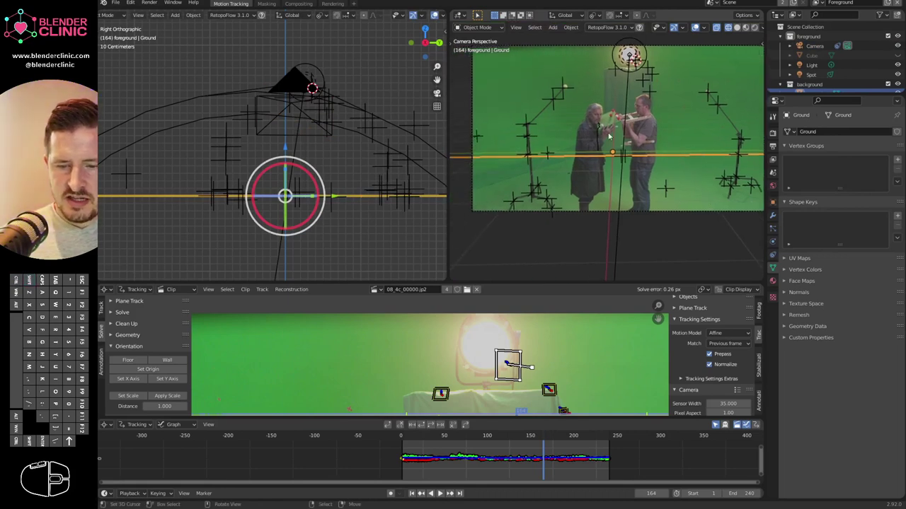
pyautogui.scroll(-2, 536, 182)
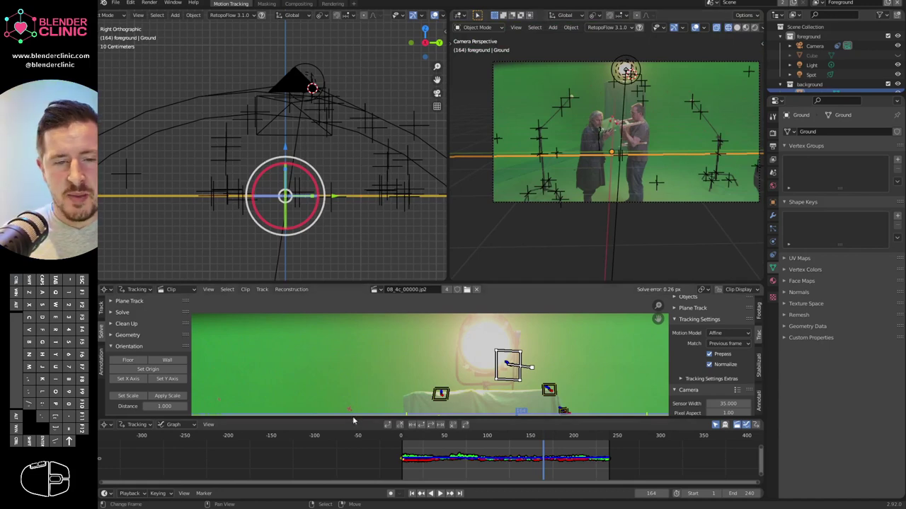
pyautogui.scroll(-2, 559, 212)
pyautogui.keyDown('ctrl'); pyautogui.moveTo(563, 216); pyautogui.dragTo(645, 173, button='middle'); pyautogui.keyUp('ctrl')
pyautogui.press('Tab')
pyautogui.rightClick(539, 145)
pyautogui.scroll(-4, 540, 145)
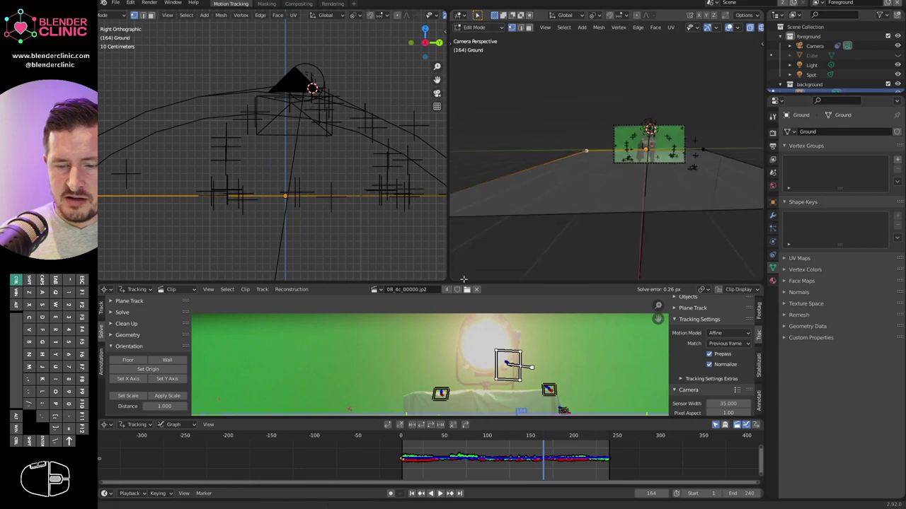
# Add the near-left corner to the selection and try sliding the ground plane's whole left side inward.
pyautogui.keyDown('shift'); pyautogui.moveTo(495, 194); pyautogui.dragTo(572, 187, button='middle'); pyautogui.keyUp('shift')
pyautogui.keyDown('shift'); pyautogui.rightClick(505, 188); pyautogui.keyUp('shift')
pyautogui.keyDown('shift'); pyautogui.moveTo(643, 170); pyautogui.dragTo(515, 195, button='middle'); pyautogui.keyUp('shift')
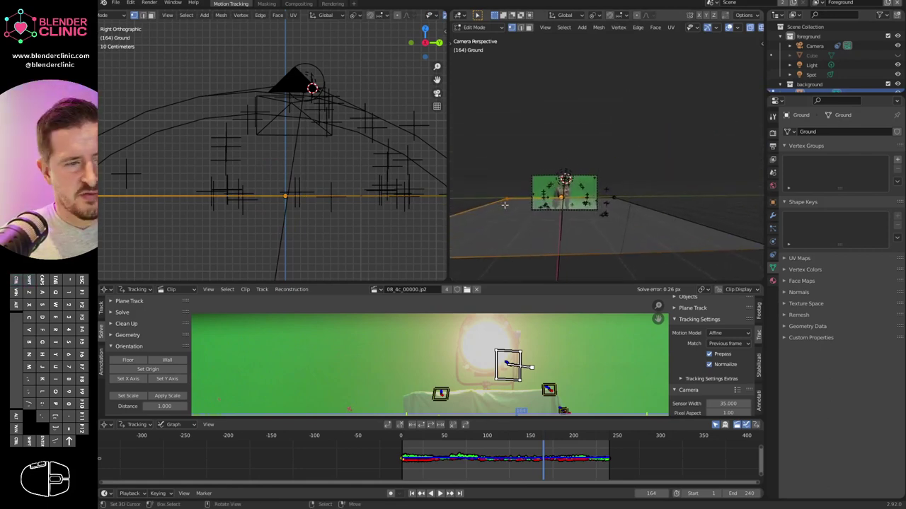
pyautogui.press('g')
pyautogui.press('g')
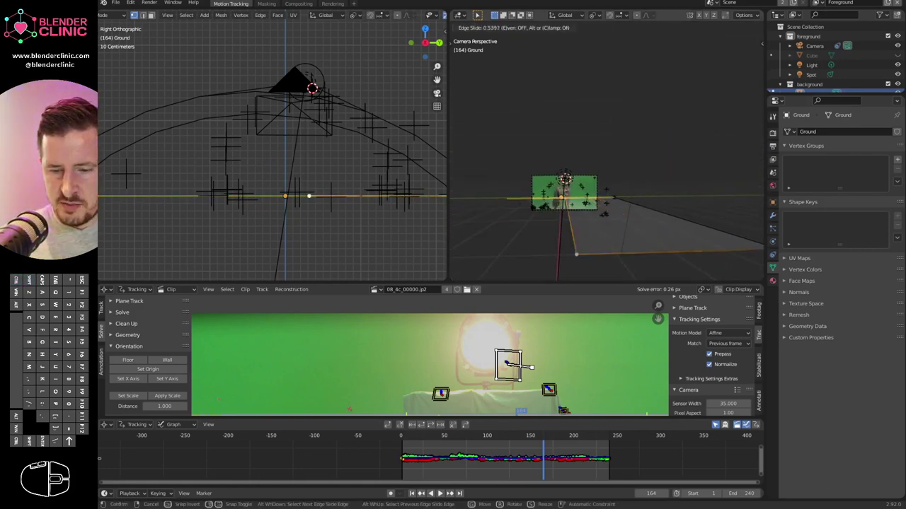
pyautogui.press('Return')
pyautogui.scroll(5, 679, 112)
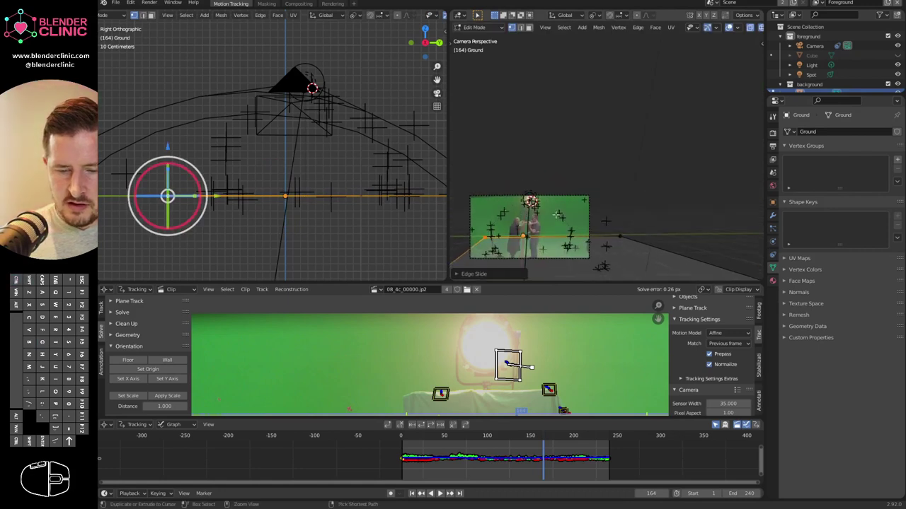
pyautogui.scroll(-5, 679, 112)
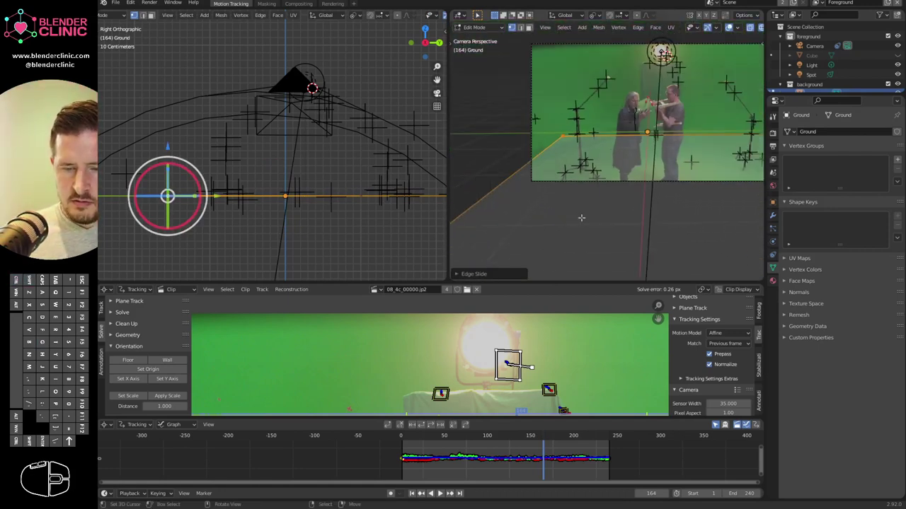
pyautogui.scroll(-4, 566, 167)
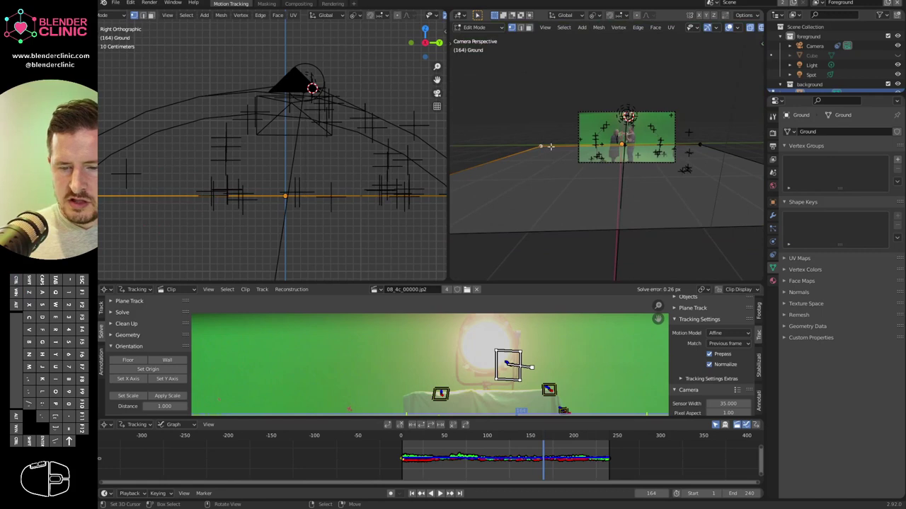
# Slide the ground plane's far-left corner along the far edge to the left light stand, then leave edit mode.
pyautogui.hotkey('shift', 'v')
pyautogui.click(605, 146)
pyautogui.keyDown('ctrl'); pyautogui.moveTo(606, 150); pyautogui.dragTo(518, 154, button='middle'); pyautogui.keyUp('ctrl')
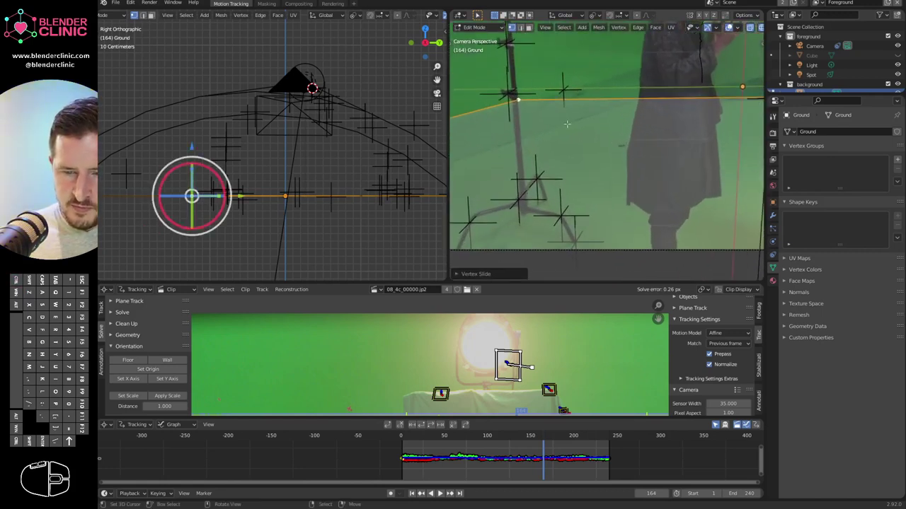
pyautogui.press('g')
pyautogui.press('g')
pyautogui.click(552, 99)
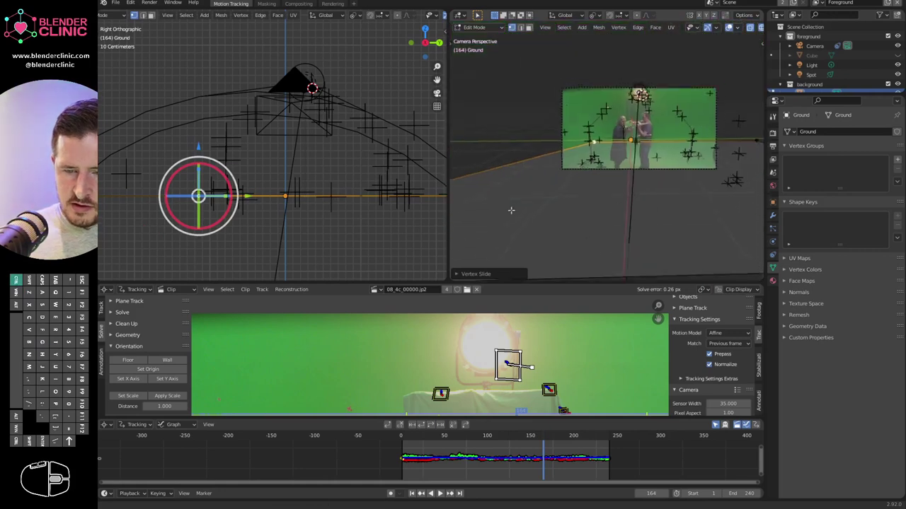
pyautogui.press('Tab')
# Move the timeline to frame 231 and unhide the cube.
pyautogui.keyDown('shift'); pyautogui.moveTo(612, 228); pyautogui.dragTo(598, 221, button='middle'); pyautogui.keyUp('shift')
pyautogui.moveTo(563, 437); pyautogui.dragTo(603, 437)
pyautogui.hotkey('alt', 'h')
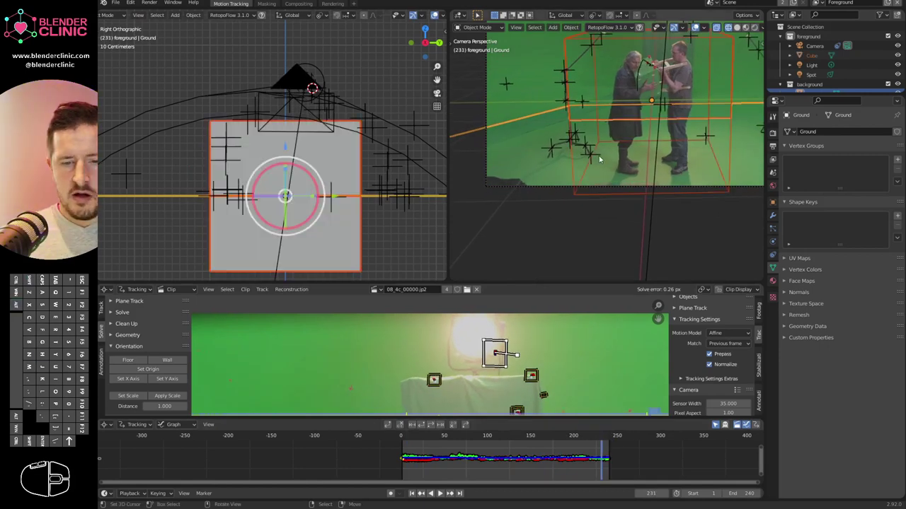
pyautogui.keyDown('ctrl'); pyautogui.moveTo(659, 192); pyautogui.dragTo(682, 228, button='middle'); pyautogui.keyUp('ctrl')
# Scale the cube down along the global Y axis into a narrow column and raise it until its base meets the ground.
pyautogui.rightClick(360, 240)
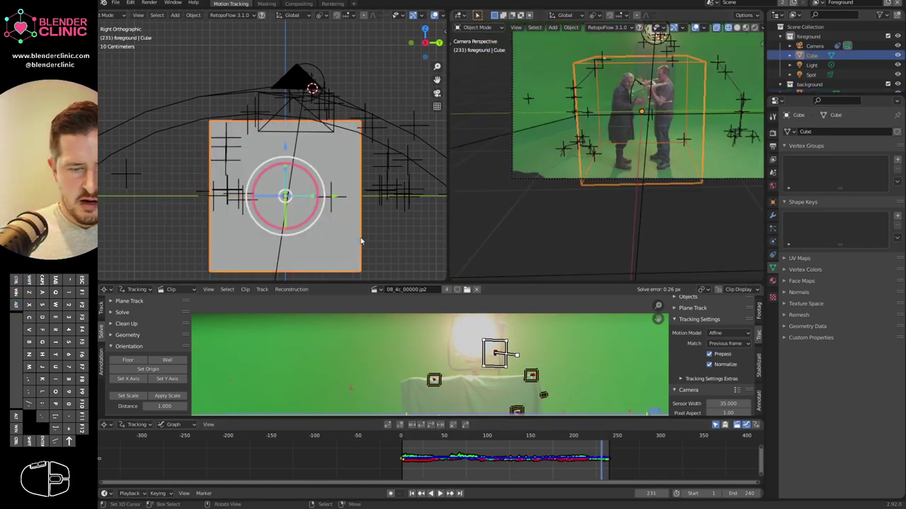
pyautogui.press('s')
pyautogui.press('y')
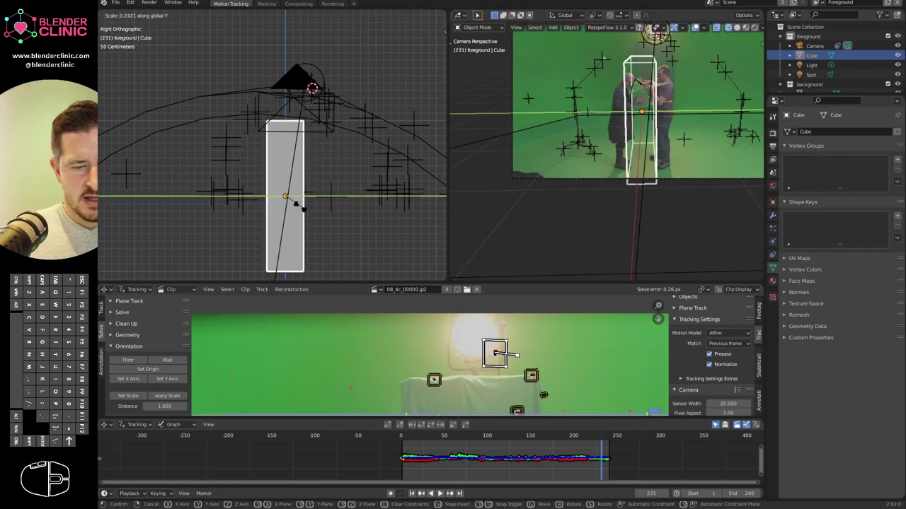
pyautogui.click(310, 203)
pyautogui.moveTo(286, 149); pyautogui.dragTo(300, 75)
# Move the cube by about -0.56 m along the global X axis.
pyautogui.moveTo(297, 186); pyautogui.dragTo(361, 138, button='middle')
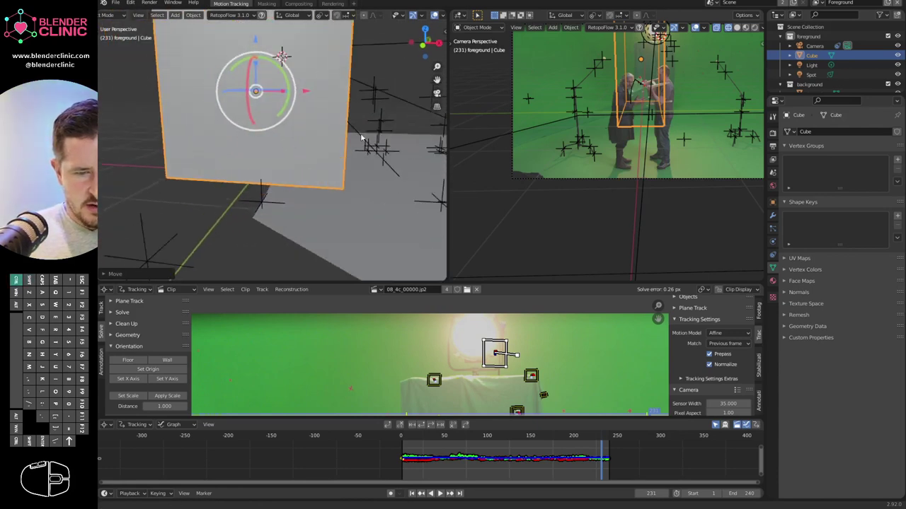
pyautogui.scroll(1, 361, 138)
pyautogui.press('g')
pyautogui.press('x')
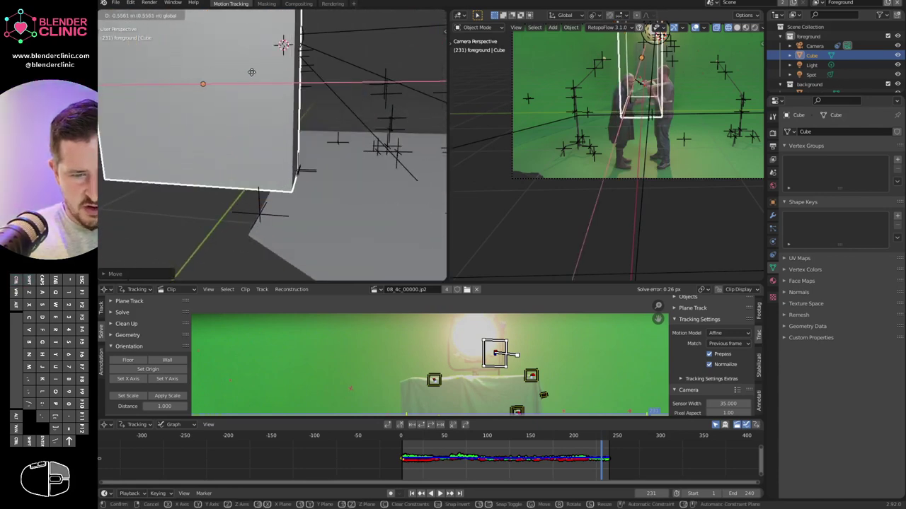
pyautogui.click(252, 71)
# Shift the cube along the Y axis to line it up with the lamp's stand behind the two actors.
pyautogui.keyDown('ctrl'); pyautogui.moveTo(712, 158); pyautogui.dragTo(712, 120, button='middle'); pyautogui.keyUp('ctrl')
pyautogui.keyDown('shift'); pyautogui.moveTo(701, 131); pyautogui.dragTo(591, 213, button='middle'); pyautogui.keyUp('shift')
pyautogui.keyDown('ctrl'); pyautogui.moveTo(637, 191); pyautogui.dragTo(674, 133, button='middle'); pyautogui.keyUp('ctrl')
pyautogui.scroll(4, 674, 133)
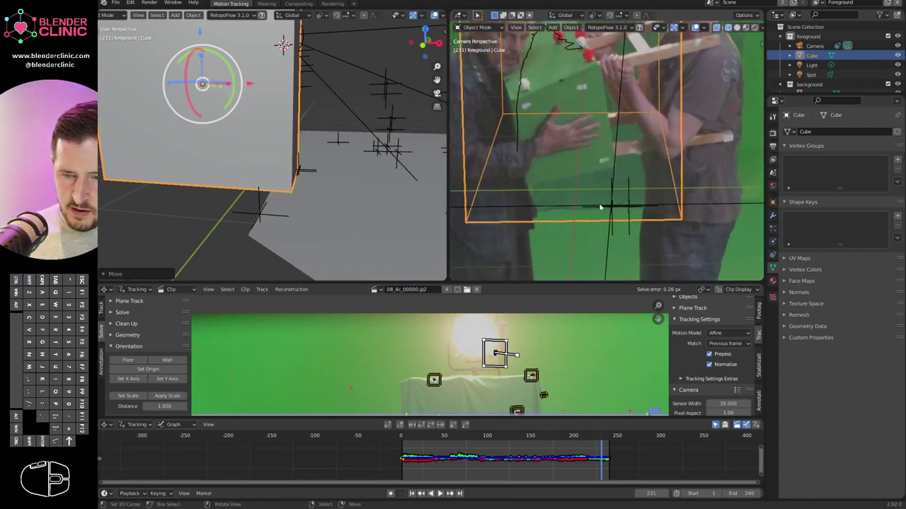
pyautogui.keyDown('ctrl'); pyautogui.moveTo(337, 144); pyautogui.dragTo(309, 261, button='middle'); pyautogui.keyUp('ctrl')
pyautogui.moveTo(335, 173)
pyautogui.keyDown('shift'); pyautogui.mouseDown(button='middle')
pyautogui.moveTo(354, 200)
pyautogui.moveTo(329, 180)
pyautogui.mouseUp(button='middle'); pyautogui.keyUp('shift')
pyautogui.scroll(-3, 649, 218)
pyautogui.scroll(-4, 662, 192)
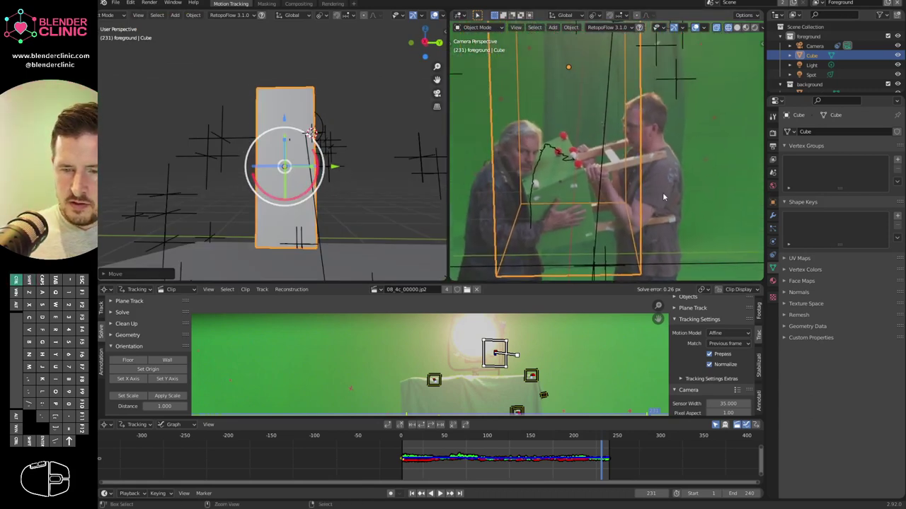
pyautogui.moveTo(333, 167); pyautogui.dragTo(348, 171)
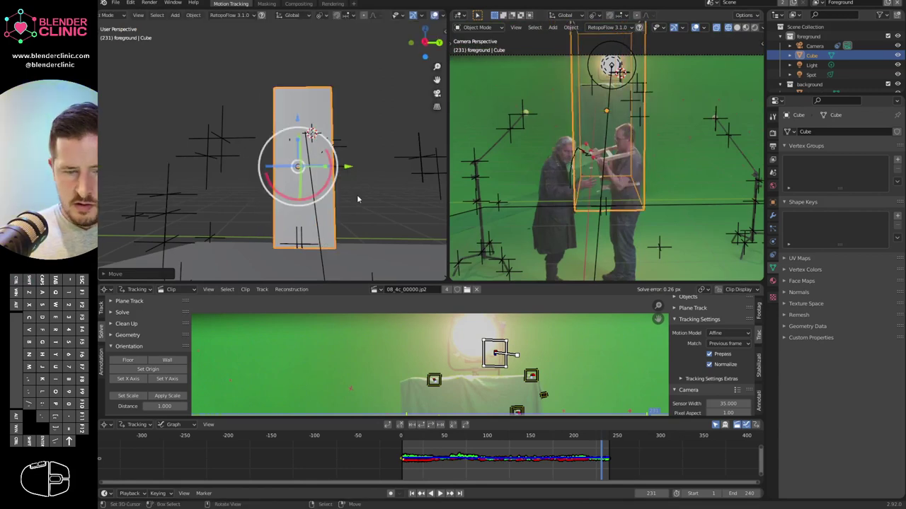
# Snap the 3D cursor midway between the two front bottom corners of the cube and return to object mode.
pyautogui.press('Tab')
pyautogui.click(275, 248)
pyautogui.keyDown('shift'); pyautogui.click(336, 252); pyautogui.keyUp('shift')
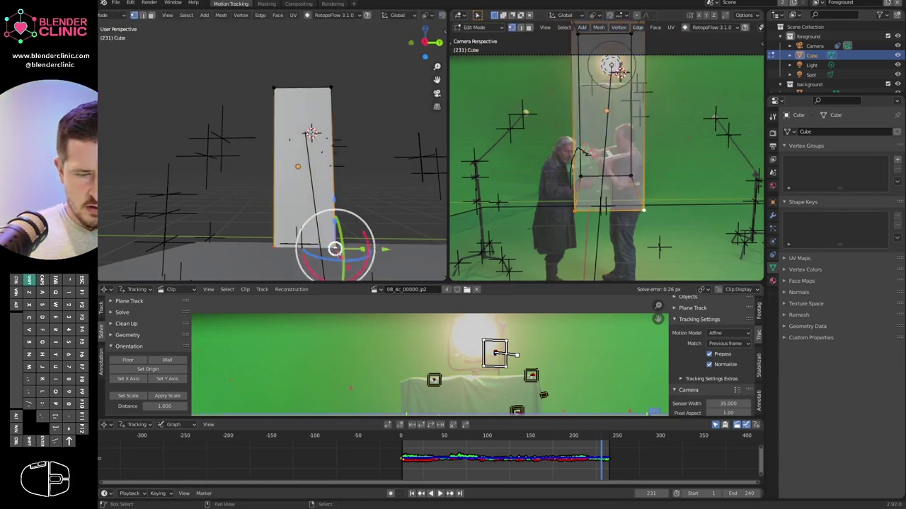
pyautogui.hotkey('shift', 's')
pyautogui.click(337, 294)
pyautogui.press('Tab')
pyautogui.click(274, 247)
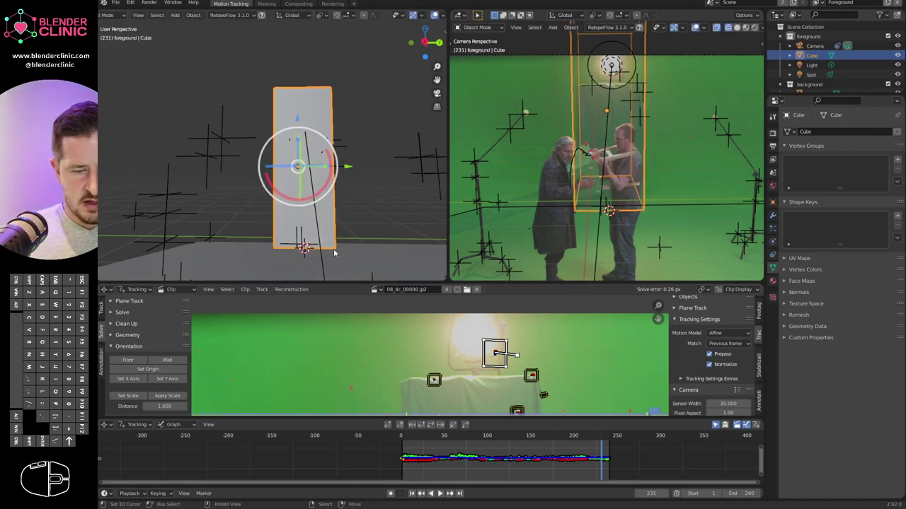
# Set the cube's origin to the 3D cursor at the front of its base.
pyautogui.press('F3')
pyautogui.write('e')
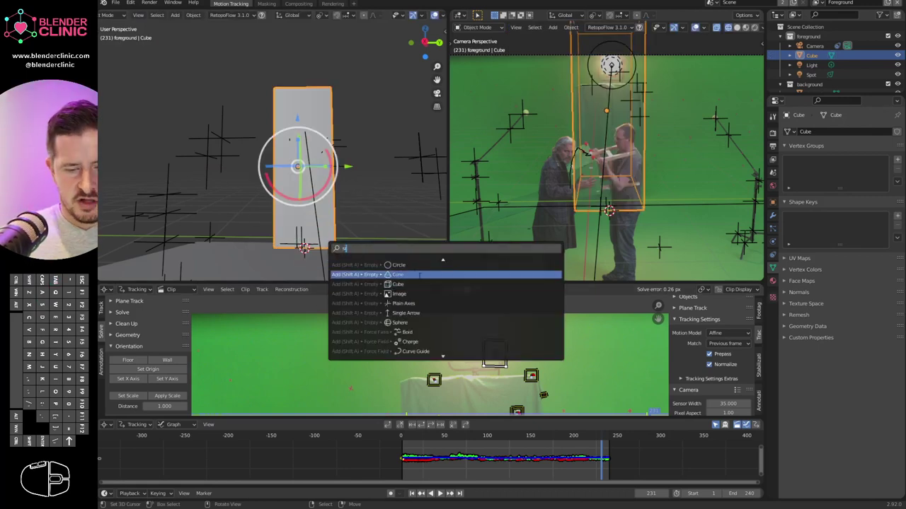
pyautogui.write('et')
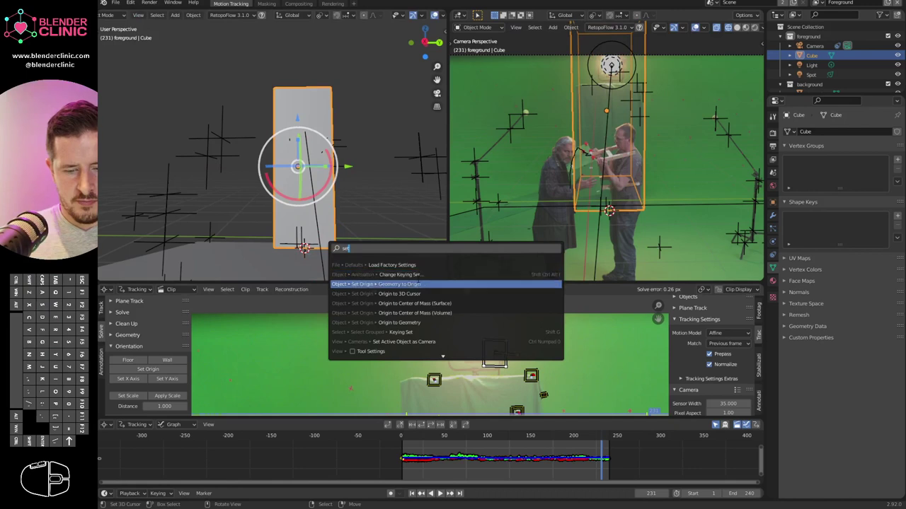
pyautogui.write(' o')
pyautogui.write('i')
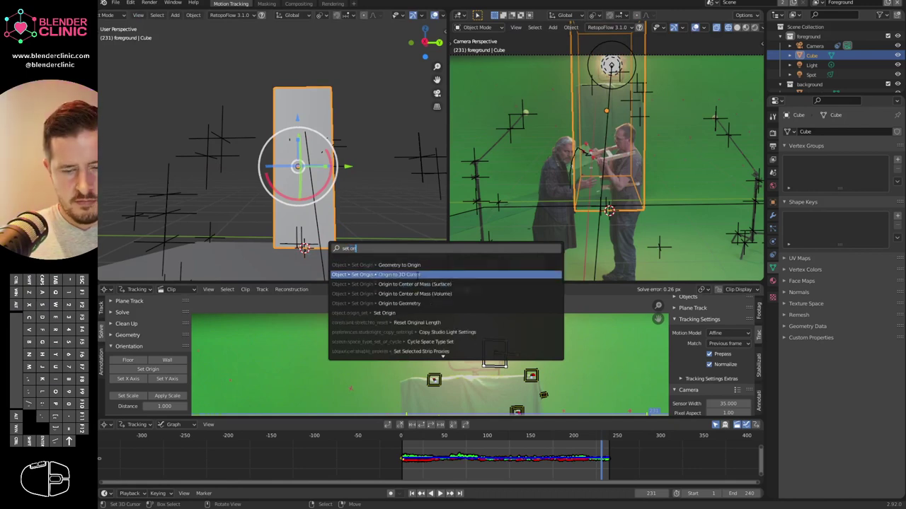
pyautogui.click(421, 273)
# Select the cube's top vertices and lower them along the Z axis by about 0.7 m to shorten the box.
pyautogui.press('Tab')
pyautogui.rightClick(274, 88)
pyautogui.keyDown('shift'); pyautogui.rightClick(332, 87); pyautogui.keyUp('shift')
pyautogui.moveTo(333, 43); pyautogui.dragTo(334, 123)
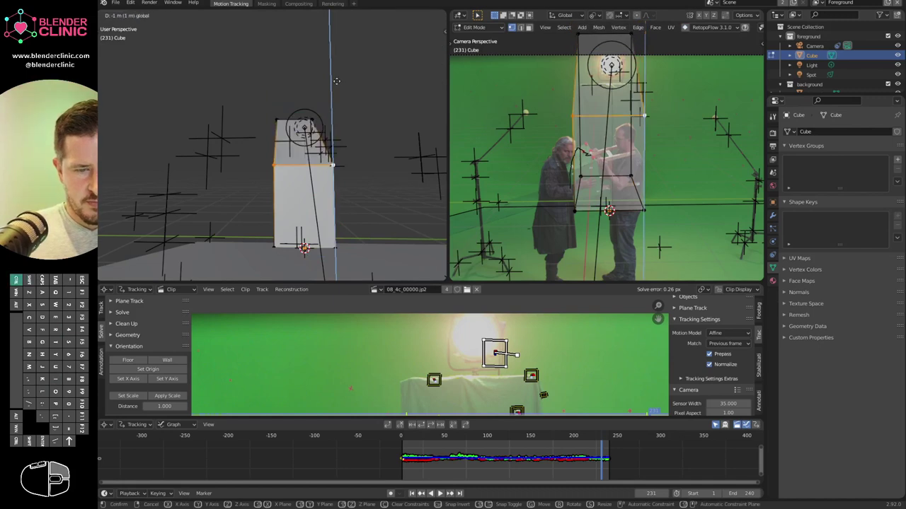
pyautogui.hotkey('ctrl', 'z')
pyautogui.moveTo(331, 122); pyautogui.dragTo(377, 131, button='middle')
pyautogui.keyDown('shift'); pyautogui.rightClick(247, 113); pyautogui.keyUp('shift')
pyautogui.moveTo(271, 101); pyautogui.dragTo(315, 92, button='middle')
pyautogui.press('g')
pyautogui.press('z')
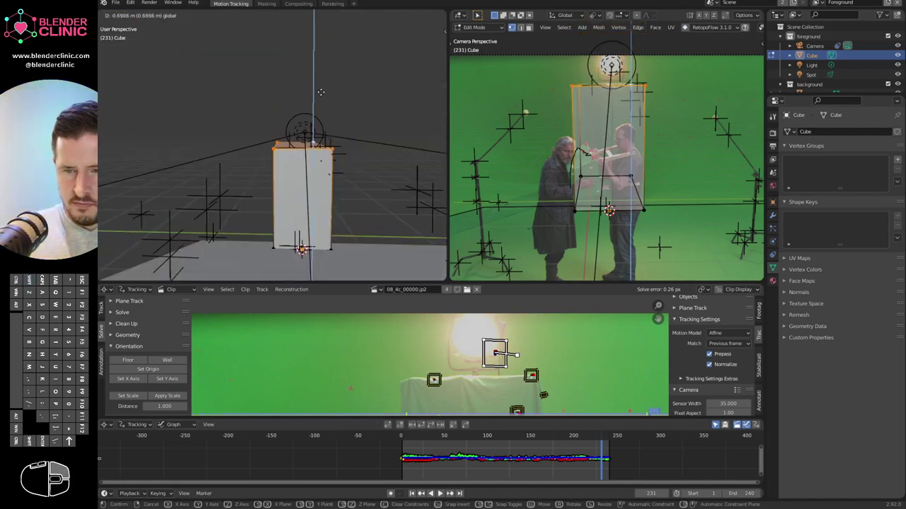
pyautogui.click(319, 88)
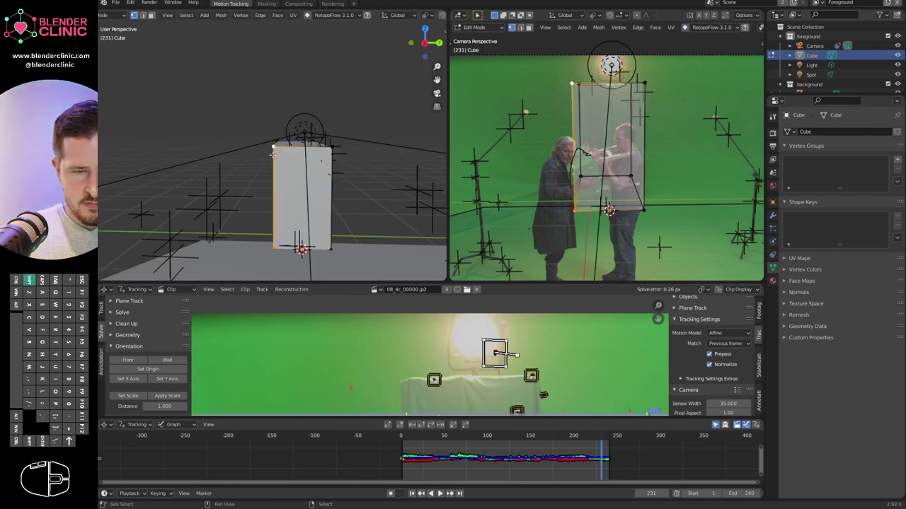
# Move the cube's left side vertices inward along the Y axis to match the left edge of the draped cloth.
pyautogui.moveTo(271, 247); pyautogui.dragTo(315, 213, button='middle')
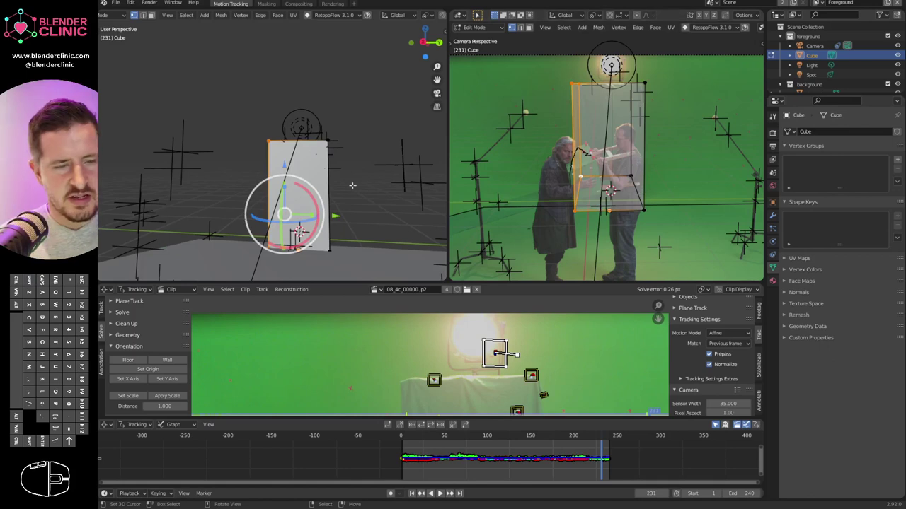
pyautogui.press('g')
pyautogui.press('y')
pyautogui.moveTo(339, 220); pyautogui.dragTo(338, 219)
# Select all four vertices of the cube's right side, nudge them slightly along the Y axis, and return to object mode.
pyautogui.rightClick(644, 84)
pyautogui.keyDown('shift'); pyautogui.rightClick(643, 211); pyautogui.keyUp('shift')
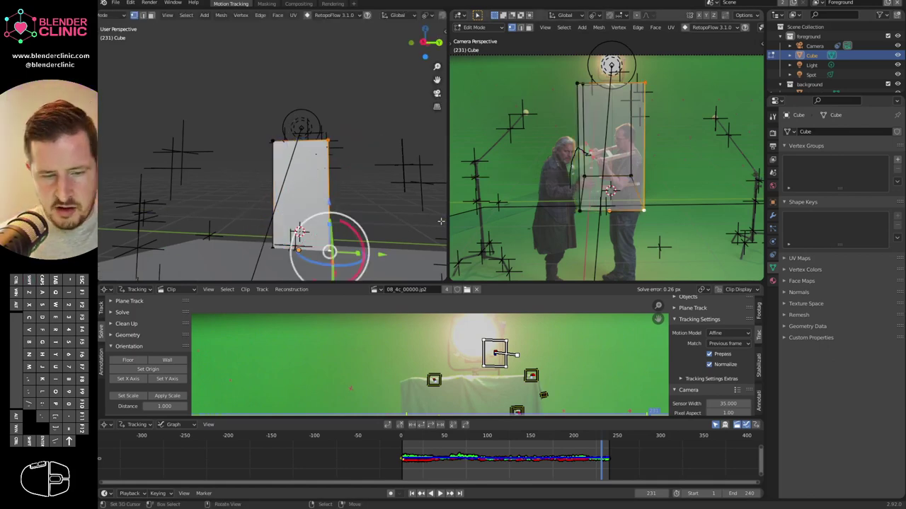
pyautogui.moveTo(351, 174); pyautogui.dragTo(330, 170, button='middle')
pyautogui.keyDown('shift'); pyautogui.rightClick(340, 147); pyautogui.keyUp('shift')
pyautogui.keyDown('shift'); pyautogui.rightClick(340, 217); pyautogui.keyUp('shift')
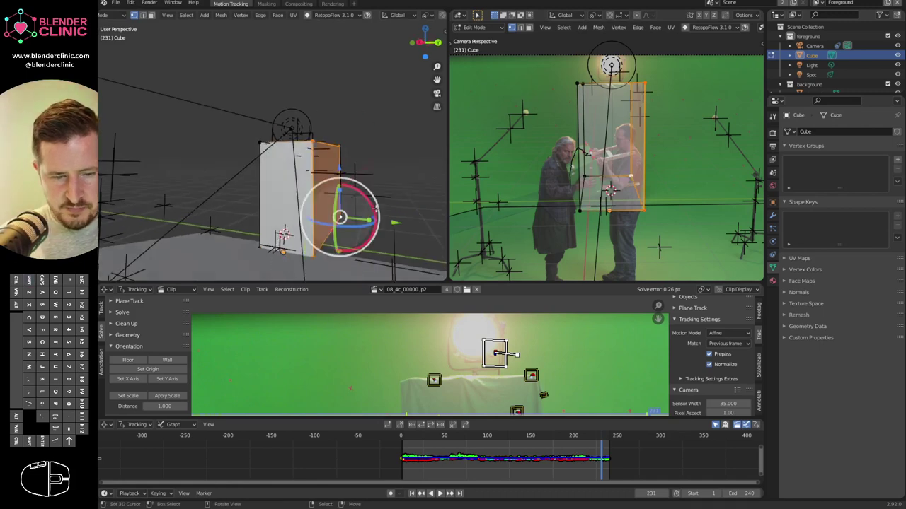
pyautogui.press('g')
pyautogui.press('y')
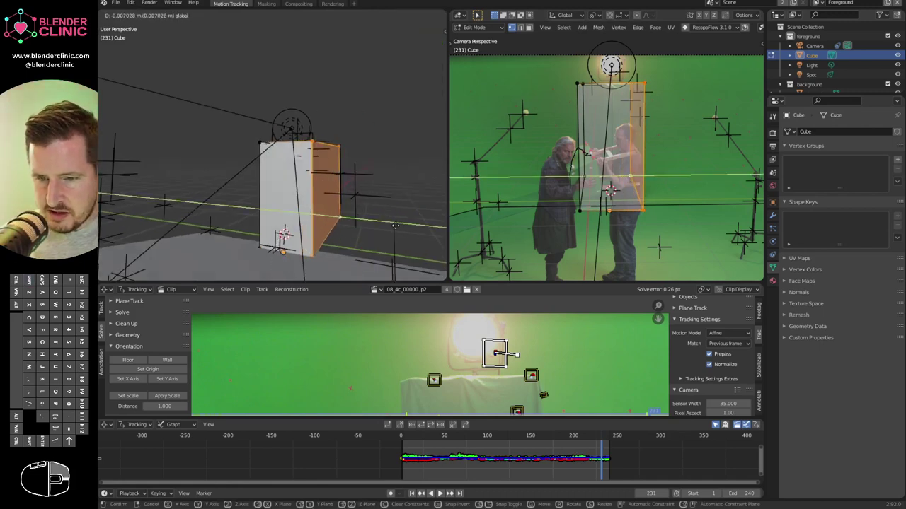
pyautogui.click(394, 226)
pyautogui.hotkey('ctrl', 'Tab')
pyautogui.click(347, 186)
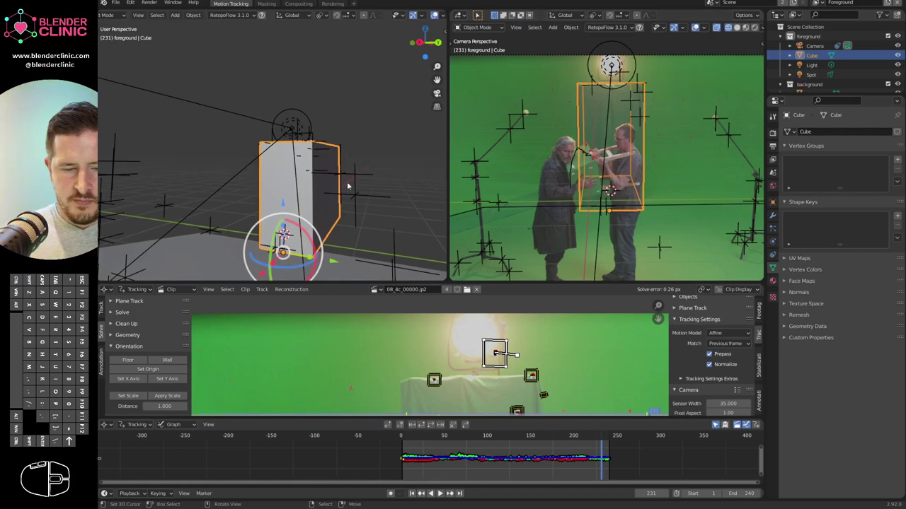
# Reduce the cube's depth by moving its rear face along the X axis toward the front, and return to object mode.
pyautogui.moveTo(347, 186); pyautogui.dragTo(333, 188, button='middle')
pyautogui.hotkey('ctrl', 'Tab')
pyautogui.click(391, 183)
pyautogui.moveTo(427, 195); pyautogui.dragTo(363, 173, button='middle')
pyautogui.click(144, 15)
pyautogui.rightClick(357, 196)
pyautogui.click(151, 15)
pyautogui.rightClick(154, 17)
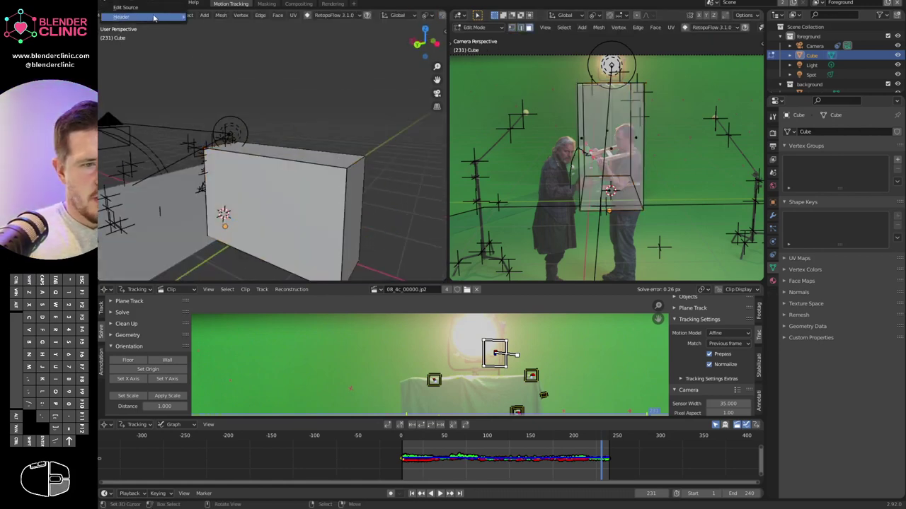
pyautogui.click(352, 216)
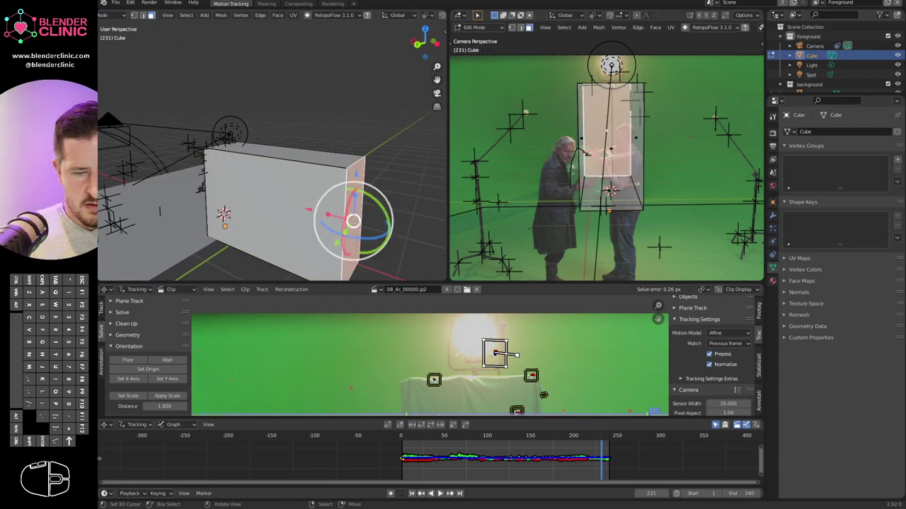
pyautogui.press('g')
pyautogui.press('x')
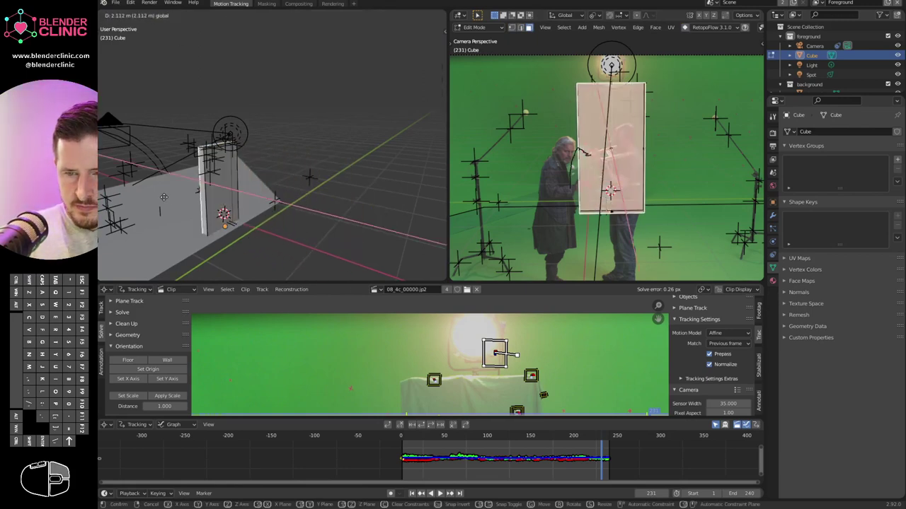
pyautogui.click(182, 200)
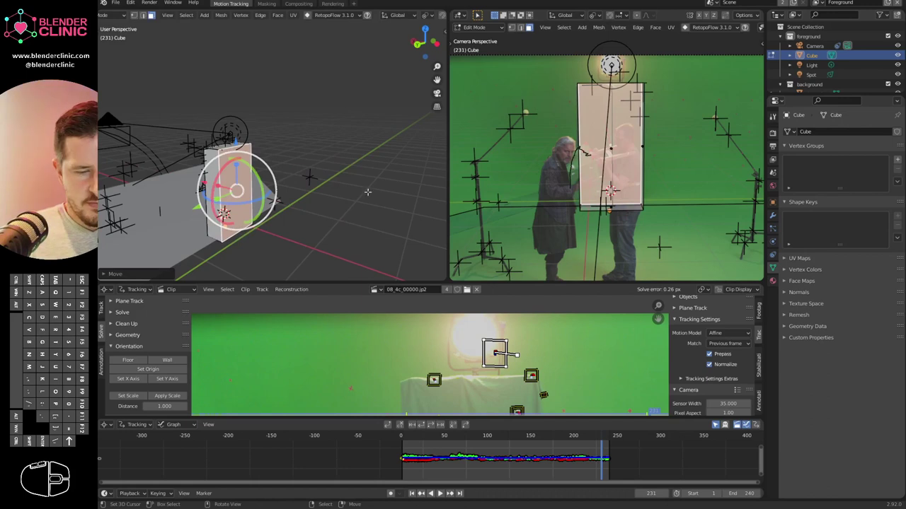
pyautogui.press('Tab')
# Widen the camera viewport and scrub to frame 57 to check the cube's alignment with the footage.
pyautogui.moveTo(338, 210); pyautogui.dragTo(383, 217, button='middle')
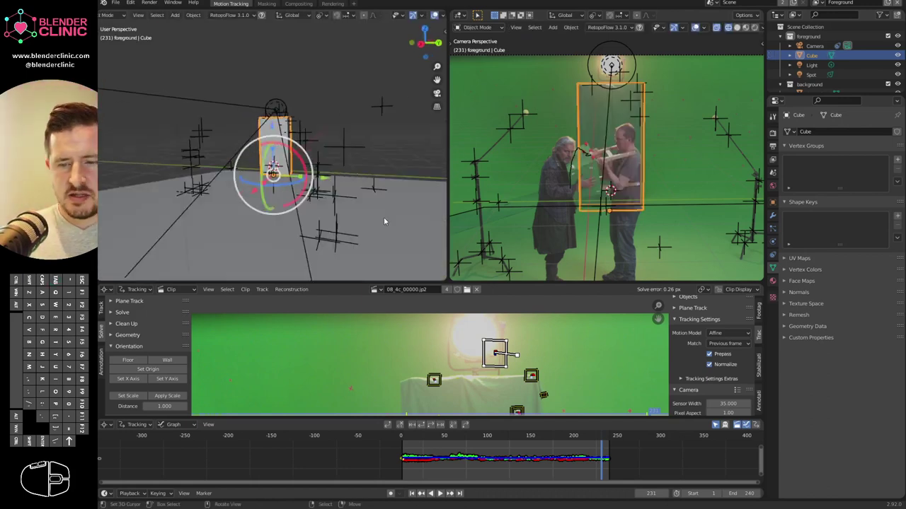
pyautogui.press('KP_0')
pyautogui.moveTo(447, 196); pyautogui.dragTo(268, 198)
pyautogui.scroll(-3, 524, 212)
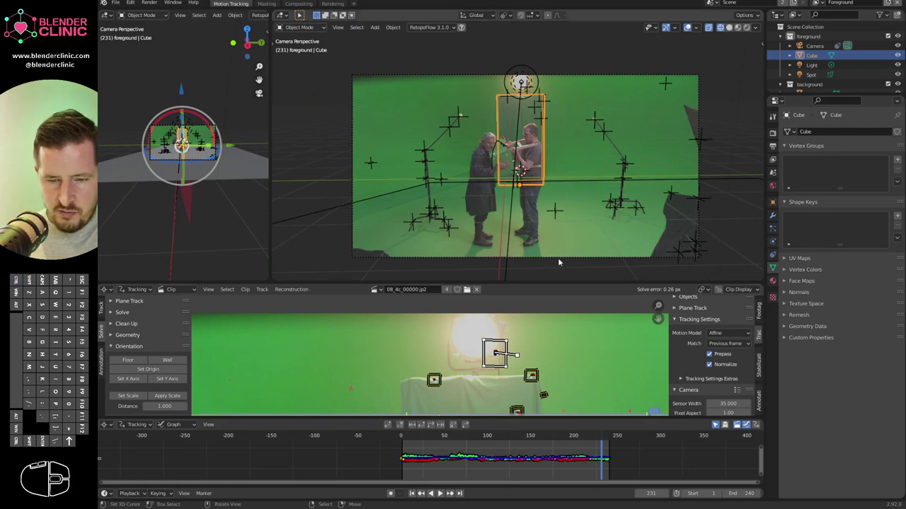
pyautogui.click(618, 175)
pyautogui.moveTo(403, 439); pyautogui.dragTo(450, 450)
pyautogui.scroll(-4, 586, 173)
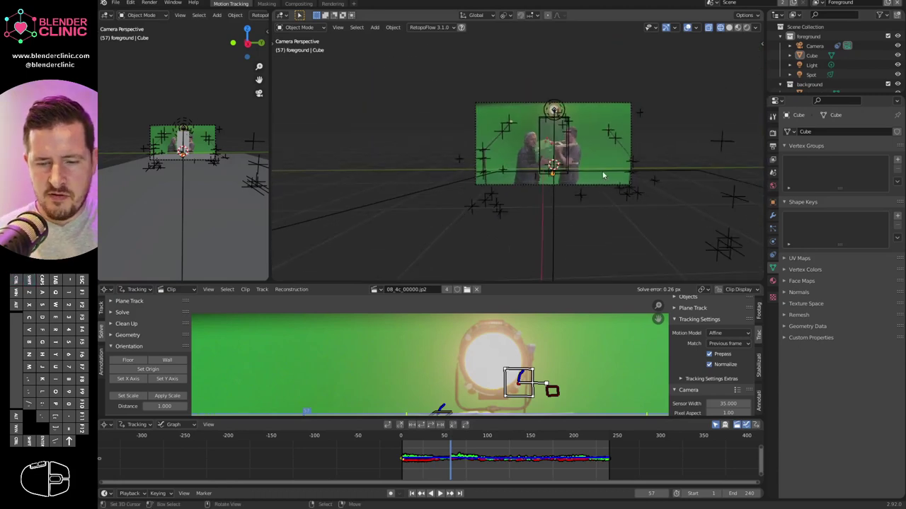
# Extrude the Ground plane's back and left edges and raise them along the Z axis to form upright walls.
pyautogui.moveTo(212, 184)
pyautogui.mouseDown(button='middle')
pyautogui.moveTo(247, 216)
pyautogui.moveTo(207, 174)
pyautogui.mouseUp(button='middle')
pyautogui.click(207, 174)
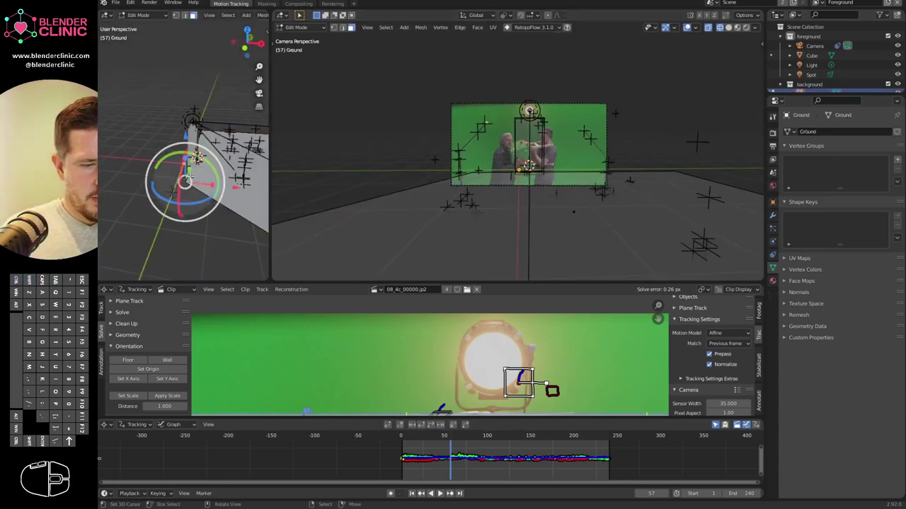
pyautogui.press('Tab')
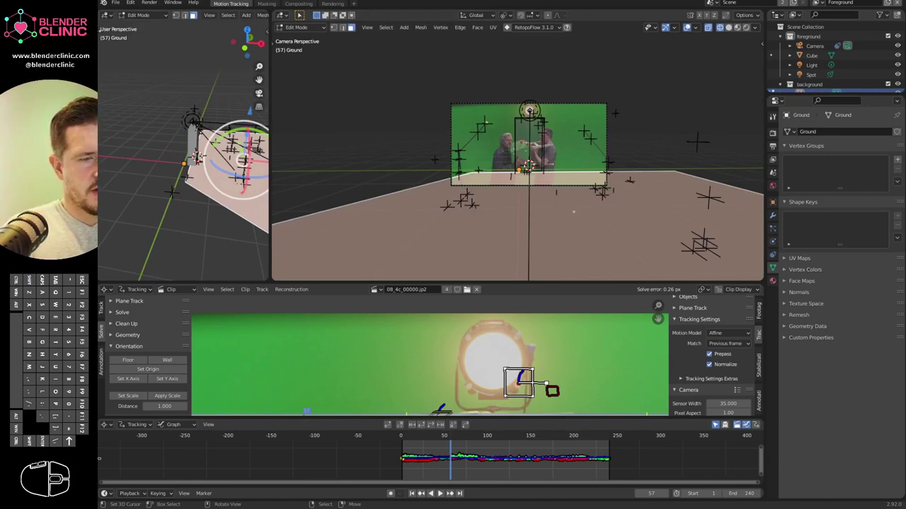
pyautogui.press('t')
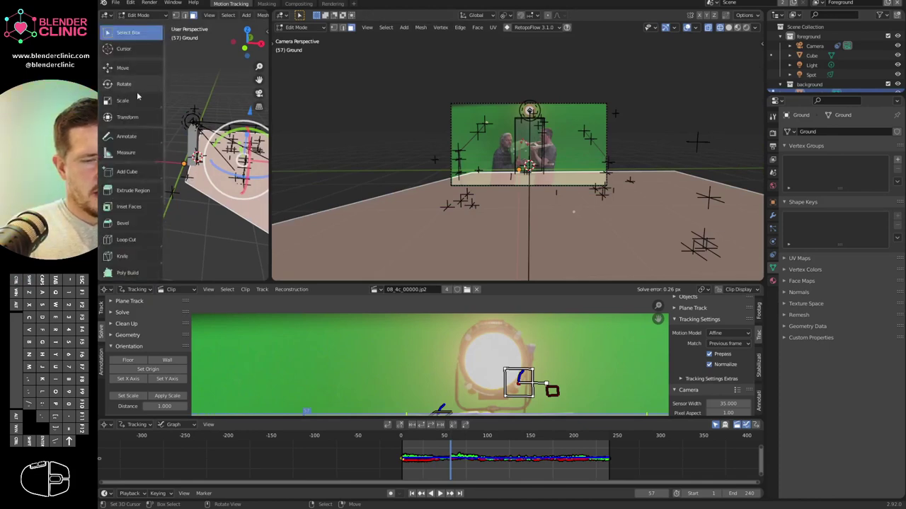
pyautogui.click(123, 68)
pyautogui.click(185, 14)
pyautogui.rightClick(189, 168)
pyautogui.keyDown('shift'); pyautogui.rightClick(203, 194); pyautogui.keyUp('shift')
pyautogui.press('e')
pyautogui.press('Escape')
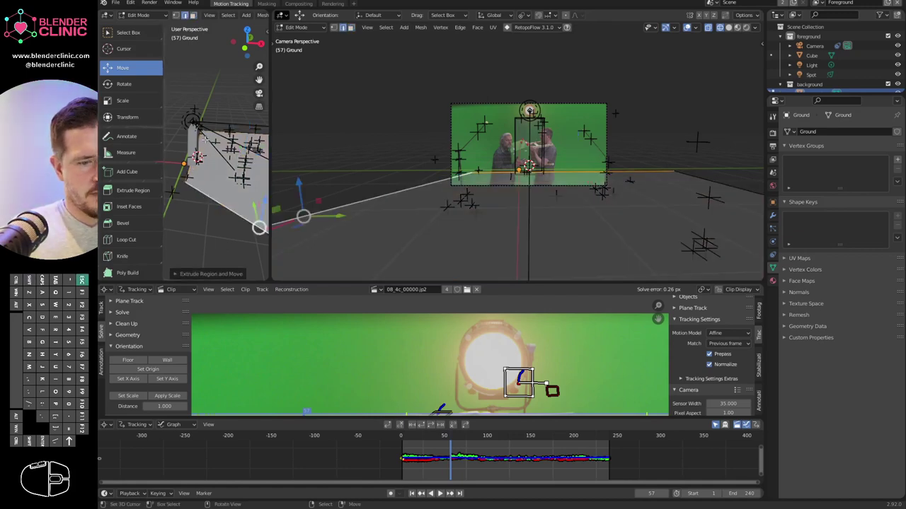
pyautogui.moveTo(263, 206); pyautogui.dragTo(302, 106)
# Return to object mode, scrub to frame 237, and inspect the walls and cube against the footage through the camera.
pyautogui.moveTo(450, 453); pyautogui.dragTo(605, 449)
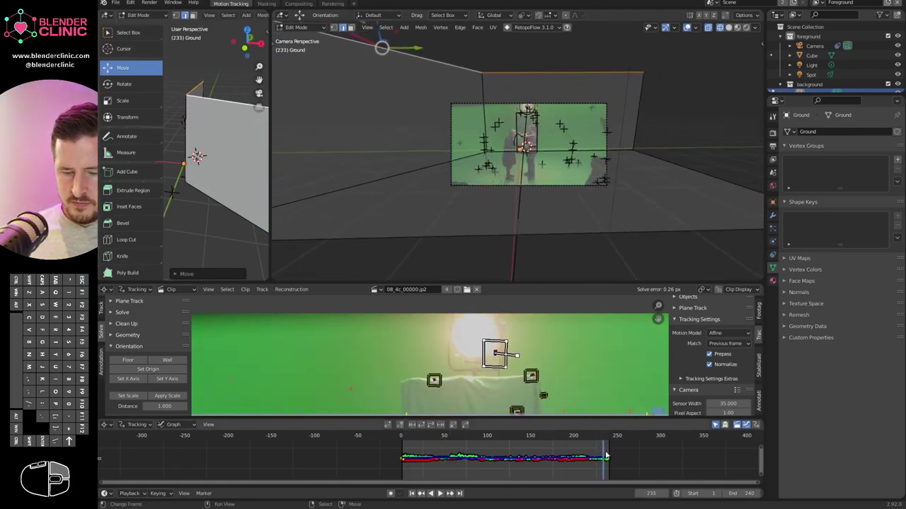
pyautogui.press('Tab')
pyautogui.keyDown('shift'); pyautogui.moveTo(637, 171); pyautogui.dragTo(593, 180, button='middle'); pyautogui.keyUp('shift')
pyautogui.keyDown('ctrl'); pyautogui.moveTo(593, 180); pyautogui.dragTo(623, 205, button='middle'); pyautogui.keyUp('ctrl')
pyautogui.keyDown('ctrl'); pyautogui.moveTo(623, 206); pyautogui.dragTo(583, 203, button='middle'); pyautogui.keyUp('ctrl')
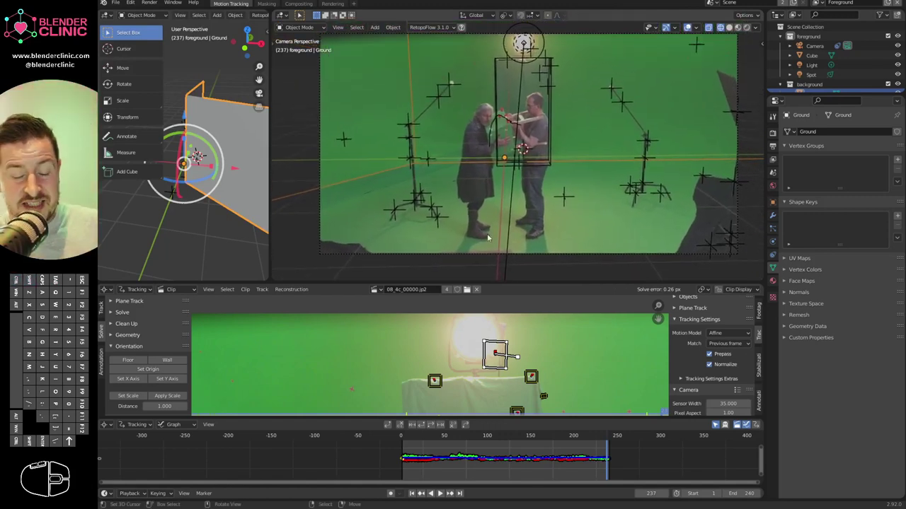
pyautogui.scroll(-2, 596, 189)
pyautogui.scroll(2, 532, 244)
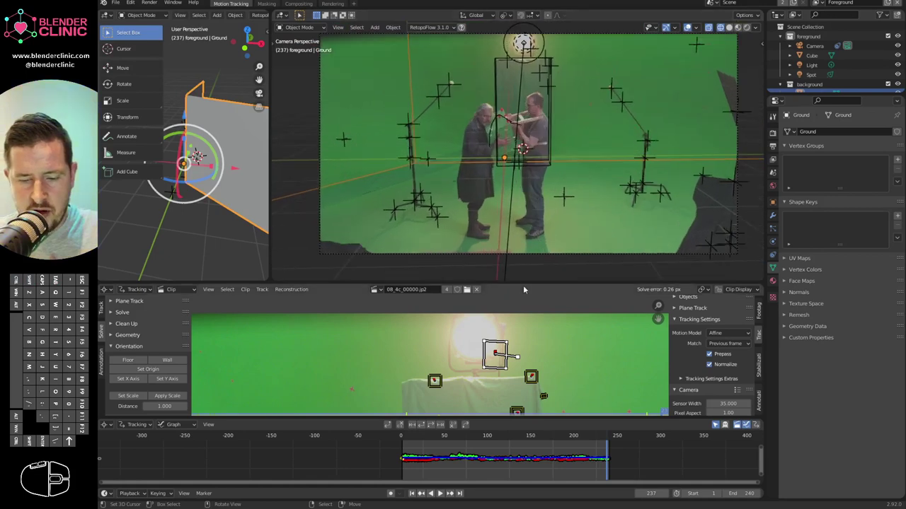
# Enlarge the clip editor beneath the 3D viewports and reframe the camera view on the footage.
pyautogui.moveTo(241, 149); pyautogui.dragTo(227, 187, button='middle')
pyautogui.moveTo(477, 283); pyautogui.dragTo(467, 207)
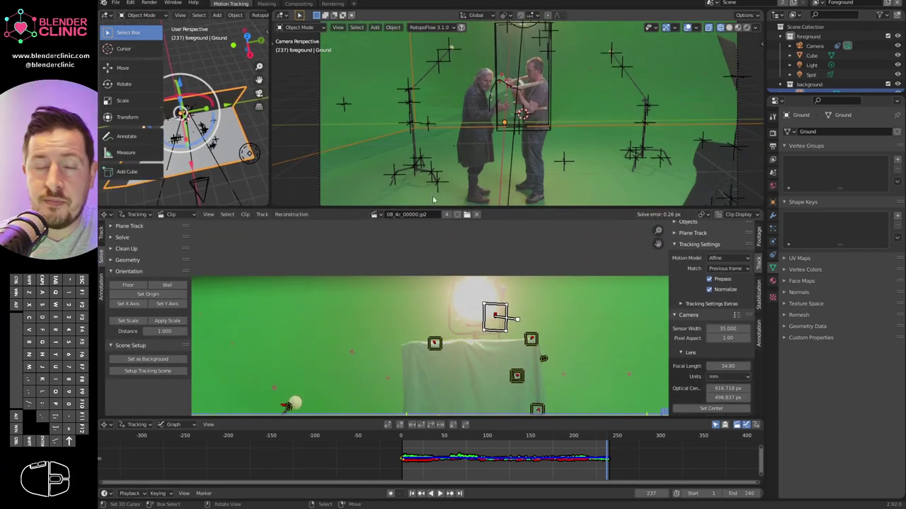
pyautogui.scroll(-1, 527, 150)
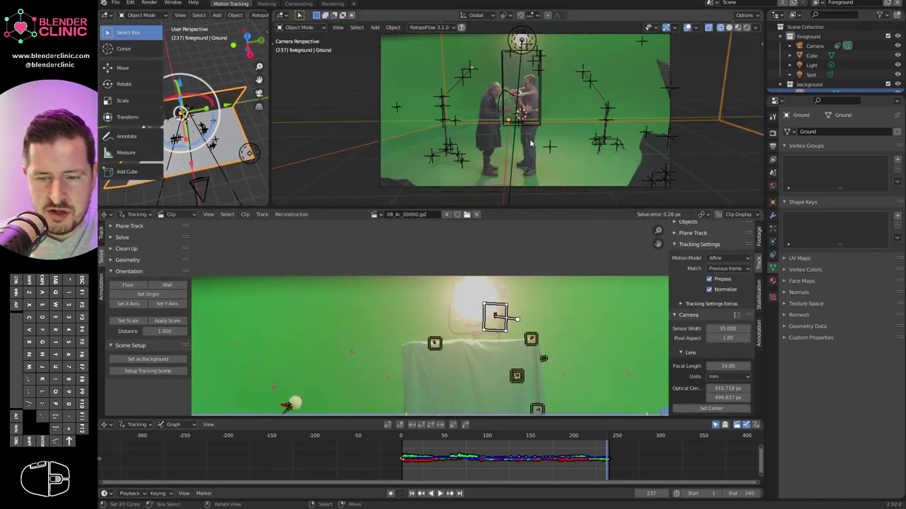
pyautogui.keyDown('shift'); pyautogui.moveTo(529, 146); pyautogui.dragTo(536, 161, button='middle'); pyautogui.keyUp('shift')
# Add a new tracking object to the clip's track settings and name it BOX.
pyautogui.click(759, 237)
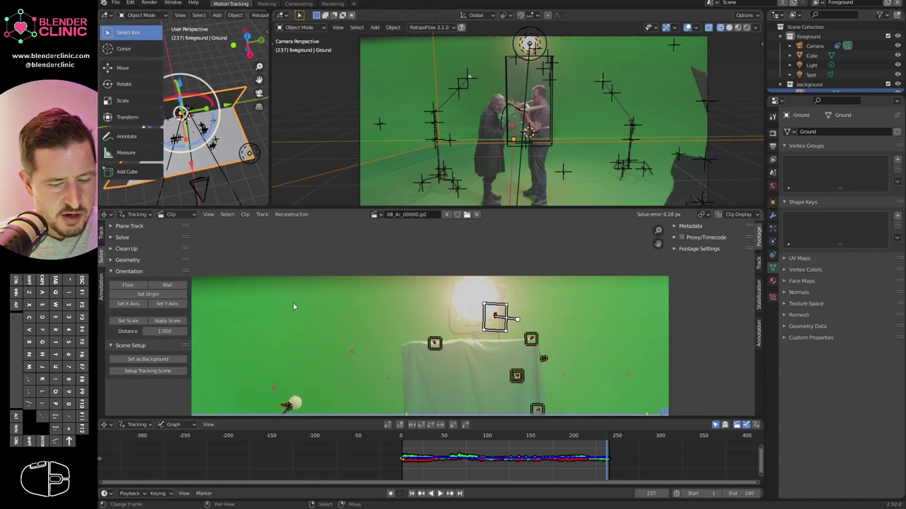
pyautogui.scroll(-3, 473, 349)
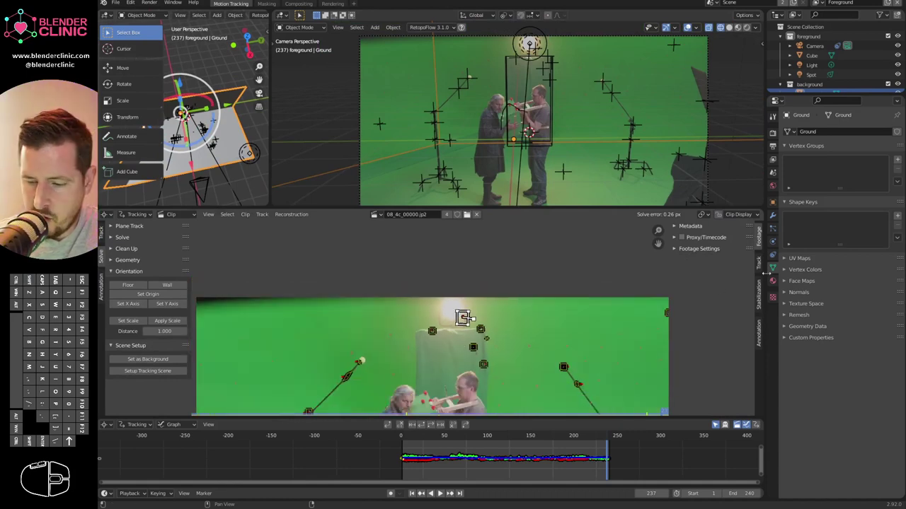
pyautogui.click(759, 268)
pyautogui.scroll(-4, 676, 312)
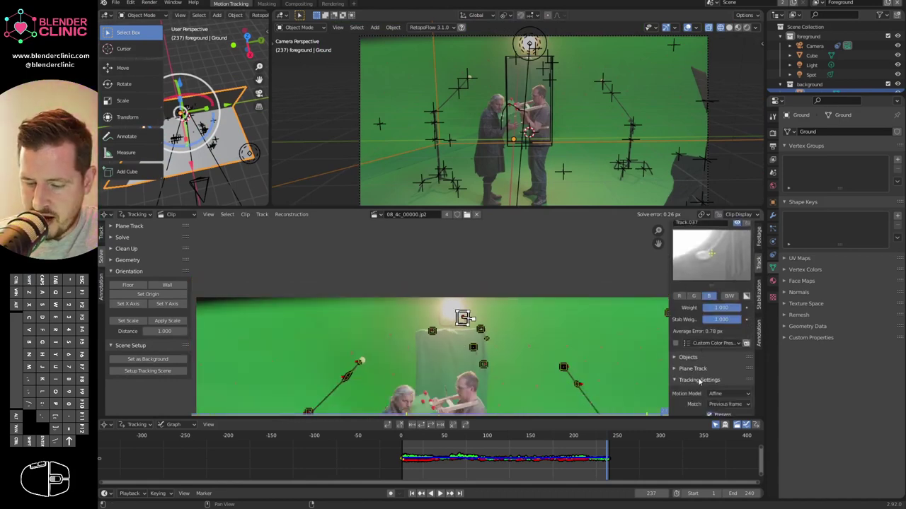
pyautogui.click(688, 270)
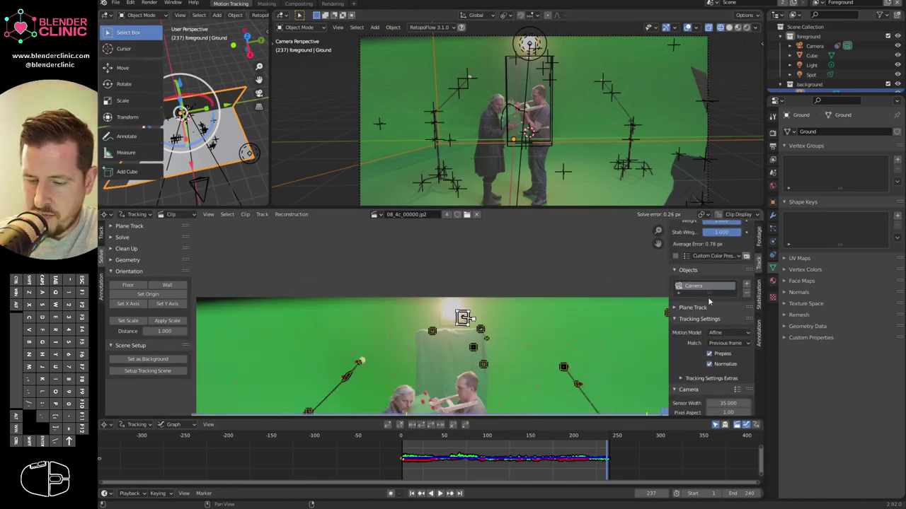
pyautogui.moveTo(709, 293); pyautogui.dragTo(691, 309)
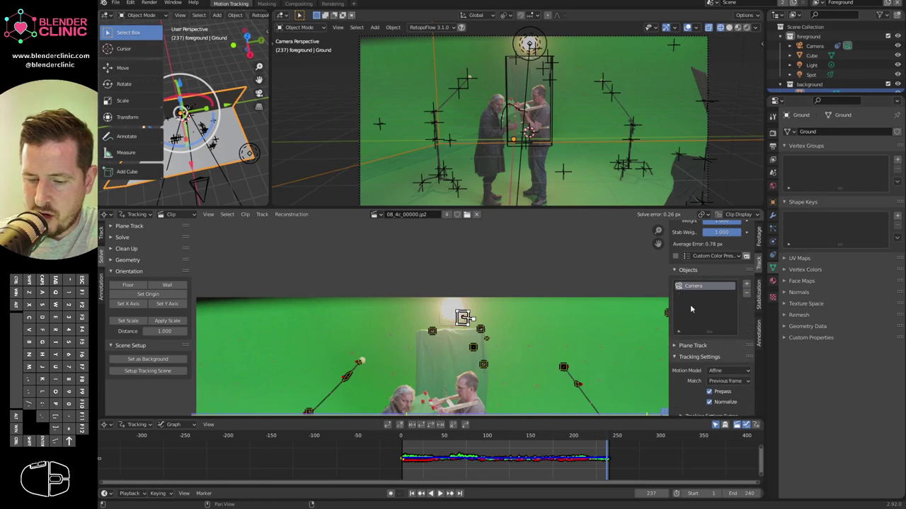
pyautogui.click(744, 286)
pyautogui.scroll(-3, 709, 306)
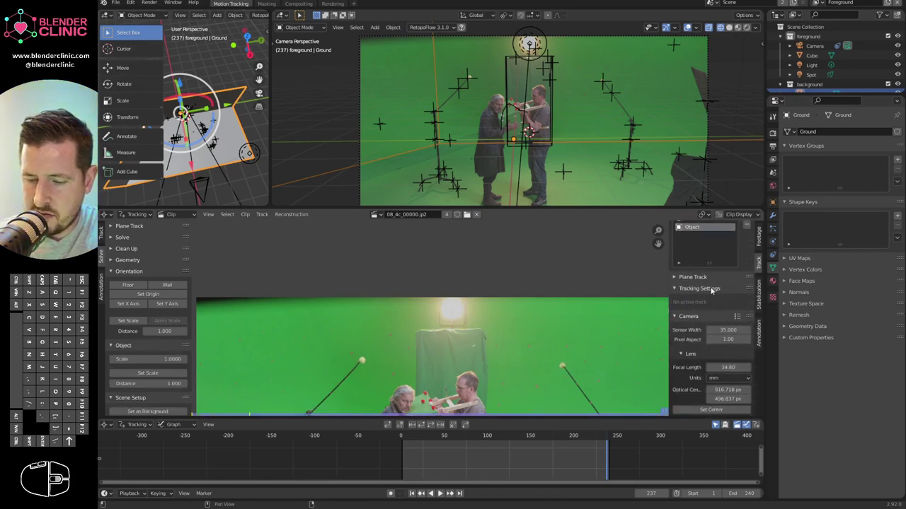
pyautogui.scroll(3, 704, 287)
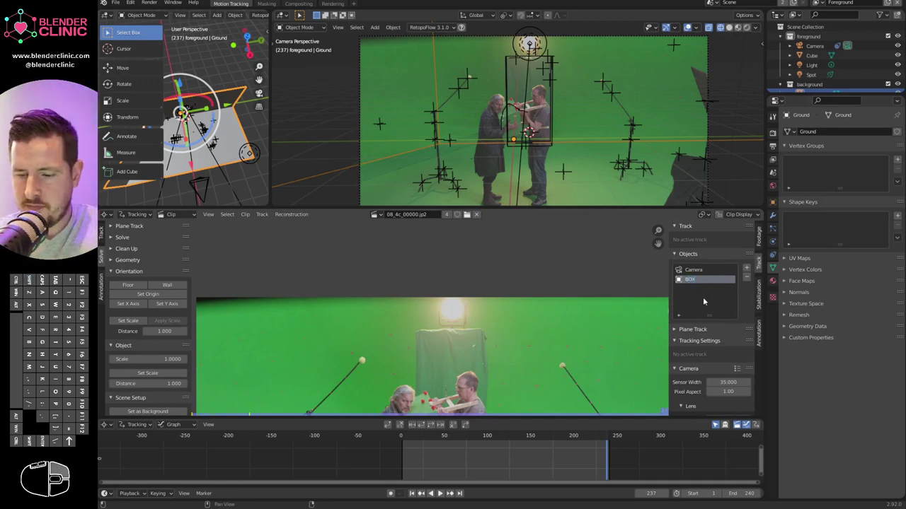
pyautogui.scroll(4, 538, 198)
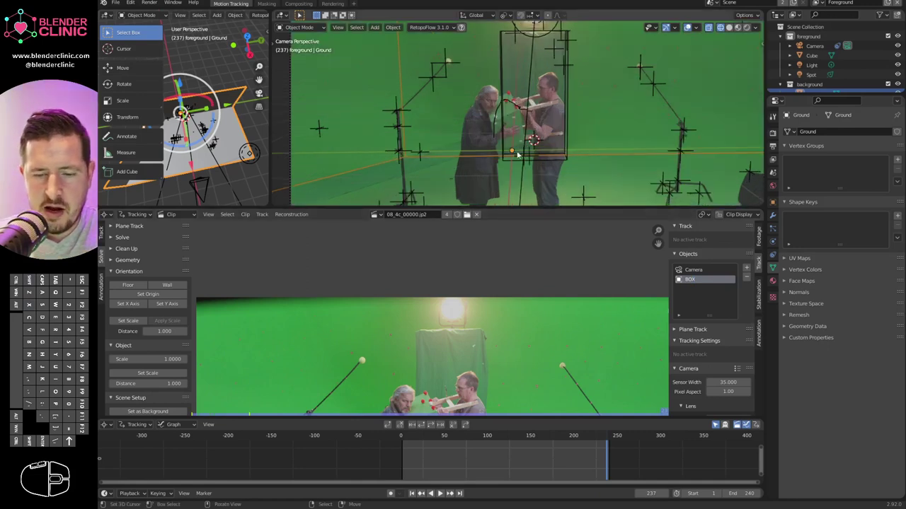
# Enlarge the clip editor over the 3D viewports, close in on the box, and show the marker tools.
pyautogui.moveTo(537, 208); pyautogui.dragTo(495, 76)
pyautogui.scroll(8, 471, 301)
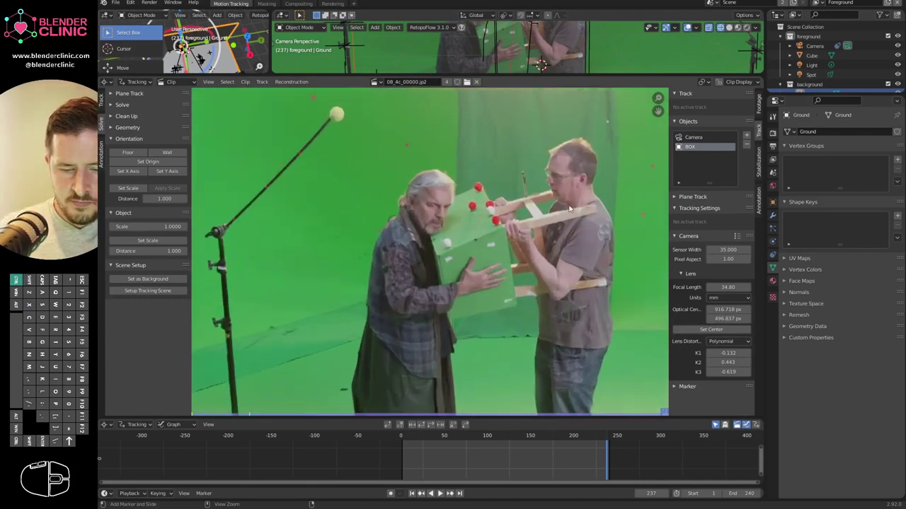
pyautogui.moveTo(361, 246); pyautogui.dragTo(503, 234, button='middle')
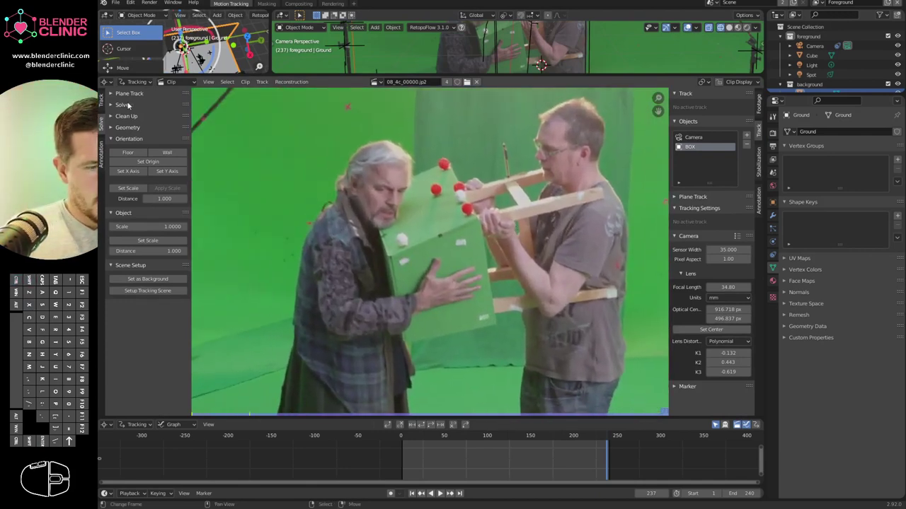
pyautogui.click(101, 102)
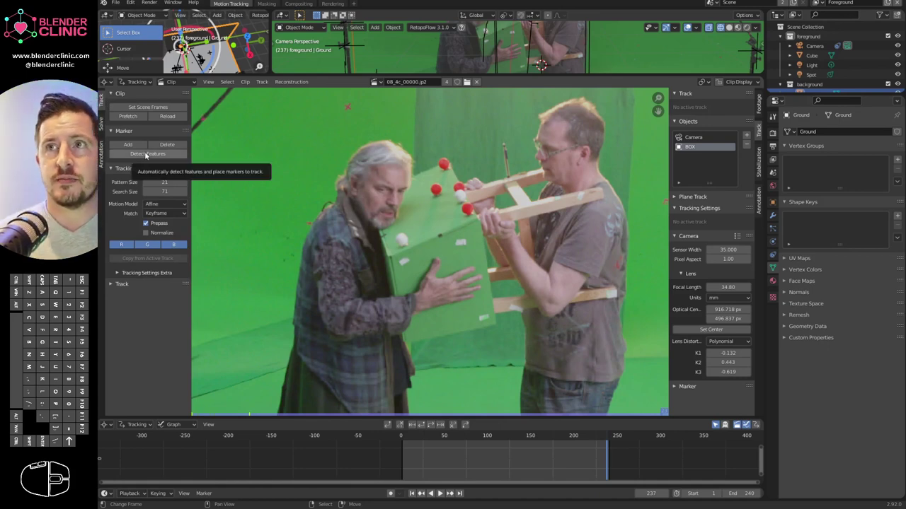
# Return the clip to frame 1 with the box's top and front face framed for marker placement.
pyautogui.scroll(2, 425, 267)
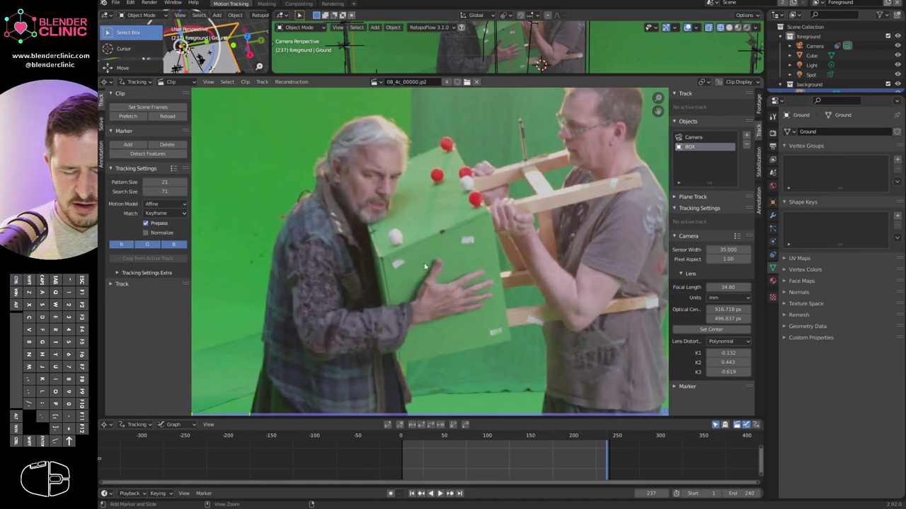
pyautogui.hotkey('shift', 'Left')
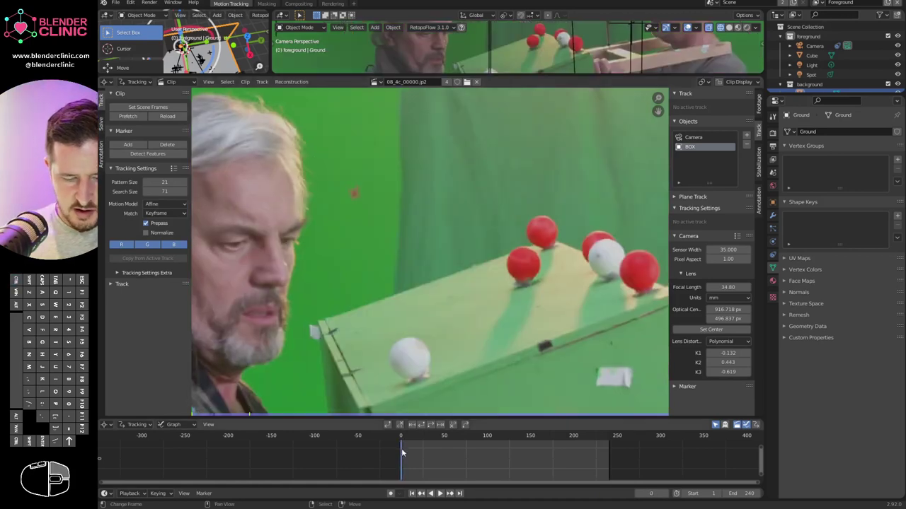
pyautogui.keyDown('ctrl'); pyautogui.click(490, 364); pyautogui.keyUp('ctrl')
pyautogui.hotkey('ctrl', 'z')
pyautogui.moveTo(542, 349)
pyautogui.keyDown('shift'); pyautogui.mouseDown(button='middle')
pyautogui.moveTo(530, 280)
pyautogui.moveTo(485, 241)
pyautogui.mouseUp(button='middle'); pyautogui.keyUp('shift')
pyautogui.keyDown('ctrl'); pyautogui.moveTo(485, 241); pyautogui.dragTo(481, 295, button='middle'); pyautogui.keyUp('ctrl')
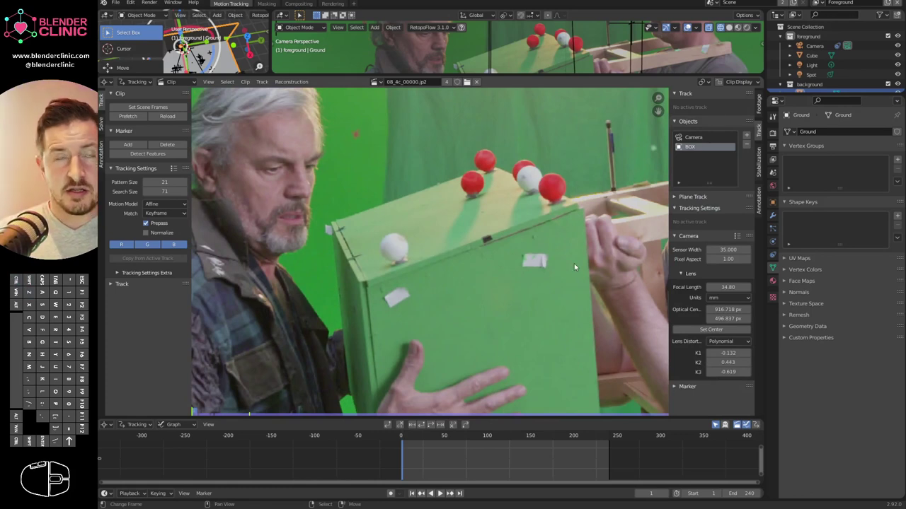
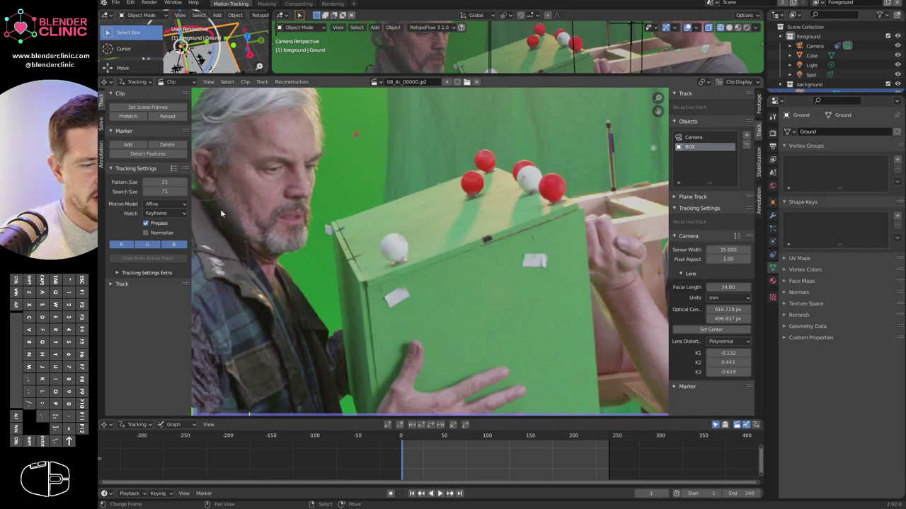
# Add a tracking marker on the tape at the box's lower front corner and enlarge it.
pyautogui.scroll(-1, 550, 366)
pyautogui.moveTo(551, 369); pyautogui.dragTo(515, 266, button='middle')
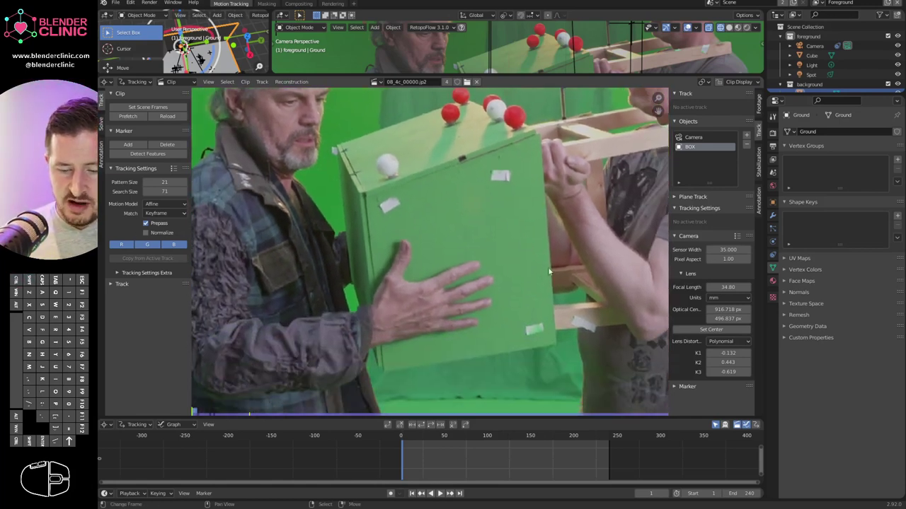
pyautogui.keyDown('ctrl'); pyautogui.click(541, 330); pyautogui.keyUp('ctrl')
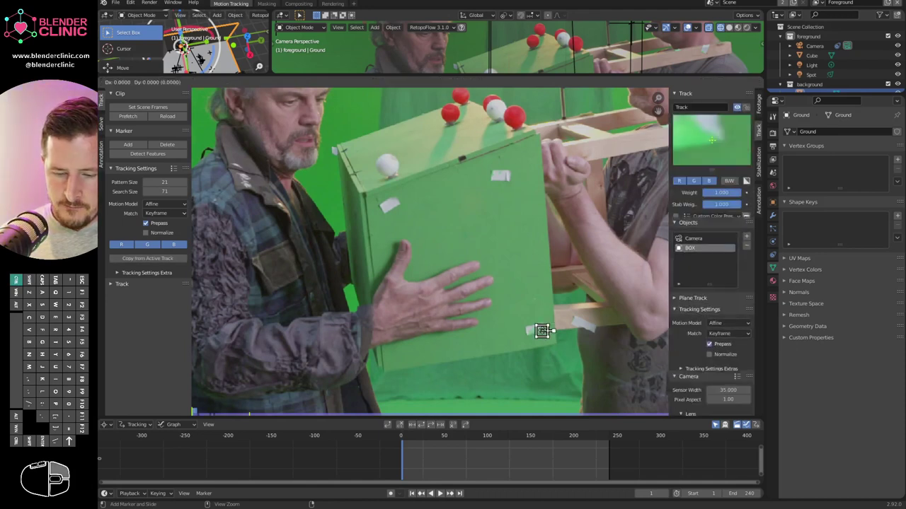
pyautogui.press('s')
pyautogui.click(554, 326)
# Add markers at the corner of the box's upper-right tape piece and at its front-left top corner.
pyautogui.moveTo(526, 300)
pyautogui.keyDown('ctrl'); pyautogui.mouseDown(button='middle')
pyautogui.moveTo(525, 281)
pyautogui.moveTo(544, 249)
pyautogui.mouseUp(button='middle'); pyautogui.keyUp('ctrl')
pyautogui.moveTo(519, 163); pyautogui.dragTo(512, 224, button='middle')
pyautogui.keyDown('ctrl'); pyautogui.click(516, 217); pyautogui.keyUp('ctrl')
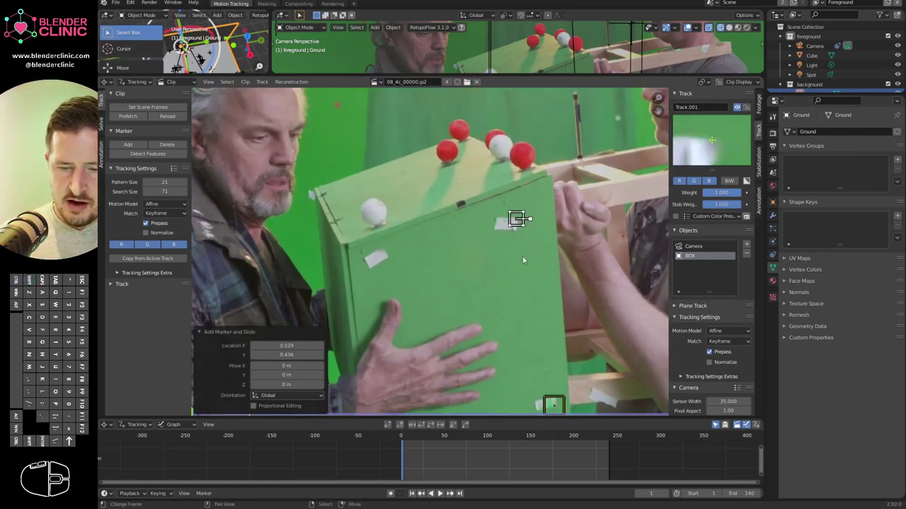
pyautogui.keyDown('ctrl'); pyautogui.click(348, 243); pyautogui.keyUp('ctrl')
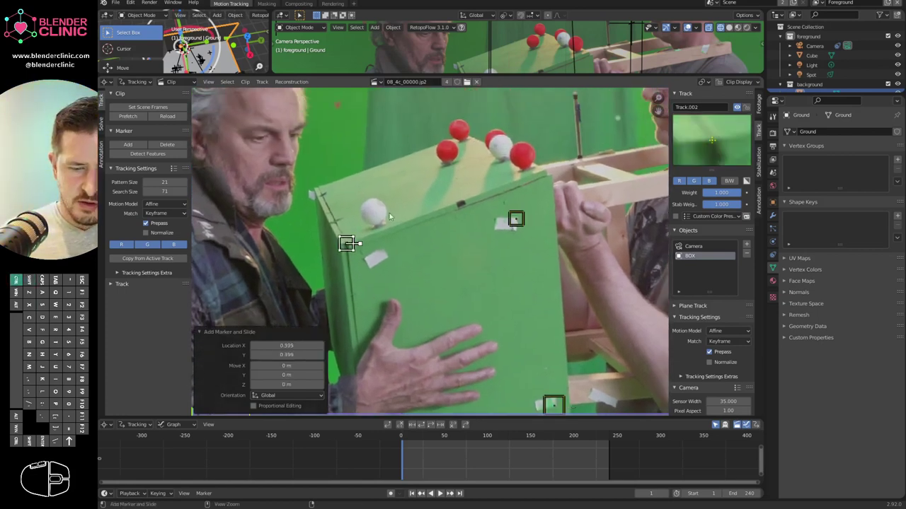
# Try a marker on the nearest red ball, enlarging it and centering it over the whole ball.
pyautogui.keyDown('ctrl'); pyautogui.moveTo(389, 213); pyautogui.dragTo(411, 207, button='middle'); pyautogui.keyUp('ctrl')
pyautogui.moveTo(481, 180); pyautogui.dragTo(518, 225, button='middle')
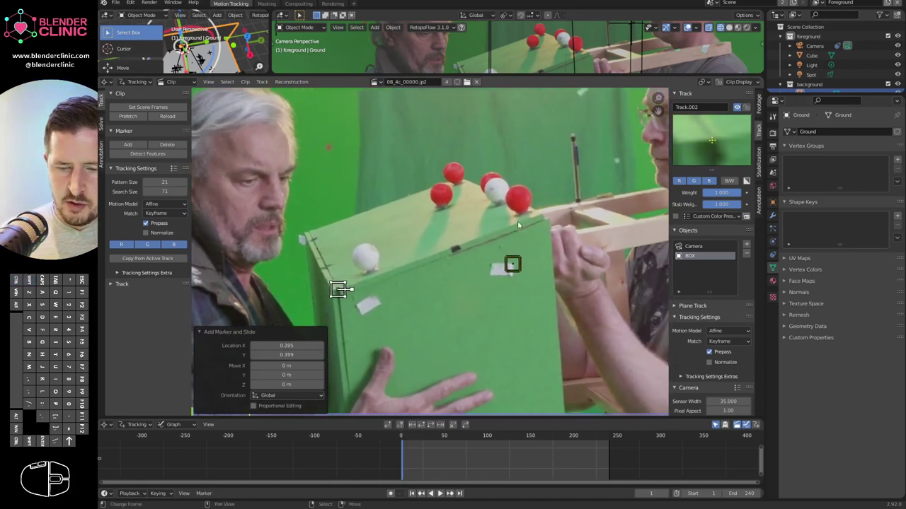
pyautogui.keyDown('ctrl'); pyautogui.click(519, 216); pyautogui.keyUp('ctrl')
pyautogui.moveTo(523, 214); pyautogui.dragTo(525, 215)
pyautogui.press('s')
pyautogui.click(536, 214)
pyautogui.press('g')
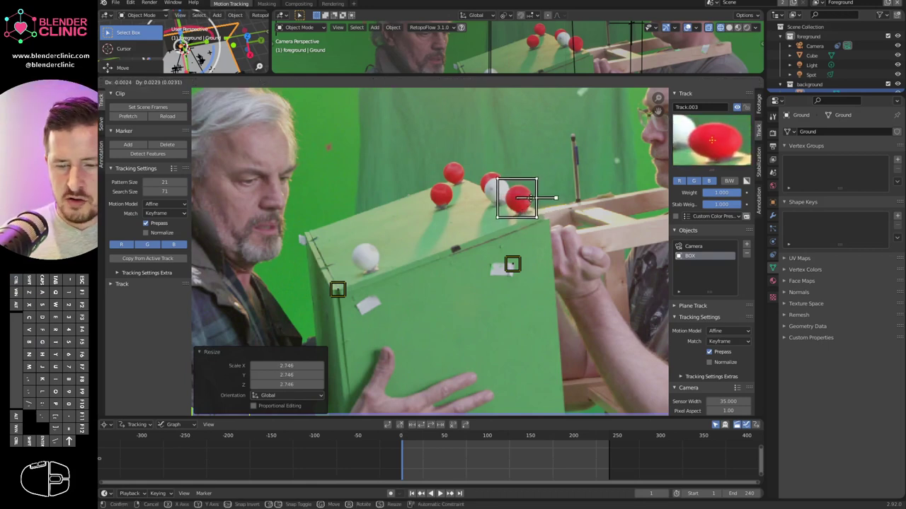
pyautogui.click(527, 198)
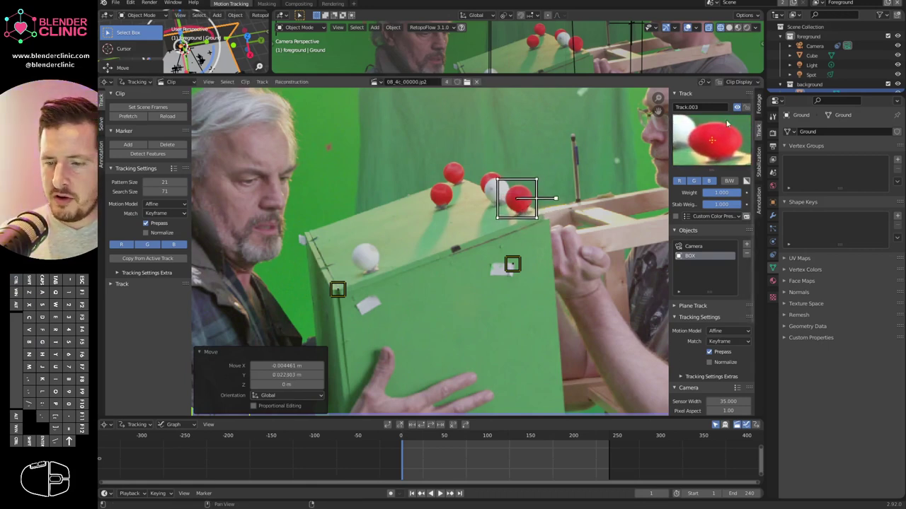
# Reposition the red ball's marker at frame 93, then remove that marker and return to frame 0.
pyautogui.moveTo(410, 447); pyautogui.dragTo(482, 450)
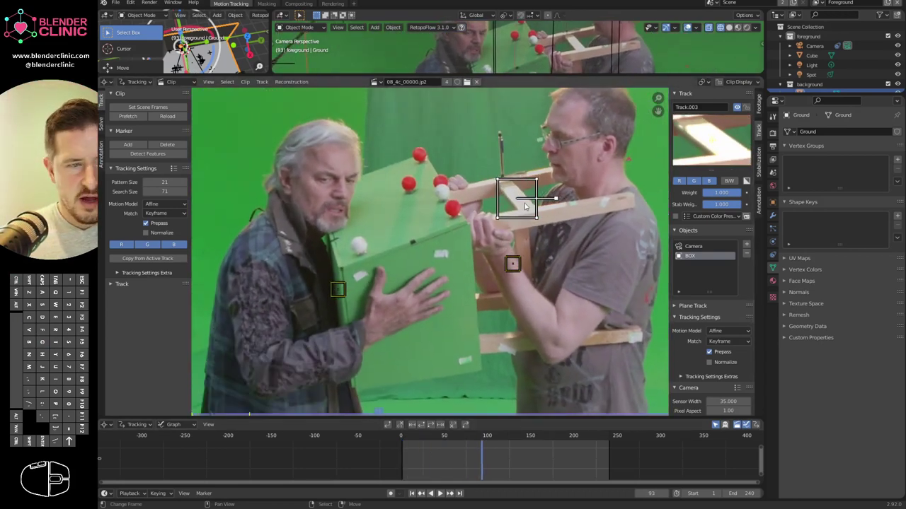
pyautogui.press('g')
pyautogui.click(468, 213)
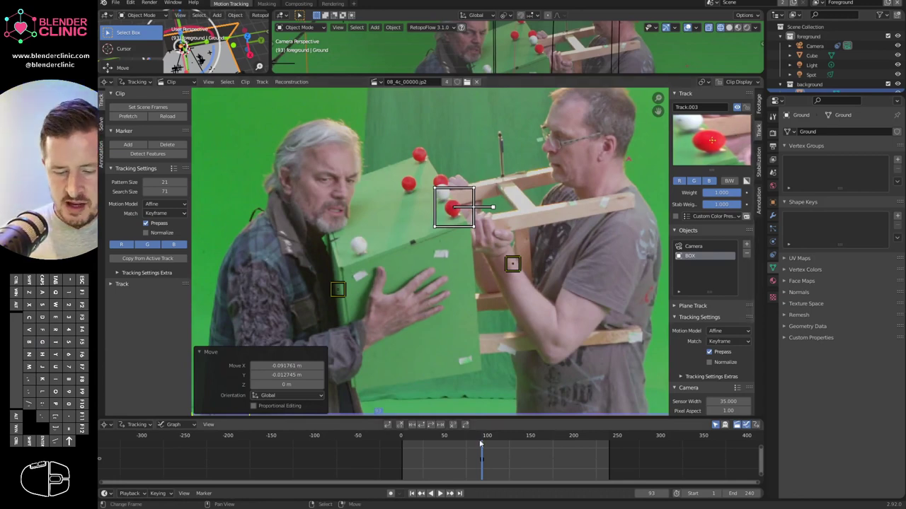
pyautogui.click(404, 202)
pyautogui.moveTo(420, 447); pyautogui.dragTo(389, 448)
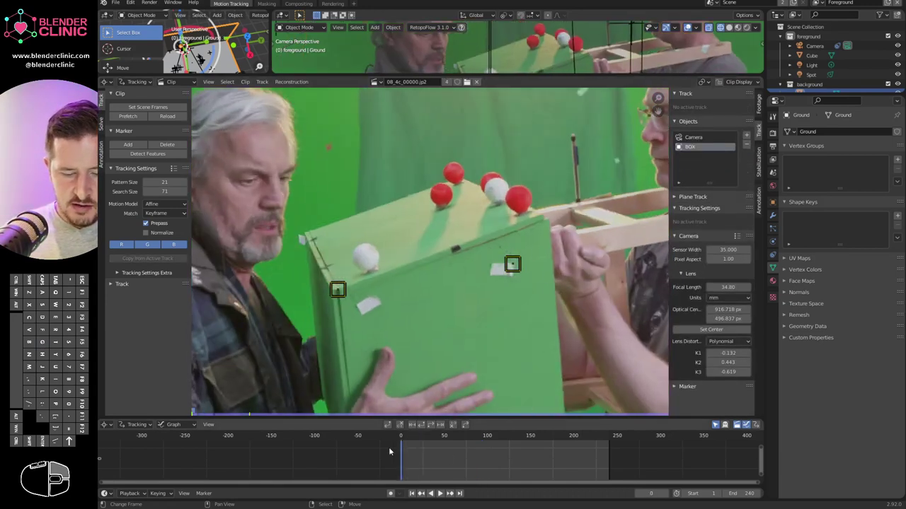
# Add markers at the contact points beneath three red balls, nudging and slightly shrinking the rearmost marker.
pyautogui.keyDown('ctrl'); pyautogui.click(523, 214); pyautogui.keyUp('ctrl')
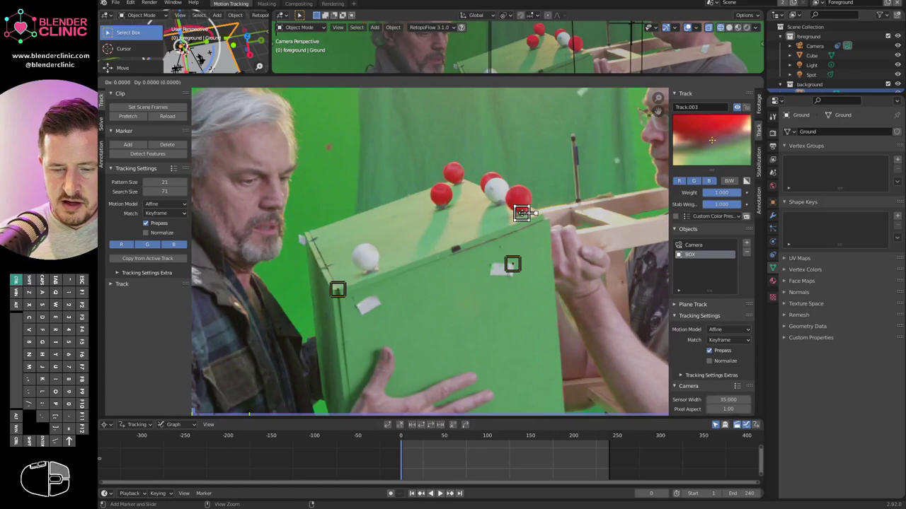
pyautogui.moveTo(445, 214); pyautogui.dragTo(481, 210, button='middle')
pyautogui.keyDown('ctrl'); pyautogui.click(480, 208); pyautogui.keyUp('ctrl')
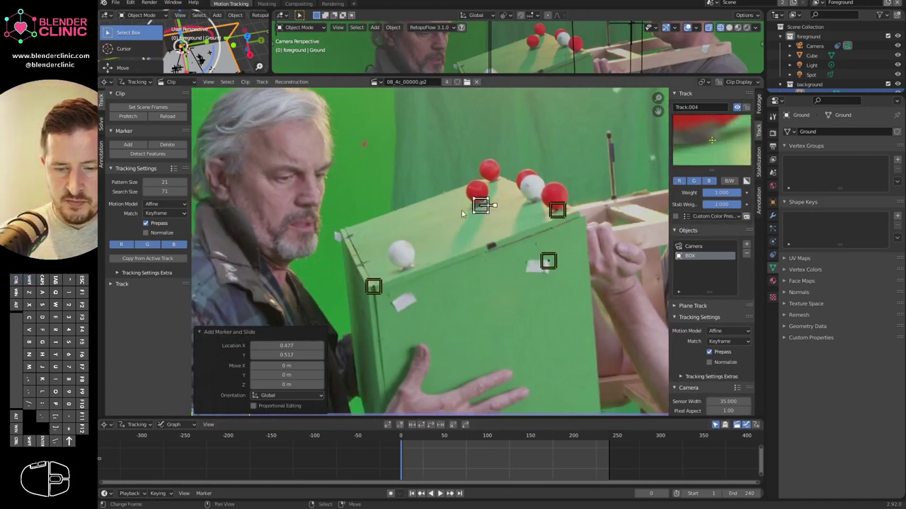
pyautogui.keyDown('ctrl'); pyautogui.click(493, 183); pyautogui.keyUp('ctrl')
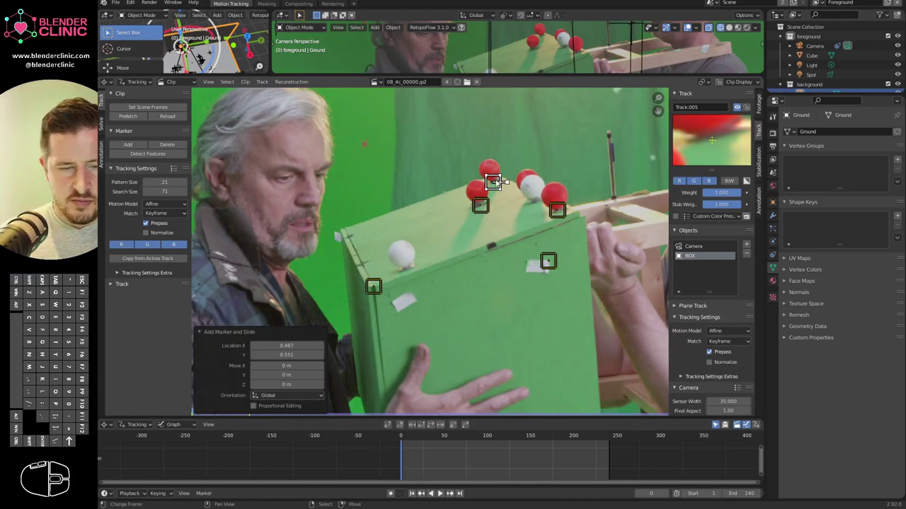
pyautogui.press('g')
pyautogui.click(497, 183)
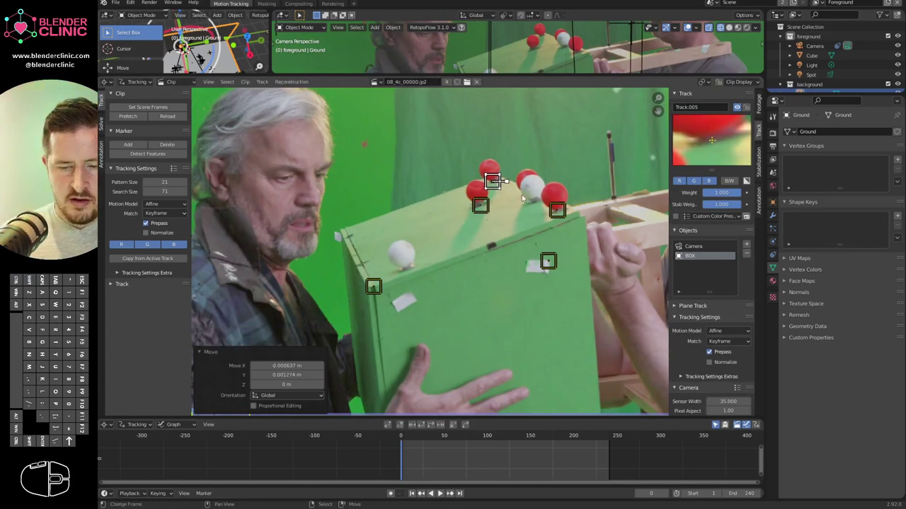
pyautogui.press('s')
pyautogui.click(496, 179)
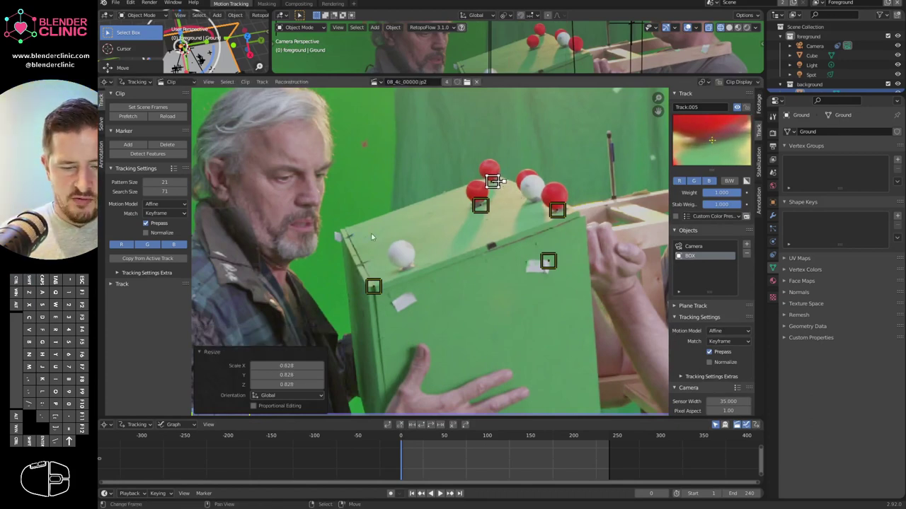
# Add a marker on the drawn cross at the box top's left edge, shrink it, and align it with the cross.
pyautogui.moveTo(404, 241); pyautogui.dragTo(448, 228, button='middle')
pyautogui.keyDown('ctrl'); pyautogui.click(406, 250); pyautogui.keyUp('ctrl')
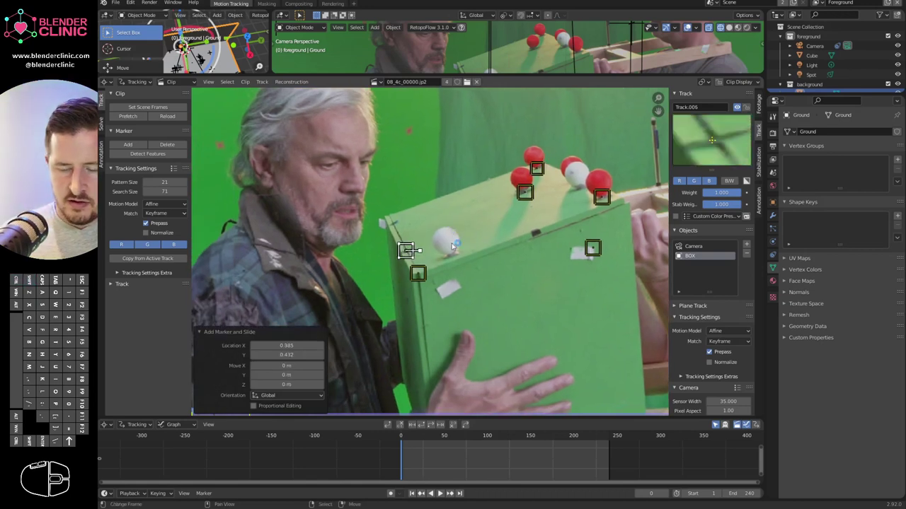
pyautogui.press('s')
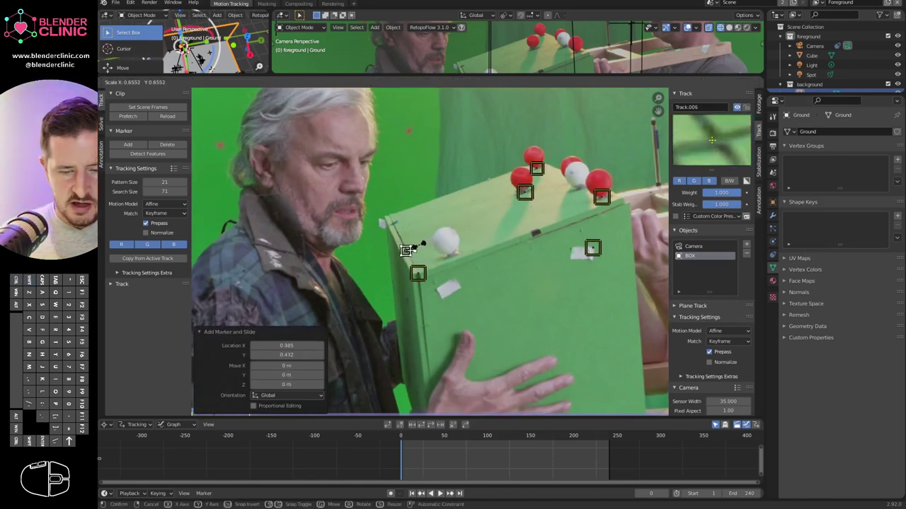
pyautogui.click(414, 253)
pyautogui.press('g')
pyautogui.click(409, 253)
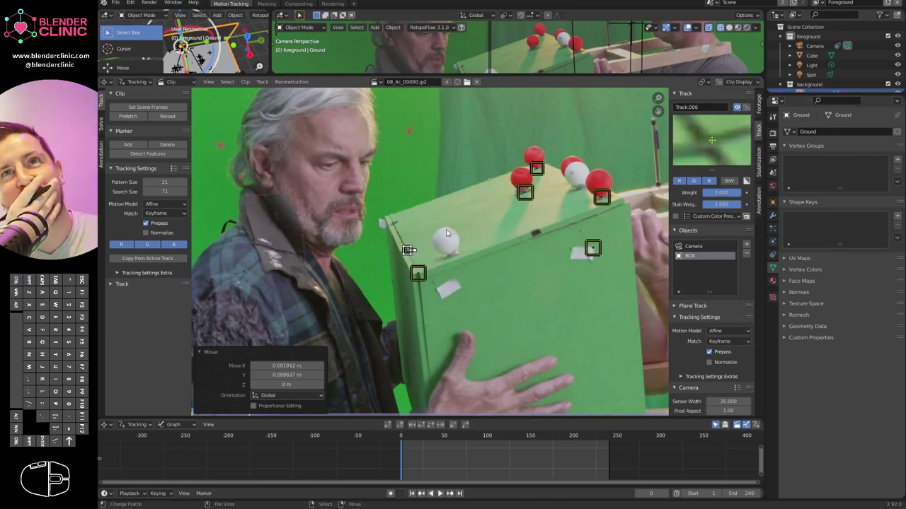
# Add markers beneath the white ball beside the red ones and at two tape pieces on the lower wooden beam.
pyautogui.keyDown('shift'); pyautogui.moveTo(611, 216); pyautogui.dragTo(559, 207, button='middle'); pyautogui.keyUp('shift')
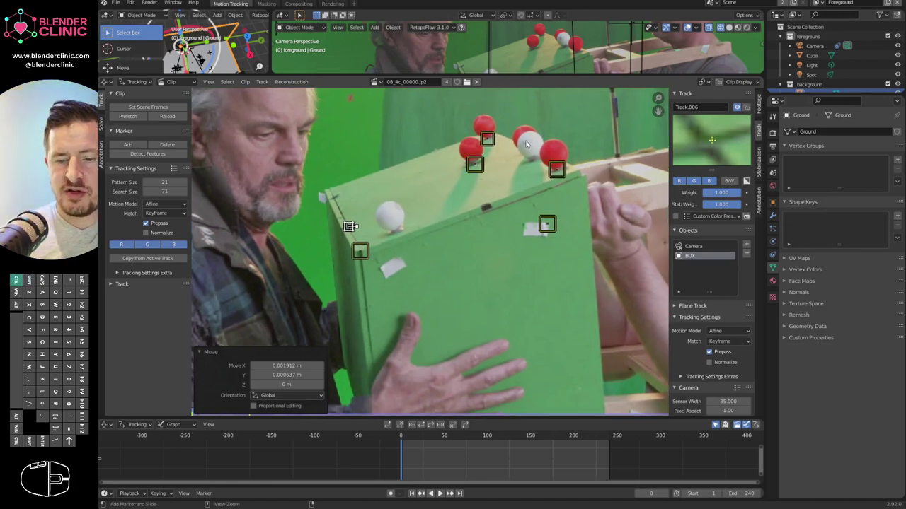
pyautogui.keyDown('ctrl'); pyautogui.click(534, 164); pyautogui.keyUp('ctrl')
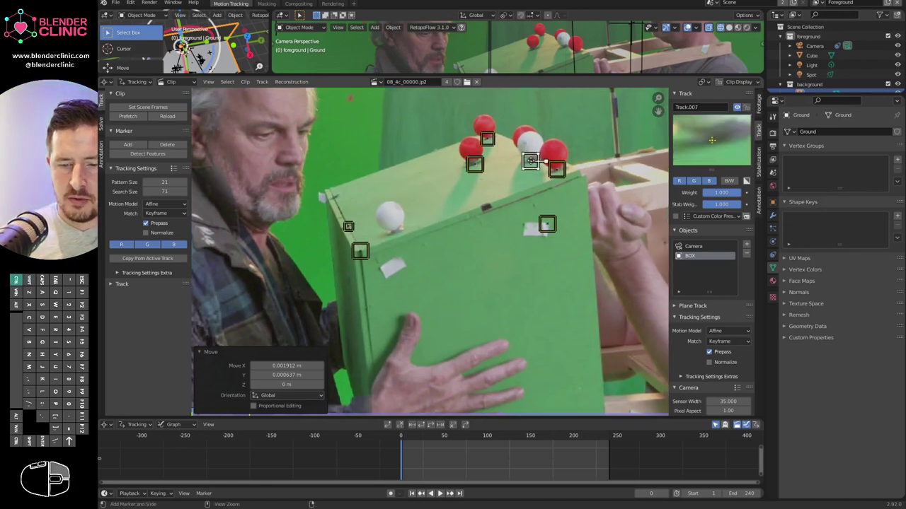
pyautogui.hotkey('ctrl', 't')
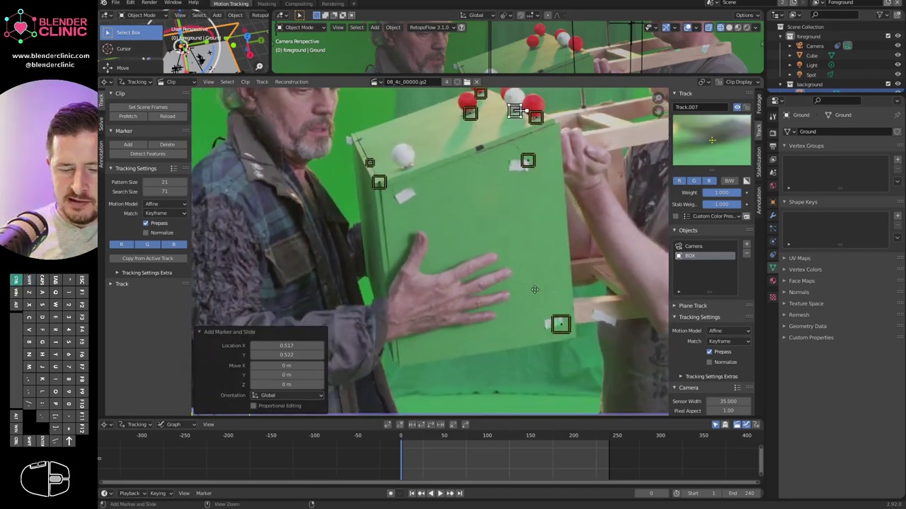
pyautogui.keyDown('ctrl'); pyautogui.click(503, 300); pyautogui.keyUp('ctrl')
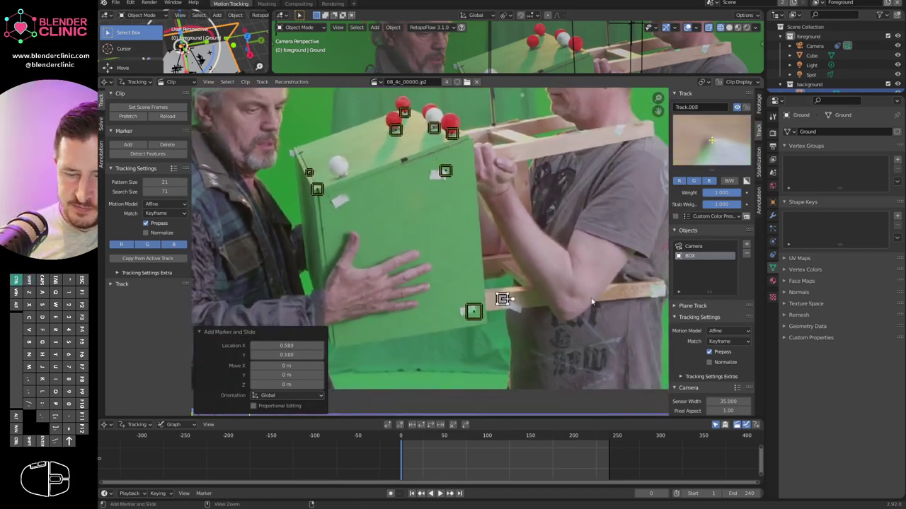
pyautogui.keyDown('ctrl'); pyautogui.click(651, 293); pyautogui.keyUp('ctrl')
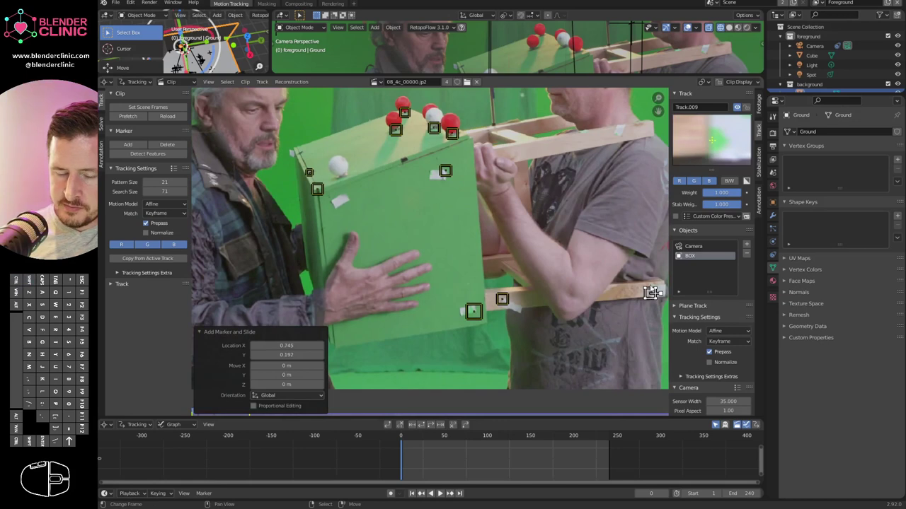
# Select all of the BOX object's markers and track them forward through the clip.
pyautogui.press('a')
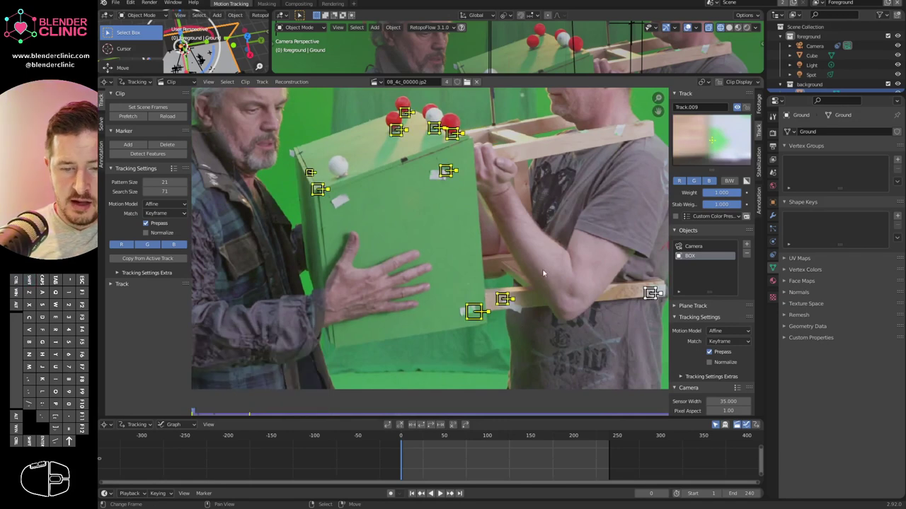
pyautogui.click(439, 425)
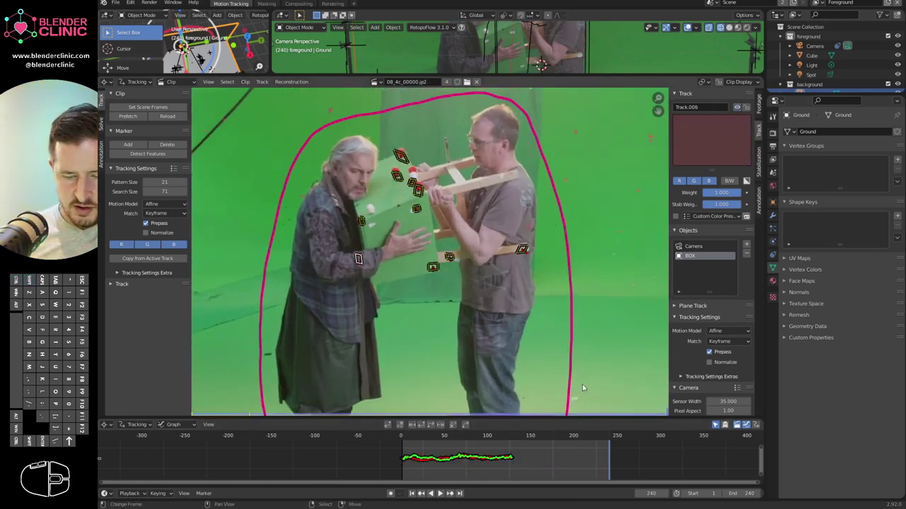
# At frame 126, shrink and reshape the pattern area of Track.006 at the box corner by repositioning its four corners.
pyautogui.moveTo(600, 456); pyautogui.dragTo(511, 459)
pyautogui.keyDown('ctrl'); pyautogui.moveTo(403, 371); pyautogui.dragTo(414, 177, button='middle'); pyautogui.keyUp('ctrl')
pyautogui.moveTo(360, 294); pyautogui.dragTo(600, 203, button='middle')
pyautogui.moveTo(531, 212)
pyautogui.keyDown('ctrl'); pyautogui.mouseDown(button='middle')
pyautogui.moveTo(549, 171)
pyautogui.moveTo(487, 257)
pyautogui.mouseUp(button='middle'); pyautogui.keyUp('ctrl')
pyautogui.keyDown('ctrl'); pyautogui.moveTo(411, 301); pyautogui.dragTo(424, 271, button='middle'); pyautogui.keyUp('ctrl')
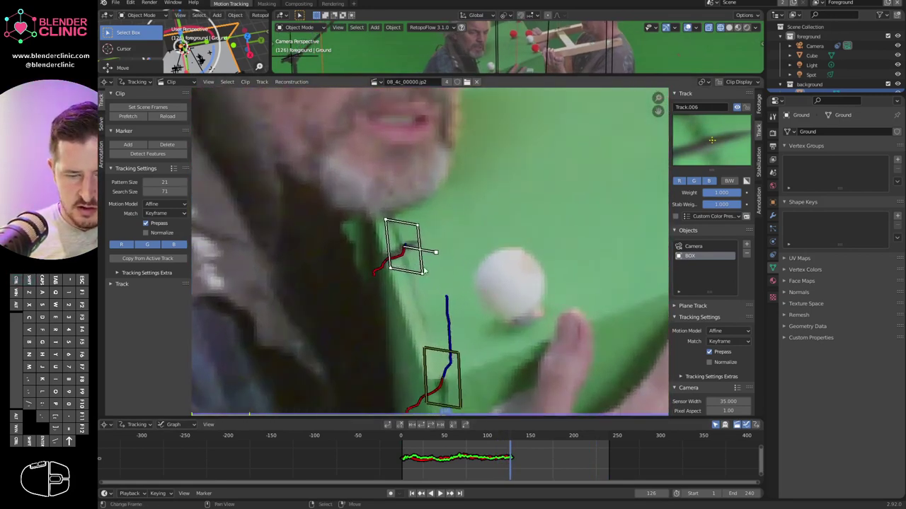
pyautogui.moveTo(390, 269); pyautogui.dragTo(384, 279, button='right')
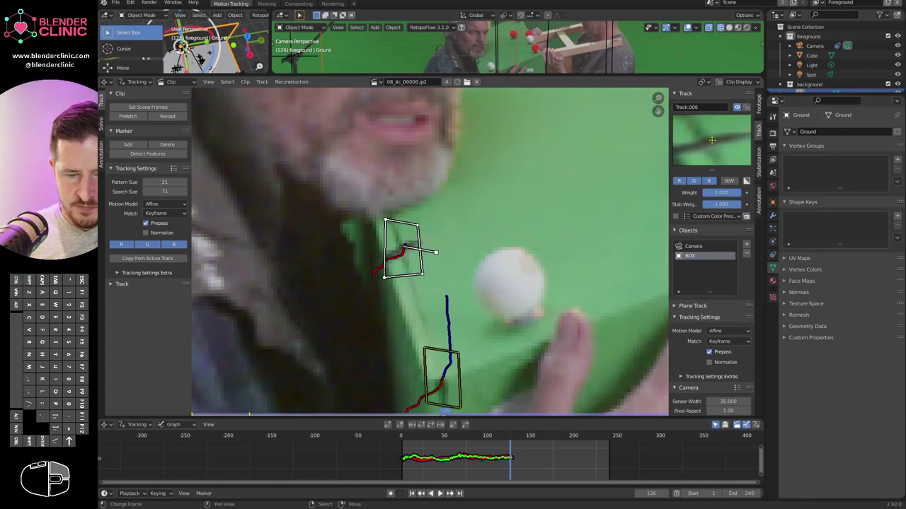
pyautogui.moveTo(385, 220); pyautogui.dragTo(382, 229)
pyautogui.moveTo(384, 229); pyautogui.dragTo(382, 229, button='right')
pyautogui.moveTo(417, 226); pyautogui.dragTo(421, 231, button='right')
pyautogui.moveTo(422, 273); pyautogui.dragTo(421, 268, button='right')
pyautogui.moveTo(384, 278); pyautogui.dragTo(384, 268, button='right')
pyautogui.moveTo(383, 229); pyautogui.dragTo(386, 235, button='right')
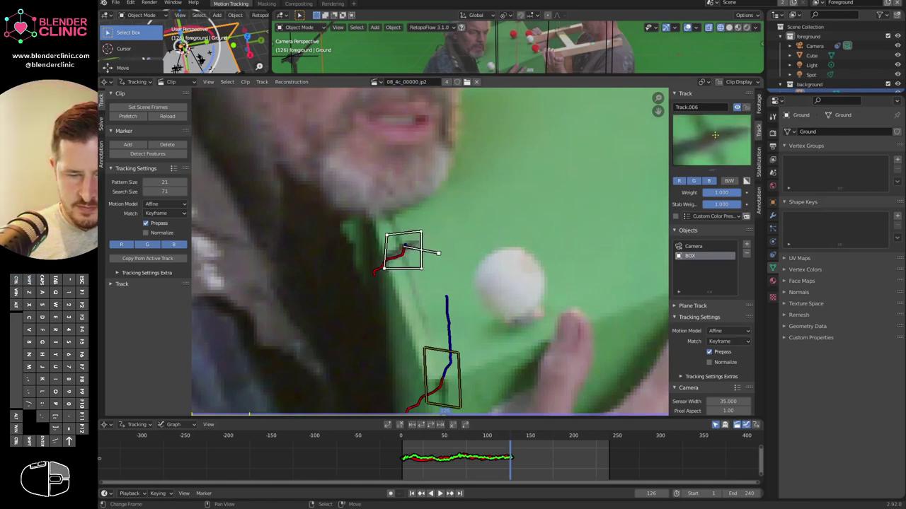
# Track the reshaped marker forward through the rest of the clip to frame 240.
pyautogui.click(442, 425)
pyautogui.click(432, 425)
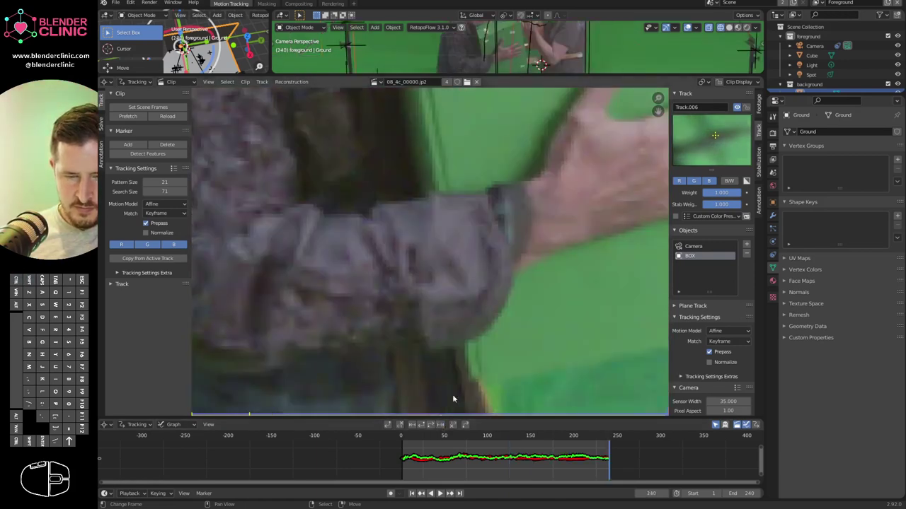
pyautogui.keyDown('ctrl'); pyautogui.click(509, 321); pyautogui.keyUp('ctrl')
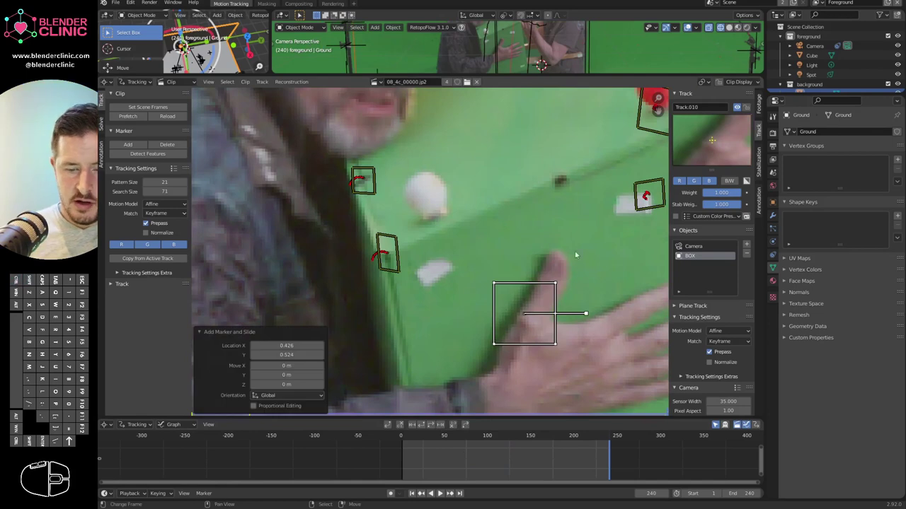
pyautogui.hotkey('ctrl', 'z')
pyautogui.scroll(-6, 593, 318)
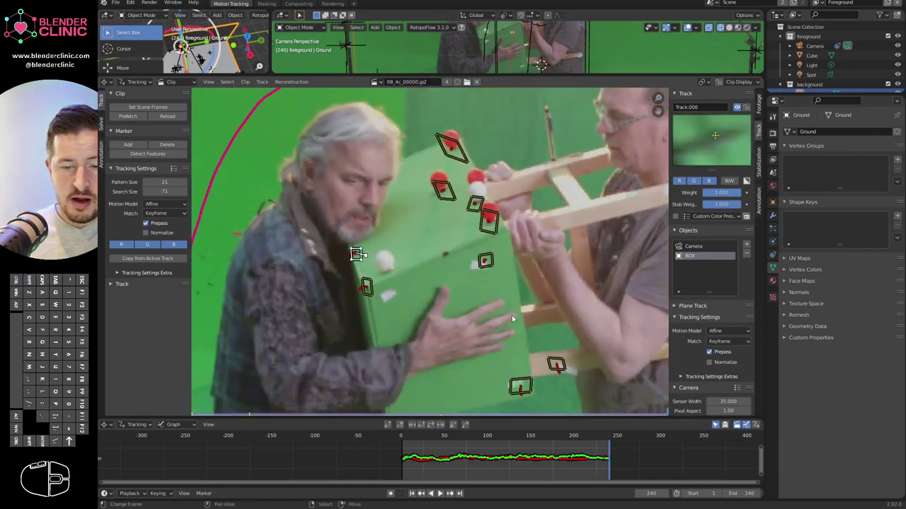
# Select all markers of the BOX object and solve its object motion.
pyautogui.press('a')
pyautogui.keyDown('shift'); pyautogui.moveTo(595, 374); pyautogui.dragTo(443, 354, button='middle'); pyautogui.keyUp('shift')
pyautogui.moveTo(626, 76); pyautogui.dragTo(625, 273)
pyautogui.keyDown('ctrl'); pyautogui.moveTo(599, 315); pyautogui.dragTo(518, 385, button='middle'); pyautogui.keyUp('ctrl')
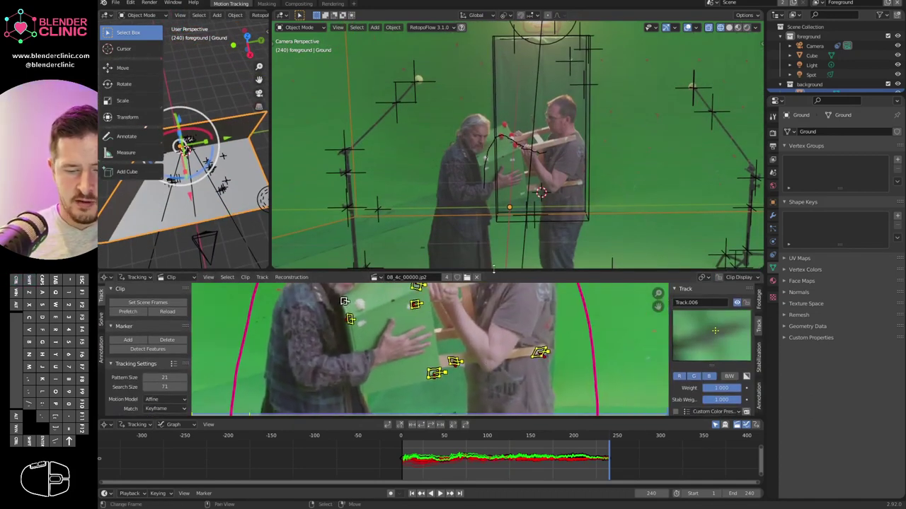
pyautogui.moveTo(519, 272); pyautogui.dragTo(519, 174)
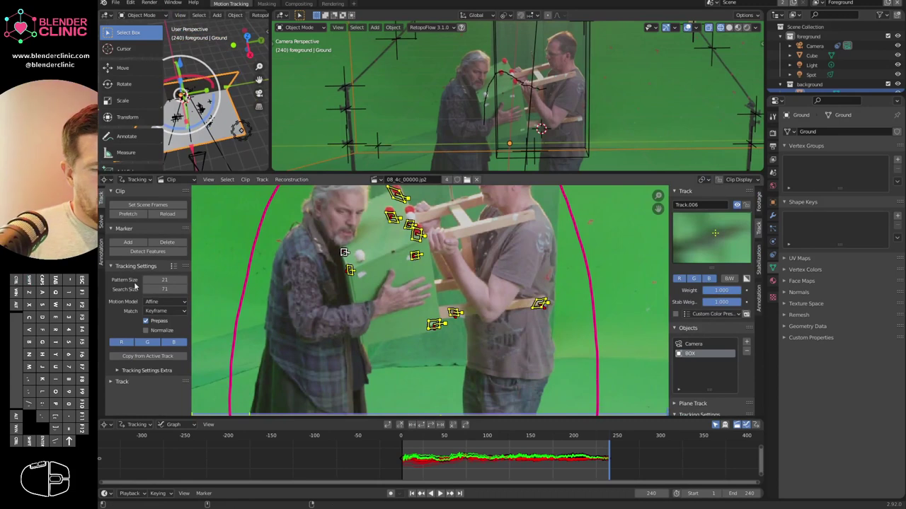
pyautogui.click(102, 223)
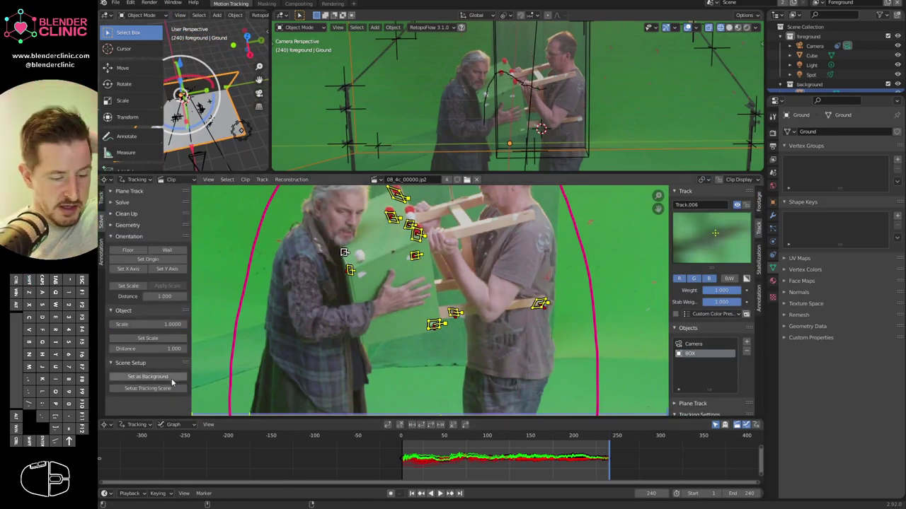
pyautogui.moveTo(139, 226); pyautogui.dragTo(141, 202)
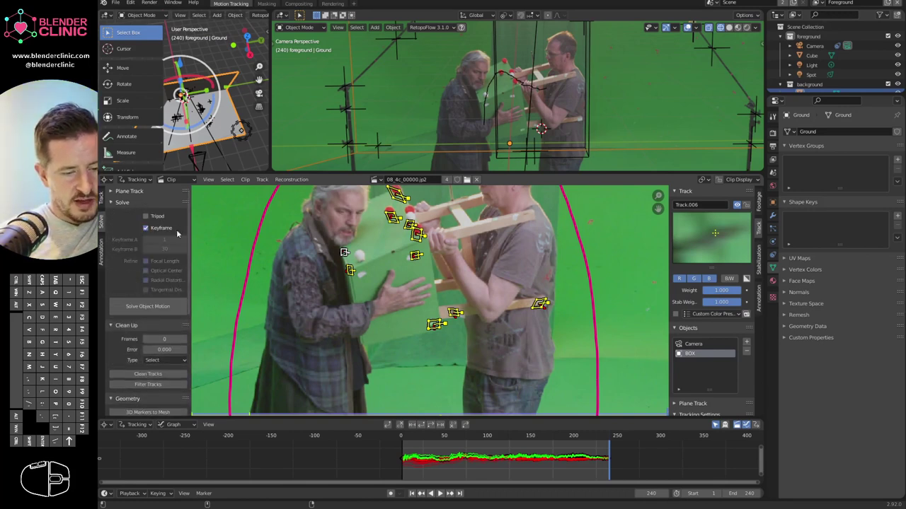
pyautogui.click(160, 310)
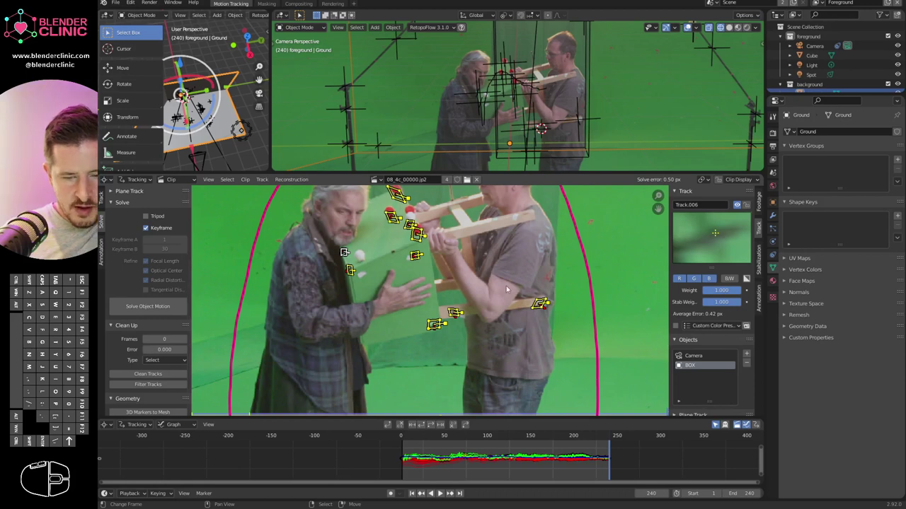
# Convert the BOX object's 3D markers to a mesh and inspect the resulting points in the 3D view.
pyautogui.moveTo(534, 163); pyautogui.dragTo(598, 127, button='middle')
pyautogui.scroll(-5, 134, 283)
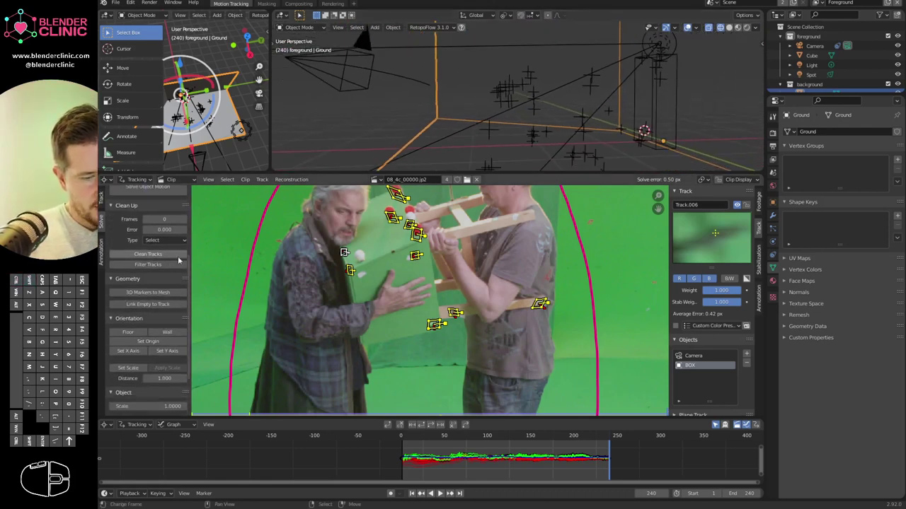
pyautogui.click(126, 206)
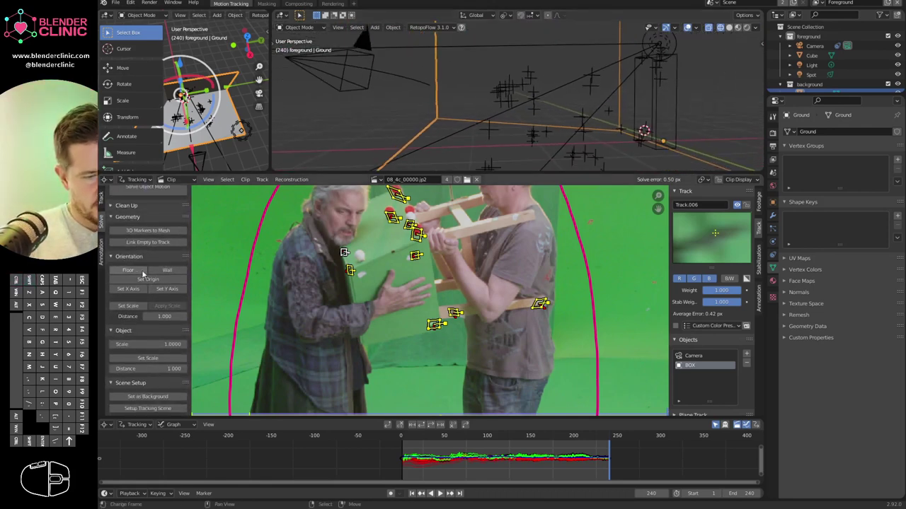
pyautogui.click(165, 233)
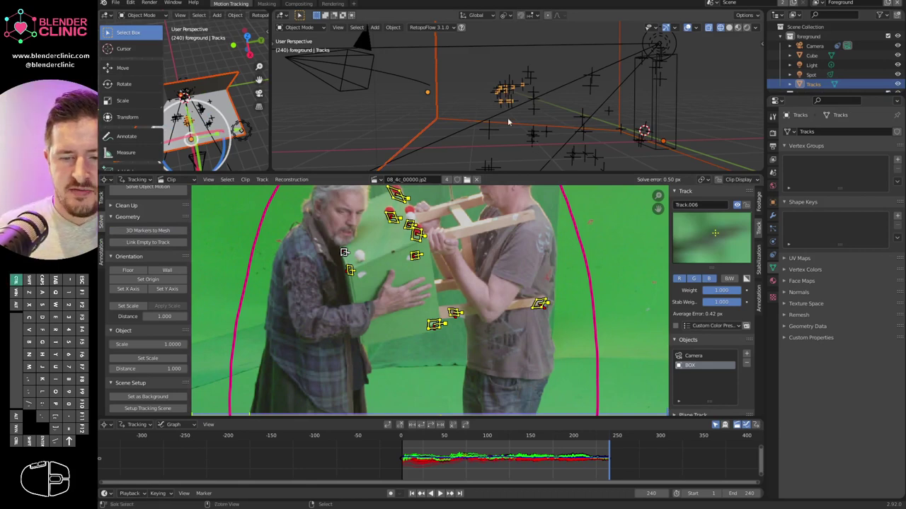
pyautogui.press('KP_Decimal')
pyautogui.moveTo(559, 99); pyautogui.dragTo(489, 119, button='middle')
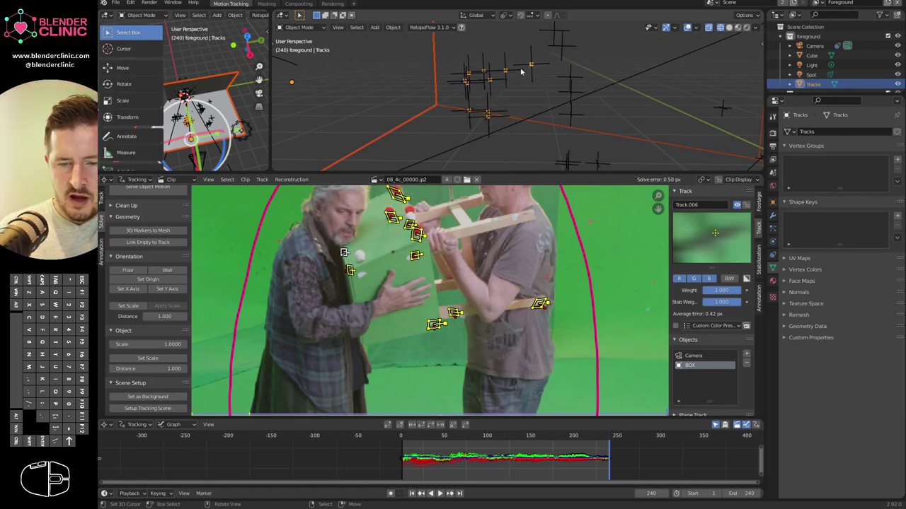
pyautogui.moveTo(521, 71); pyautogui.dragTo(509, 88, button='middle')
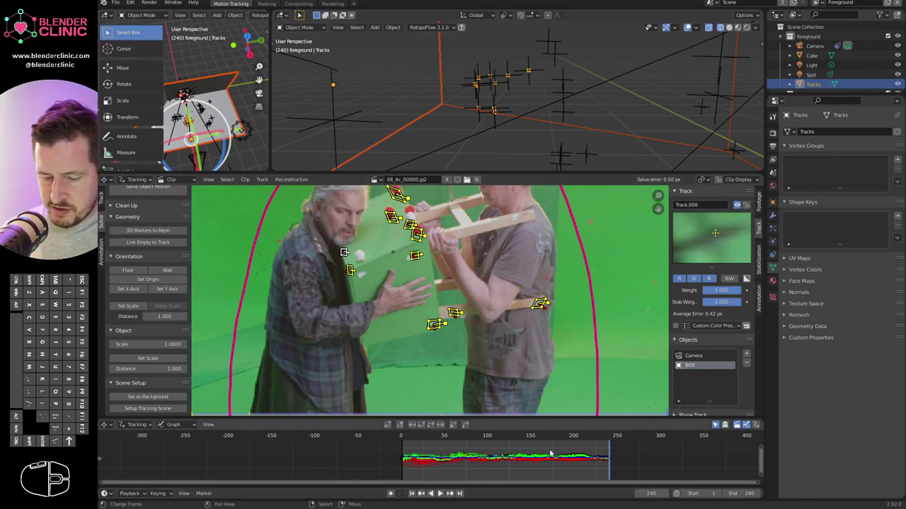
# Set the current frame to 240.
pyautogui.moveTo(607, 451); pyautogui.dragTo(608, 472)
pyautogui.click(639, 494)
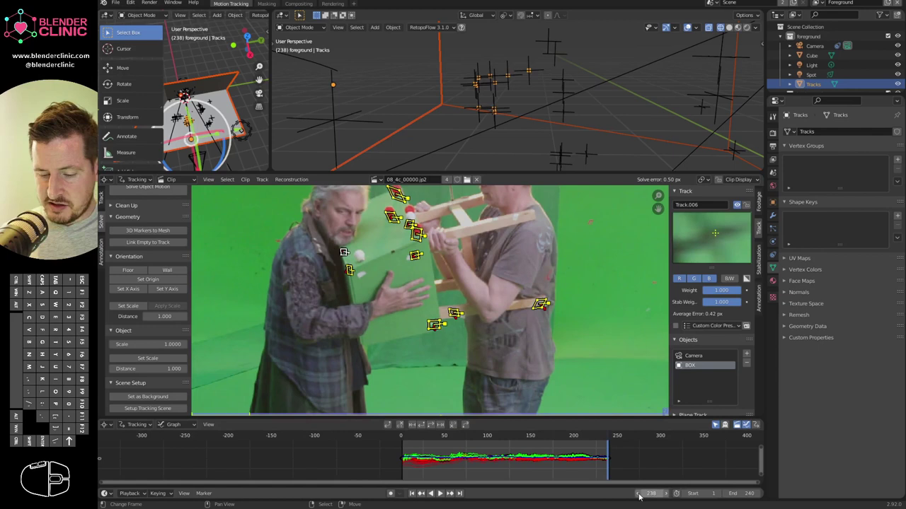
pyautogui.click(644, 495)
pyautogui.write('240')
pyautogui.press('Return')
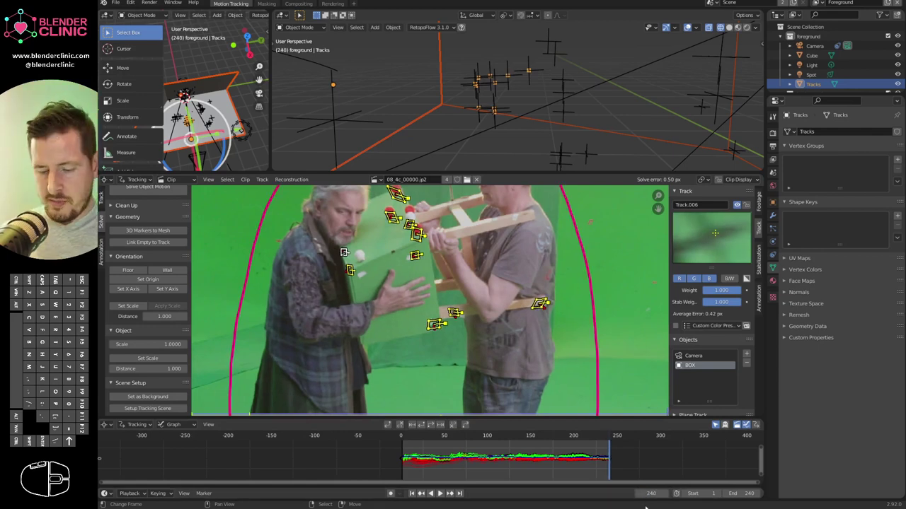
# Add an Object Solver constraint to the Tracks mesh with object BOX and camera Camera, and set its inverse.
pyautogui.click(773, 216)
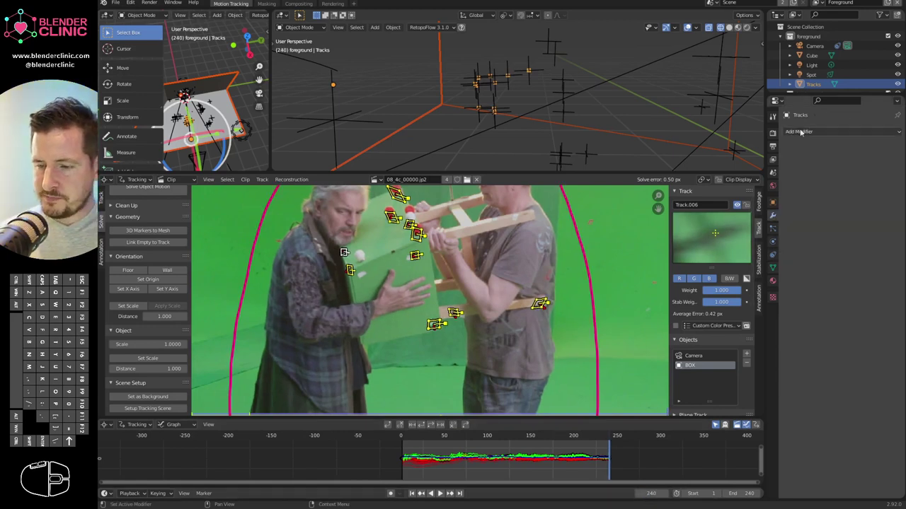
pyautogui.click(773, 269)
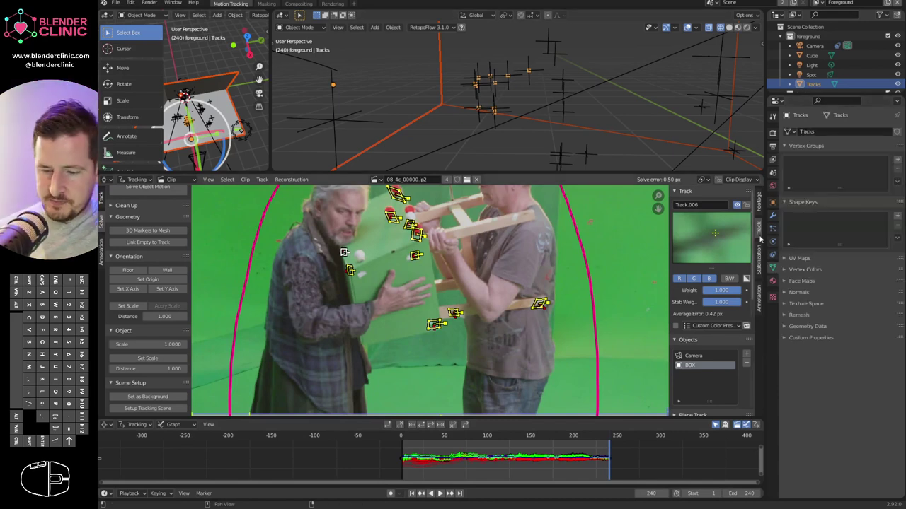
pyautogui.click(772, 251)
pyautogui.click(814, 131)
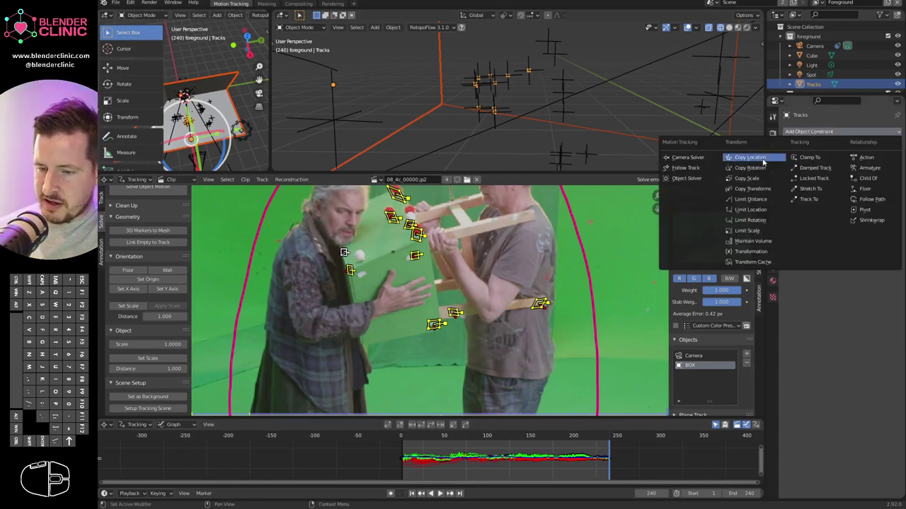
pyautogui.click(686, 179)
pyautogui.click(859, 175)
pyautogui.click(846, 190)
pyautogui.click(836, 186)
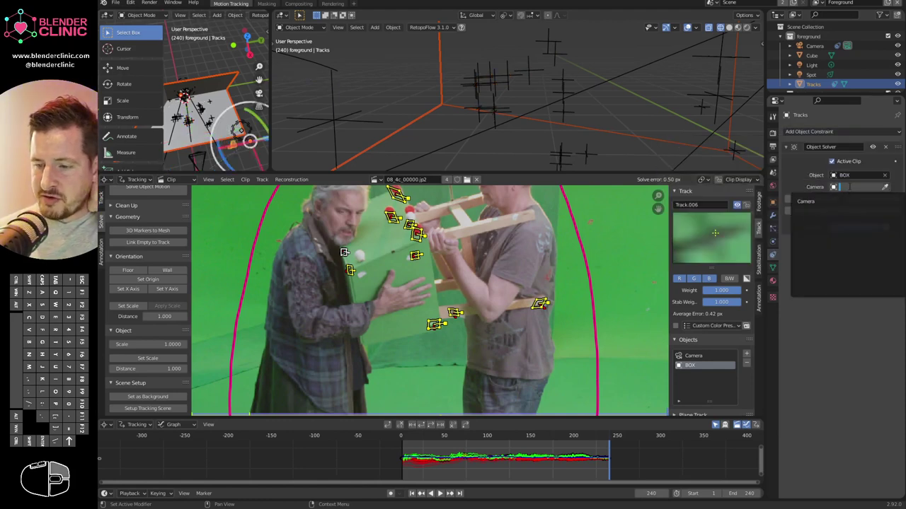
pyautogui.click(832, 201)
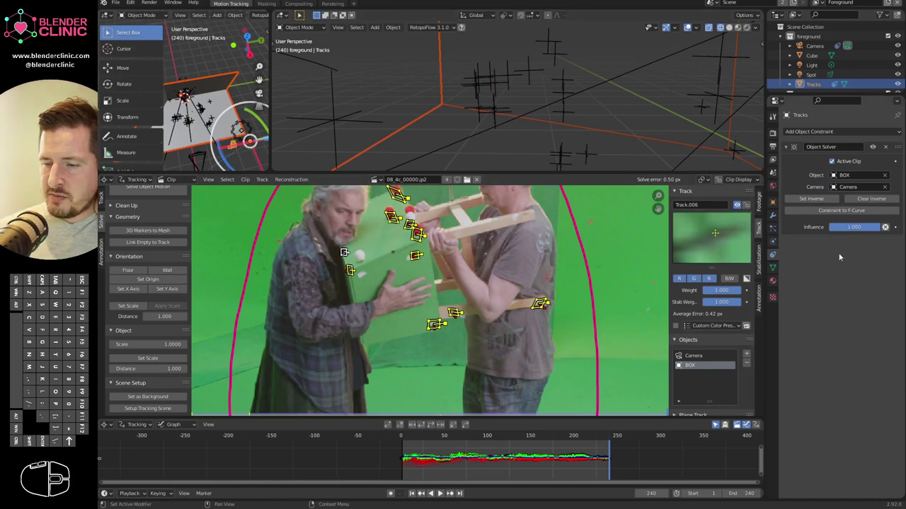
pyautogui.click(811, 199)
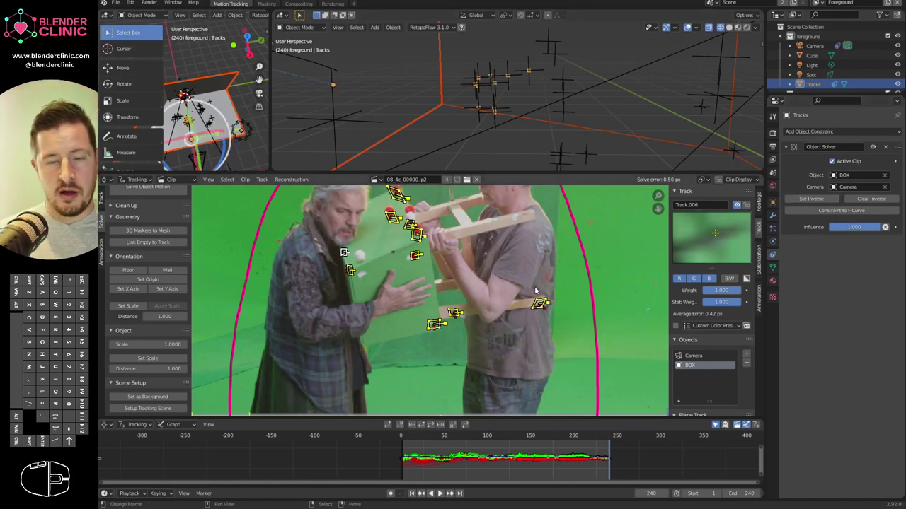
# At frame 0, examine through the enlarged camera view how the Tracks mesh points line up with the box and plank.
pyautogui.moveTo(601, 445); pyautogui.dragTo(394, 449)
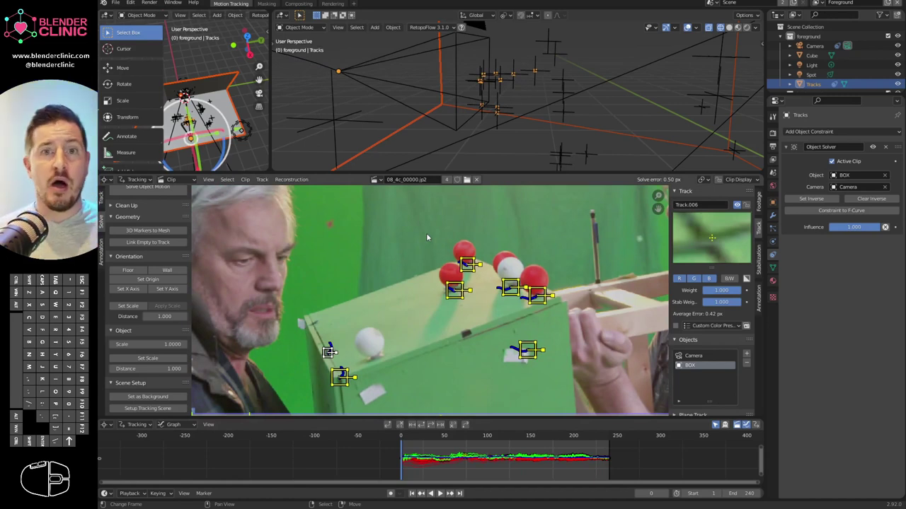
pyautogui.press('KP_0')
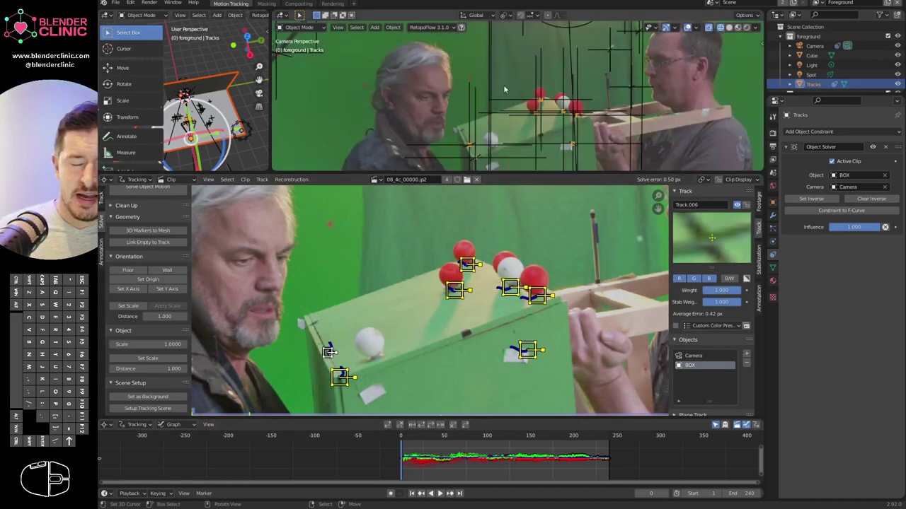
pyautogui.moveTo(584, 174); pyautogui.dragTo(586, 380)
pyautogui.keyDown('shift'); pyautogui.moveTo(592, 354); pyautogui.dragTo(554, 228, button='middle'); pyautogui.keyUp('shift')
pyautogui.keyDown('ctrl'); pyautogui.moveTo(605, 240); pyautogui.dragTo(600, 150, button='middle'); pyautogui.keyUp('ctrl')
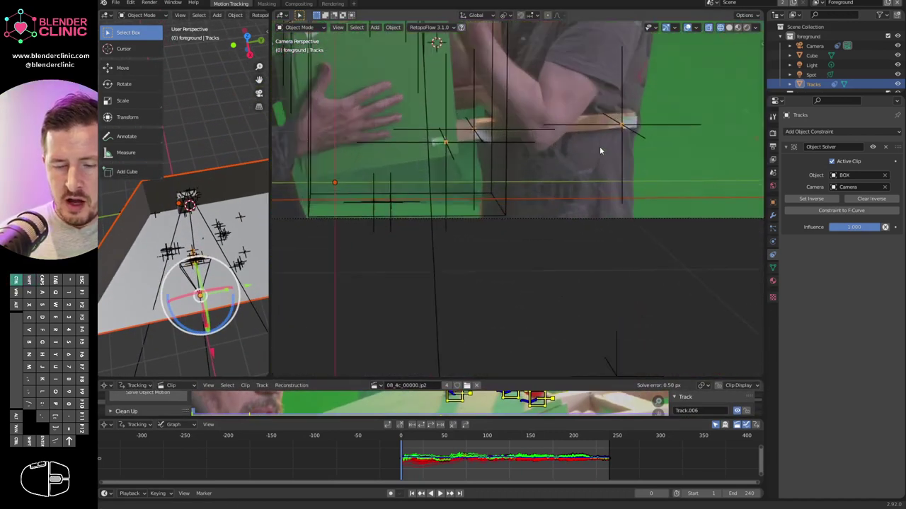
pyautogui.scroll(2, 578, 170)
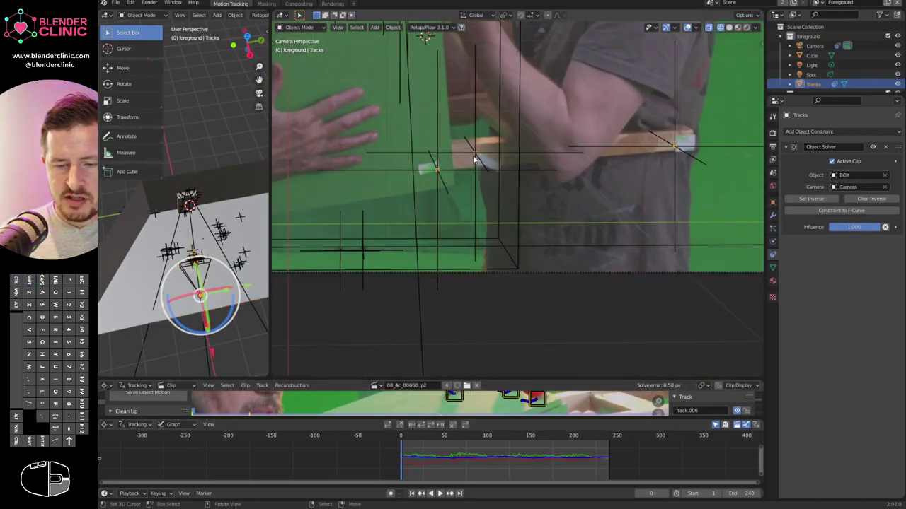
# Enter Edit Mode on the Tracks mesh and select all of its vertices.
pyautogui.keyDown('shift'); pyautogui.click(676, 148); pyautogui.keyUp('shift')
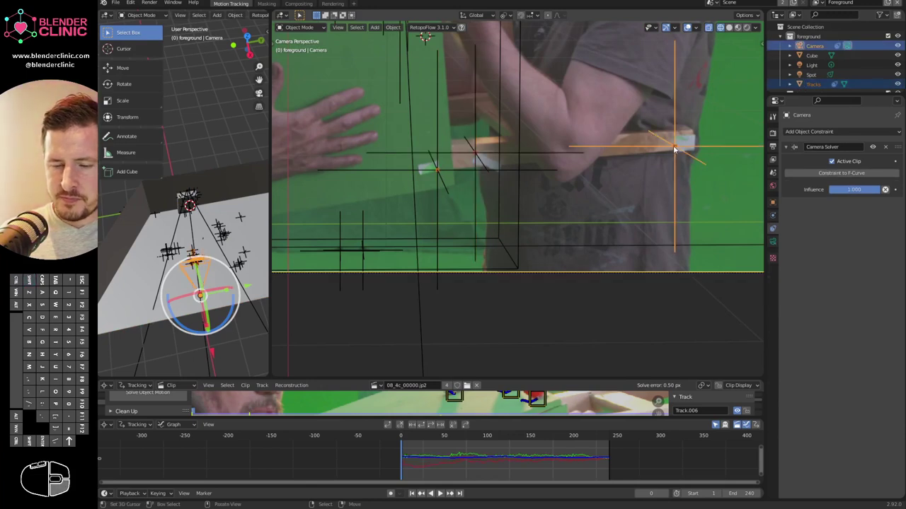
pyautogui.rightClick(674, 148)
pyautogui.press('Tab')
pyautogui.press('Escape')
pyautogui.rightClick(675, 149)
pyautogui.click(674, 148)
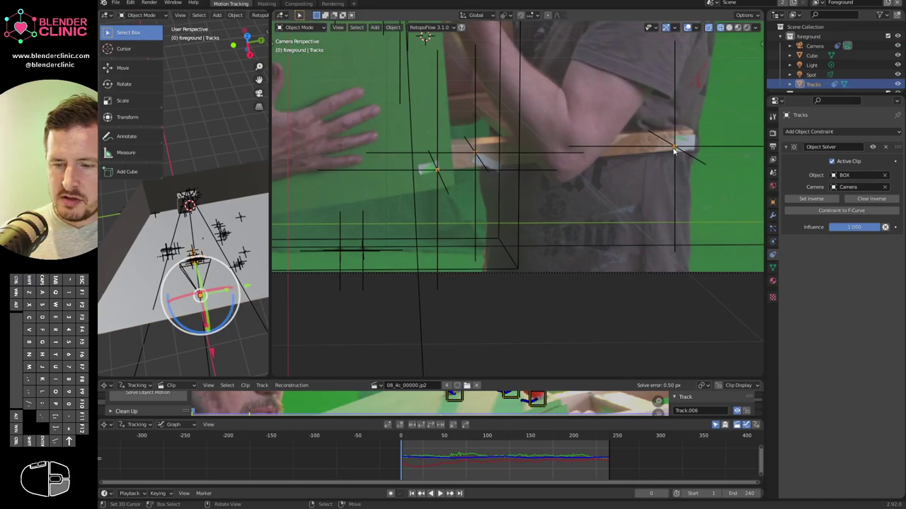
pyautogui.press('Tab')
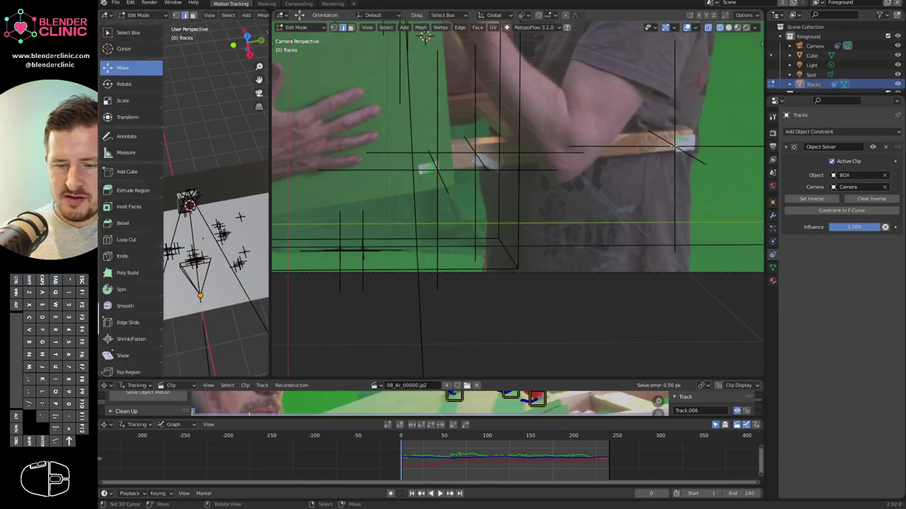
pyautogui.press('Tab')
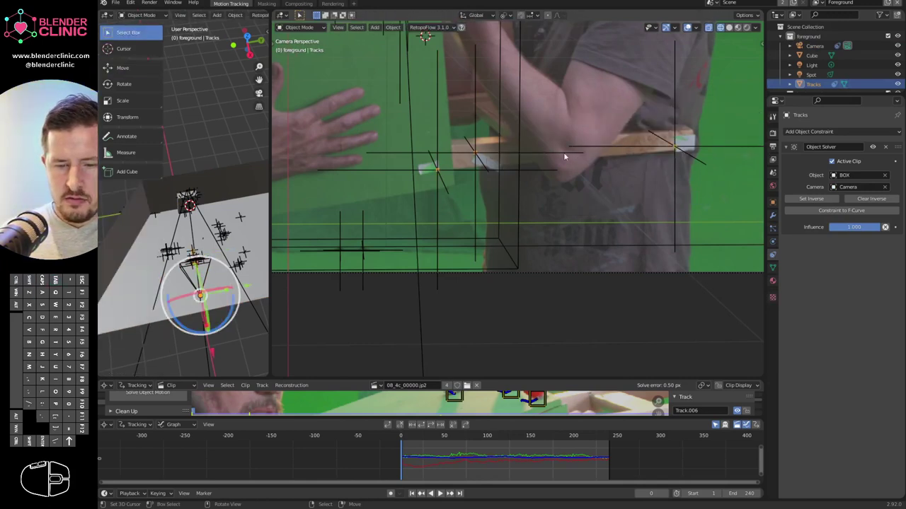
pyautogui.press('Tab')
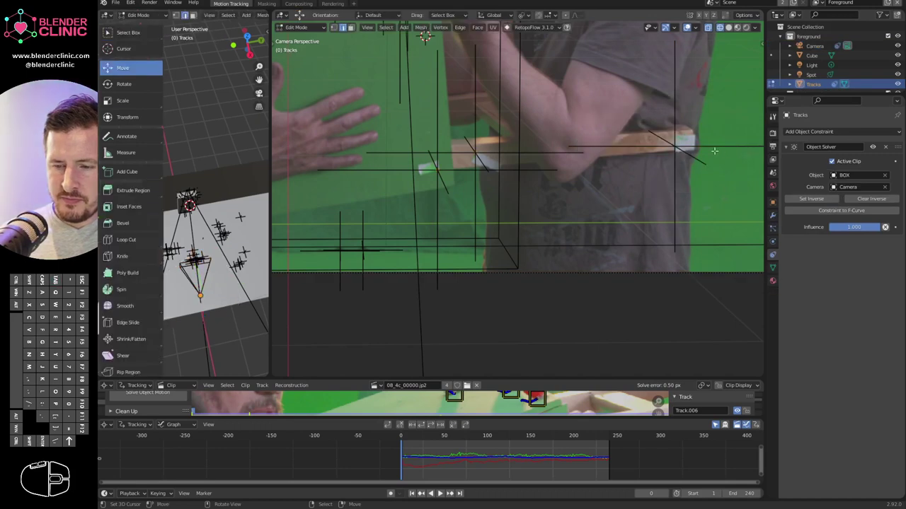
pyautogui.press('a')
# At frame 240, switch to vertex selection and connect the two lower plank marker points with an edge.
pyautogui.moveTo(479, 460); pyautogui.dragTo(609, 460)
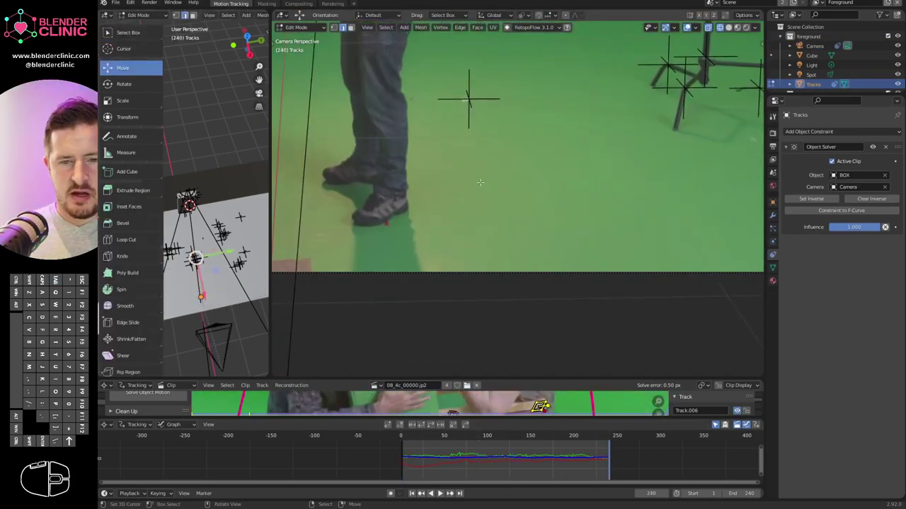
pyautogui.scroll(-6, 484, 131)
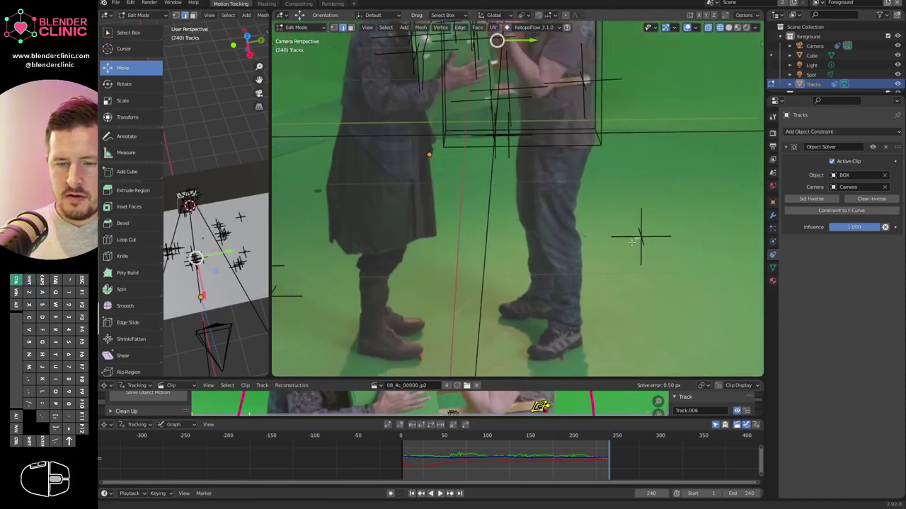
pyautogui.scroll(2, 577, 208)
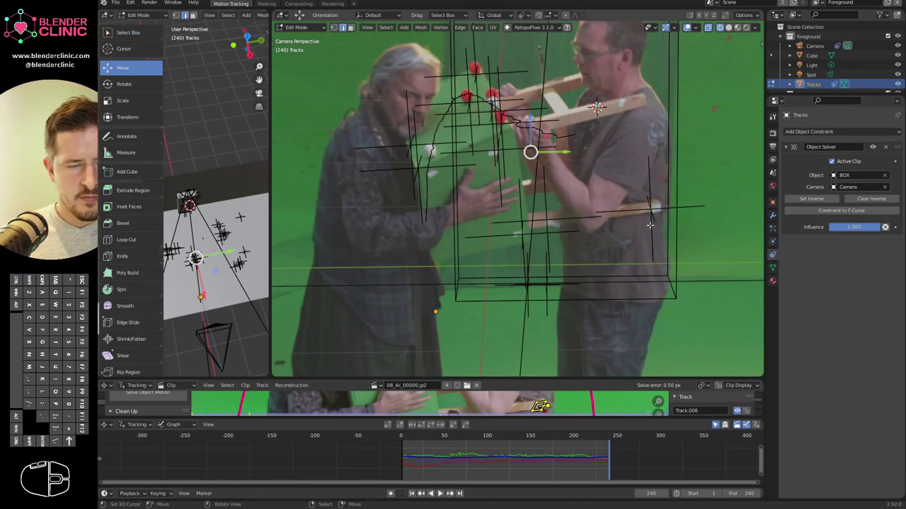
pyautogui.click(333, 27)
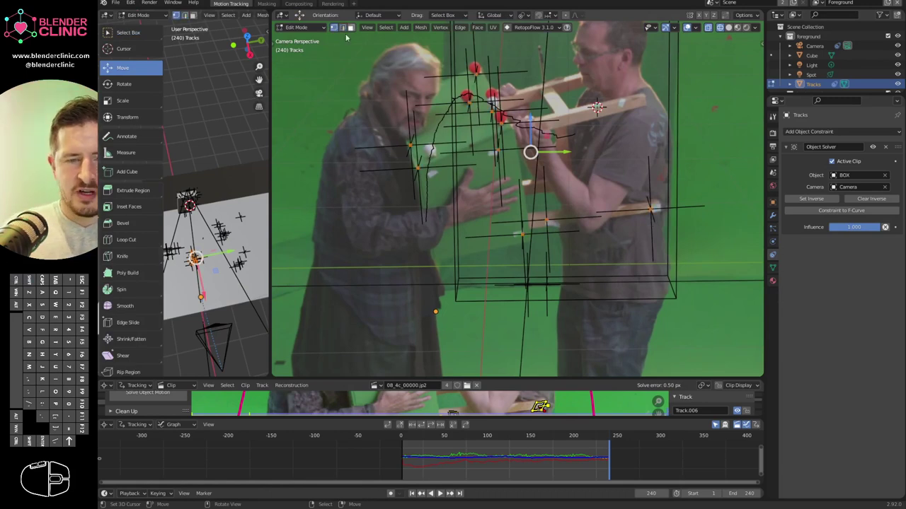
pyautogui.scroll(2, 636, 201)
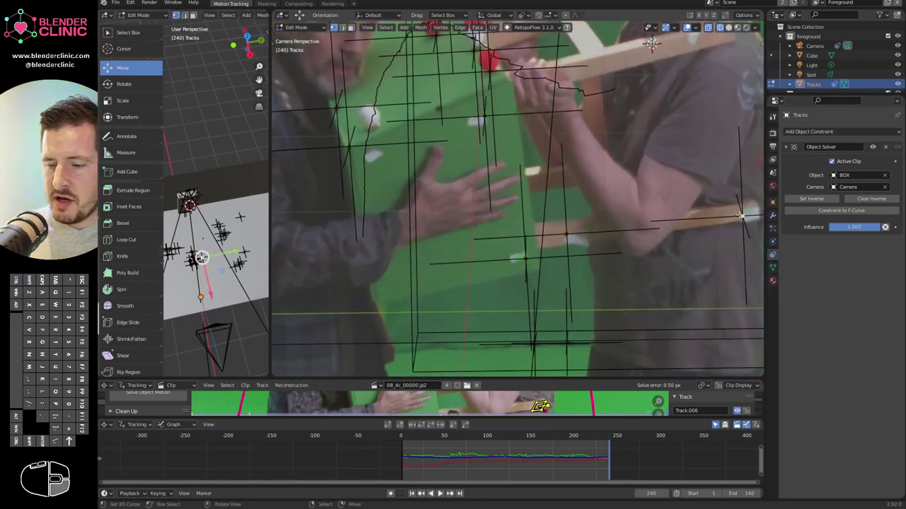
pyautogui.scroll(2, 629, 223)
pyautogui.keyDown('shift'); pyautogui.moveTo(629, 222); pyautogui.dragTo(630, 217, button='middle'); pyautogui.keyUp('shift')
pyautogui.keyDown('shift'); pyautogui.rightClick(496, 205); pyautogui.keyUp('shift')
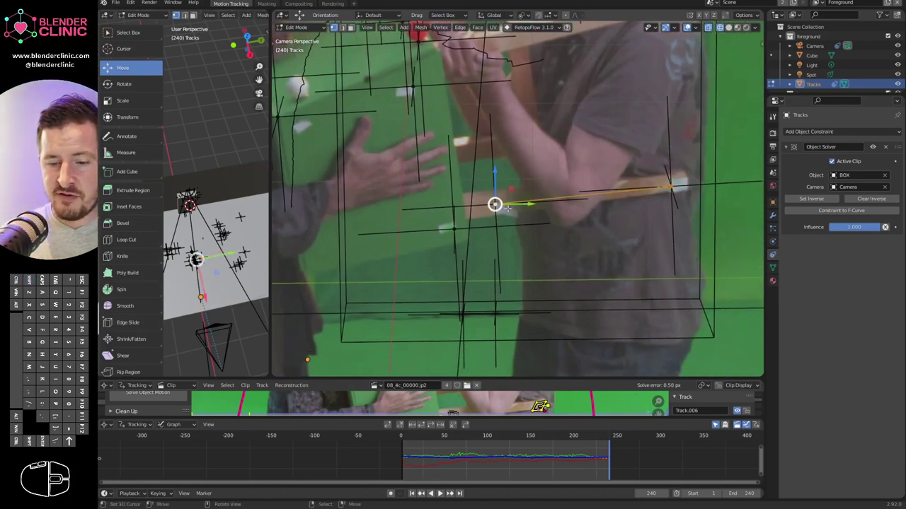
# Extrude the plank edge and raise the new edge along Z to form a narrow face.
pyautogui.press('e')
pyautogui.rightClick(617, 208)
pyautogui.moveTo(497, 188); pyautogui.dragTo(497, 183)
pyautogui.click(497, 183)
# Move the narrow face's corner vertices along Y and Z onto the corners of the lower plank in the footage.
pyautogui.rightClick(670, 177)
pyautogui.rightClick(670, 185)
pyautogui.moveTo(692, 184)
pyautogui.mouseDown()
pyautogui.moveTo(706, 183)
pyautogui.moveTo(689, 169)
pyautogui.moveTo(700, 184)
pyautogui.mouseUp()
pyautogui.rightClick(685, 167)
pyautogui.rightClick(688, 184)
pyautogui.moveTo(688, 172); pyautogui.dragTo(687, 178)
pyautogui.rightClick(496, 205)
pyautogui.moveTo(525, 204); pyautogui.dragTo(496, 219)
pyautogui.moveTo(467, 187); pyautogui.dragTo(466, 192)
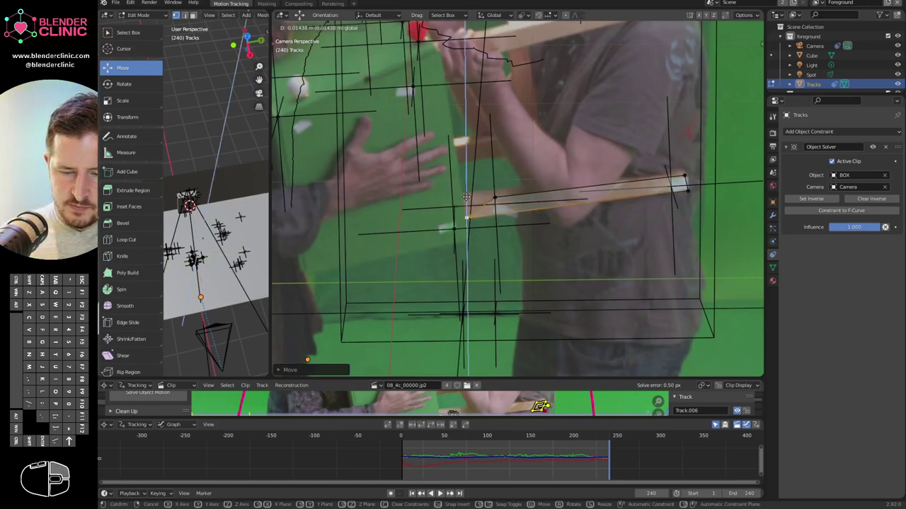
pyautogui.hotkey('shift', 'z')
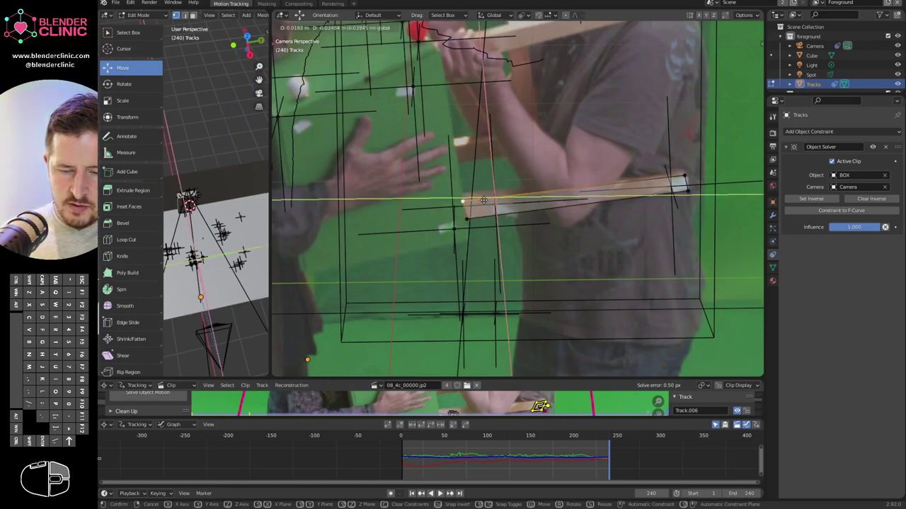
pyautogui.moveTo(484, 200); pyautogui.dragTo(464, 177)
# In Front Orthographic view, move the selected upper vertex of the plank face along X to line up above the vertex beneath it.
pyautogui.keyDown('ctrl'); pyautogui.moveTo(549, 202); pyautogui.dragTo(700, 271, button='middle'); pyautogui.keyUp('ctrl')
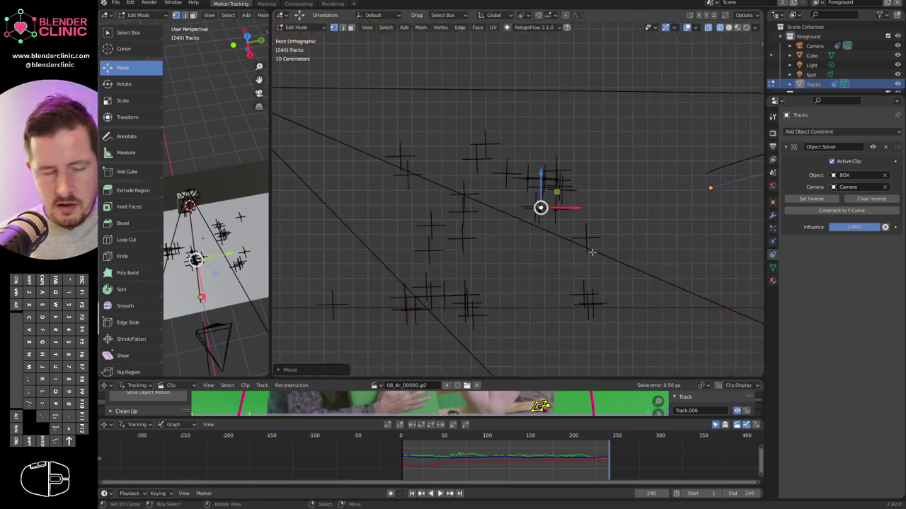
pyautogui.moveTo(591, 255); pyautogui.dragTo(593, 262, button='middle')
pyautogui.keyDown('ctrl'); pyautogui.moveTo(550, 237); pyautogui.dragTo(617, 190, button='middle'); pyautogui.keyUp('ctrl')
pyautogui.scroll(4, 569, 224)
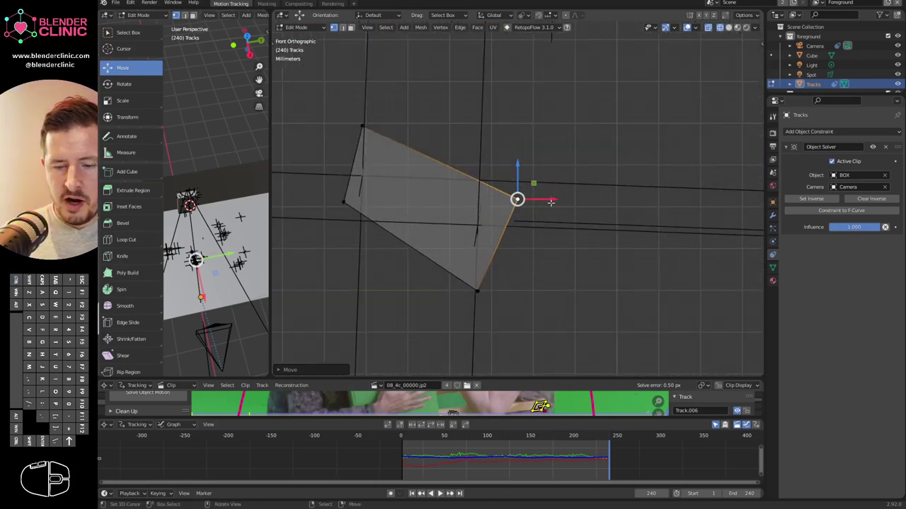
pyautogui.moveTo(551, 202); pyautogui.dragTo(516, 203)
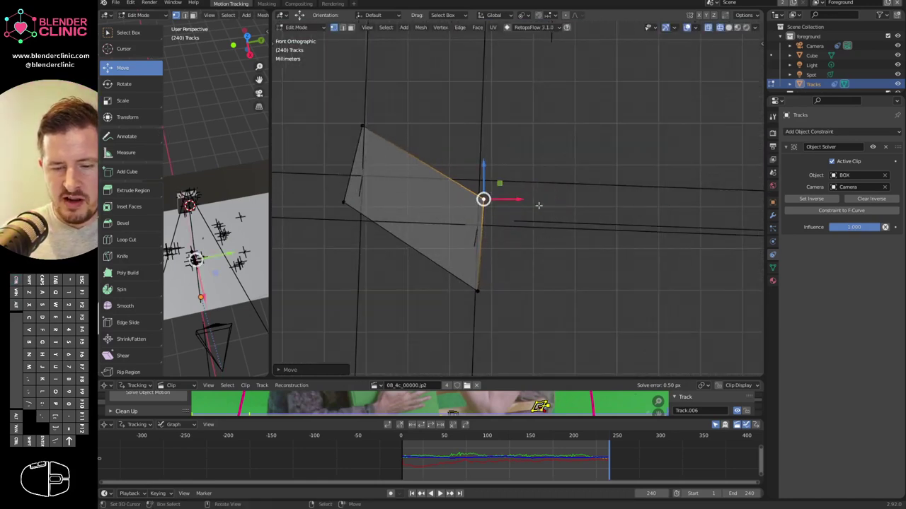
# Nudge the plank face's other vertices along X so that its two ends stand more upright.
pyautogui.keyDown('shift'); pyautogui.moveTo(519, 257); pyautogui.dragTo(542, 260, button='middle'); pyautogui.keyUp('shift')
pyautogui.rightClick(370, 205)
pyautogui.moveTo(396, 206); pyautogui.dragTo(409, 210)
pyautogui.keyDown('shift'); pyautogui.rightClick(389, 135); pyautogui.keyUp('shift')
pyautogui.moveTo(417, 129); pyautogui.dragTo(413, 128)
pyautogui.click(504, 287)
pyautogui.rightClick(499, 305)
pyautogui.moveTo(524, 295); pyautogui.dragTo(527, 295)
pyautogui.keyDown('alt'); pyautogui.moveTo(532, 283); pyautogui.dragTo(405, 352, button='middle'); pyautogui.keyUp('alt')
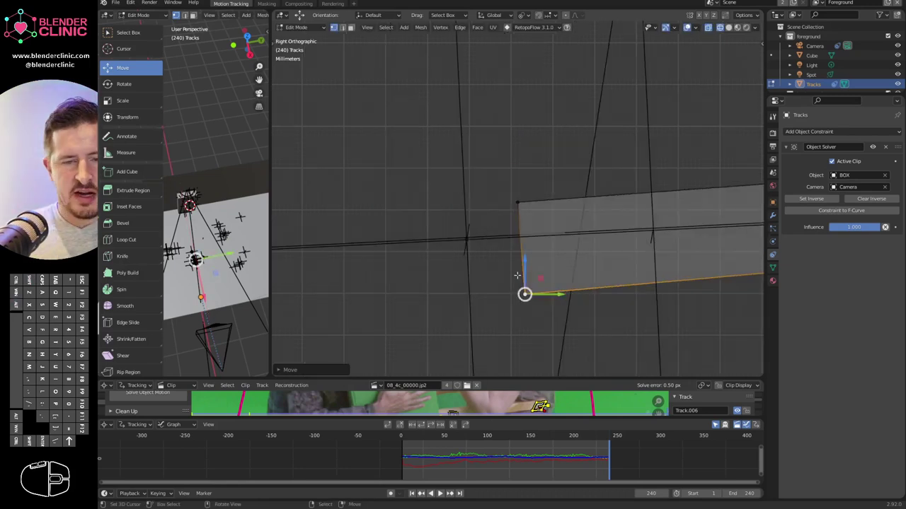
# Return to the camera view, fine-tune the plank face's upper right corner along Y, and switch to Object Mode.
pyautogui.press('KP_0')
pyautogui.scroll(2, 655, 181)
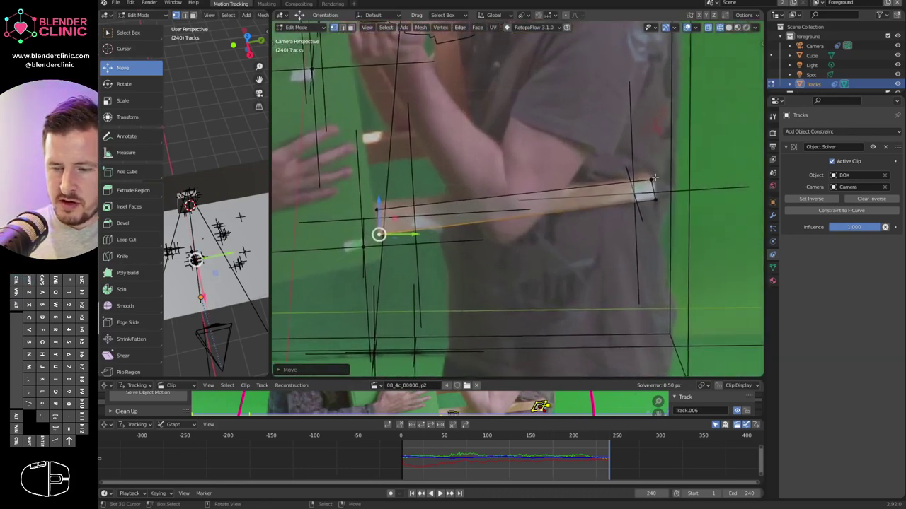
pyautogui.rightClick(654, 178)
pyautogui.moveTo(679, 179); pyautogui.dragTo(682, 180)
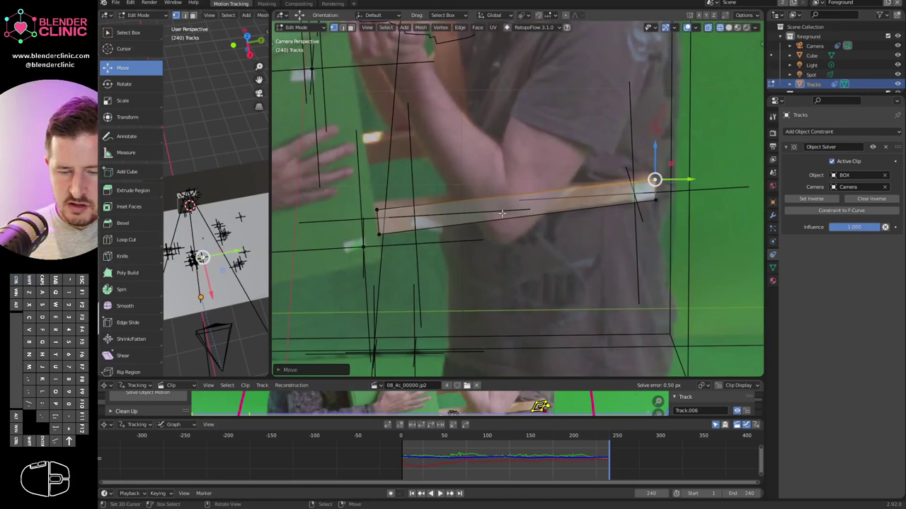
pyautogui.click(382, 211)
pyautogui.keyDown('shift'); pyautogui.moveTo(575, 238); pyautogui.dragTo(573, 228, button='middle'); pyautogui.keyUp('shift')
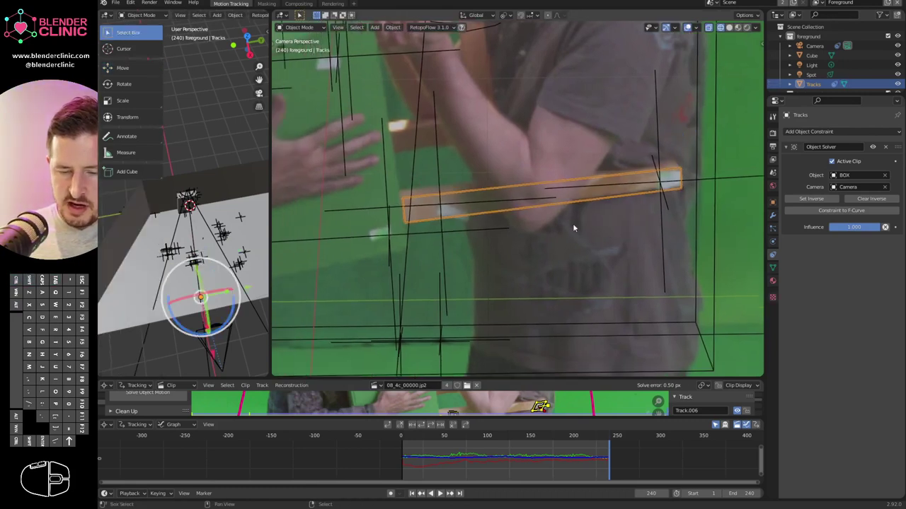
# Scrub back through the frames to frame 0, examining how closely the plank face follows the carried plank.
pyautogui.scroll(-3, 573, 227)
pyautogui.moveTo(609, 454); pyautogui.dragTo(472, 449)
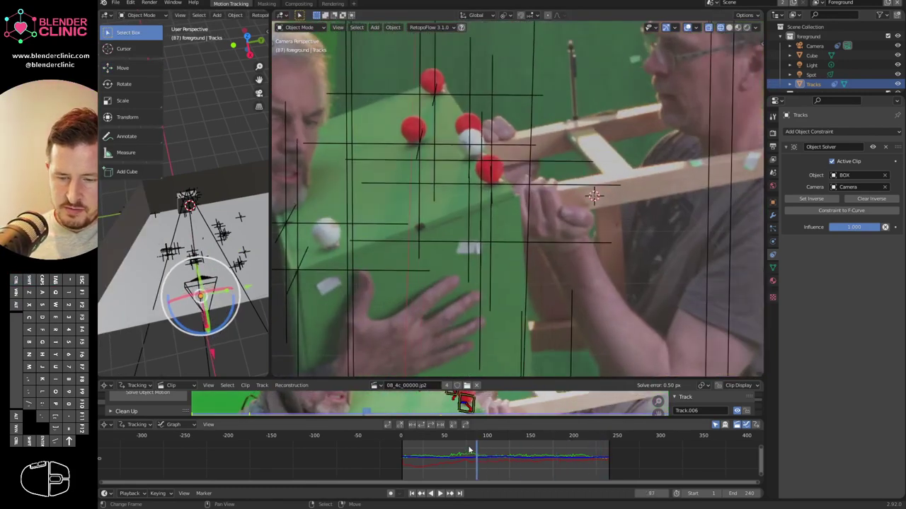
pyautogui.keyDown('ctrl'); pyautogui.moveTo(467, 312); pyautogui.dragTo(441, 418, button='middle'); pyautogui.keyUp('ctrl')
pyautogui.keyDown('shift'); pyautogui.moveTo(596, 299); pyautogui.dragTo(523, 276, button='middle'); pyautogui.keyUp('shift')
pyautogui.keyDown('ctrl'); pyautogui.moveTo(528, 326); pyautogui.dragTo(532, 276, button='middle'); pyautogui.keyUp('ctrl')
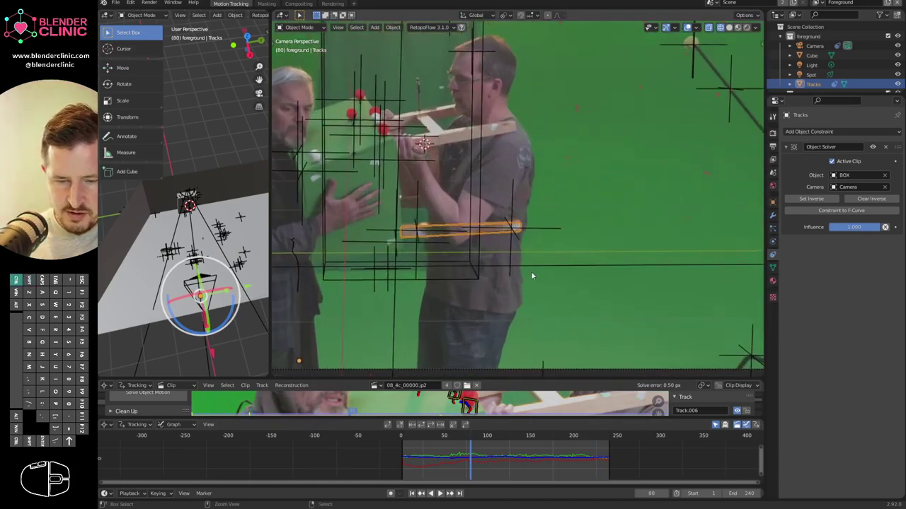
pyautogui.scroll(3, 532, 276)
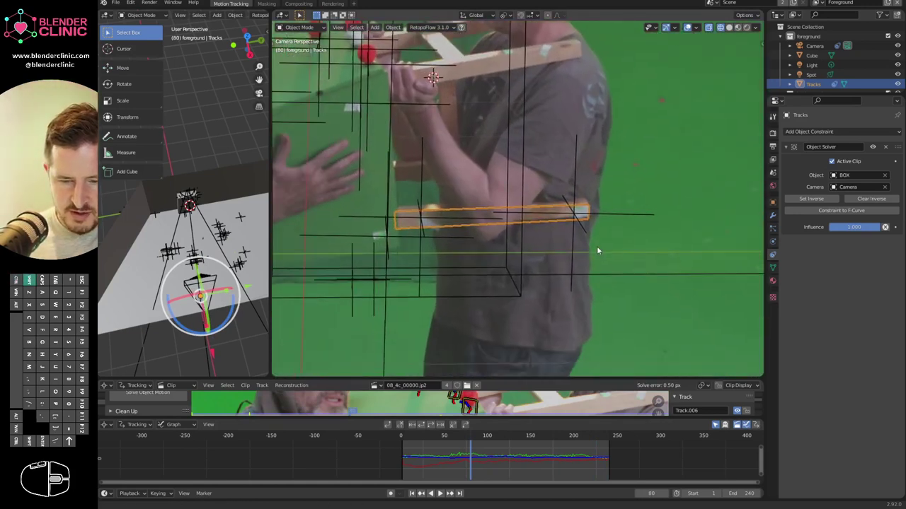
pyautogui.moveTo(445, 457); pyautogui.dragTo(401, 463)
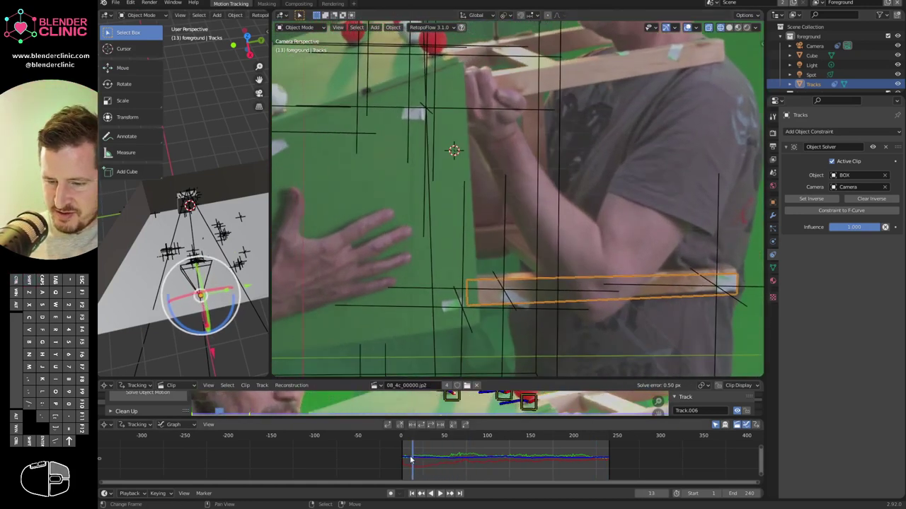
pyautogui.keyDown('shift'); pyautogui.moveTo(651, 312); pyautogui.dragTo(609, 290, button='middle'); pyautogui.keyUp('shift')
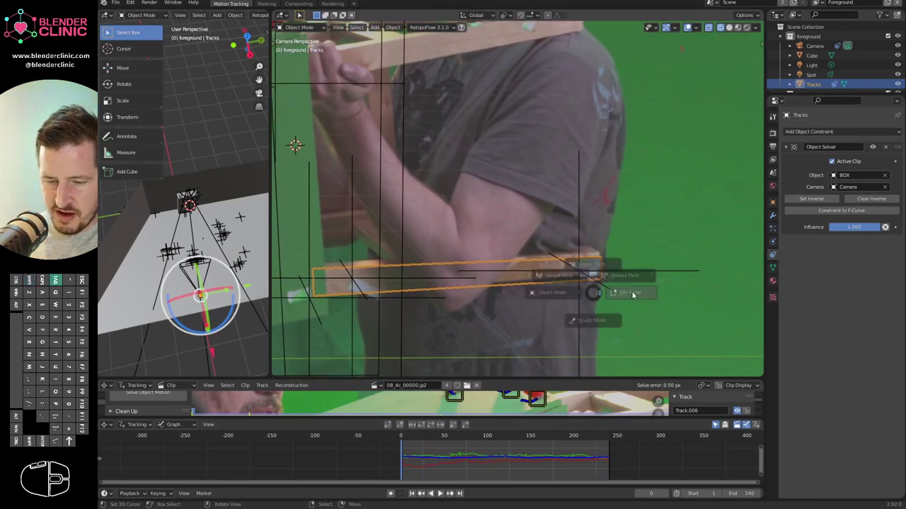
# In Edit Mode, raise the plank face's lower right vertex slightly along Z and nudge it along X to match the plank.
pyautogui.press('Tab')
pyautogui.click(600, 279)
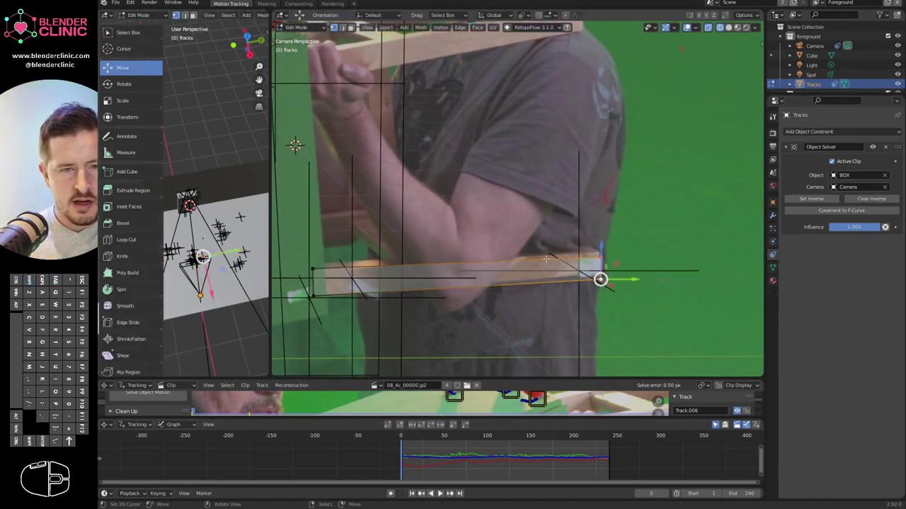
pyautogui.press('KP_Decimal')
pyautogui.moveTo(225, 276); pyautogui.dragTo(234, 247, button='middle')
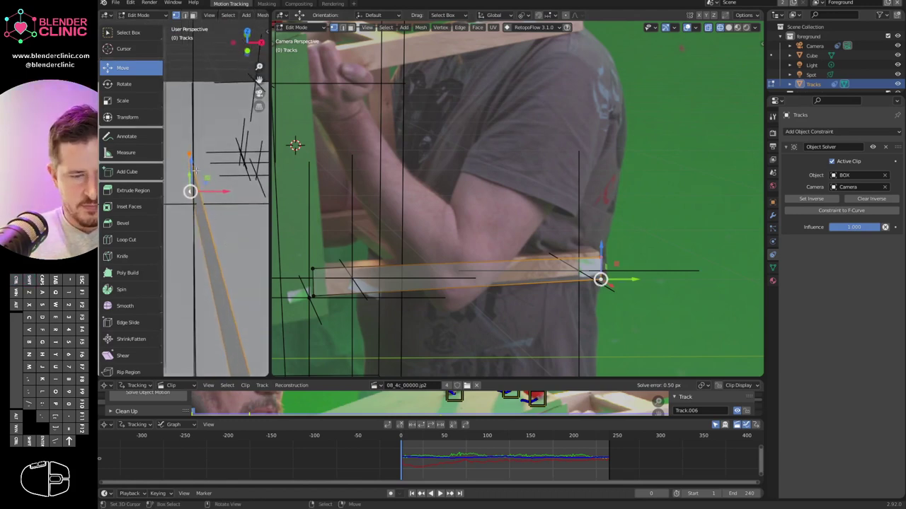
pyautogui.moveTo(191, 165); pyautogui.dragTo(191, 163)
pyautogui.press('z')
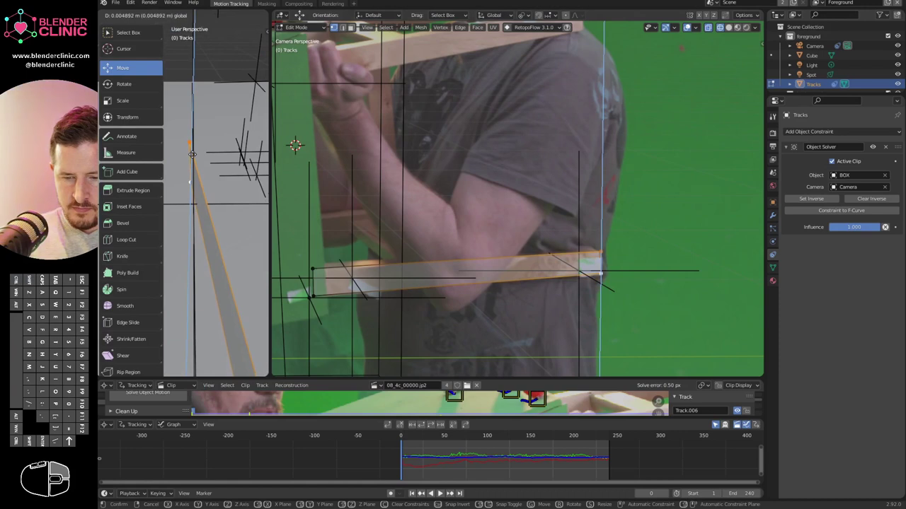
pyautogui.click(192, 154)
pyautogui.moveTo(217, 184); pyautogui.dragTo(219, 184)
# Scrub to frame 209, switch to Object Mode and examine the plank face's fit in the camera view.
pyautogui.moveTo(407, 455); pyautogui.dragTo(584, 440)
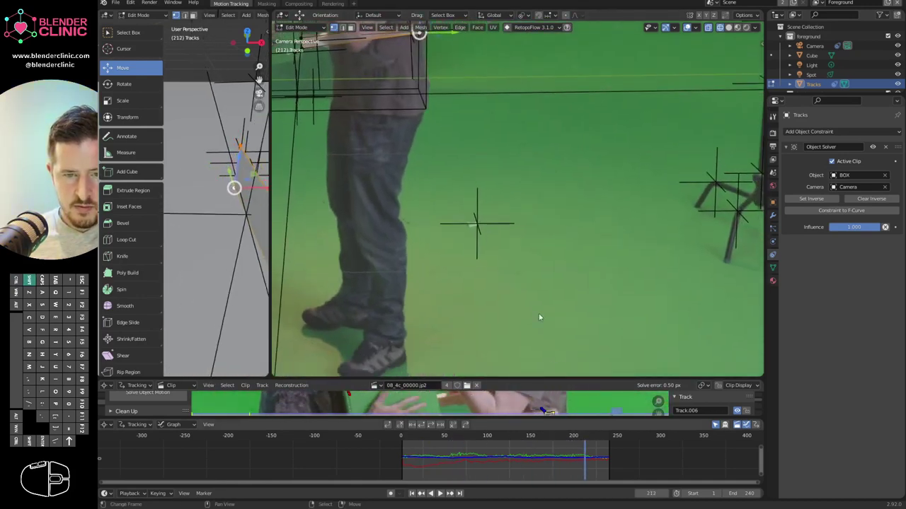
pyautogui.keyDown('shift'); pyautogui.moveTo(509, 62); pyautogui.dragTo(645, 232, button='middle'); pyautogui.keyUp('shift')
pyautogui.scroll(4, 645, 232)
pyautogui.moveTo(574, 458)
pyautogui.mouseDown()
pyautogui.moveTo(607, 458)
pyautogui.moveTo(583, 458)
pyautogui.mouseUp()
pyautogui.hotkey('ctrl', 'Tab')
pyautogui.click(554, 239)
pyautogui.keyDown('shift'); pyautogui.moveTo(555, 239); pyautogui.dragTo(580, 223, button='middle'); pyautogui.keyUp('shift')
pyautogui.keyDown('ctrl'); pyautogui.moveTo(580, 223); pyautogui.dragTo(501, 256, button='middle'); pyautogui.keyUp('ctrl')
pyautogui.moveTo(247, 244); pyautogui.dragTo(227, 323, button='middle')
pyautogui.keyDown('shift'); pyautogui.moveTo(559, 197); pyautogui.dragTo(619, 196, button='middle'); pyautogui.keyUp('shift')
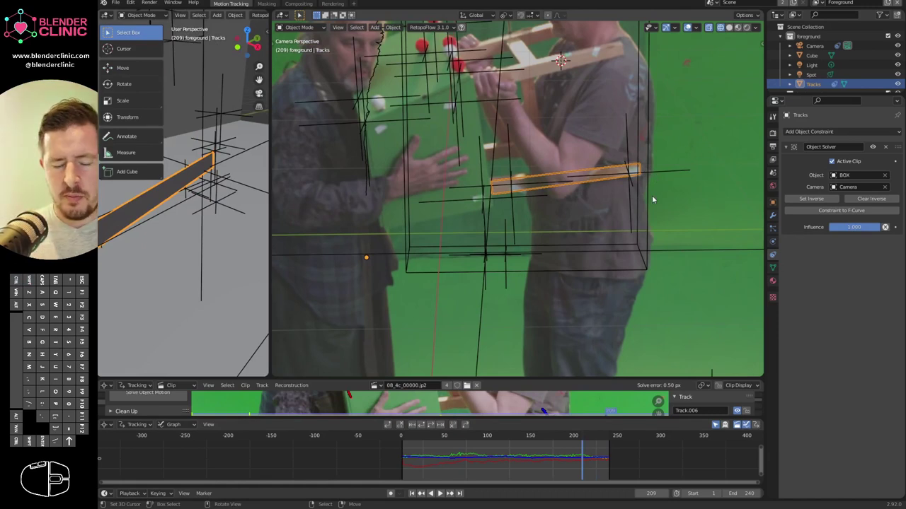
pyautogui.moveTo(590, 193)
pyautogui.keyDown('ctrl'); pyautogui.mouseDown(button='middle')
pyautogui.moveTo(542, 245)
pyautogui.moveTo(583, 208)
pyautogui.mouseUp(button='middle'); pyautogui.keyUp('ctrl')
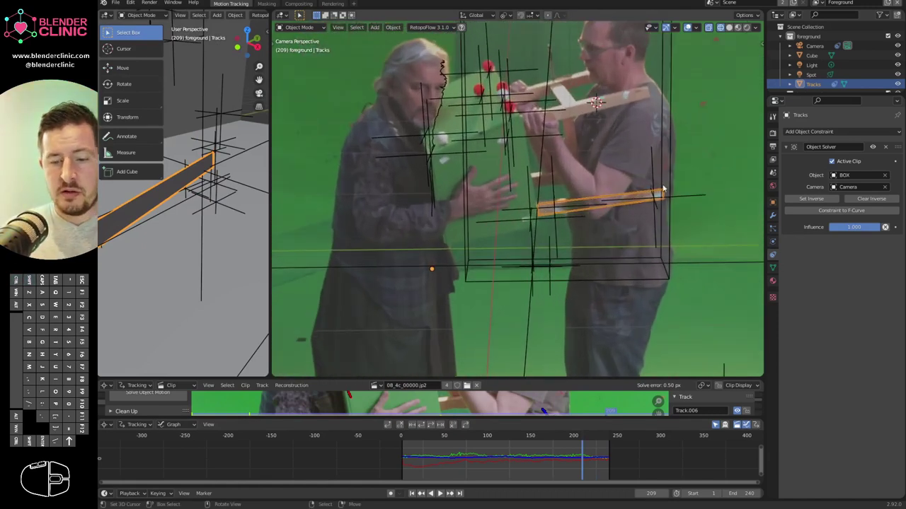
# In Edit Mode, select three marker points on the box's green side and fill them with a triangular face.
pyautogui.rightClick(506, 151)
pyautogui.rightClick(588, 210)
pyautogui.press('Tab')
pyautogui.keyDown('shift'); pyautogui.moveTo(578, 216); pyautogui.dragTo(568, 185, button='middle'); pyautogui.keyUp('shift')
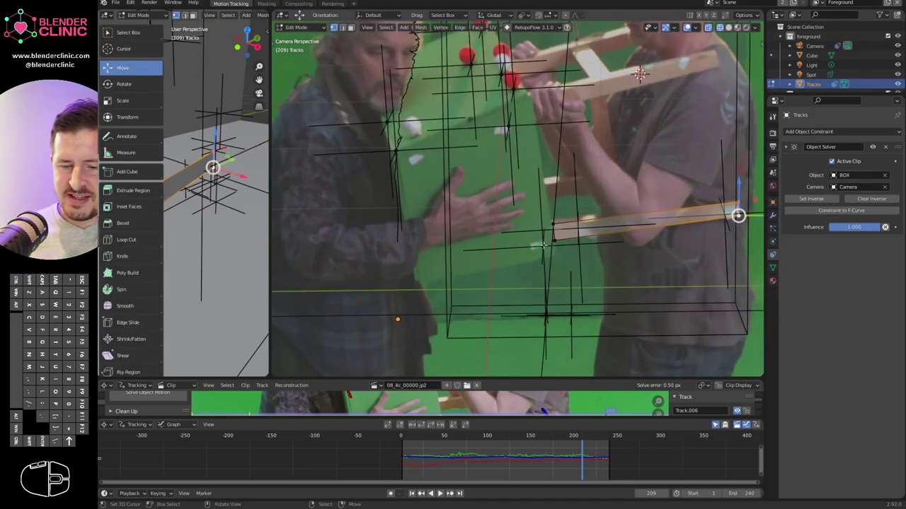
pyautogui.rightClick(543, 245)
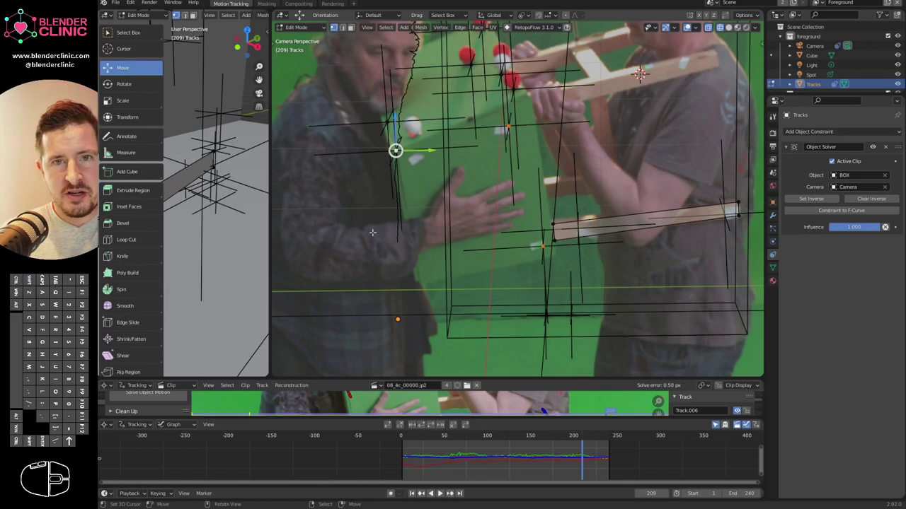
pyautogui.press('f')
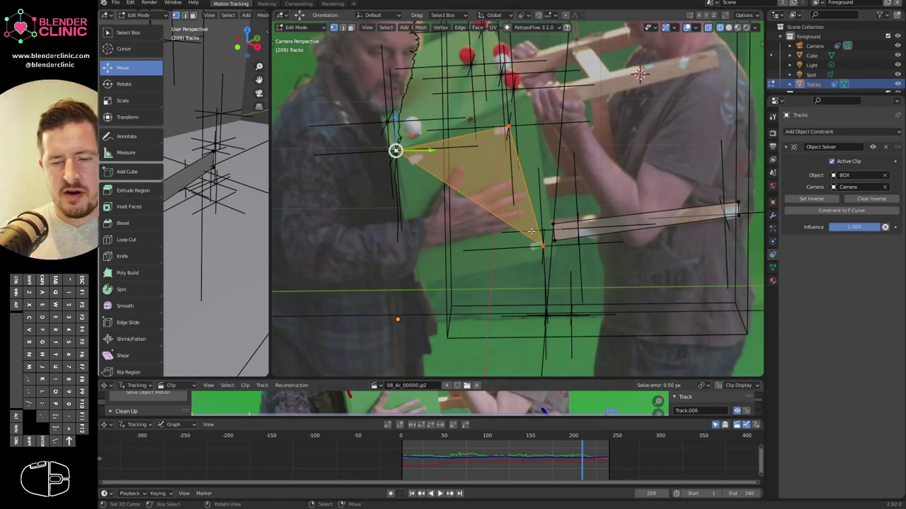
# Move the triangle's upper right vertex along Y and Z toward the box's edge beside the hand.
pyautogui.click(508, 126)
pyautogui.moveTo(535, 127); pyautogui.dragTo(529, 72)
pyautogui.keyDown('ctrl'); pyautogui.moveTo(217, 191); pyautogui.dragTo(238, 243, button='middle'); pyautogui.keyUp('ctrl')
pyautogui.moveTo(530, 88); pyautogui.dragTo(531, 81)
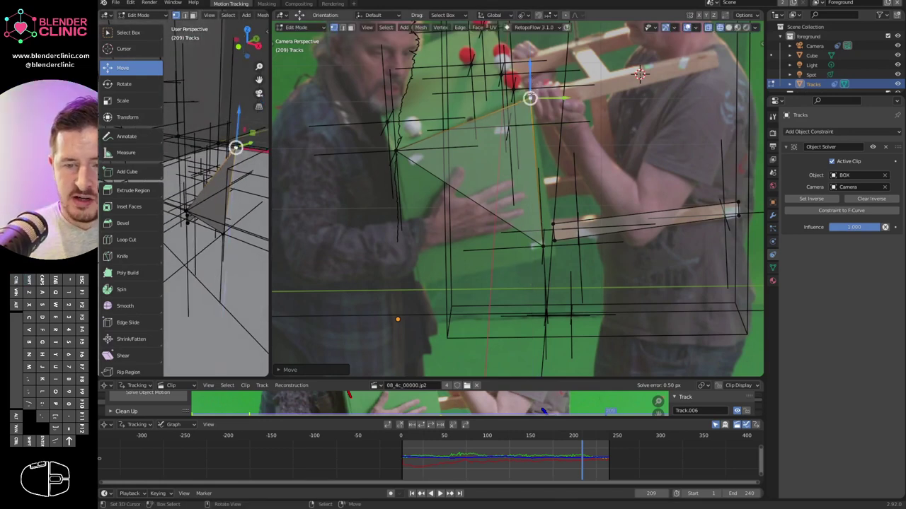
# Move the triangle's lower vertex along Y and Z onto the green side's edge near the plank's end.
pyautogui.rightClick(545, 251)
pyautogui.click(571, 233)
pyautogui.moveTo(575, 246); pyautogui.dragTo(586, 245)
pyautogui.moveTo(555, 219); pyautogui.dragTo(555, 222)
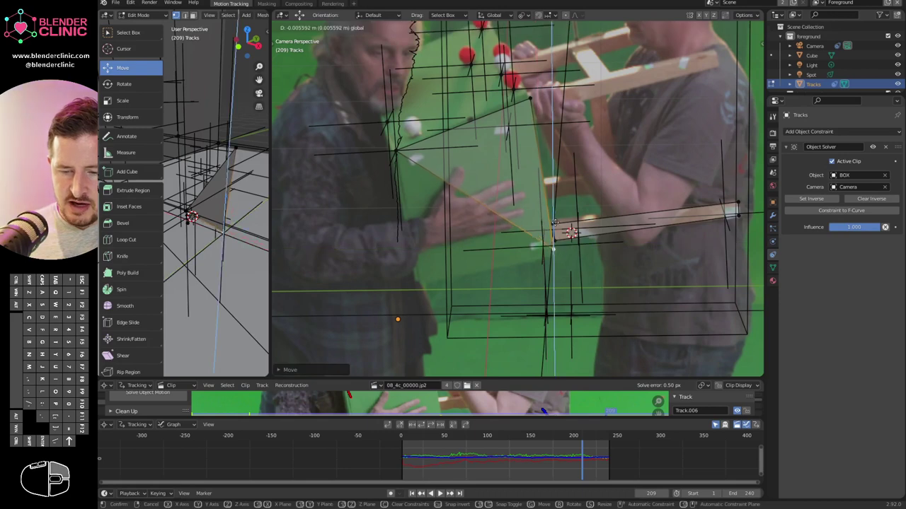
pyautogui.click(556, 230)
# Subdivide the triangle's diagonal edge between its lower and left vertices.
pyautogui.click(396, 151)
pyautogui.rightClick(551, 260)
pyautogui.keyDown('shift'); pyautogui.rightClick(399, 156); pyautogui.keyUp('shift')
pyautogui.press('space')
pyautogui.write('sub')
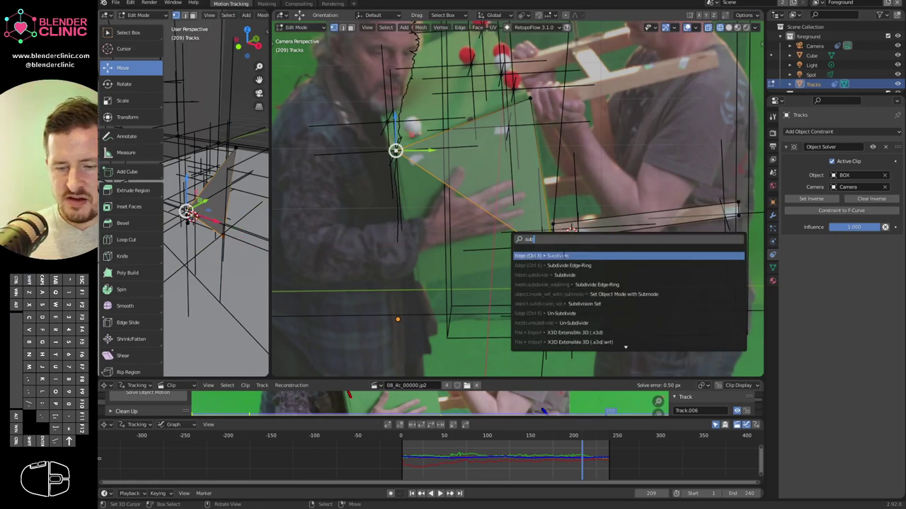
pyautogui.press('Return')
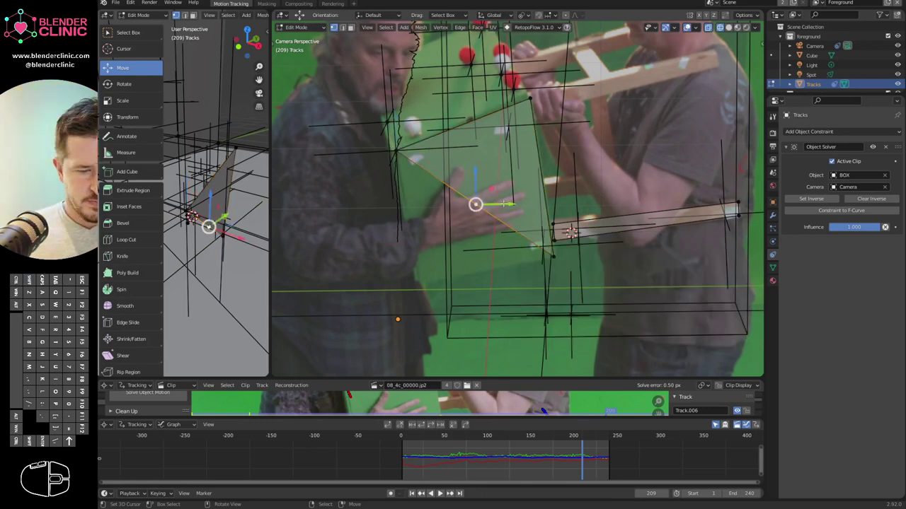
# Move the new midpoint vertex along Y and Z to the box's lower left corner, shaping a four-sided face.
pyautogui.moveTo(503, 206); pyautogui.dragTo(434, 205)
pyautogui.moveTo(407, 174); pyautogui.dragTo(448, 281)
pyautogui.moveTo(219, 279); pyautogui.dragTo(242, 249, button='middle')
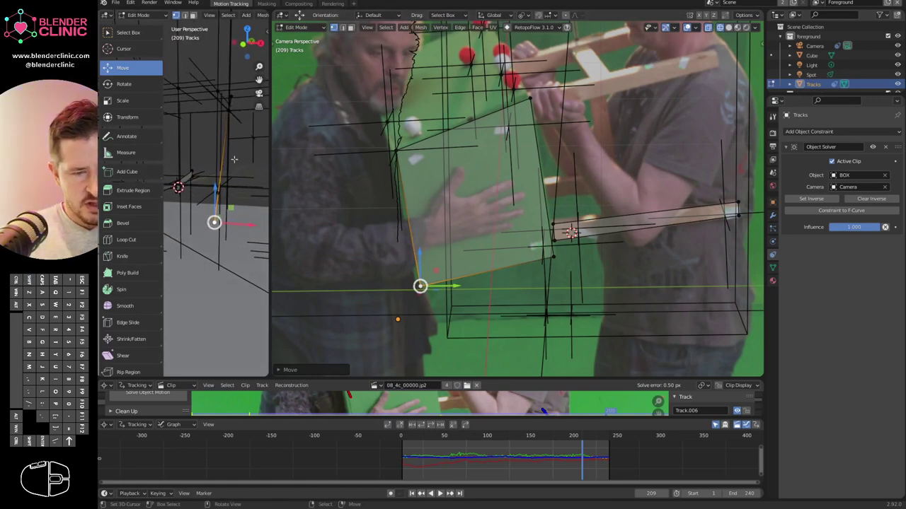
pyautogui.press('Tab')
pyautogui.press('Tab')
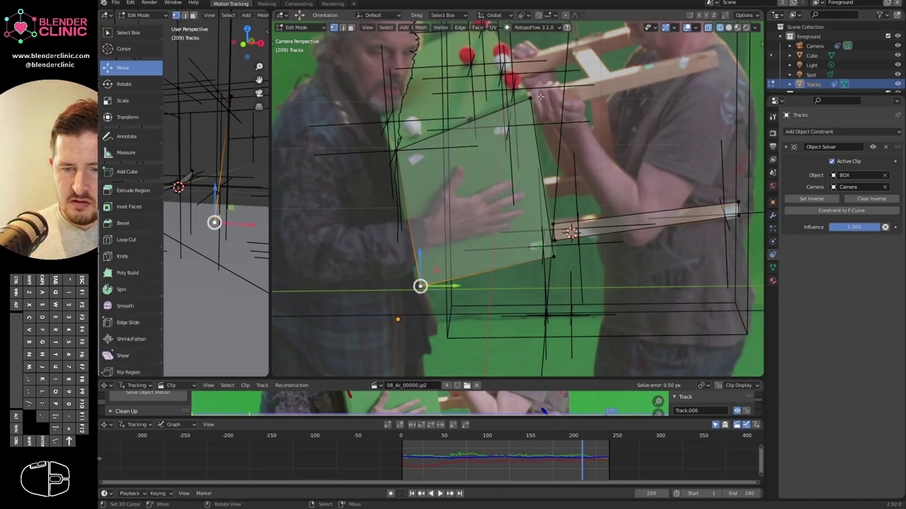
# Nudge the box-side face's upper right vertex onto the box's corner and check the fit at frame 45.
pyautogui.moveTo(532, 98); pyautogui.dragTo(529, 97)
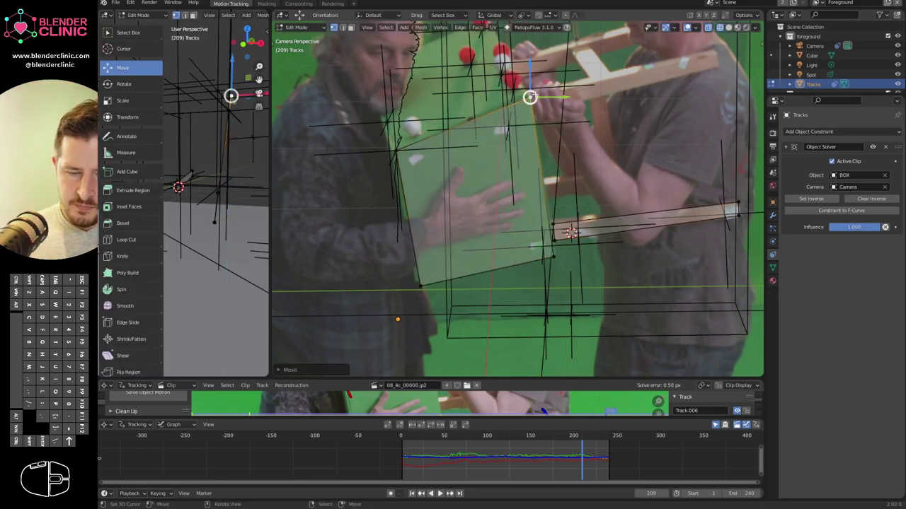
pyautogui.press('Tab')
pyautogui.moveTo(248, 191)
pyautogui.mouseDown(button='middle')
pyautogui.moveTo(238, 192)
pyautogui.moveTo(260, 195)
pyautogui.mouseUp(button='middle')
pyautogui.moveTo(405, 448); pyautogui.dragTo(456, 448)
pyautogui.keyDown('ctrl'); pyautogui.moveTo(586, 272); pyautogui.dragTo(586, 324, button='middle'); pyautogui.keyUp('ctrl')
pyautogui.moveTo(435, 464)
pyautogui.mouseDown()
pyautogui.moveTo(416, 462)
pyautogui.moveTo(609, 461)
pyautogui.moveTo(441, 463)
pyautogui.mouseUp()
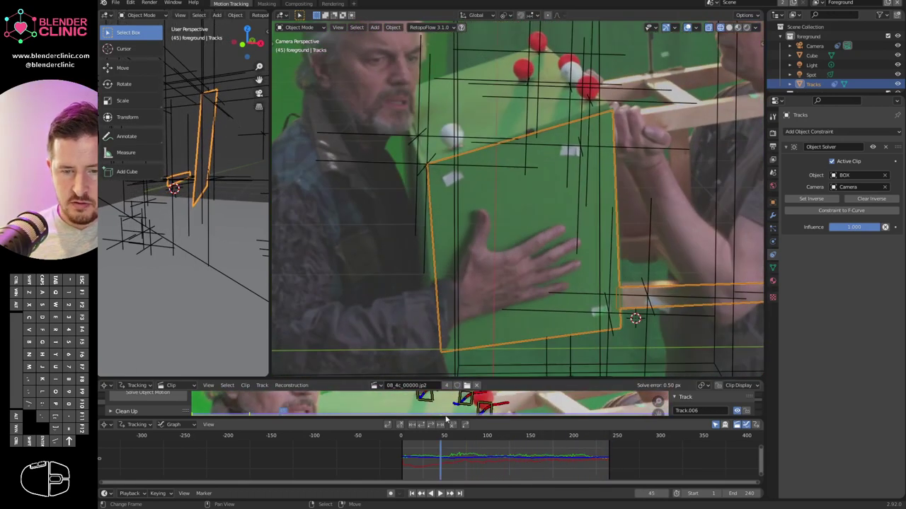
# Widen the perspective viewport and select only the large box-side face of the Tracks mesh in face select mode.
pyautogui.keyDown('shift'); pyautogui.moveTo(200, 153); pyautogui.dragTo(221, 207, button='middle'); pyautogui.keyUp('shift')
pyautogui.keyDown('ctrl'); pyautogui.moveTo(220, 207); pyautogui.dragTo(213, 210, button='middle'); pyautogui.keyUp('ctrl')
pyautogui.press('Tab')
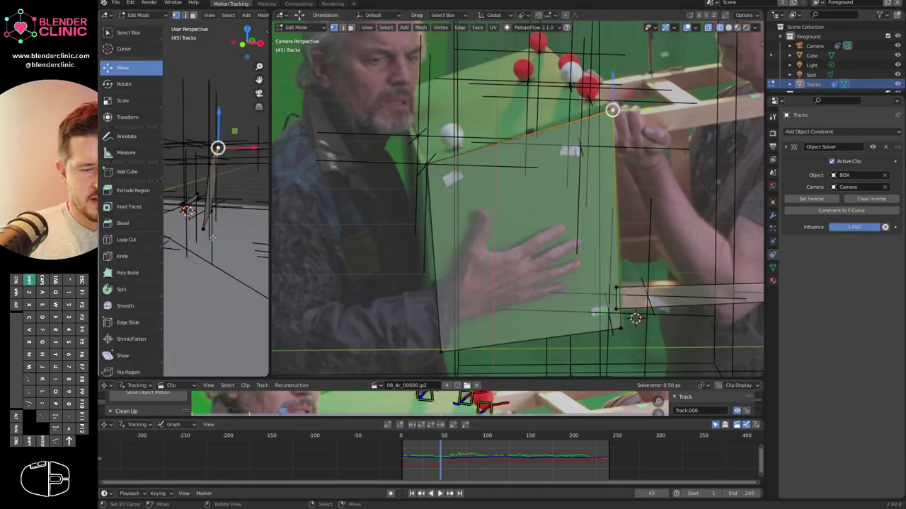
pyautogui.keyDown('shift'); pyautogui.moveTo(213, 166); pyautogui.dragTo(248, 170, button='middle'); pyautogui.keyUp('shift')
pyautogui.press('a')
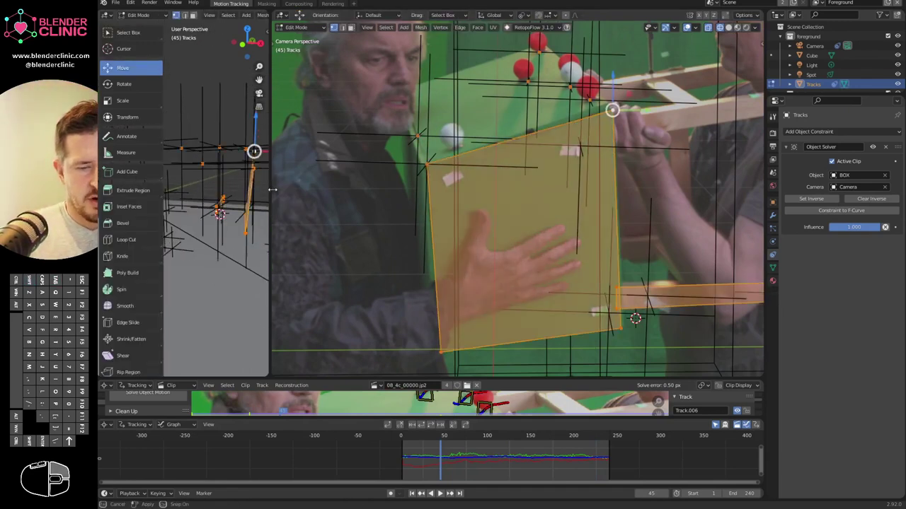
pyautogui.moveTo(271, 190); pyautogui.dragTo(440, 173)
pyautogui.click(193, 15)
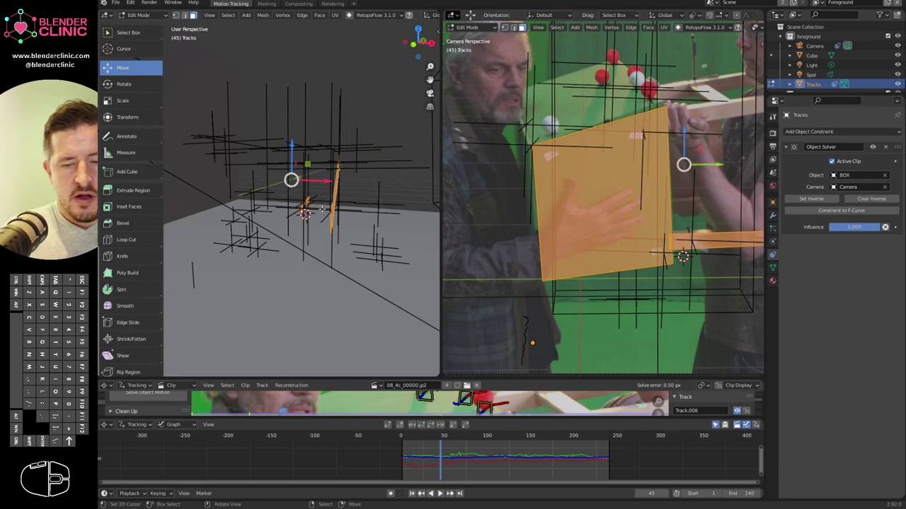
pyautogui.hotkey('alt', 'a')
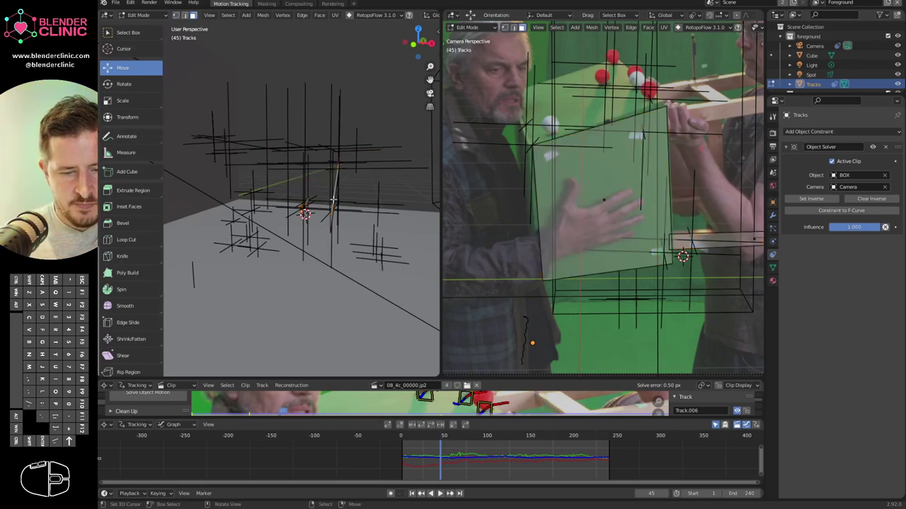
pyautogui.click(609, 207)
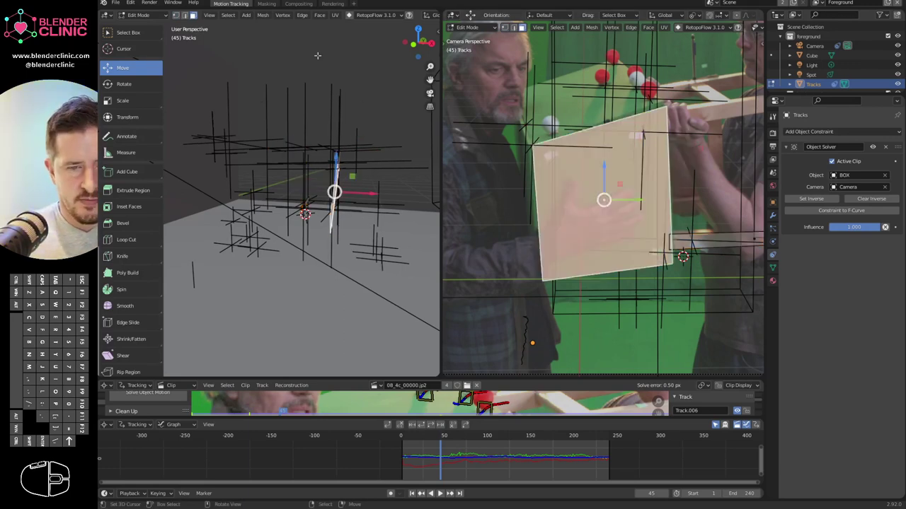
# Set the transform orientation to Normal and extrude the box-side face backward along its normal into a long box.
pyautogui.hscroll(5, 297, 16)
pyautogui.click(285, 16)
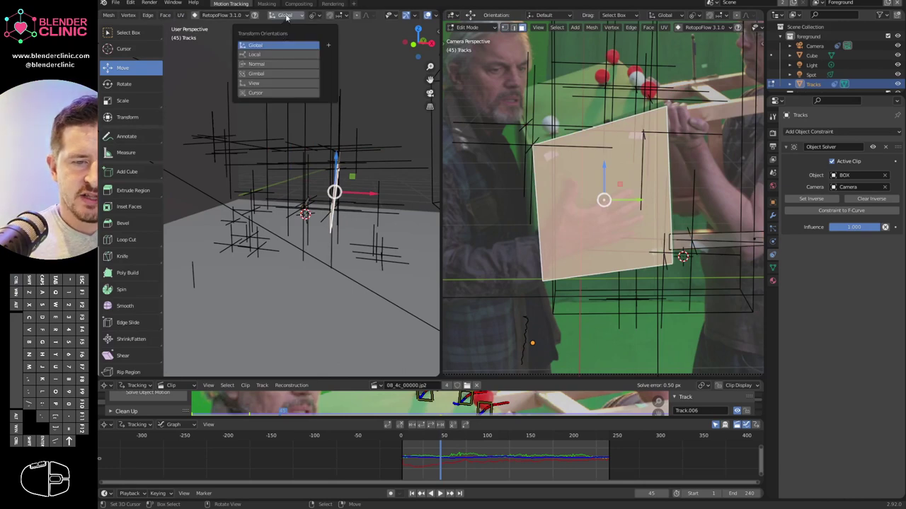
pyautogui.click(271, 65)
pyautogui.keyDown('ctrl'); pyautogui.moveTo(342, 263); pyautogui.dragTo(360, 228, button='middle'); pyautogui.keyUp('ctrl')
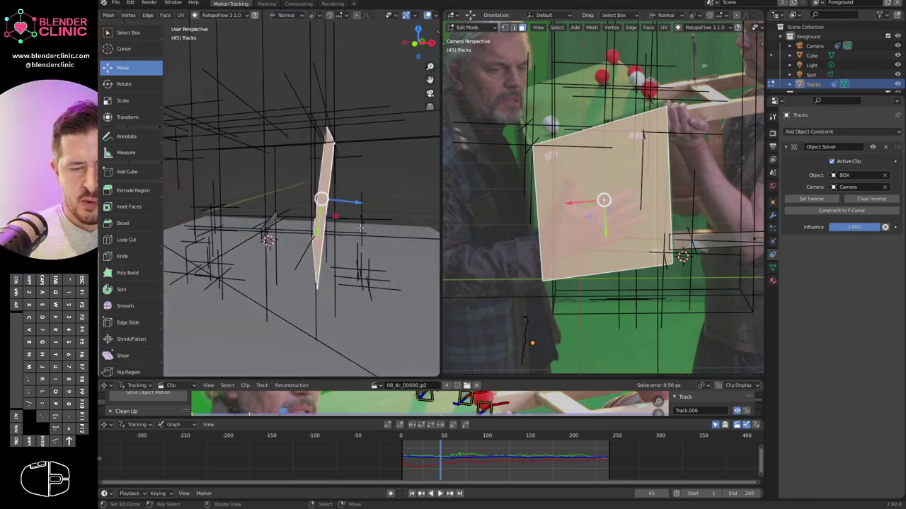
pyautogui.moveTo(267, 192); pyautogui.dragTo(230, 108, button='middle')
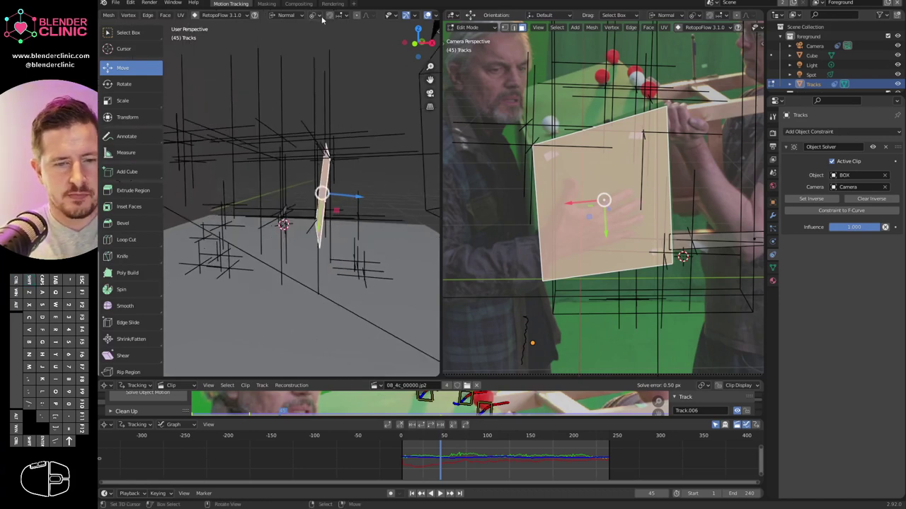
pyautogui.moveTo(347, 195); pyautogui.dragTo(371, 202, button='middle')
pyautogui.press('e')
pyautogui.rightClick(368, 200)
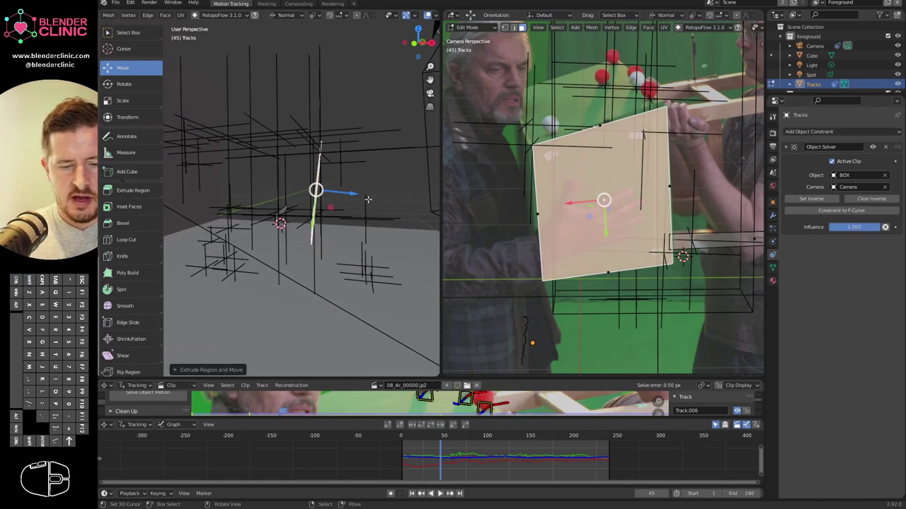
pyautogui.moveTo(353, 193); pyautogui.dragTo(183, 164)
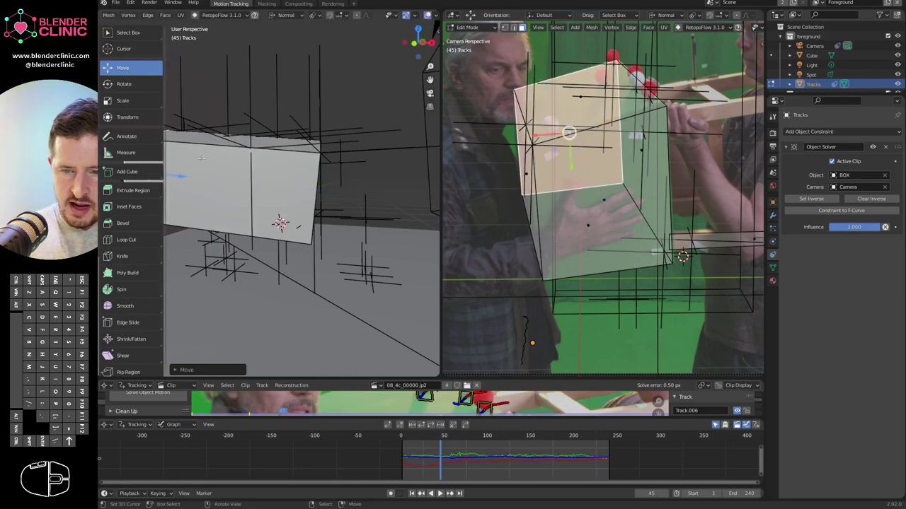
# Snap the 3D cursor to the box's front face and rotate the whole mesh slightly around that face.
pyautogui.keyDown('ctrl'); pyautogui.moveTo(642, 144); pyautogui.dragTo(626, 211, button='middle'); pyautogui.keyUp('ctrl')
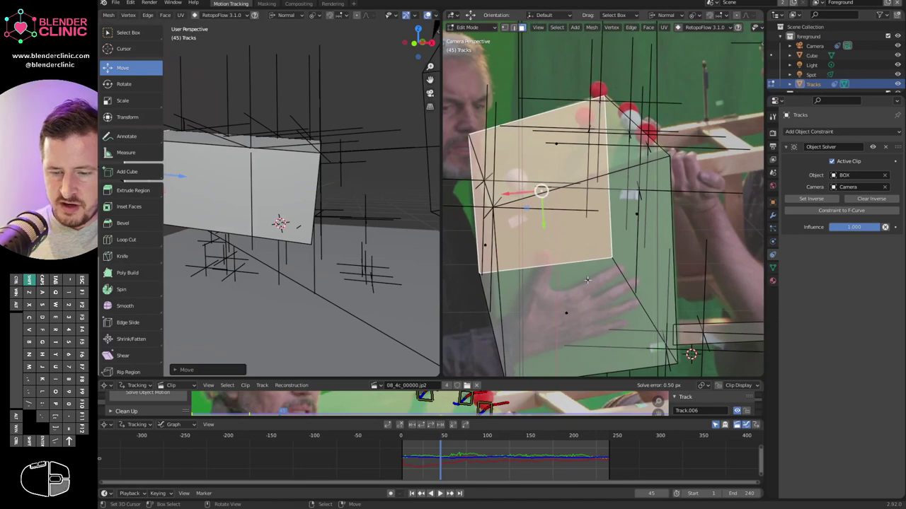
pyautogui.click(586, 281)
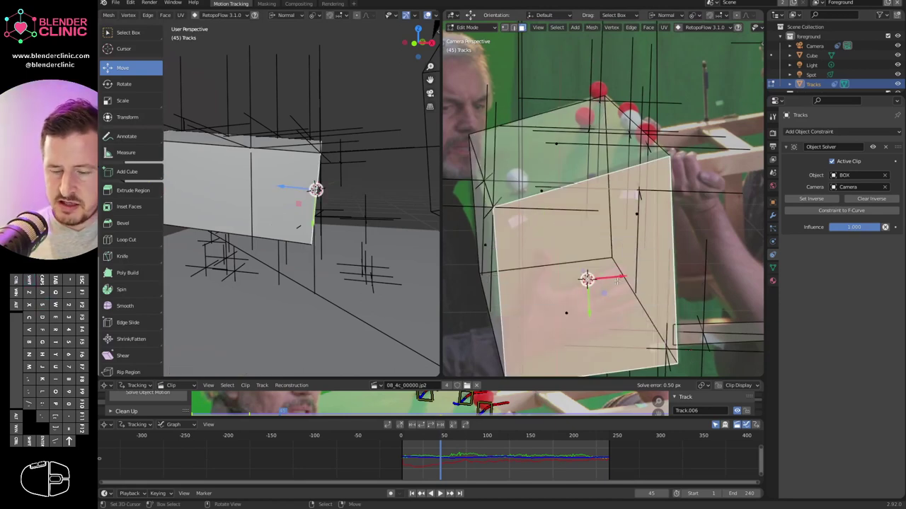
pyautogui.moveTo(338, 208); pyautogui.dragTo(376, 225, button='middle')
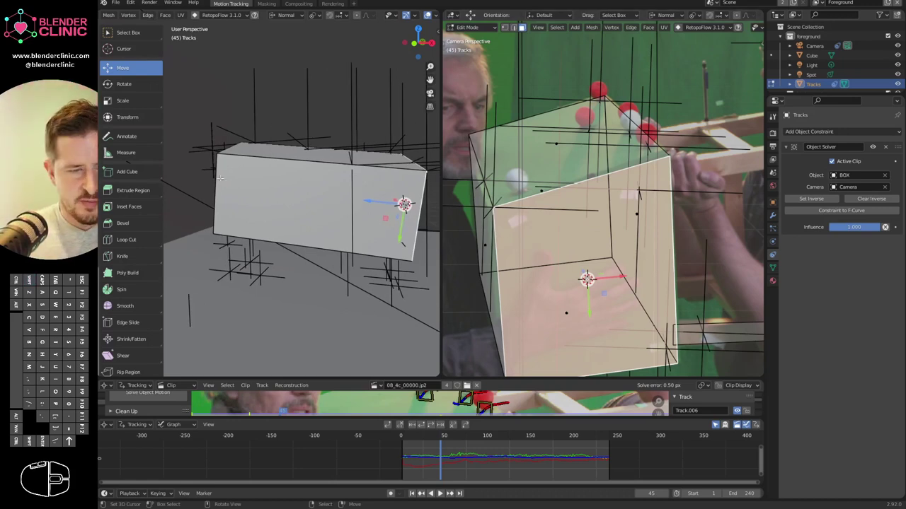
pyautogui.click(124, 84)
pyautogui.moveTo(368, 212); pyautogui.dragTo(395, 208, button='middle')
pyautogui.moveTo(406, 197); pyautogui.dragTo(402, 195)
pyautogui.press('a')
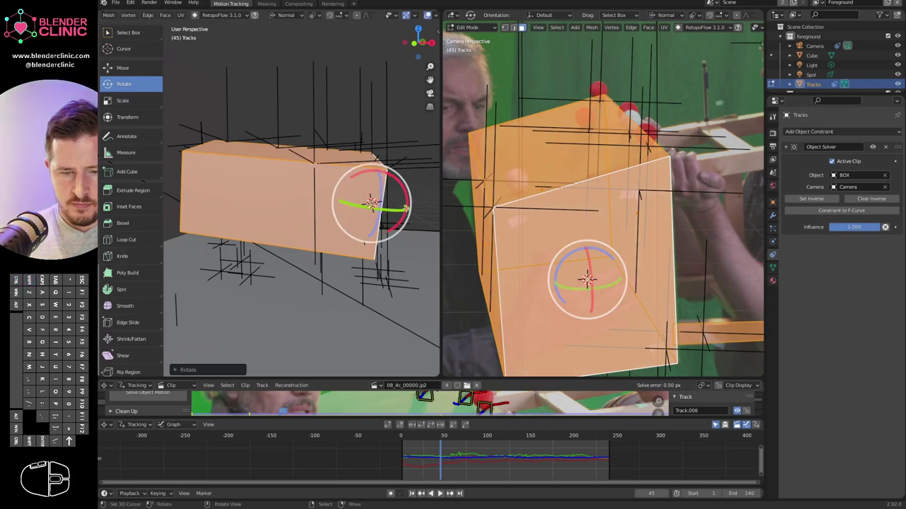
pyautogui.press('Tab')
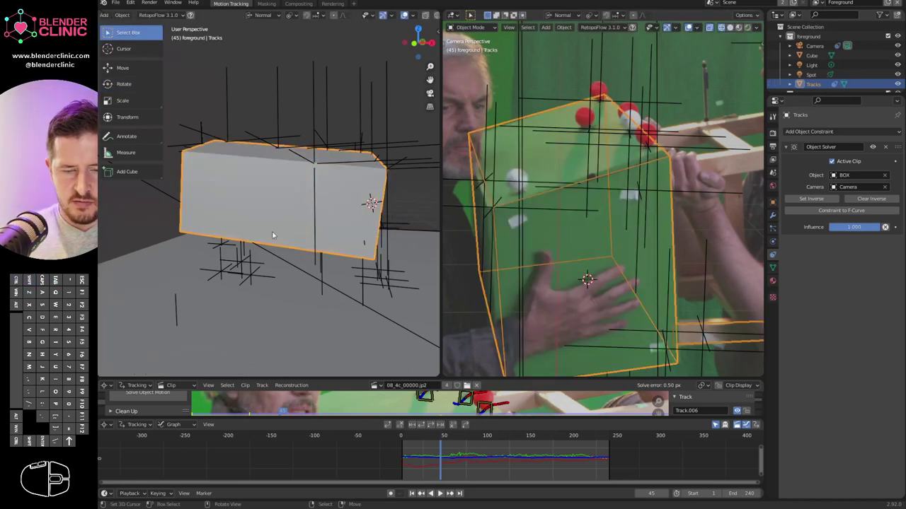
# Go to frame 38, select the box's front face again and snap the 3D cursor to it.
pyautogui.moveTo(467, 442); pyautogui.dragTo(434, 448)
pyautogui.press('Tab')
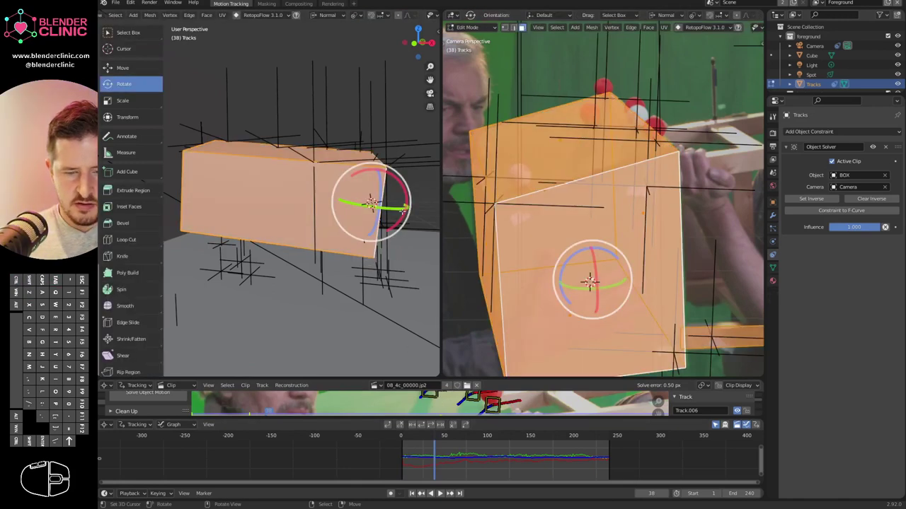
pyautogui.rightClick(385, 215)
pyautogui.moveTo(387, 214); pyautogui.dragTo(363, 218, button='middle')
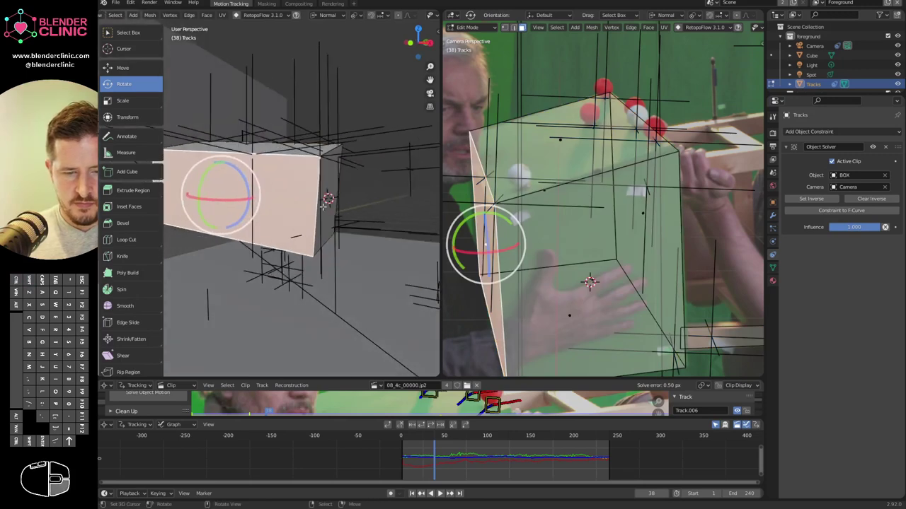
pyautogui.rightClick(330, 216)
pyautogui.hotkey('shift', 's')
pyautogui.moveTo(332, 252); pyautogui.dragTo(409, 184, button='middle')
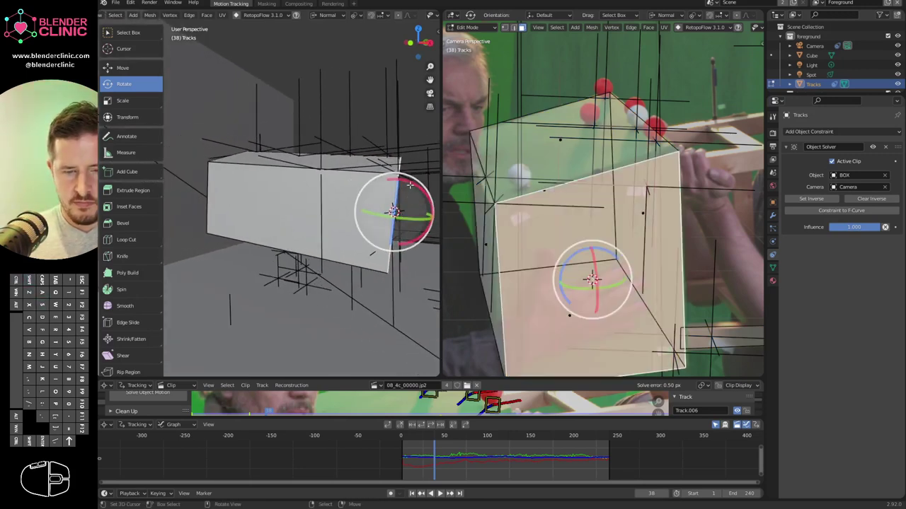
# Rotate the whole Tracks mesh slightly around the front face to align the box with the footage.
pyautogui.moveTo(417, 185); pyautogui.dragTo(395, 190)
pyautogui.press('Escape')
pyautogui.press('a')
pyautogui.moveTo(398, 217); pyautogui.dragTo(372, 230, button='middle')
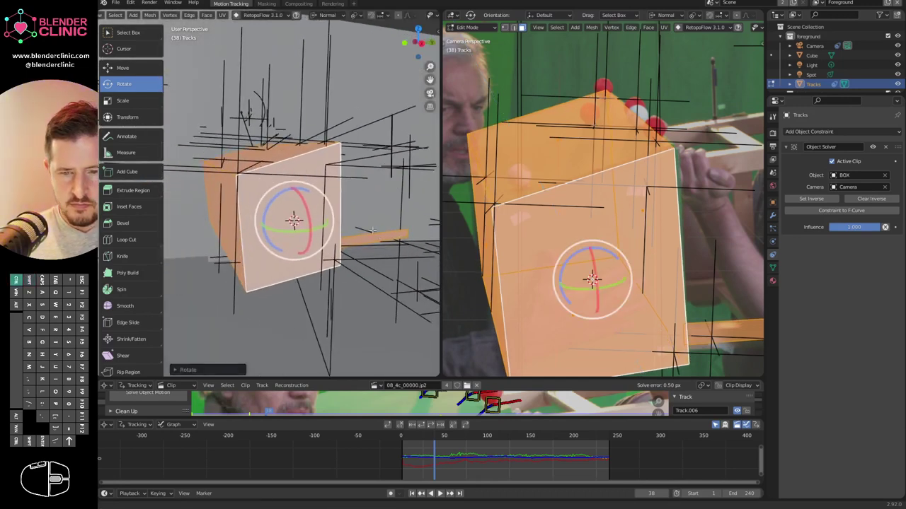
pyautogui.press('Tab')
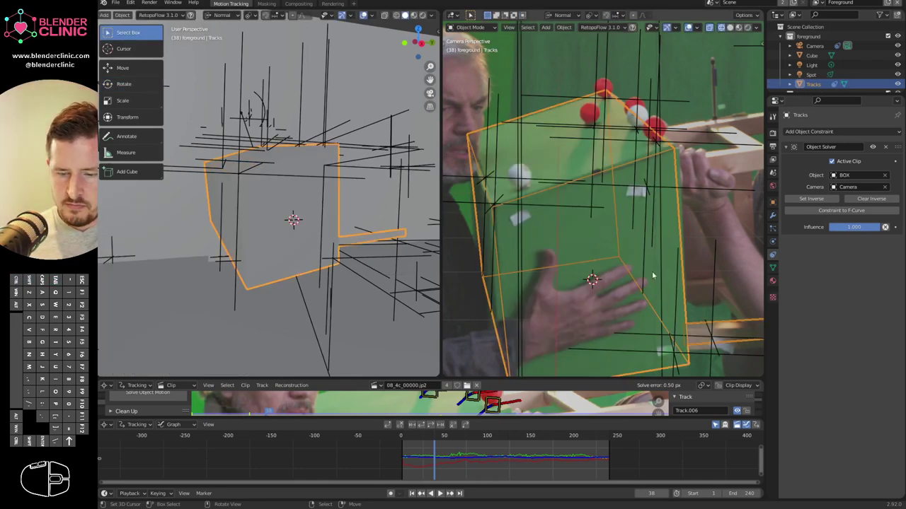
# Examine how the box mesh follows the footage between frames 33 and 57, from the camera and from perspective views.
pyautogui.moveTo(437, 454)
pyautogui.mouseDown()
pyautogui.moveTo(391, 451)
pyautogui.moveTo(616, 448)
pyautogui.moveTo(430, 450)
pyautogui.mouseUp()
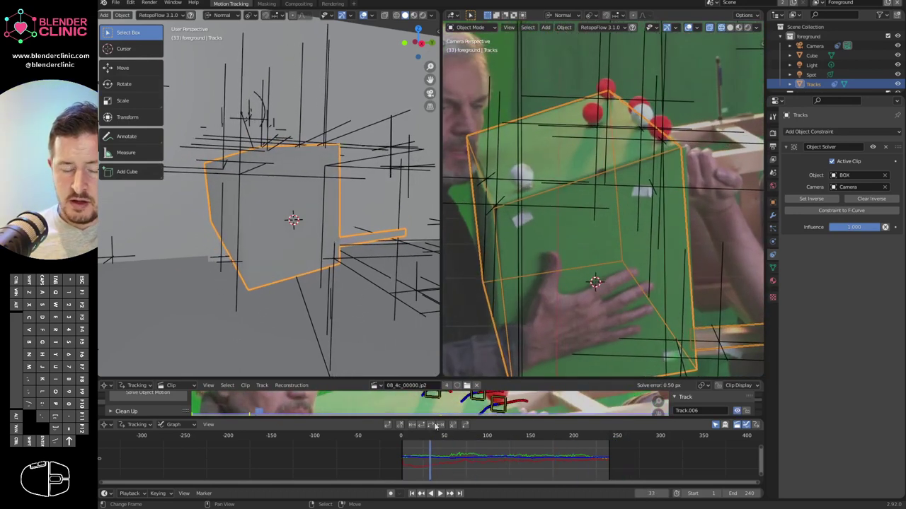
pyautogui.moveTo(355, 239); pyautogui.dragTo(358, 283, button='middle')
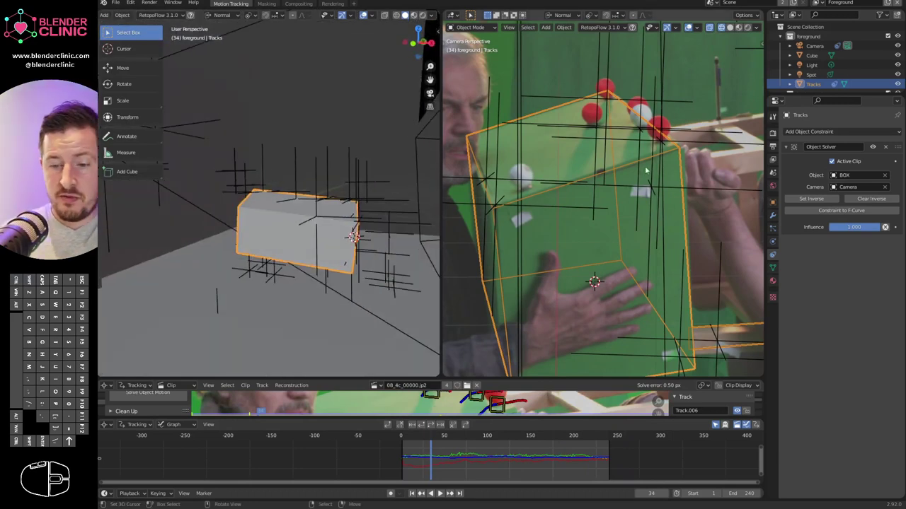
pyautogui.scroll(-4, 645, 170)
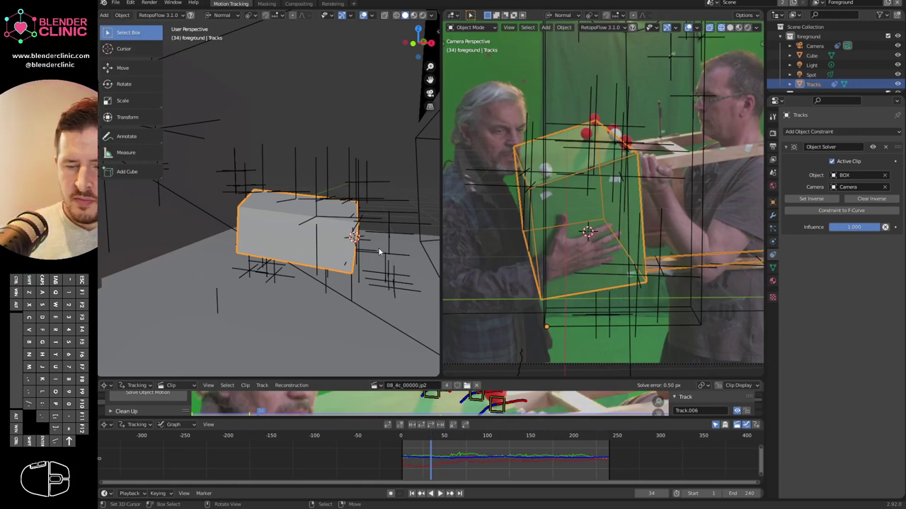
pyautogui.moveTo(678, 233); pyautogui.dragTo(630, 228, button='middle')
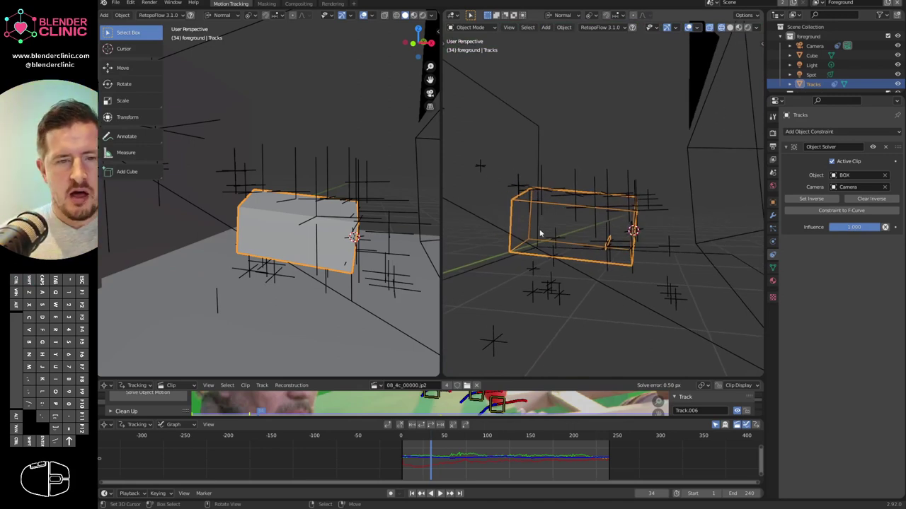
pyautogui.press('KP_0')
pyautogui.keyDown('ctrl'); pyautogui.moveTo(561, 268); pyautogui.dragTo(614, 213, button='middle'); pyautogui.keyUp('ctrl')
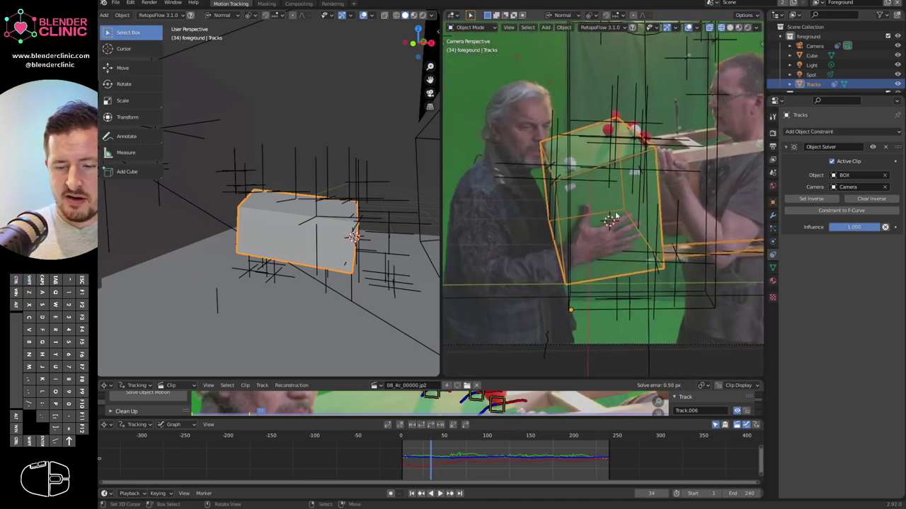
pyautogui.moveTo(428, 455); pyautogui.dragTo(451, 453)
pyautogui.moveTo(418, 258); pyautogui.dragTo(361, 258, button='middle')
# Set the camera's viewport display size to 0.3 m.
pyautogui.click(326, 160)
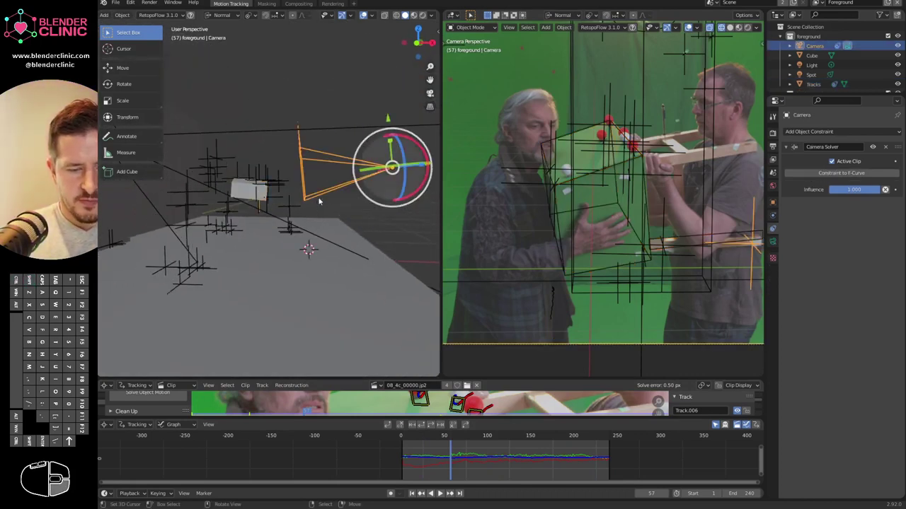
pyautogui.click(772, 242)
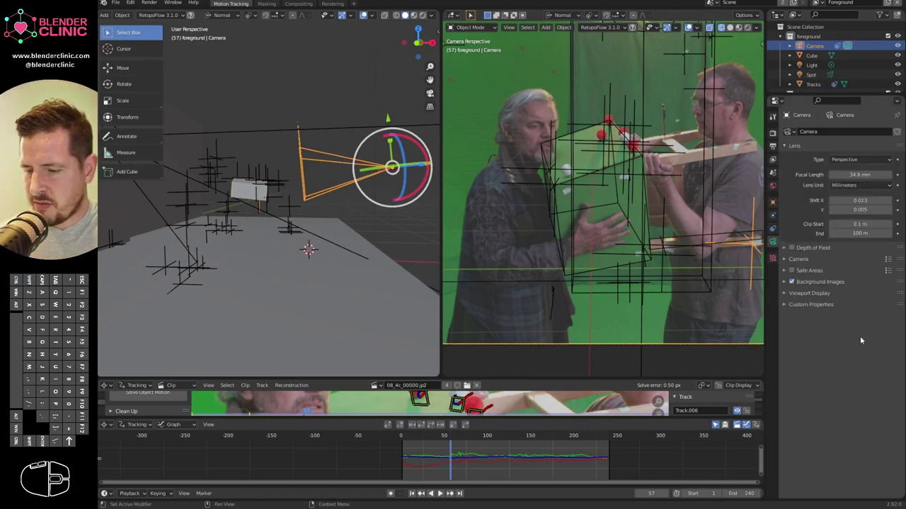
pyautogui.click(788, 292)
pyautogui.moveTo(869, 308); pyautogui.dragTo(841, 311)
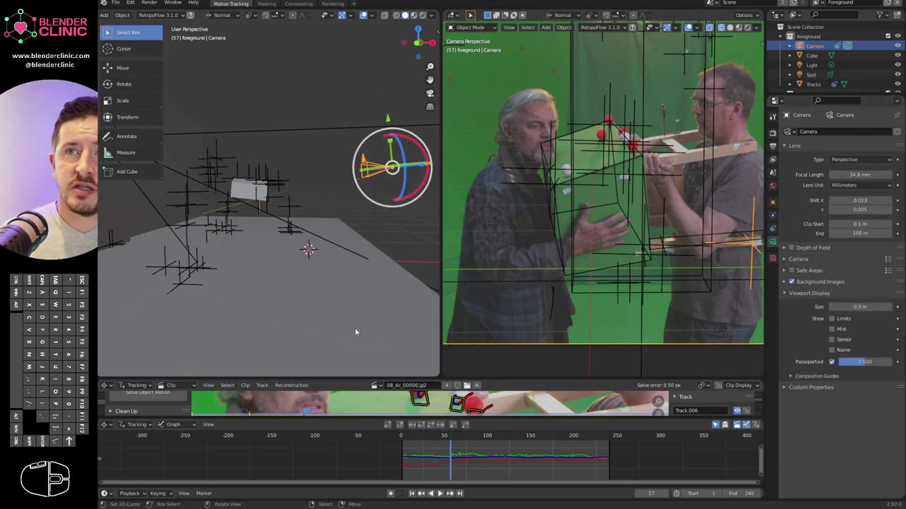
# Add a mesh cube at the 3D cursor, scale it to about 0.2 in Edit Mode and raise it onto the floor.
pyautogui.moveTo(365, 247); pyautogui.dragTo(392, 292, button='middle')
pyautogui.hotkey('shift', 'a')
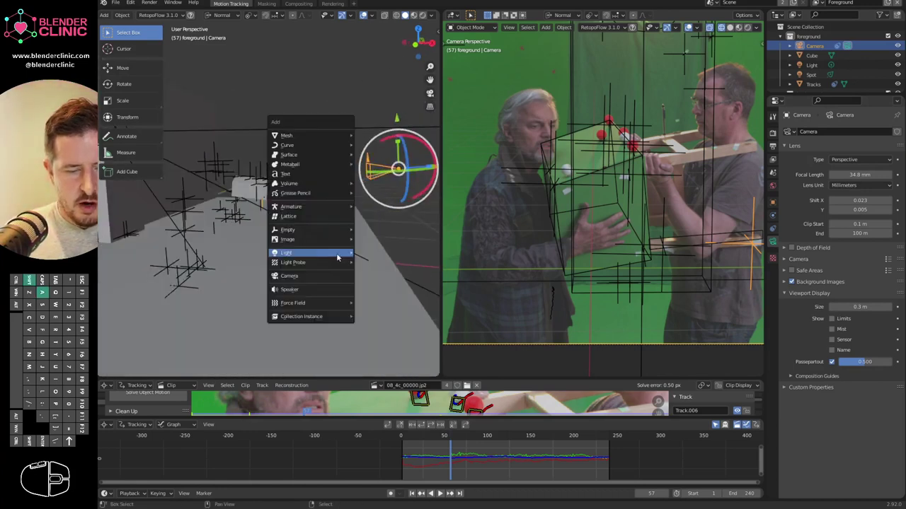
pyautogui.moveTo(315, 135)
pyautogui.click(383, 148)
pyautogui.press('Tab')
pyautogui.press('s')
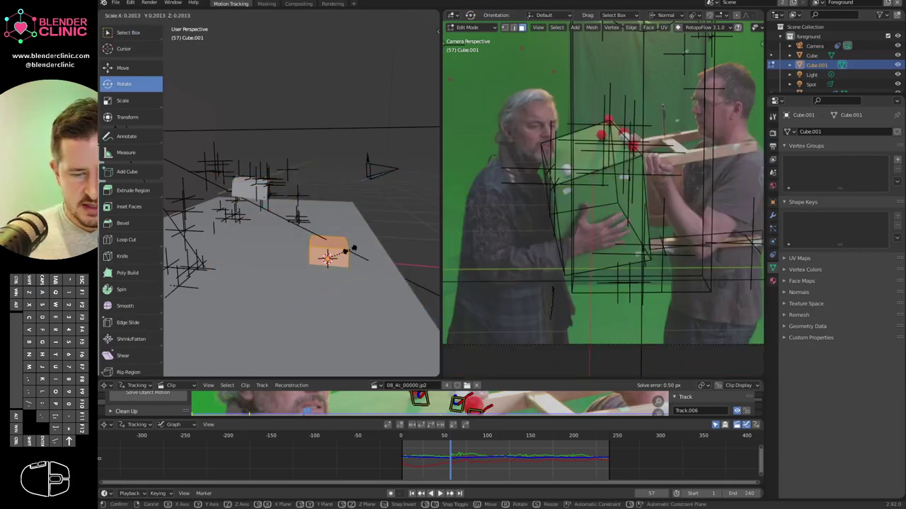
pyautogui.click(342, 252)
pyautogui.moveTo(340, 251); pyautogui.dragTo(332, 219, button='middle')
pyautogui.click(143, 74)
pyautogui.moveTo(332, 234)
pyautogui.mouseDown()
pyautogui.moveTo(331, 216)
pyautogui.moveTo(331, 225)
pyautogui.mouseUp()
# Extrude the small cube's top face straight up into a tall column and select the whole column.
pyautogui.click(343, 229)
pyautogui.keyDown('shift'); pyautogui.click(334, 237); pyautogui.keyUp('shift')
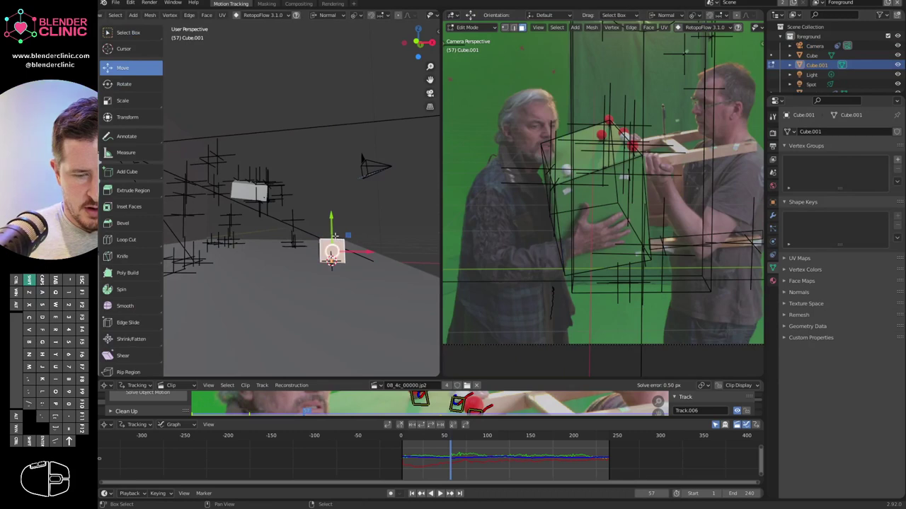
pyautogui.press('e')
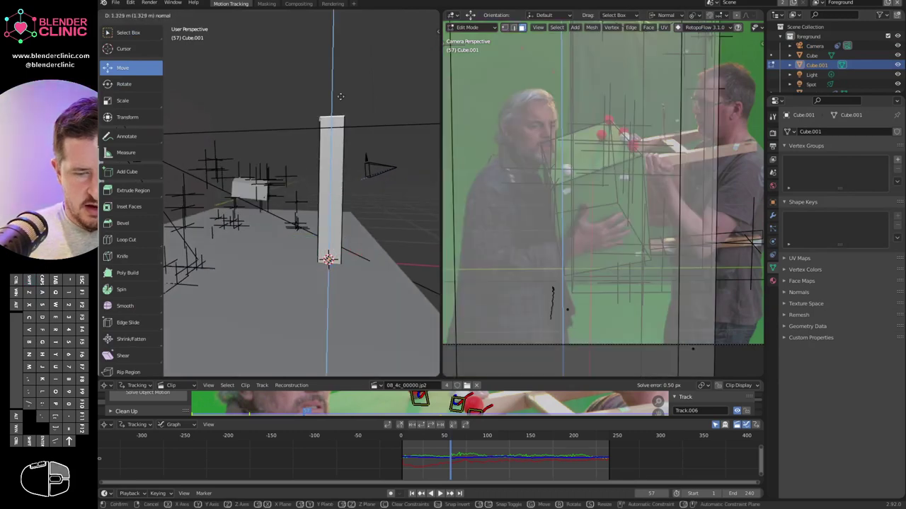
pyautogui.click(342, 79)
pyautogui.moveTo(407, 233); pyautogui.dragTo(318, 253, button='middle')
pyautogui.press('a')
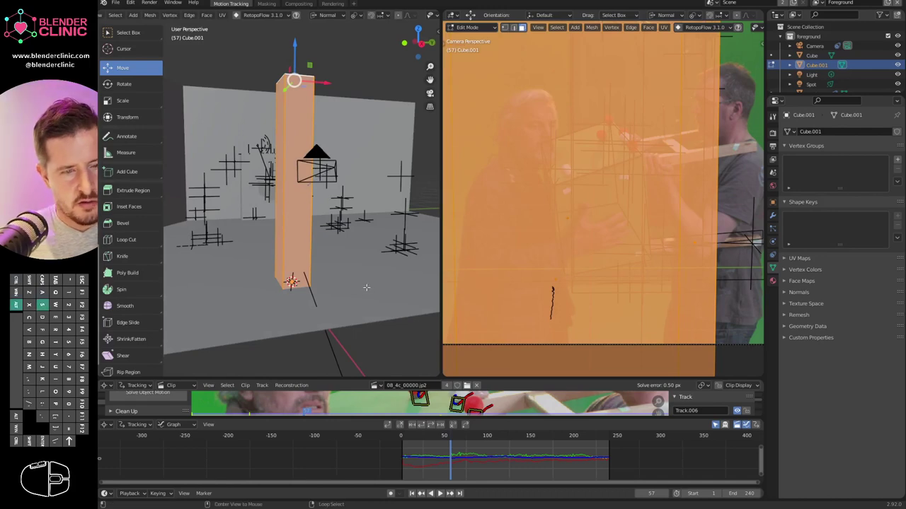
# Shrink the column's mesh inward with Shrink/Fatten by about 0.19 m and return to Object Mode.
pyautogui.hotkey('alt', 's')
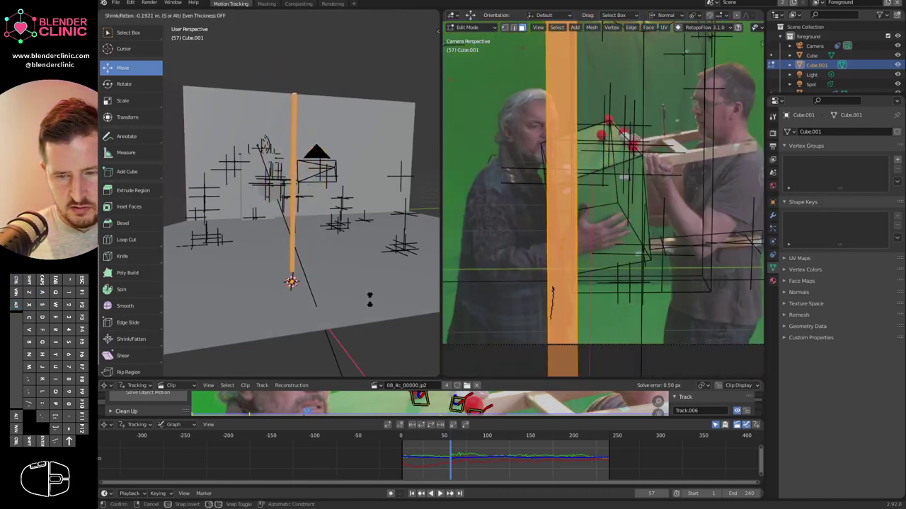
pyautogui.click(369, 298)
pyautogui.moveTo(358, 262); pyautogui.dragTo(347, 254, button='middle')
pyautogui.press('Tab')
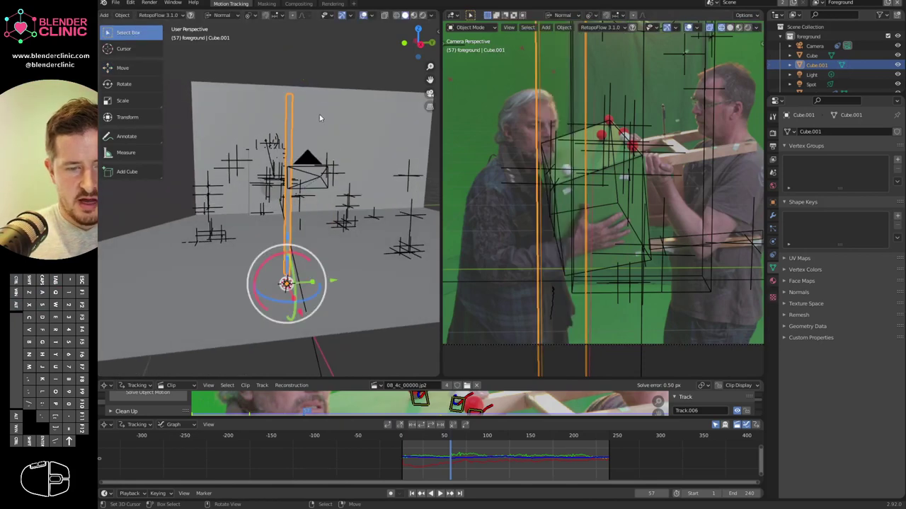
# Reposition the thin column on the floor, adjusting it at frame 57 and at the end of the shot, and return to frame 5.
pyautogui.press('g')
pyautogui.click(327, 290)
pyautogui.moveTo(333, 284); pyautogui.dragTo(356, 275, button='middle')
pyautogui.moveTo(456, 455); pyautogui.dragTo(609, 455)
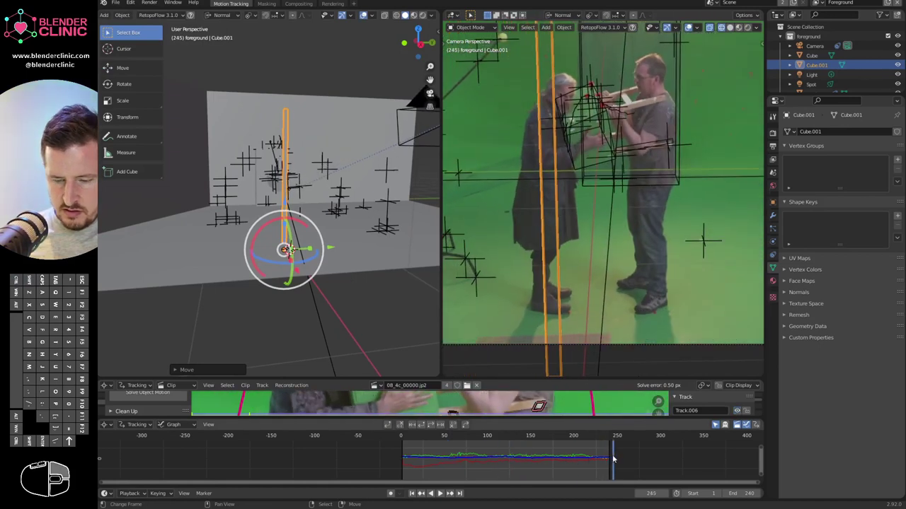
pyautogui.press('g')
pyautogui.click(475, 369)
pyautogui.moveTo(612, 456); pyautogui.dragTo(405, 452)
pyautogui.moveTo(326, 263); pyautogui.dragTo(368, 225, button='middle')
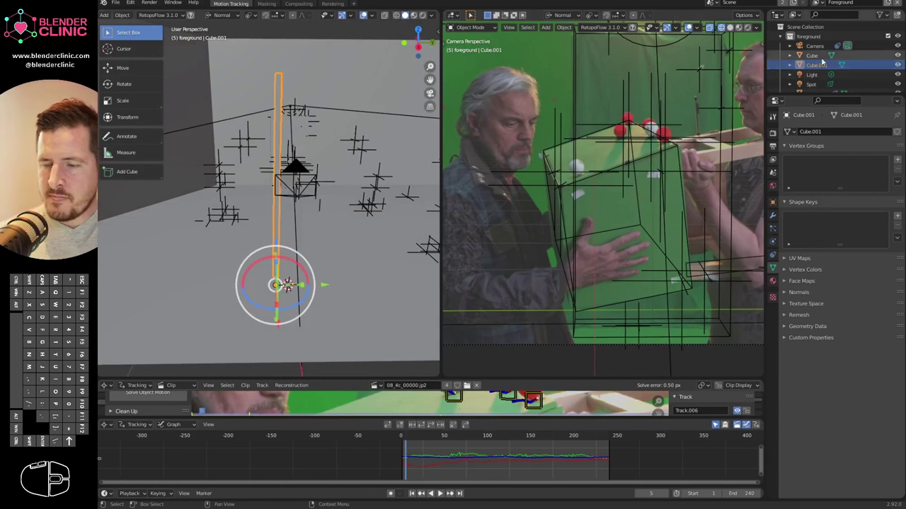
pyautogui.press('Tab')
pyautogui.click(314, 227)
pyautogui.press('Tab')
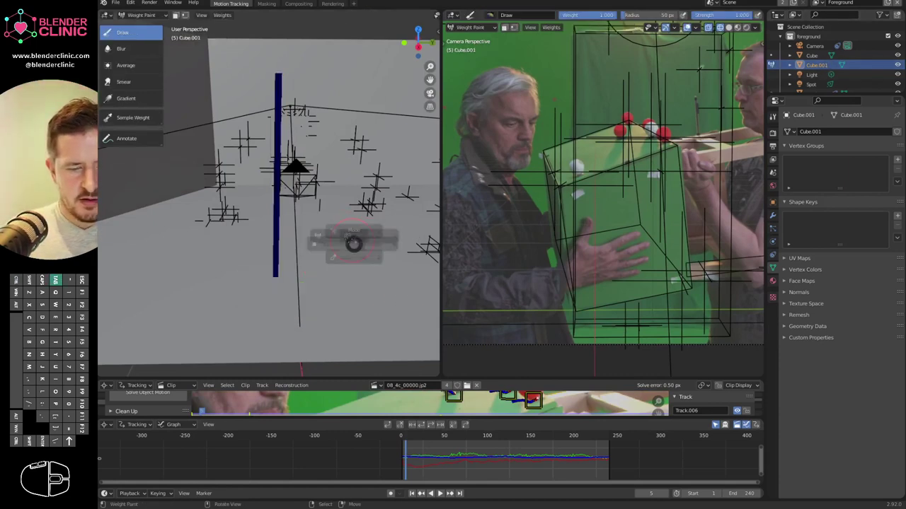
pyautogui.click(391, 244)
pyautogui.scroll(-4, 634, 265)
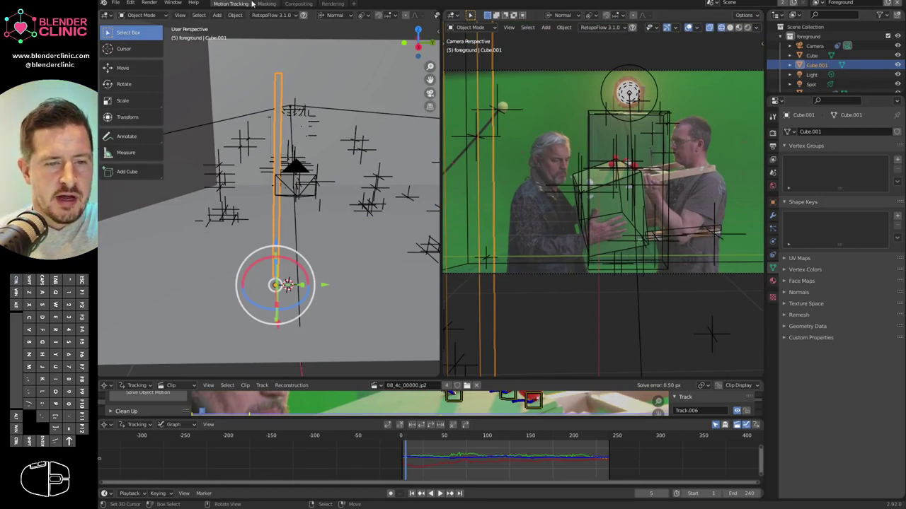
# Save the project as a new file named tracktest.blend in the tracktest folder.
pyautogui.click(117, 4)
pyautogui.click(141, 75)
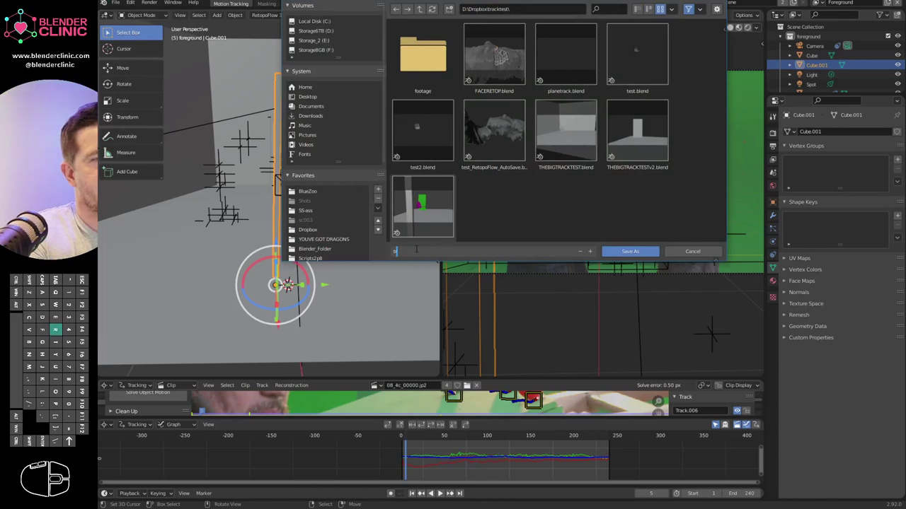
pyautogui.write('tracktest')
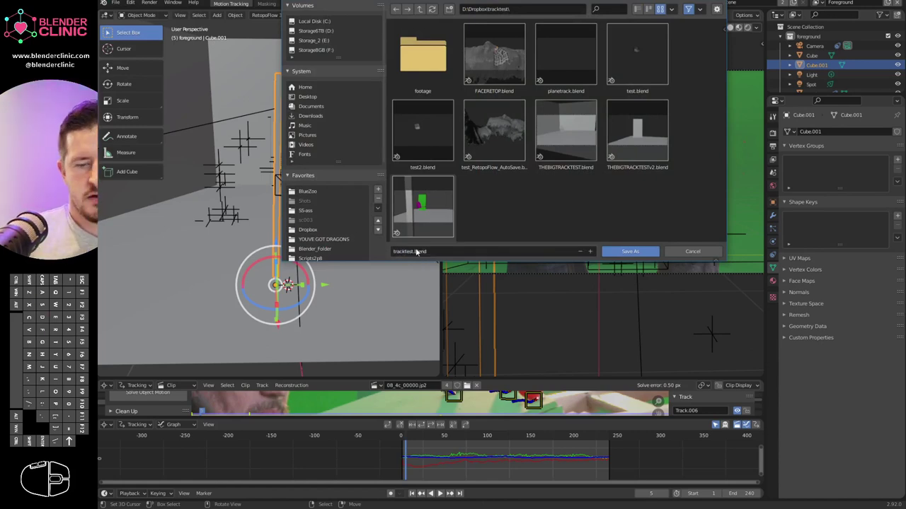
pyautogui.press('Return')
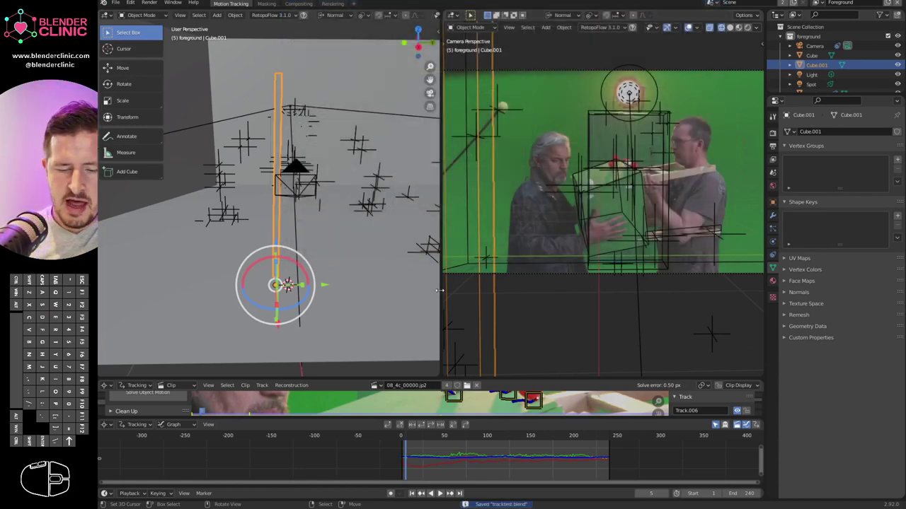
# Switch to the Compositing workspace and enlarge the outliner to show the contents of both collections.
pyautogui.click(309, 6)
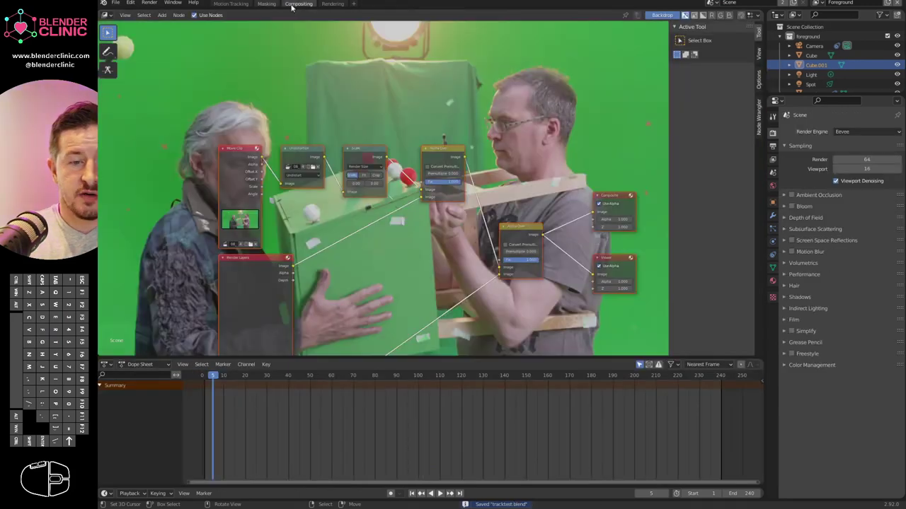
pyautogui.keyDown('ctrl'); pyautogui.moveTo(445, 314); pyautogui.dragTo(446, 256, button='middle'); pyautogui.keyUp('ctrl')
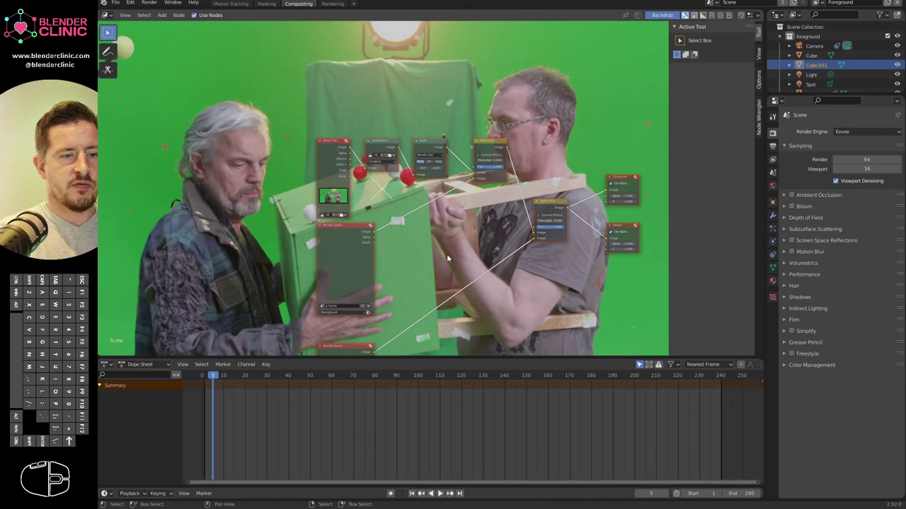
pyautogui.click(115, 3)
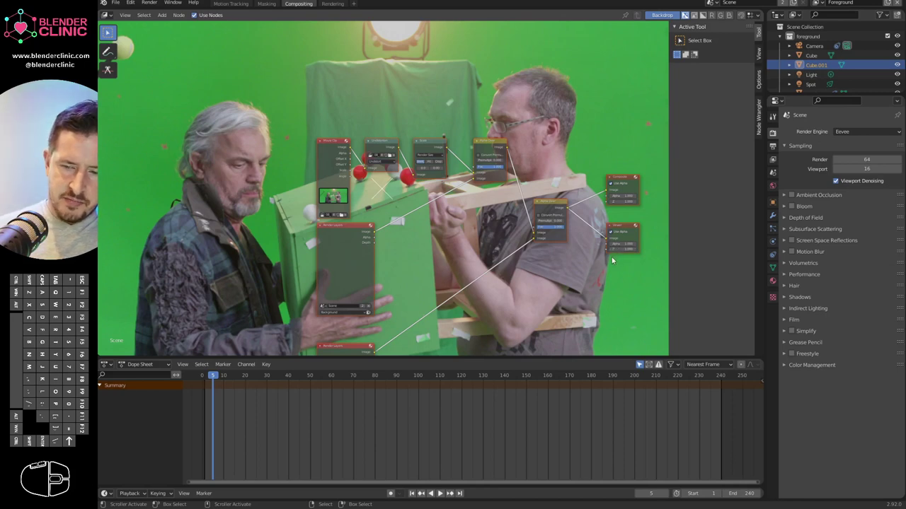
pyautogui.moveTo(781, 97); pyautogui.dragTo(782, 241)
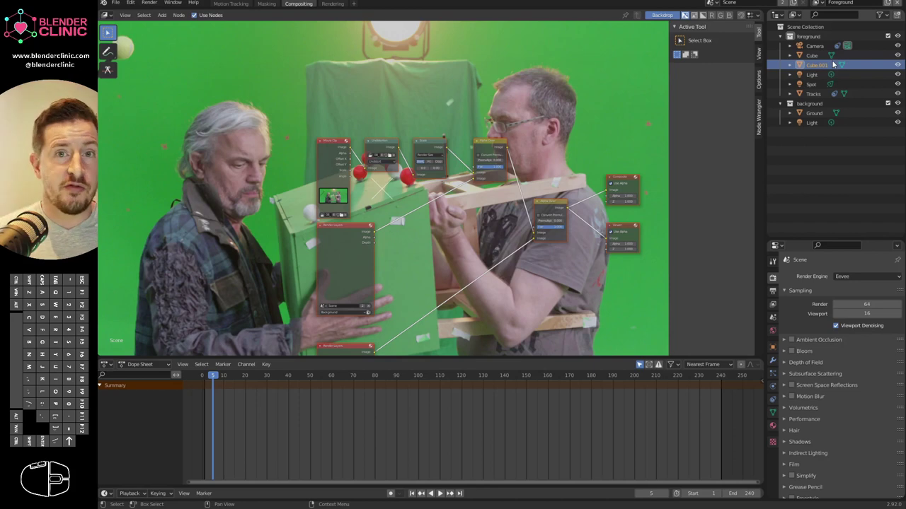
# Move all the foreground collection's objects out to the Scene Collection and delete the foreground collection.
pyautogui.click(814, 114)
pyautogui.keyDown('shift'); pyautogui.click(814, 123); pyautogui.keyUp('shift')
pyautogui.moveTo(817, 115)
pyautogui.mouseDown()
pyautogui.moveTo(842, 111)
pyautogui.moveTo(821, 97)
pyautogui.moveTo(813, 117)
pyautogui.mouseUp()
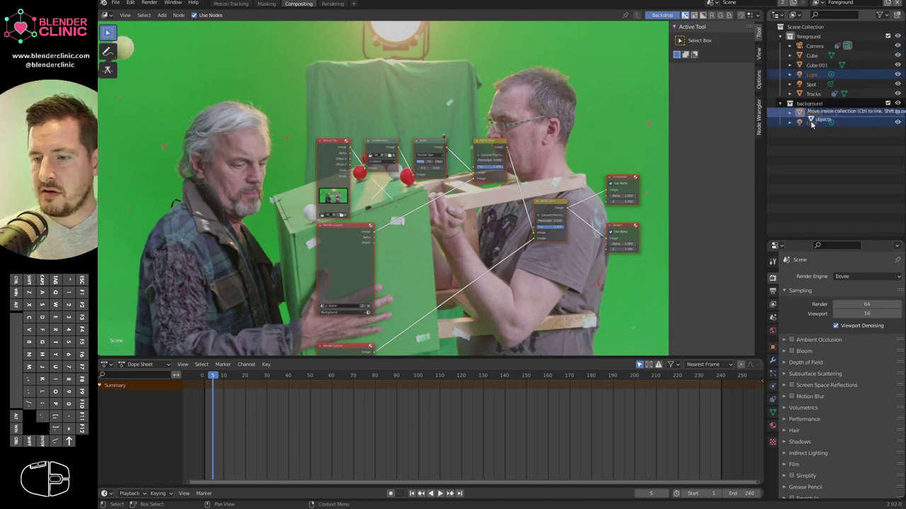
pyautogui.click(815, 46)
pyautogui.keyDown('shift'); pyautogui.click(816, 86); pyautogui.keyUp('shift')
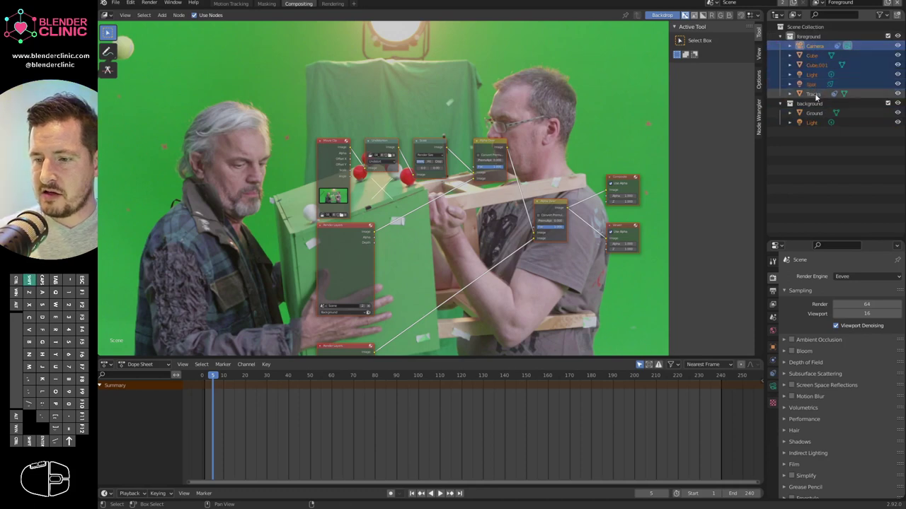
pyautogui.moveTo(814, 47); pyautogui.dragTo(814, 105)
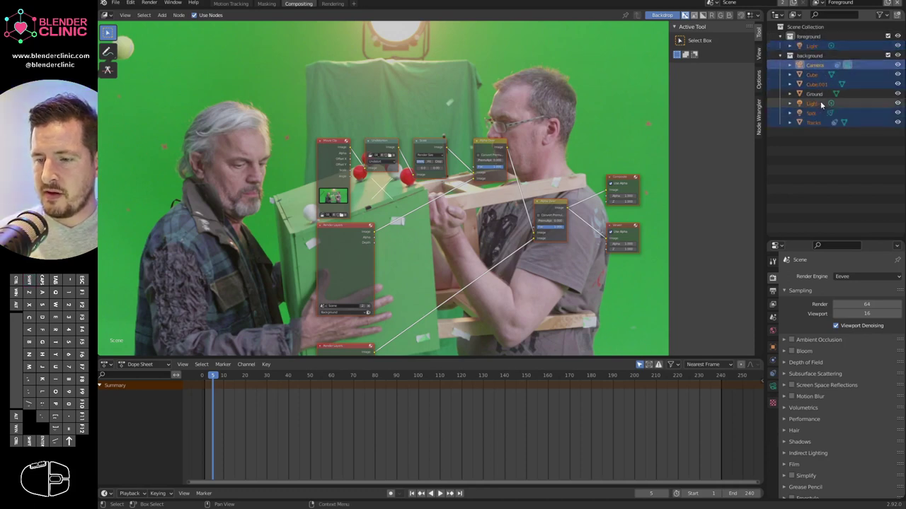
pyautogui.moveTo(817, 47); pyautogui.dragTo(811, 56)
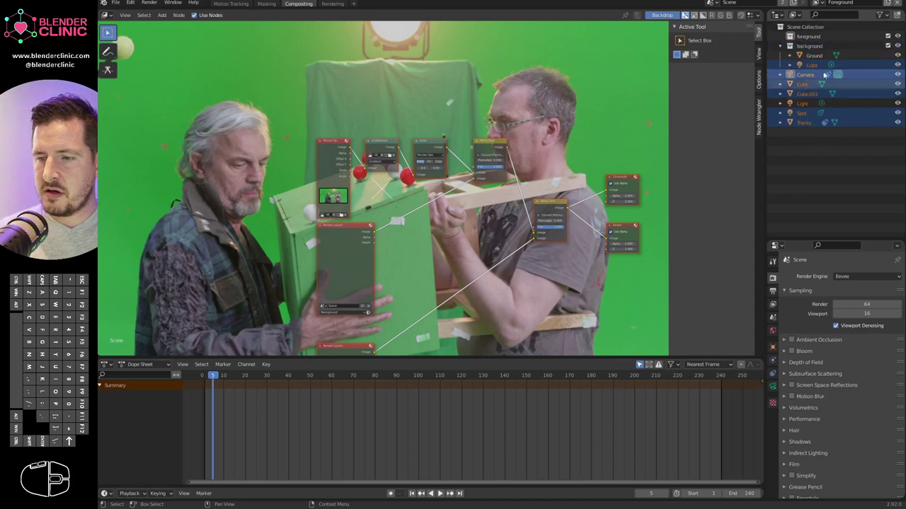
pyautogui.rightClick(811, 37)
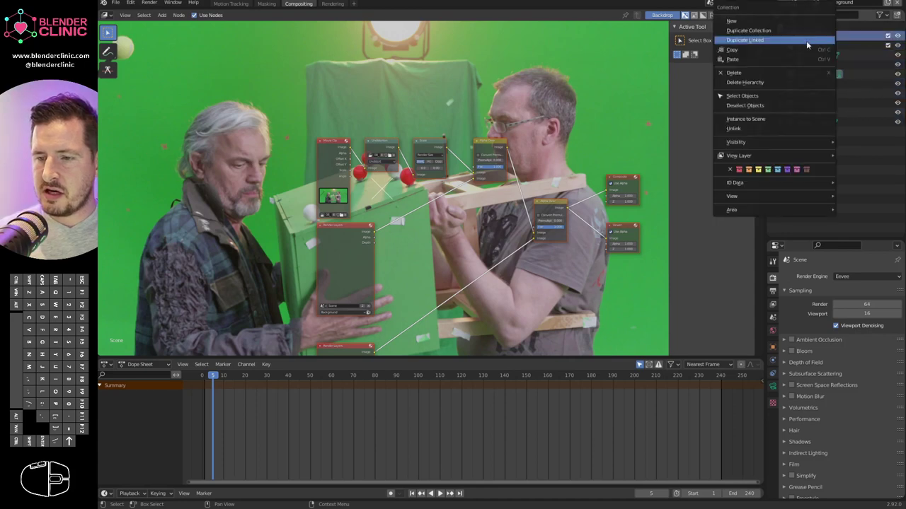
pyautogui.click(765, 75)
# Delete the second Render Layers node that feeds the final Alpha Over node.
pyautogui.keyDown('shift'); pyautogui.moveTo(516, 248); pyautogui.dragTo(517, 194, button='middle'); pyautogui.keyUp('shift')
pyautogui.scroll(3, 396, 197)
pyautogui.keyDown('shift'); pyautogui.moveTo(409, 293); pyautogui.dragTo(435, 245, button='middle'); pyautogui.keyUp('shift')
pyautogui.click(371, 302)
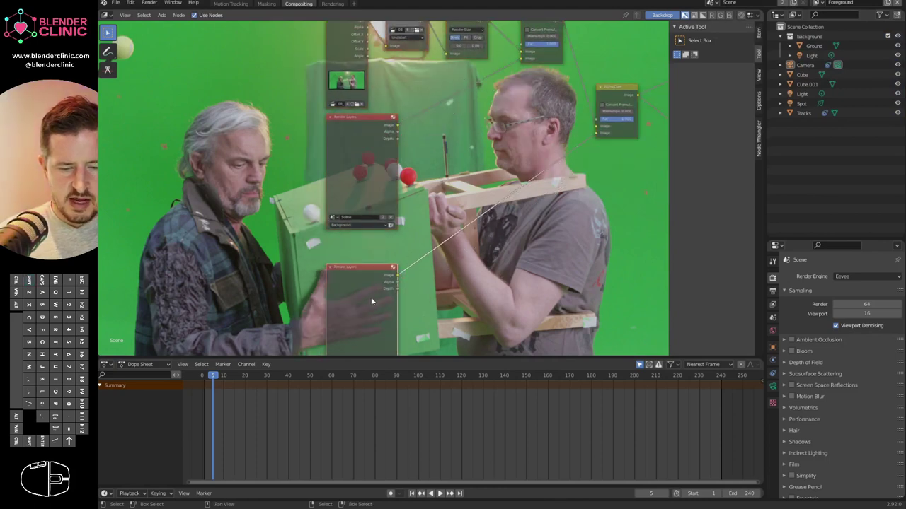
pyautogui.press('x')
pyautogui.click(611, 108)
pyautogui.moveTo(576, 196); pyautogui.dragTo(514, 251, button='middle')
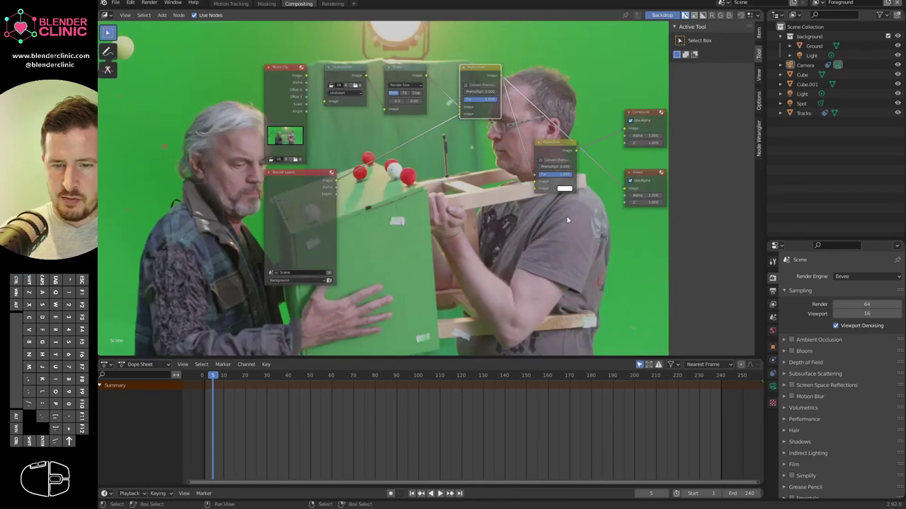
# Search the add-on preferences for "node" to check that Node Wrangler is enabled, and close the preferences.
pyautogui.click(130, 3)
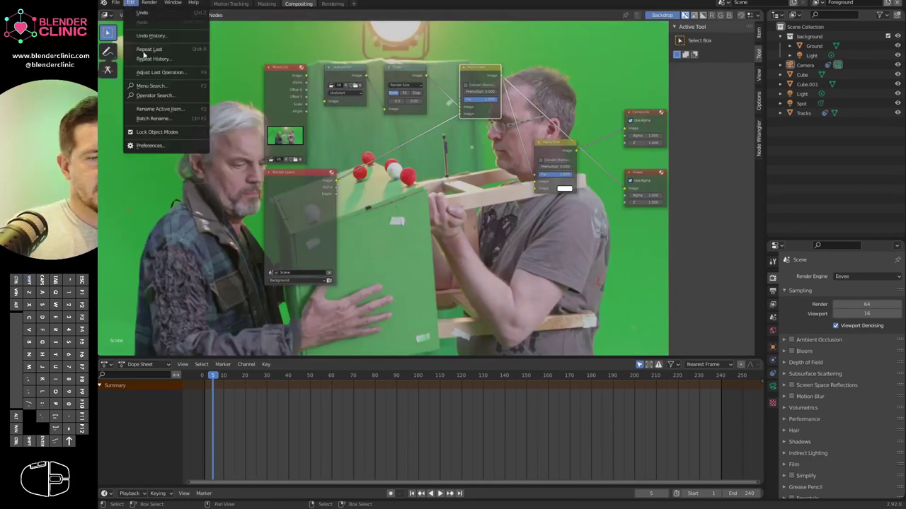
pyautogui.click(167, 141)
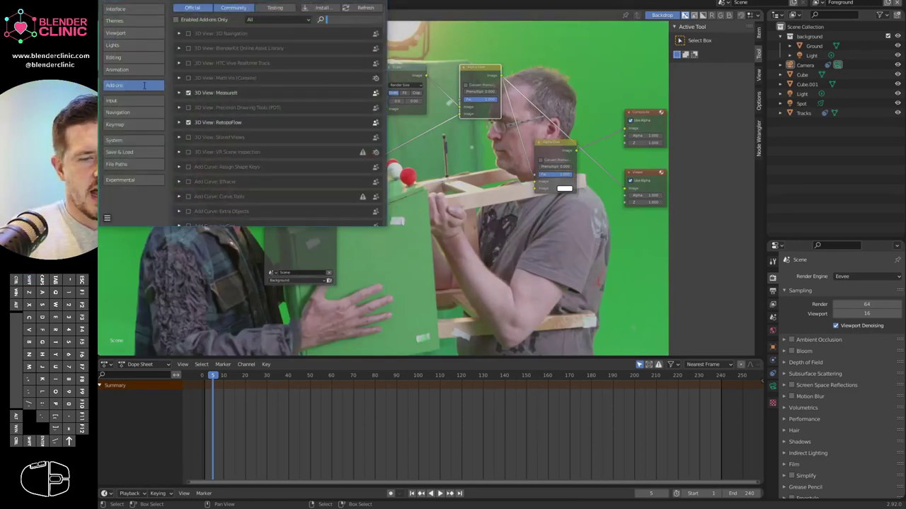
pyautogui.write('node')
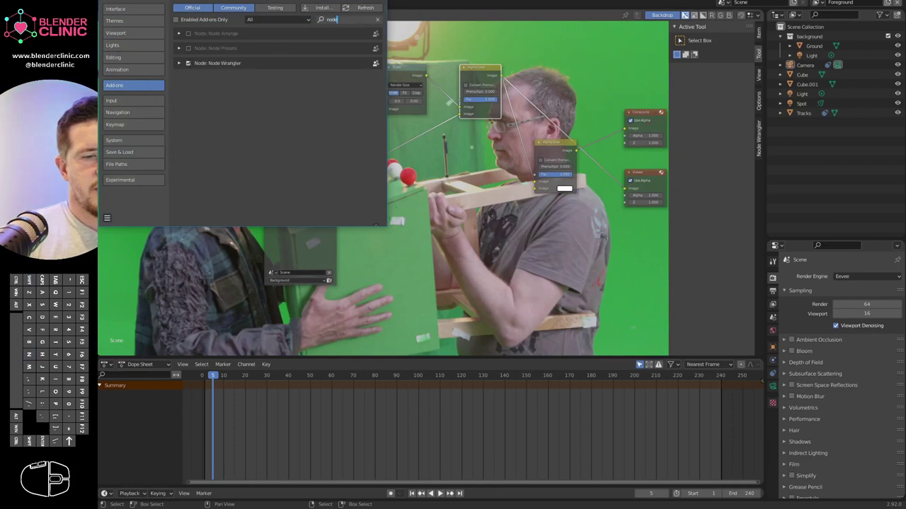
pyautogui.click(377, 0)
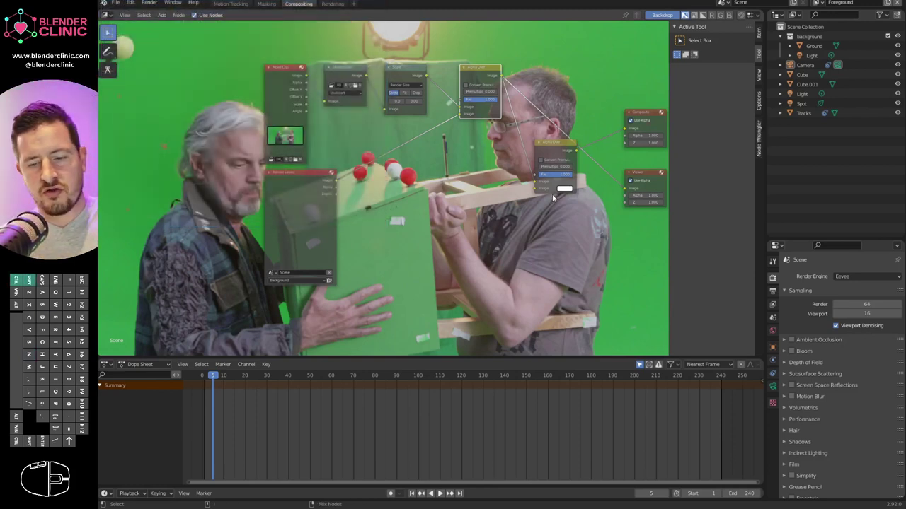
# Preview the composite, movie clip and render layer nodes through a relocated Viewer, ending with the first Alpha Over linked to it.
pyautogui.keyDown('ctrl'); pyautogui.keyDown('shift'); pyautogui.click(560, 146); pyautogui.keyUp('shift'); pyautogui.keyUp('ctrl')
pyautogui.keyDown('ctrl'); pyautogui.keyDown('shift'); pyautogui.click(488, 83); pyautogui.keyUp('shift'); pyautogui.keyUp('ctrl')
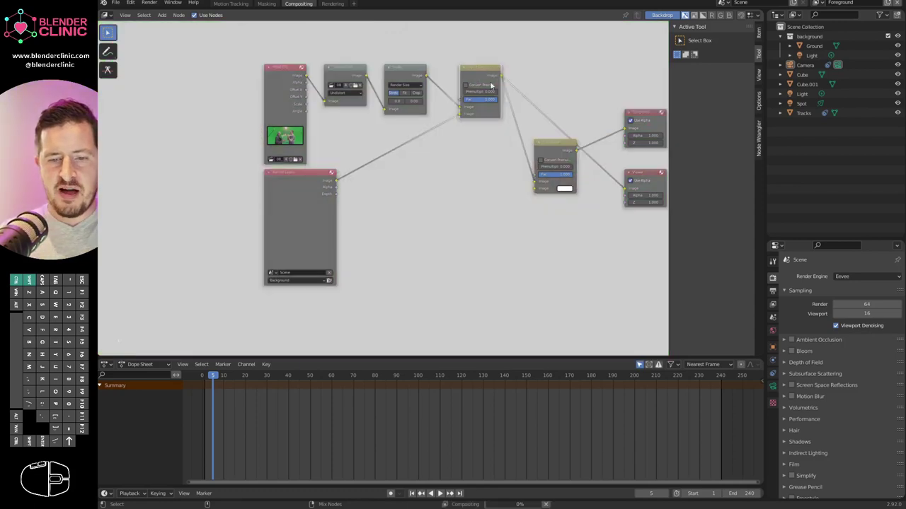
pyautogui.moveTo(646, 181); pyautogui.dragTo(629, 72)
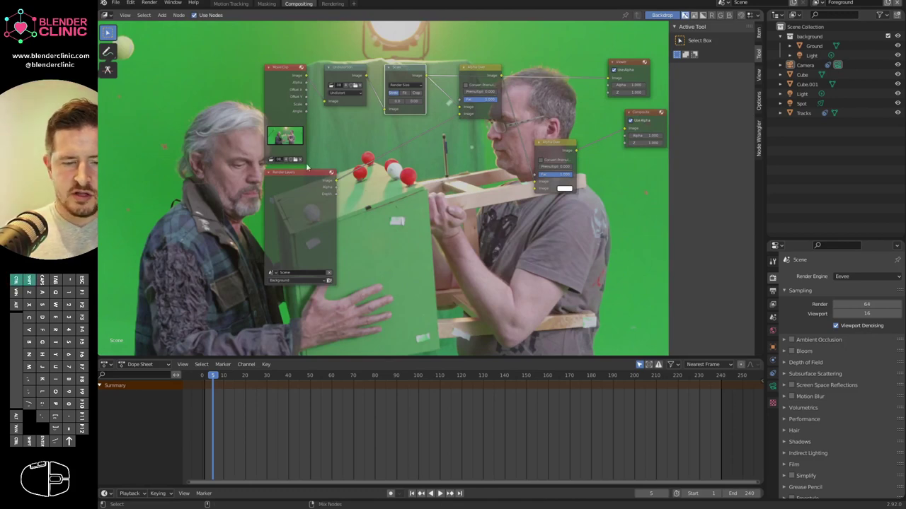
pyautogui.keyDown('ctrl'); pyautogui.keyDown('shift'); pyautogui.click(280, 81); pyautogui.keyUp('shift'); pyautogui.keyUp('ctrl')
pyautogui.keyDown('ctrl'); pyautogui.keyDown('shift'); pyautogui.click(312, 201); pyautogui.keyUp('shift'); pyautogui.keyUp('ctrl')
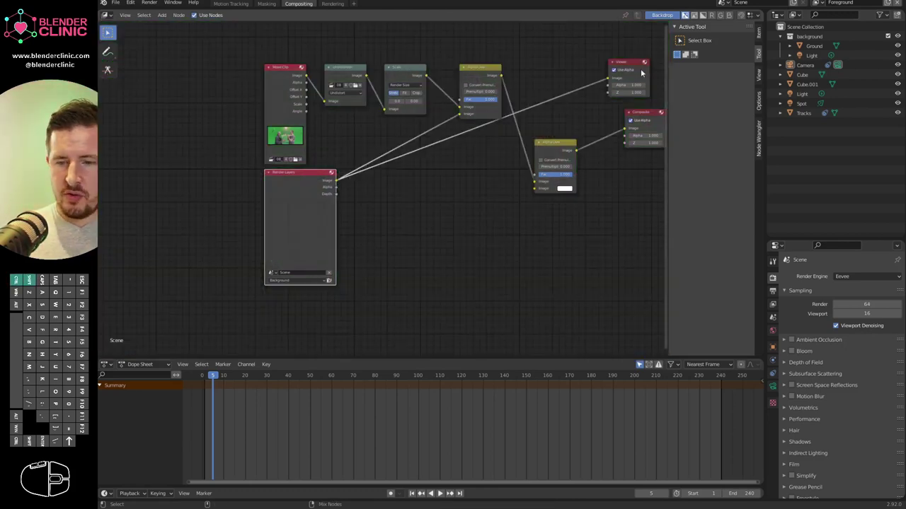
pyautogui.moveTo(487, 252); pyautogui.dragTo(482, 278, button='middle')
pyautogui.keyDown('ctrl'); pyautogui.keyDown('shift'); pyautogui.click(289, 117); pyautogui.keyUp('shift'); pyautogui.keyUp('ctrl')
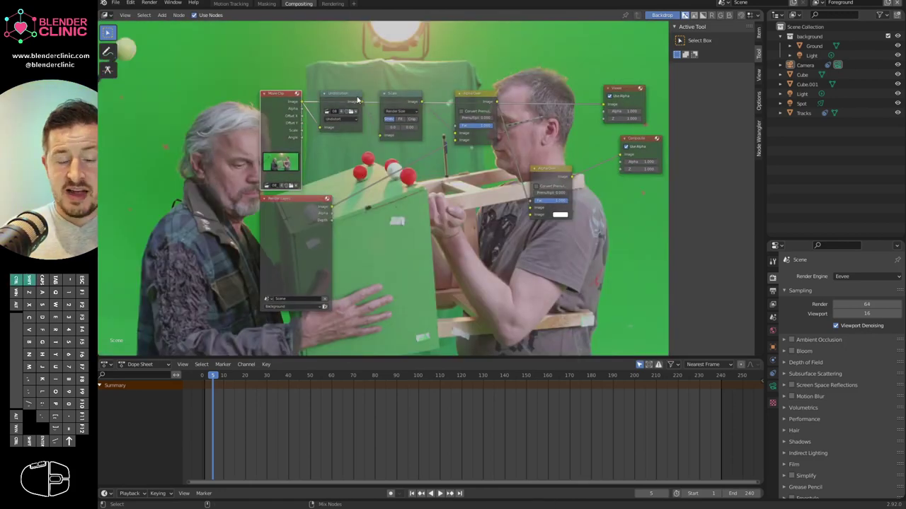
pyautogui.keyDown('ctrl'); pyautogui.keyDown('shift'); pyautogui.click(476, 99); pyautogui.keyUp('shift'); pyautogui.keyUp('ctrl')
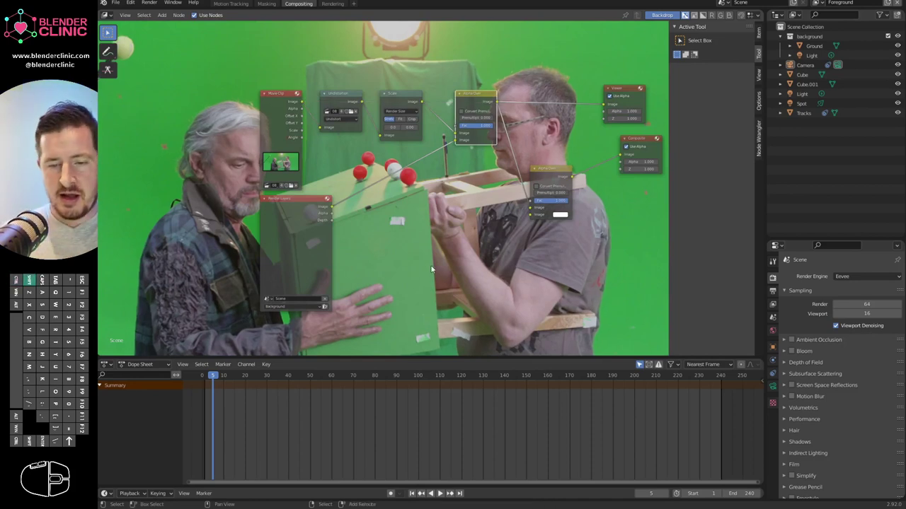
# Move the Composite node and the second Alpha Over node farther along to space out the end of the node tree.
pyautogui.scroll(-3, 431, 269)
pyautogui.moveTo(561, 175); pyautogui.dragTo(595, 185)
pyautogui.moveTo(503, 198); pyautogui.dragTo(542, 201)
# Set the compositor backdrop zoom to 0.54 so the whole frame fits behind the nodes.
pyautogui.moveTo(484, 169); pyautogui.dragTo(485, 170, button='middle')
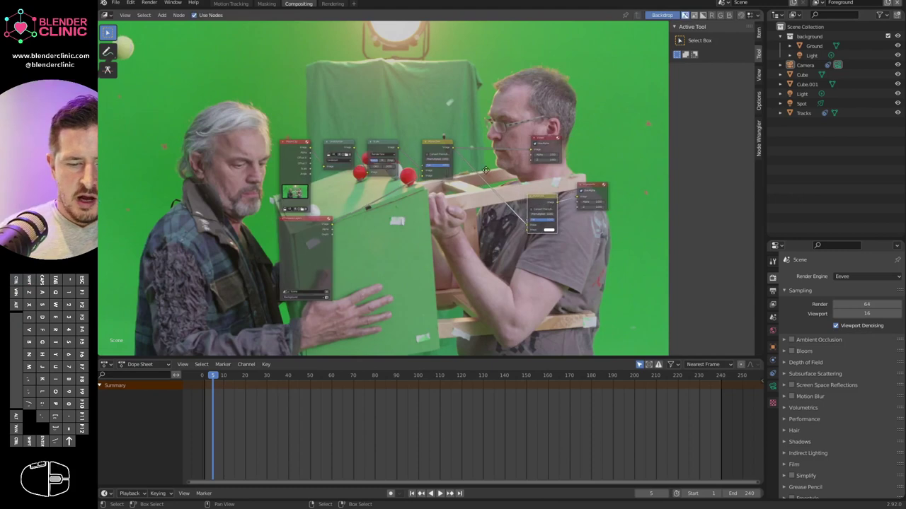
pyautogui.scroll(3, 361, 234)
pyautogui.keyDown('shift'); pyautogui.moveTo(409, 293); pyautogui.dragTo(422, 248, button='middle'); pyautogui.keyUp('shift')
pyautogui.scroll(-3, 393, 238)
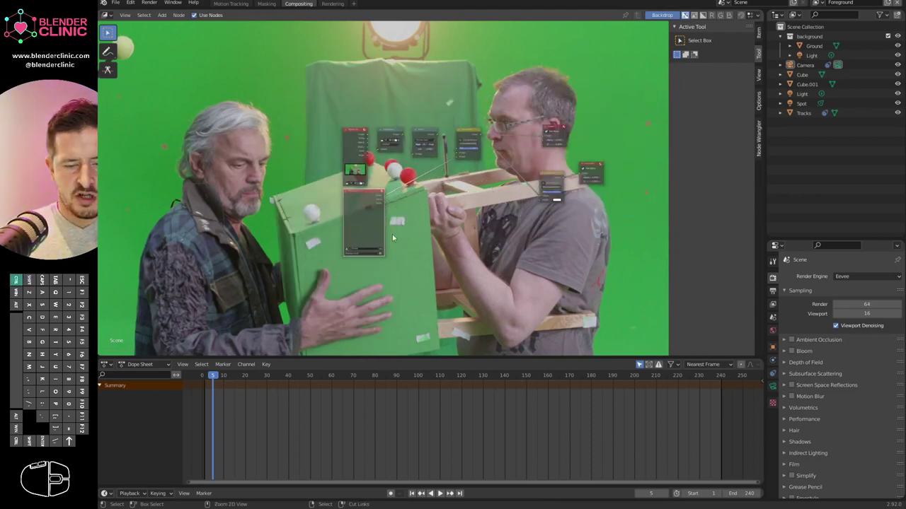
pyautogui.click(759, 72)
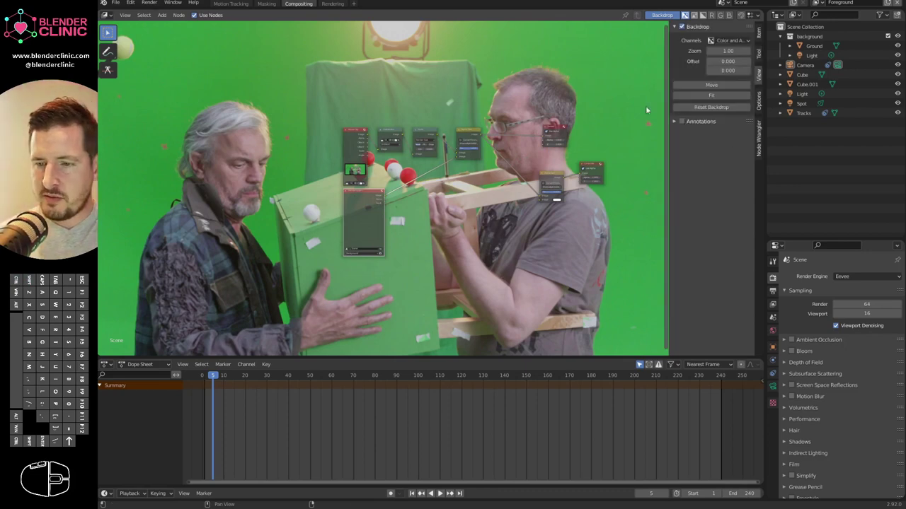
pyautogui.moveTo(732, 51); pyautogui.dragTo(709, 51)
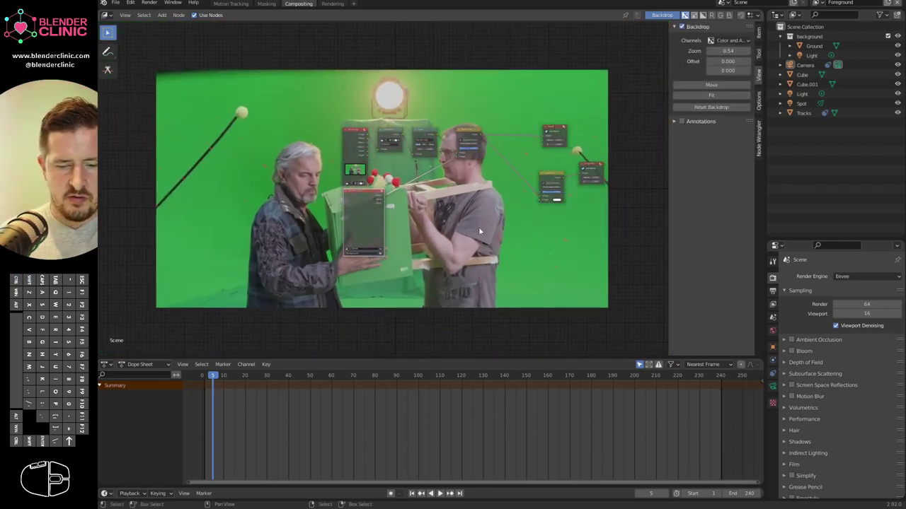
pyautogui.moveTo(478, 229); pyautogui.dragTo(454, 229, button='middle')
# Reposition the Undistort and Scale nodes between the Movie Clip node and the first Alpha Over node.
pyautogui.press('a')
pyautogui.moveTo(488, 164); pyautogui.dragTo(515, 178, button='middle')
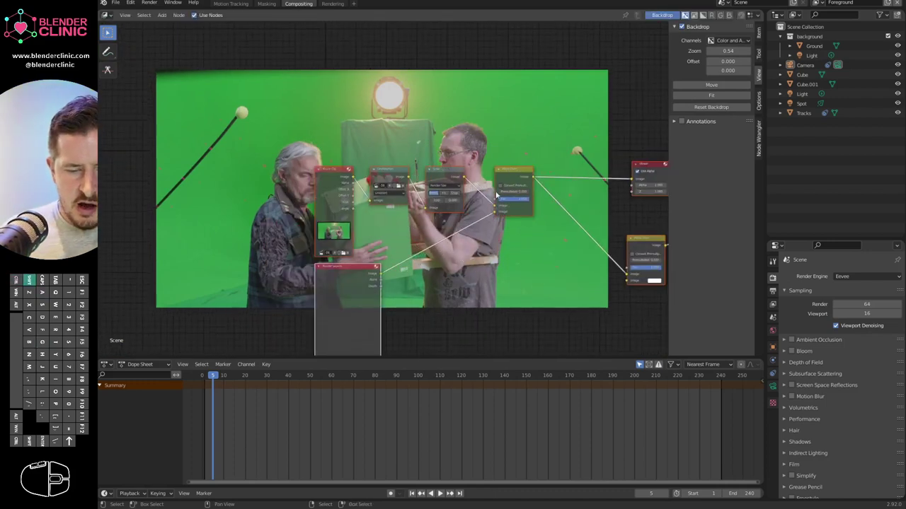
pyautogui.moveTo(421, 248); pyautogui.dragTo(420, 224, button='middle')
pyautogui.moveTo(389, 148); pyautogui.dragTo(380, 145)
pyautogui.click(436, 111)
pyautogui.click(435, 141)
pyautogui.moveTo(436, 143); pyautogui.dragTo(426, 135)
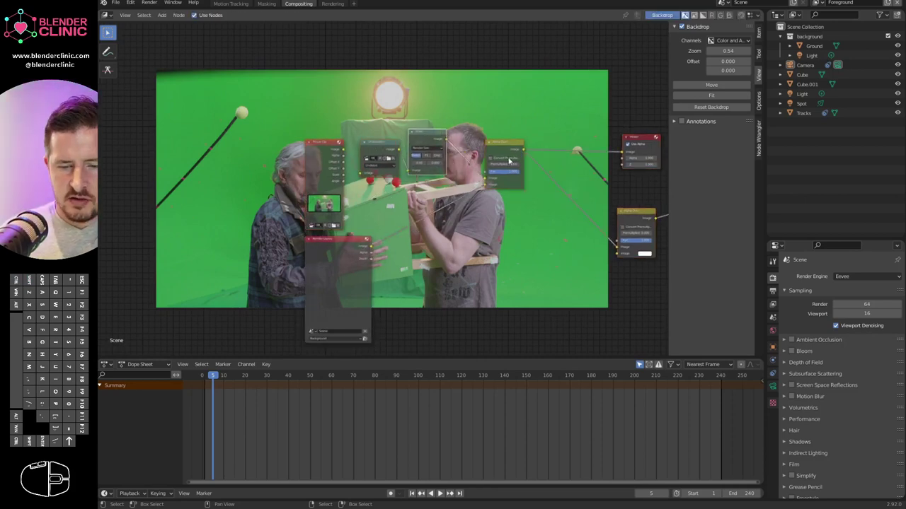
pyautogui.hotkey('shift', 'a')
pyautogui.click(476, 126)
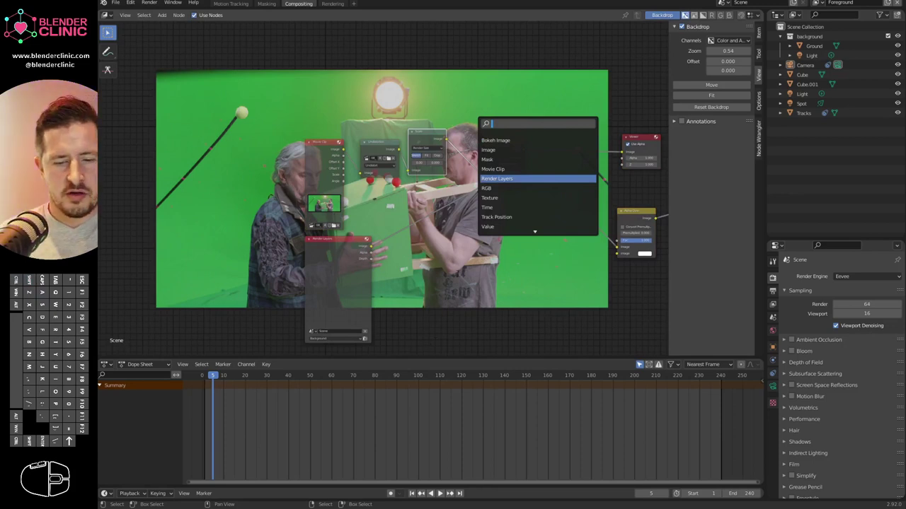
pyautogui.rightClick(466, 290)
# Add a Keying node between the Scale node and the first Alpha Over node.
pyautogui.hotkey('shift', 'a')
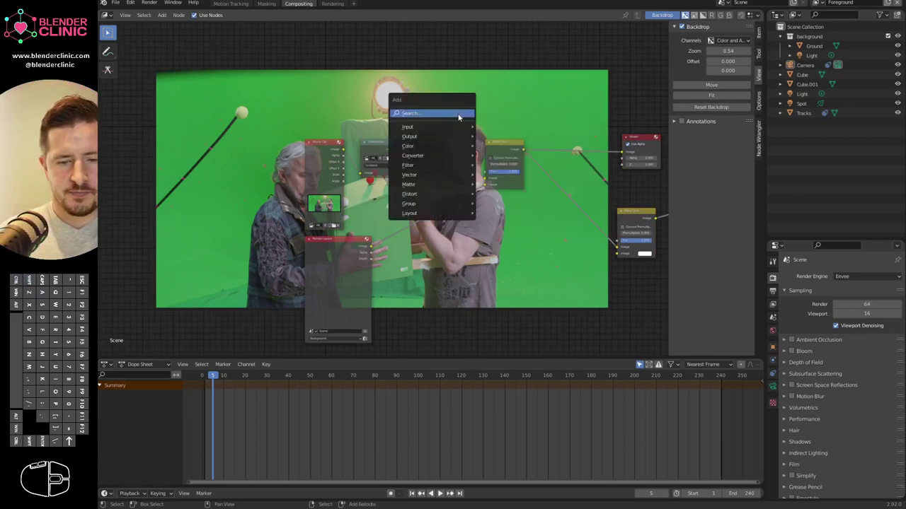
pyautogui.click(457, 114)
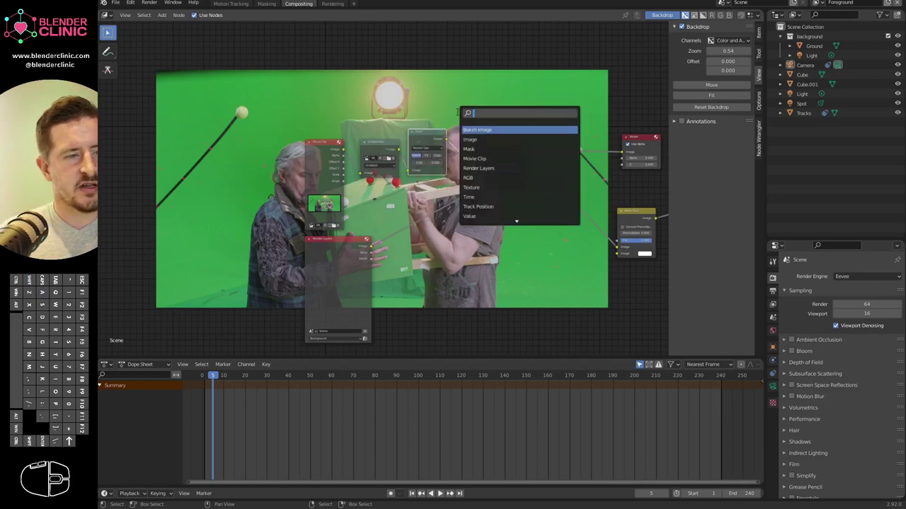
pyautogui.write('key')
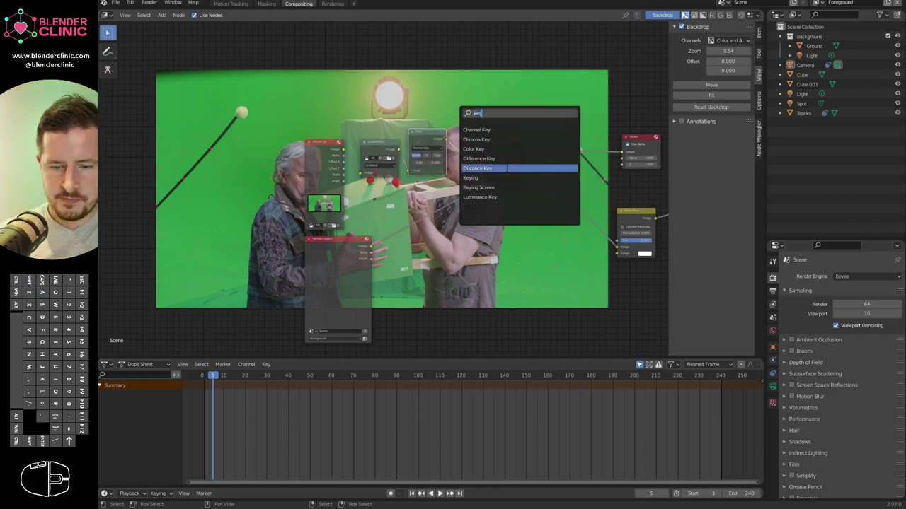
pyautogui.click(503, 178)
pyautogui.click(491, 103)
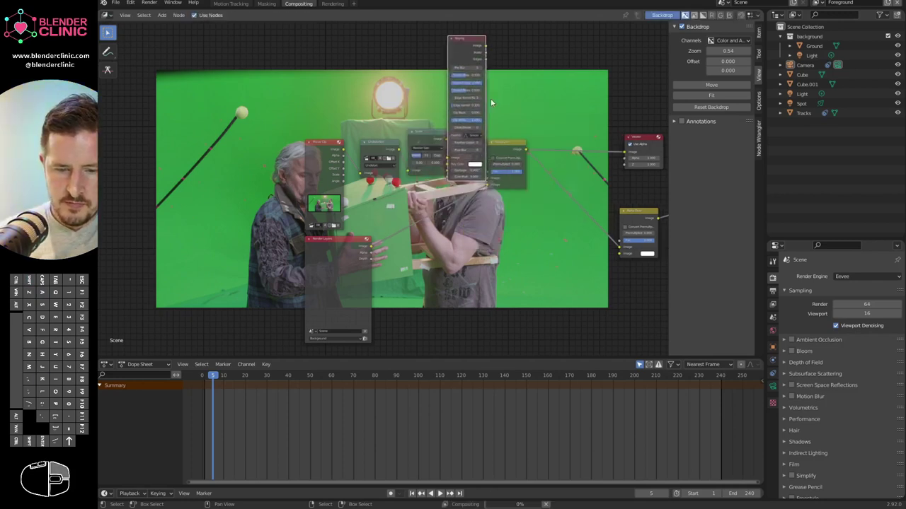
# Set the Keying node's Key Color by sampling the green screen from the backdrop image.
pyautogui.moveTo(552, 233); pyautogui.dragTo(522, 263, button='middle')
pyautogui.scroll(1, 508, 244)
pyautogui.click(472, 197)
pyautogui.click(522, 169)
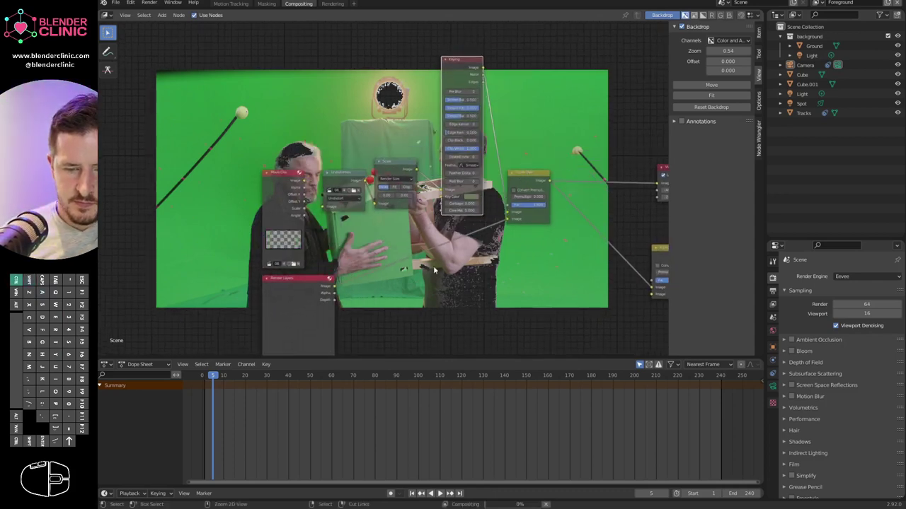
pyautogui.click(412, 245)
pyautogui.keyDown('shift'); pyautogui.moveTo(415, 275); pyautogui.dragTo(334, 237, button='middle'); pyautogui.keyUp('shift')
pyautogui.moveTo(405, 236); pyautogui.dragTo(427, 258, button='middle')
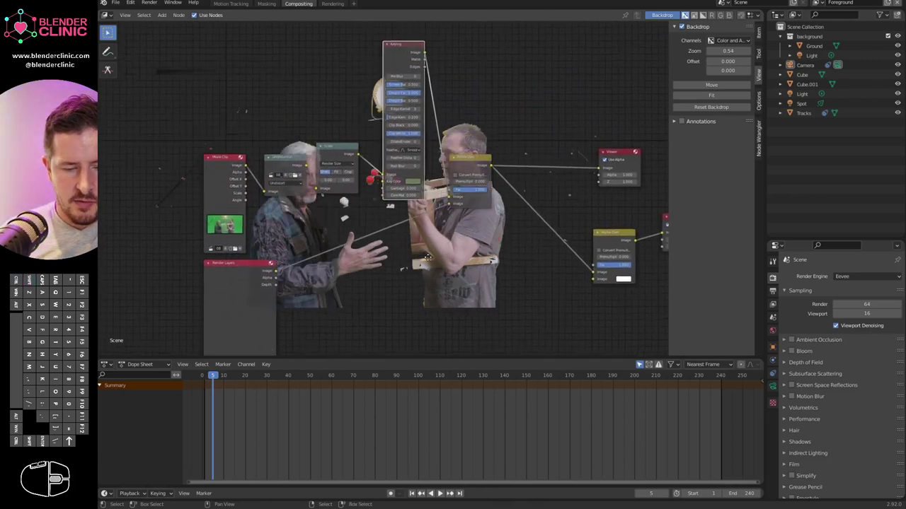
# Preview the Keying node's Matte output in the Viewer and go to frame 160.
pyautogui.moveTo(373, 174); pyautogui.dragTo(358, 164, button='middle')
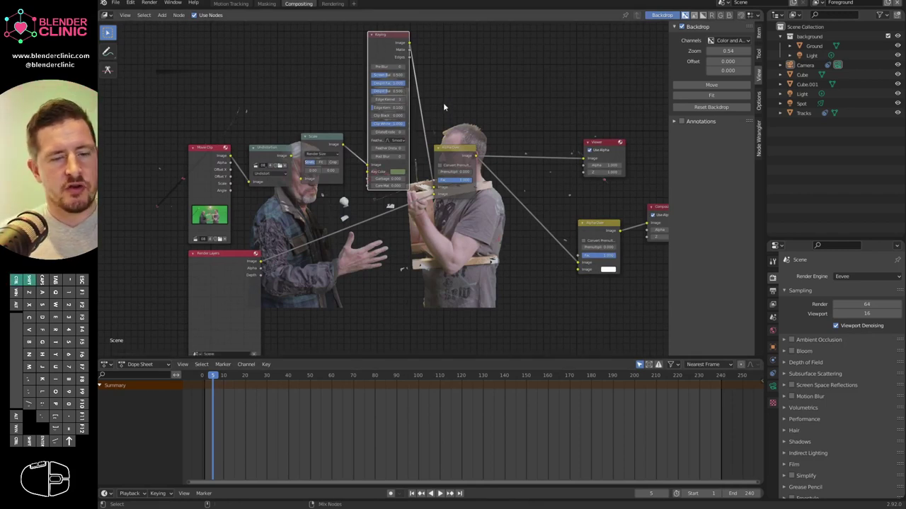
pyautogui.keyDown('ctrl'); pyautogui.keyDown('shift'); pyautogui.click(389, 50); pyautogui.keyUp('shift'); pyautogui.keyUp('ctrl')
pyautogui.keyDown('ctrl'); pyautogui.keyDown('shift'); pyautogui.click(392, 56); pyautogui.keyUp('shift'); pyautogui.keyUp('ctrl')
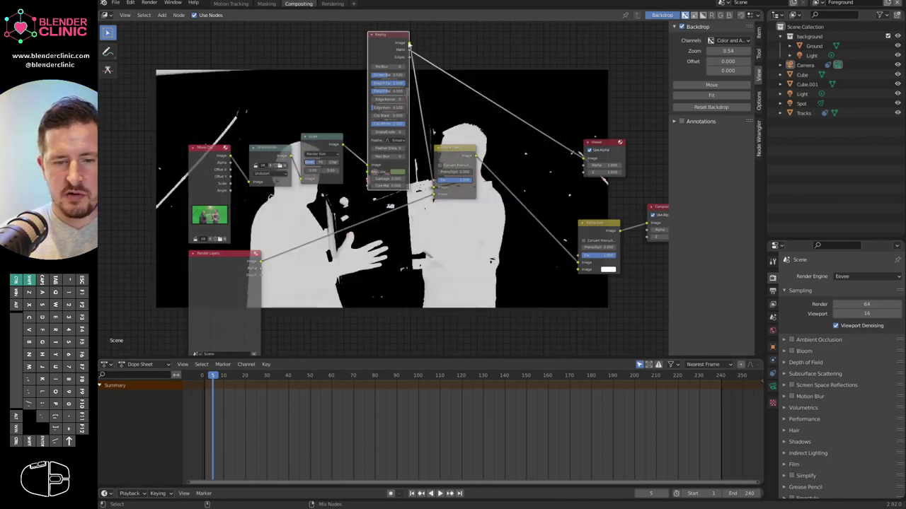
pyautogui.moveTo(348, 377); pyautogui.dragTo(547, 375)
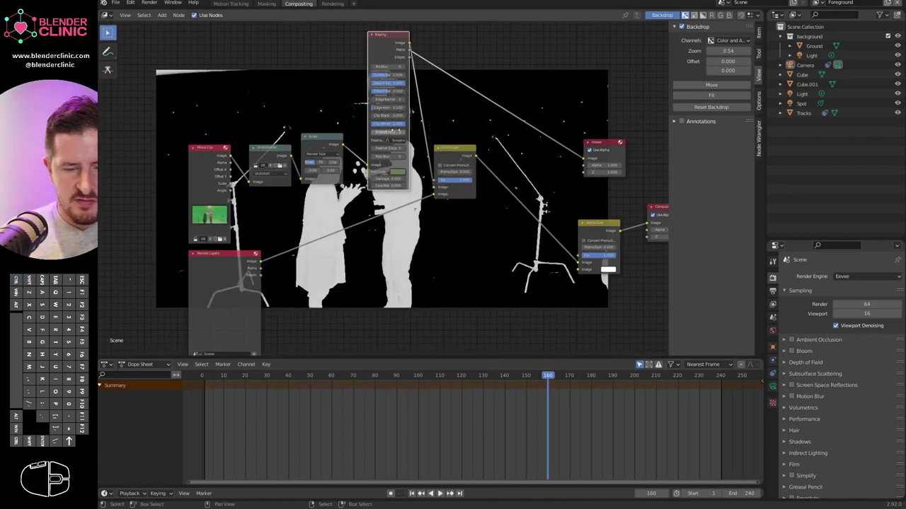
# Lower the Keying node's Clip White and set its Screen Balance to 0.458 and Clip Black to 0.144.
pyautogui.moveTo(399, 126); pyautogui.dragTo(385, 134)
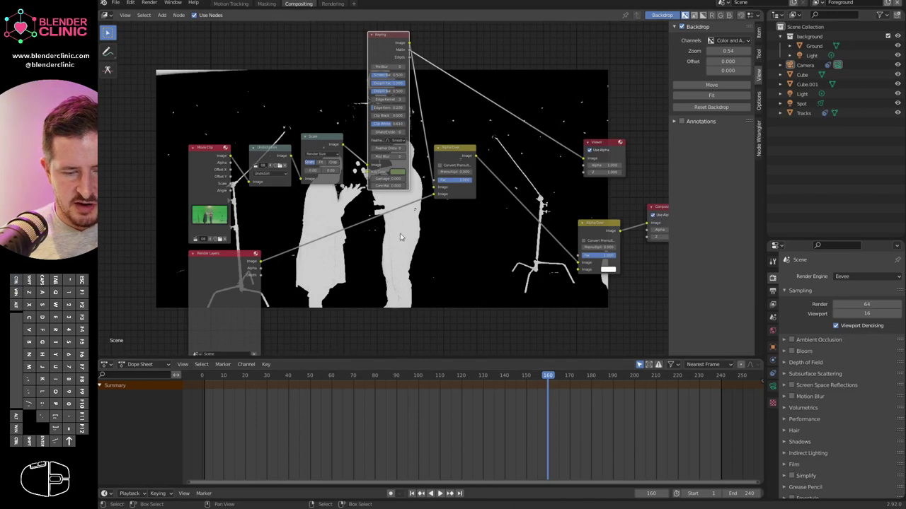
pyautogui.moveTo(388, 78); pyautogui.dragTo(386, 77)
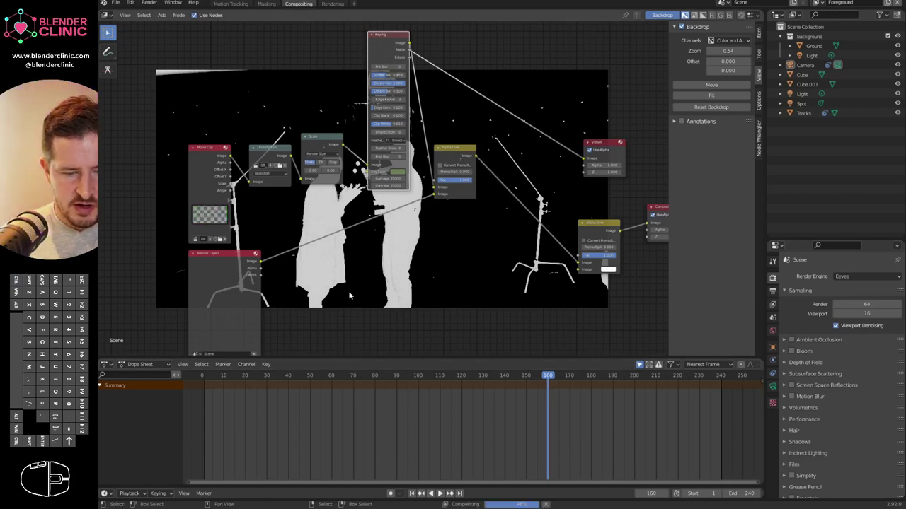
pyautogui.moveTo(384, 117); pyautogui.dragTo(390, 118)
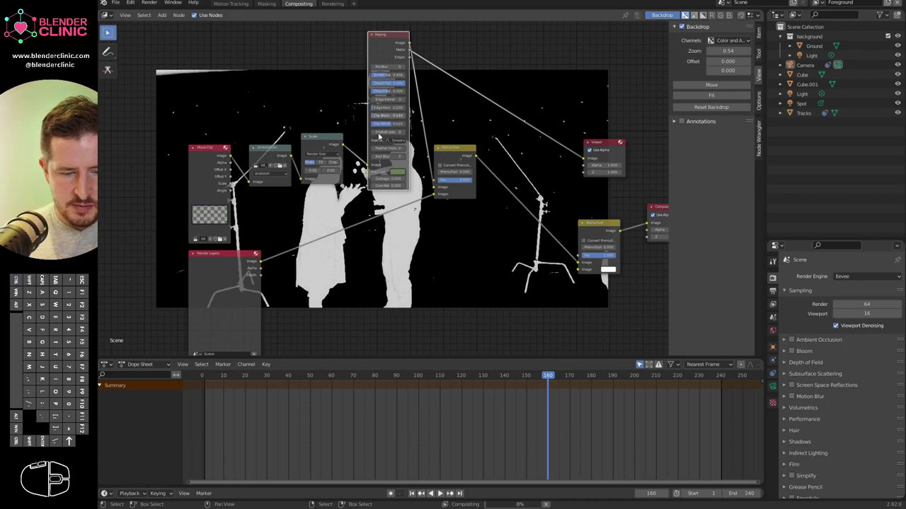
# Enlarge the compositor backdrop to a zoom of 0.73 and raise the Keying node's Clip White.
pyautogui.scroll(2, 382, 141)
pyautogui.moveTo(731, 51); pyautogui.dragTo(754, 52)
pyautogui.moveTo(389, 119); pyautogui.dragTo(399, 119)
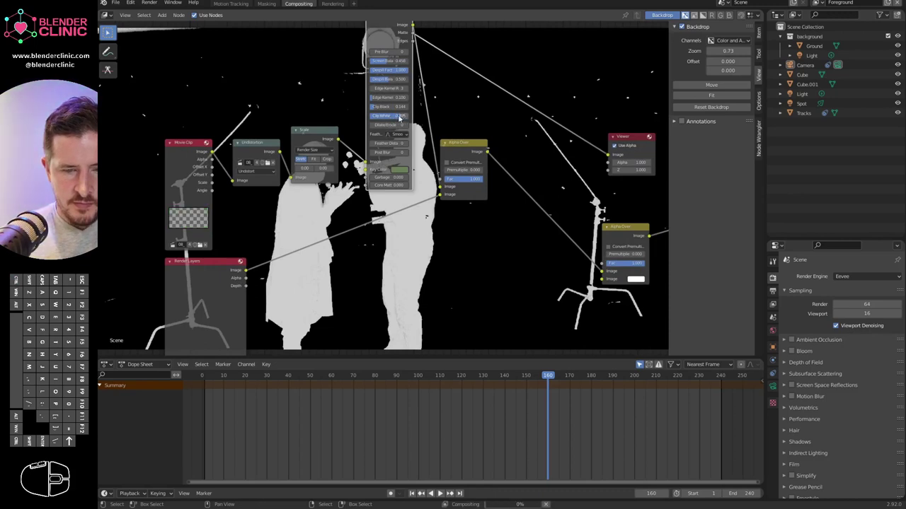
# Preview the Keying node's Edges output and set Edge Kernel Tolerance to 0.295 and Edge Kernel Radius to 2.
pyautogui.keyDown('ctrl'); pyautogui.keyDown('shift'); pyautogui.click(391, 41); pyautogui.keyUp('shift'); pyautogui.keyUp('ctrl')
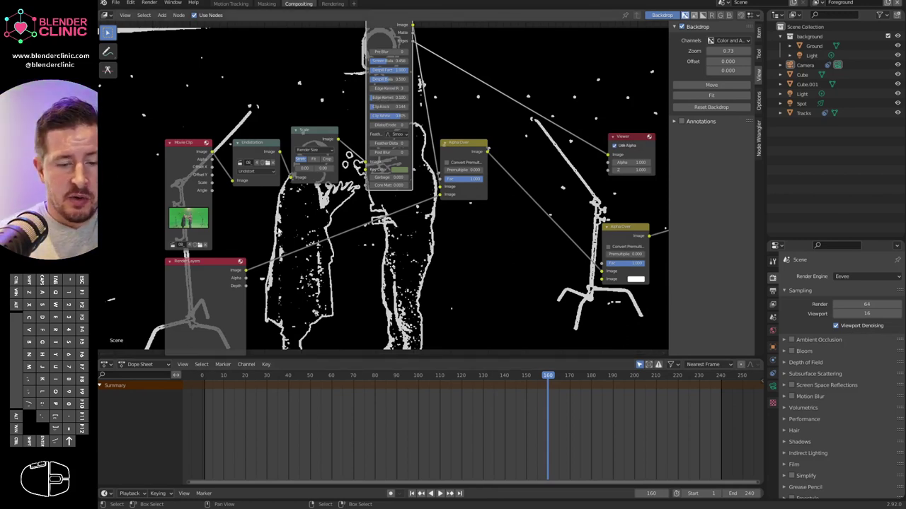
pyautogui.moveTo(380, 99); pyautogui.dragTo(390, 99)
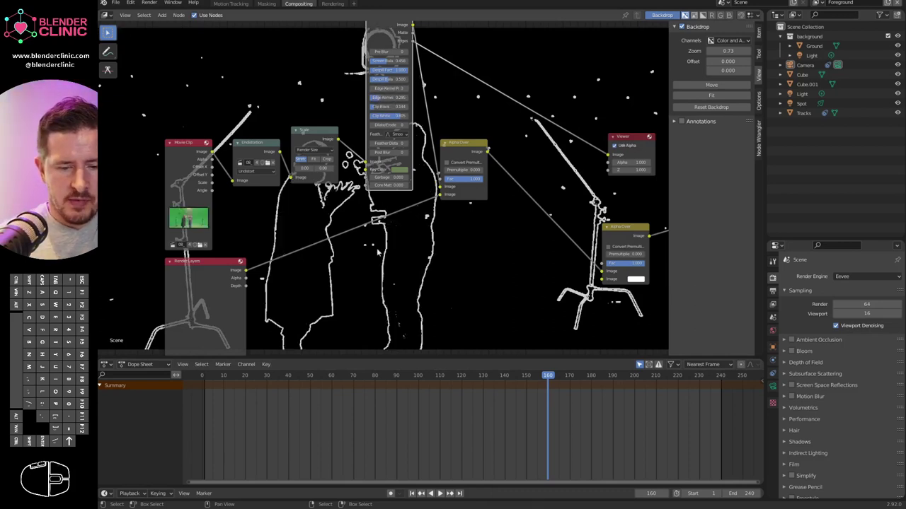
pyautogui.moveTo(383, 89); pyautogui.dragTo(378, 89)
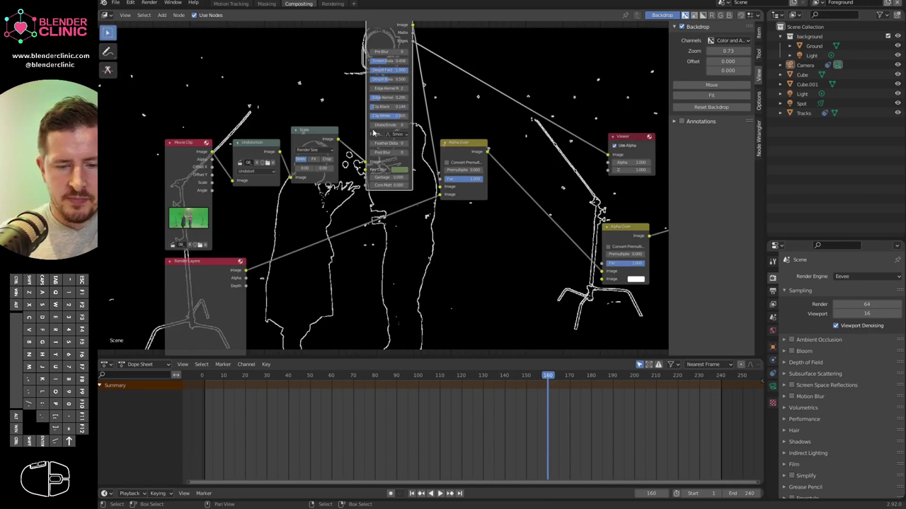
# Switch the Viewer back to the Keying node's Matte output and set Clip White to 0.737.
pyautogui.keyDown('ctrl'); pyautogui.keyDown('shift'); pyautogui.click(389, 36); pyautogui.keyUp('shift'); pyautogui.keyUp('ctrl')
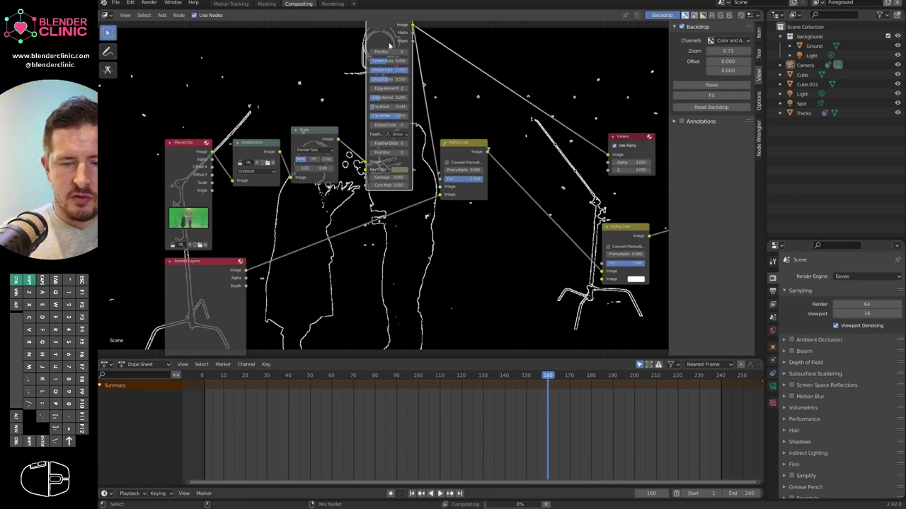
pyautogui.keyDown('ctrl'); pyautogui.keyDown('shift'); pyautogui.click(388, 33); pyautogui.keyUp('shift'); pyautogui.keyUp('ctrl')
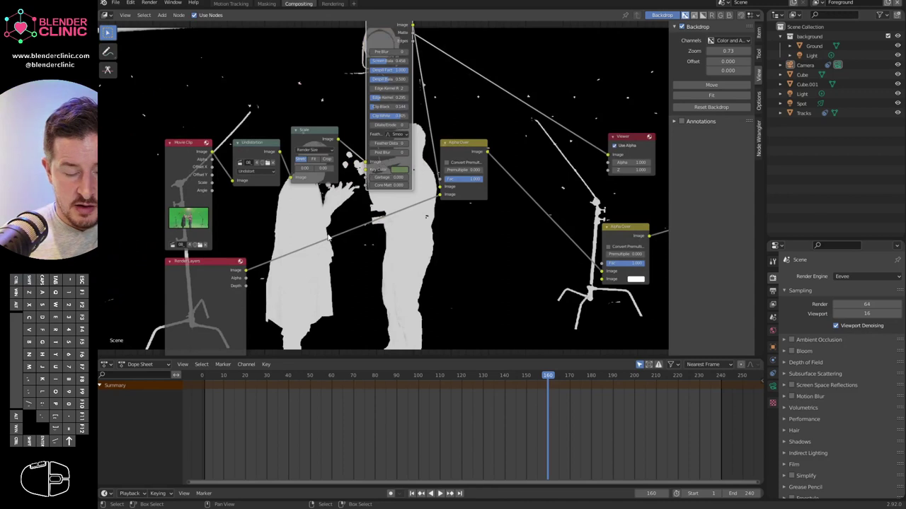
pyautogui.moveTo(403, 116); pyautogui.dragTo(398, 124)
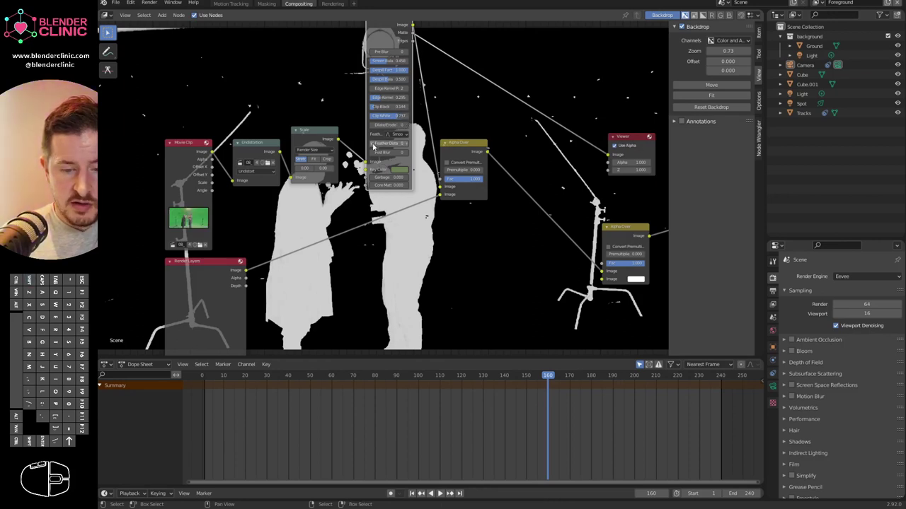
# Preview the Keying node's Image output in the Viewer to inspect the keyed actors.
pyautogui.keyDown('ctrl'); pyautogui.keyDown('shift'); pyautogui.click(388, 41); pyautogui.keyUp('shift'); pyautogui.keyUp('ctrl')
pyautogui.keyDown('ctrl'); pyautogui.keyDown('shift'); pyautogui.click(389, 43); pyautogui.keyUp('shift'); pyautogui.keyUp('ctrl')
pyautogui.scroll(-1, 454, 229)
pyautogui.moveTo(443, 228); pyautogui.dragTo(409, 180, button='middle')
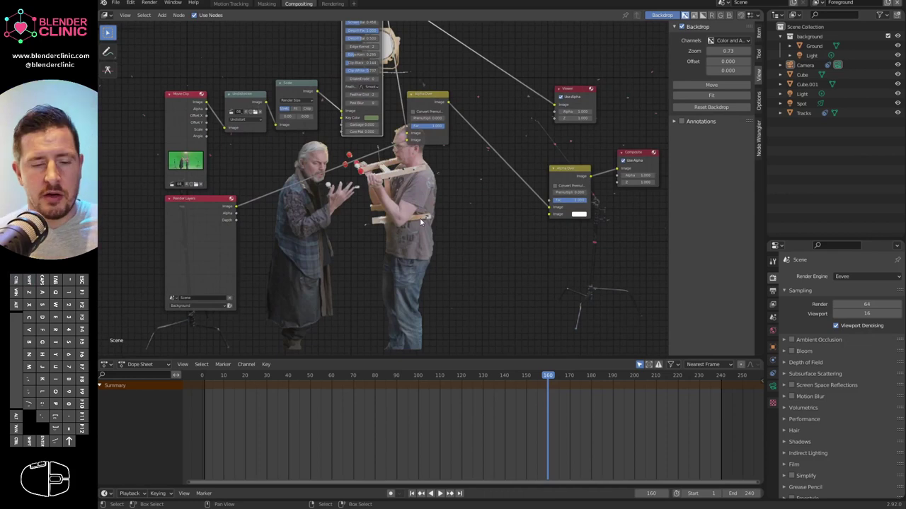
# Move the first Alpha Over node lower and farther from the Keying node.
pyautogui.moveTo(428, 97); pyautogui.dragTo(432, 122)
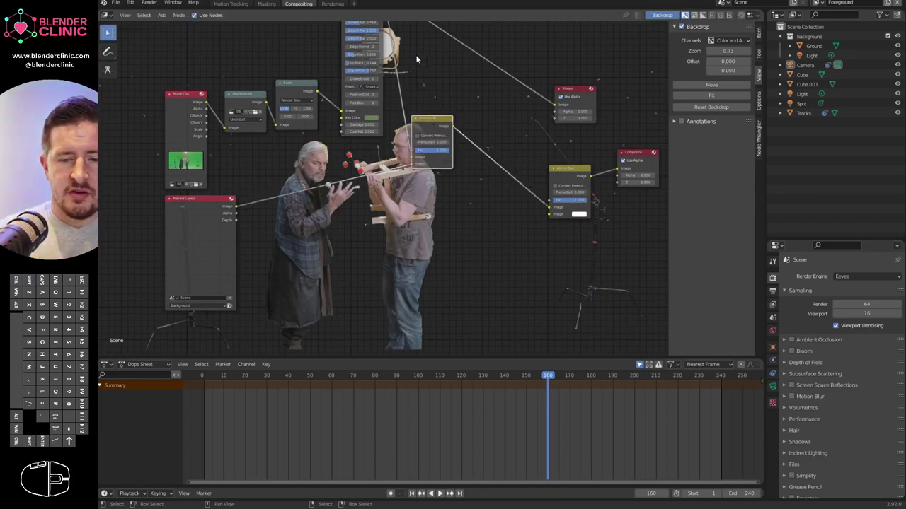
pyautogui.keyDown('shift'); pyautogui.moveTo(507, 129); pyautogui.dragTo(484, 182, button='middle'); pyautogui.keyUp('shift')
pyautogui.moveTo(483, 182); pyautogui.dragTo(450, 154)
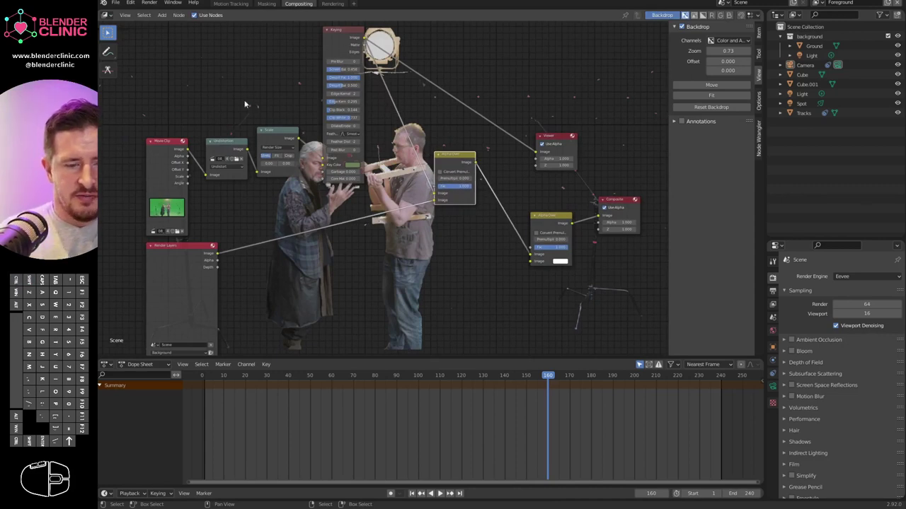
# Link the first Alpha Over node to the Viewer and render frame 160 to update the composite.
pyautogui.keyDown('ctrl'); pyautogui.keyDown('shift'); pyautogui.click(455, 160); pyautogui.keyUp('shift'); pyautogui.keyUp('ctrl')
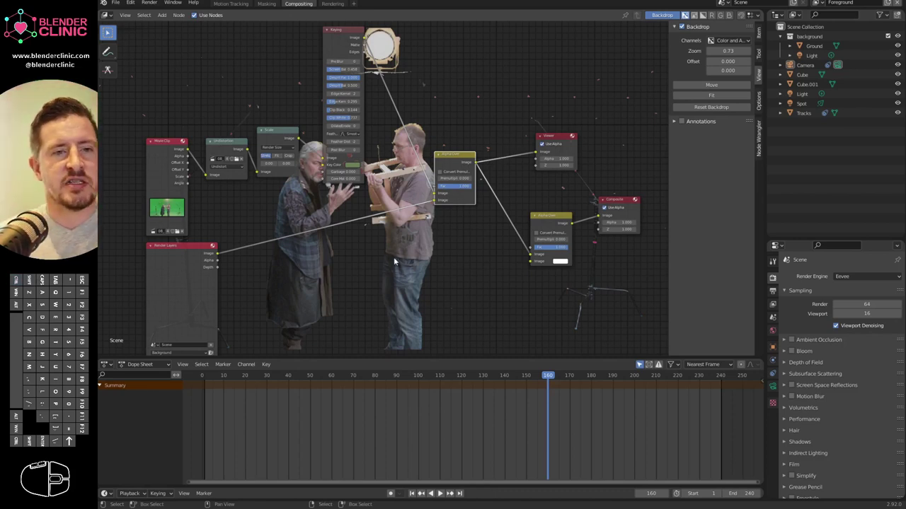
pyautogui.press('F12')
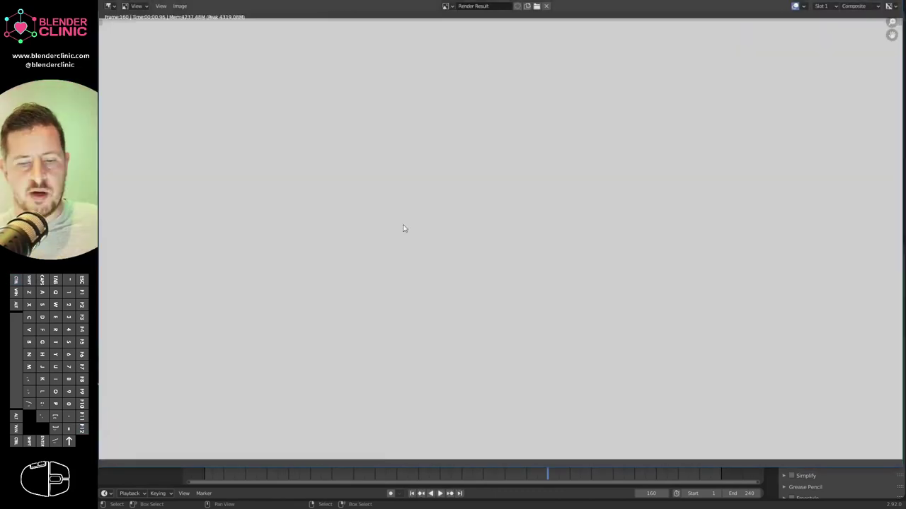
pyautogui.moveTo(607, 0); pyautogui.dragTo(212, 0)
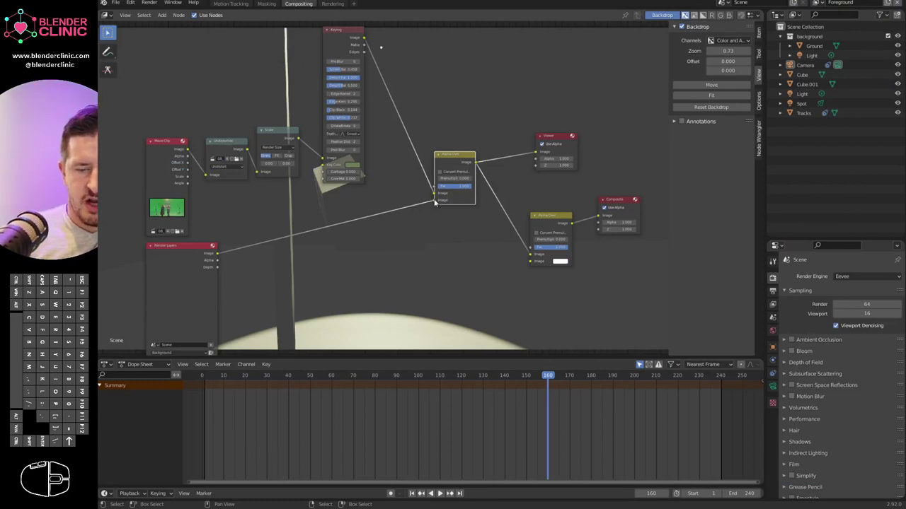
# Swap the first Alpha Over's image inputs to put the keyed footage over the render, and adjust its Convert Premultiplied and Premultiplied settings.
pyautogui.moveTo(436, 203)
pyautogui.mouseDown()
pyautogui.moveTo(422, 200)
pyautogui.moveTo(434, 200)
pyautogui.mouseUp()
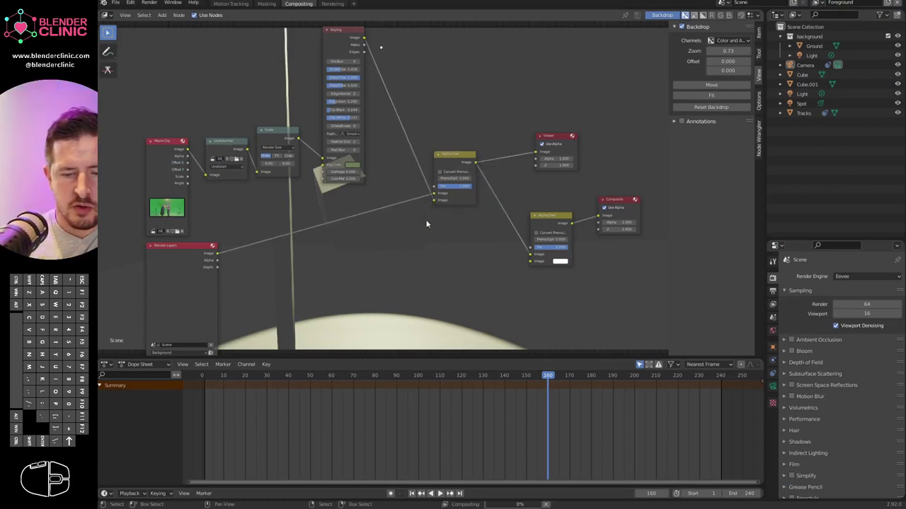
pyautogui.moveTo(427, 243); pyautogui.dragTo(386, 229, button='middle')
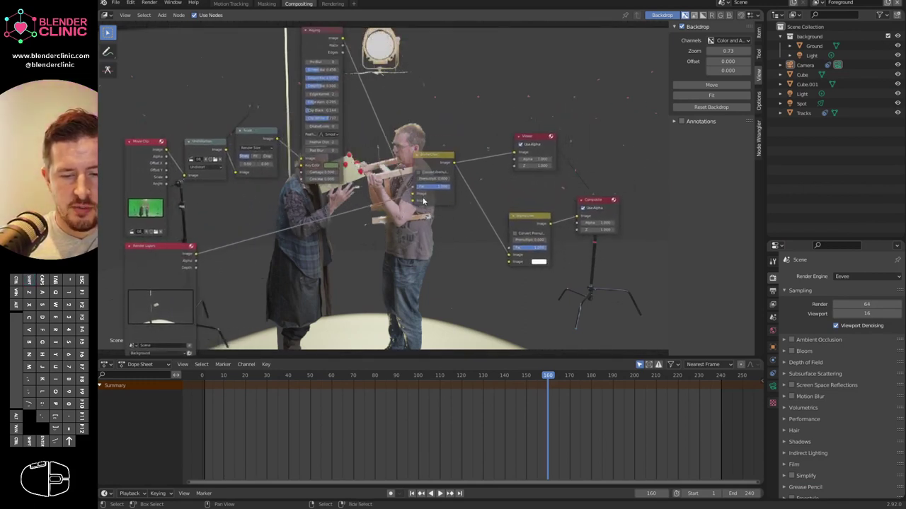
pyautogui.moveTo(433, 180); pyautogui.dragTo(437, 181)
pyautogui.moveTo(406, 241)
pyautogui.keyDown('shift'); pyautogui.mouseDown(button='middle')
pyautogui.moveTo(429, 238)
pyautogui.moveTo(399, 238)
pyautogui.mouseUp(button='middle'); pyautogui.keyUp('shift')
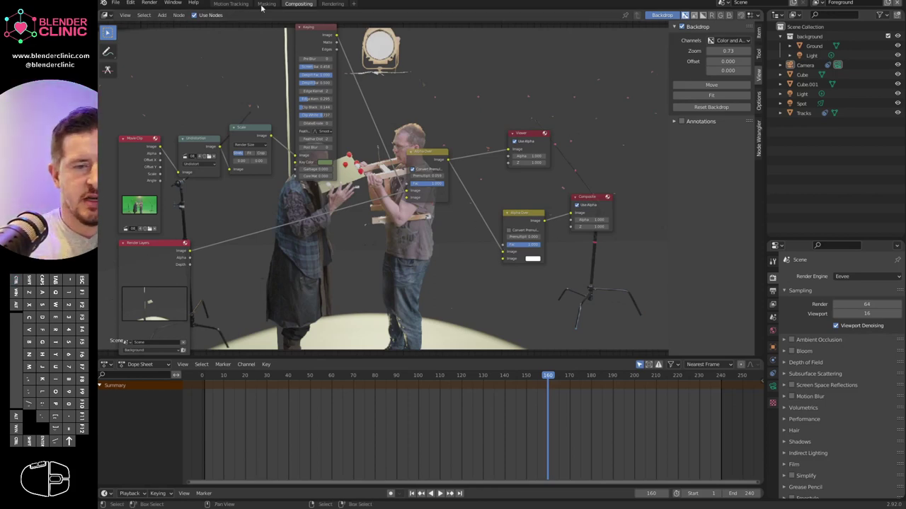
# Add an Area light at the 3D cursor in the Motion Tracking workspace's scene.
pyautogui.click(231, 4)
pyautogui.press('KP_0')
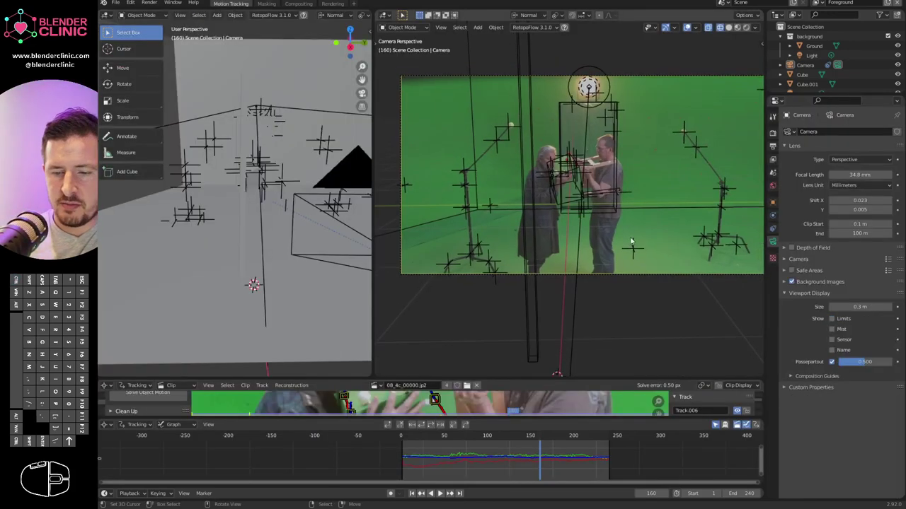
pyautogui.moveTo(651, 254); pyautogui.dragTo(652, 284, button='middle')
pyautogui.click(641, 248)
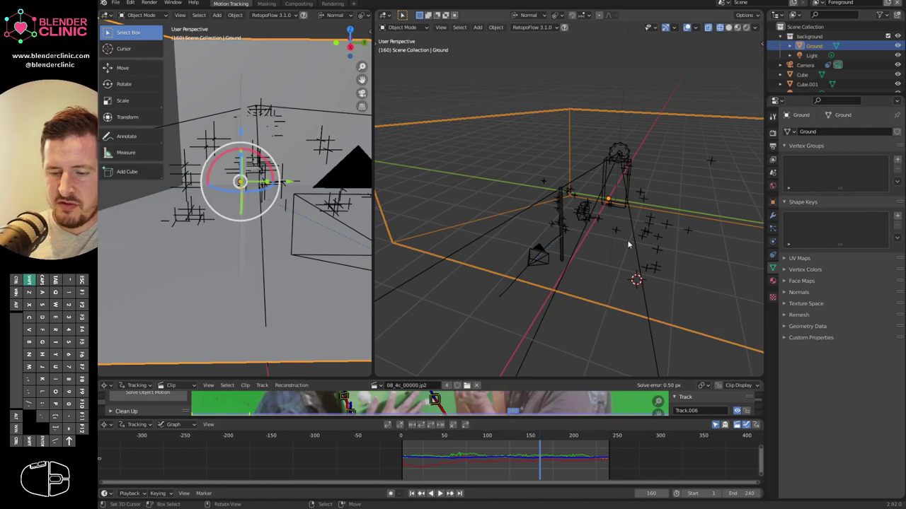
pyautogui.hotkey('shift', 'a')
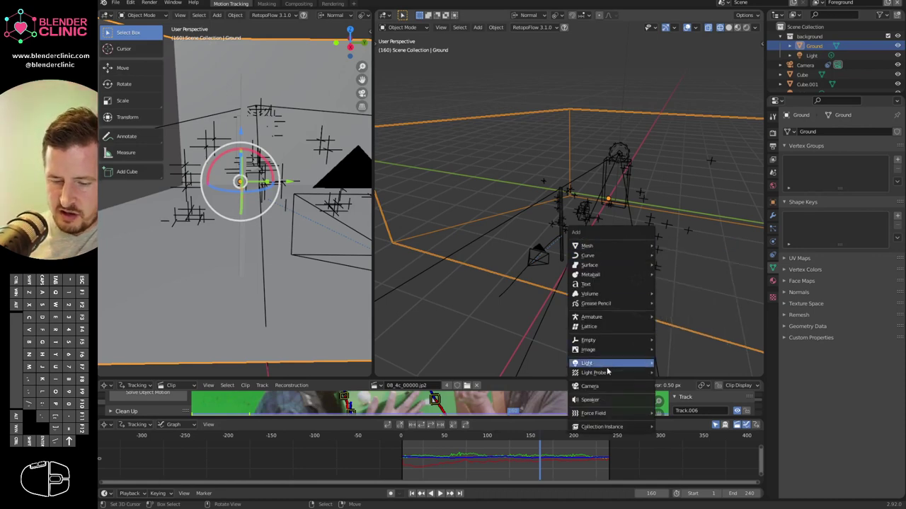
pyautogui.moveTo(609, 363)
pyautogui.click(675, 393)
# Rotate the new Area light from several view angles so it points past the tracked box toward the far side of the set.
pyautogui.moveTo(645, 307); pyautogui.dragTo(586, 272, button='middle')
pyautogui.press('r')
pyautogui.click(607, 155)
pyautogui.moveTo(607, 157); pyautogui.dragTo(626, 247, button='middle')
pyautogui.press('r')
pyautogui.click(572, 316)
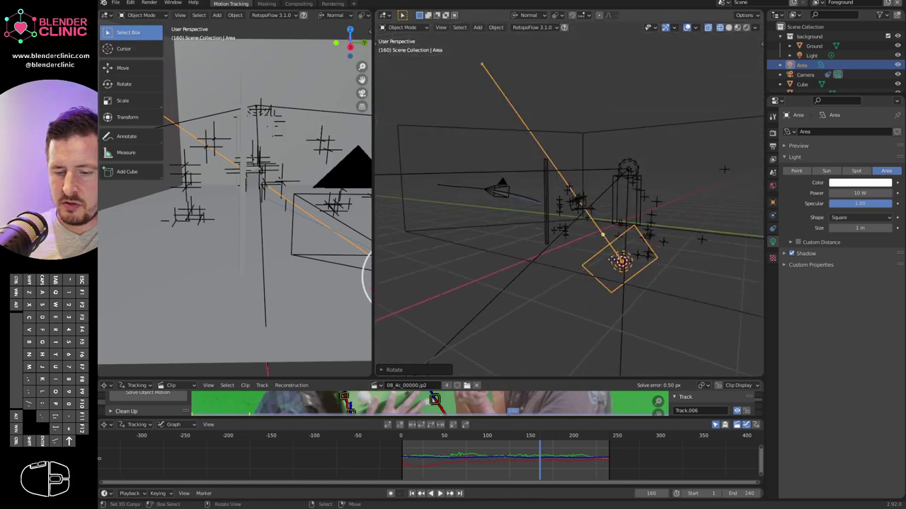
pyautogui.press('r')
pyautogui.click(401, 157)
pyautogui.moveTo(400, 157); pyautogui.dragTo(422, 191, button='middle')
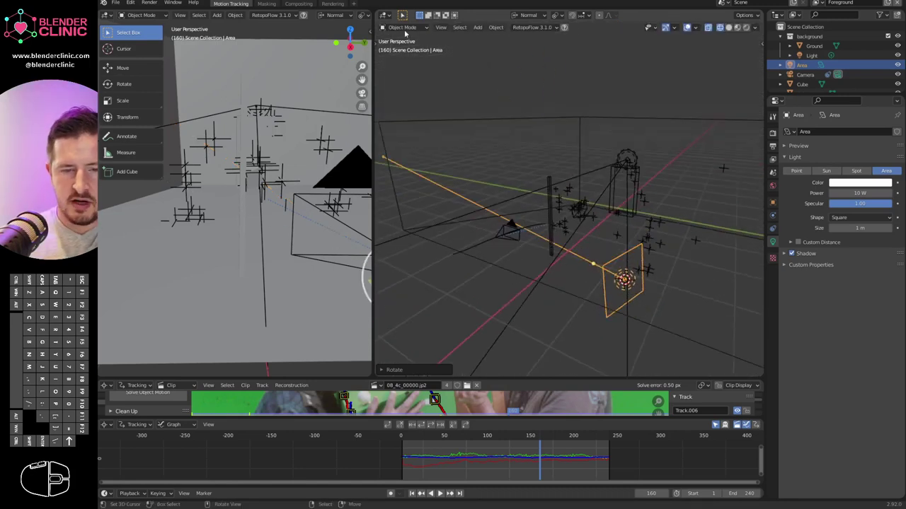
# Enlarge the Area light to 1.52 m, reposition it beside the tracked set, and refine its aim with the Rotate tool.
pyautogui.press('t')
pyautogui.click(388, 101)
pyautogui.moveTo(632, 300); pyautogui.dragTo(596, 291)
pyautogui.moveTo(600, 288)
pyautogui.mouseDown(button='middle')
pyautogui.moveTo(613, 307)
pyautogui.moveTo(610, 347)
pyautogui.moveTo(617, 294)
pyautogui.moveTo(591, 251)
pyautogui.moveTo(600, 304)
pyautogui.mouseUp(button='middle')
pyautogui.press('g')
pyautogui.click(577, 228)
pyautogui.moveTo(600, 303); pyautogui.dragTo(614, 290)
pyautogui.moveTo(614, 290); pyautogui.dragTo(644, 300, button='middle')
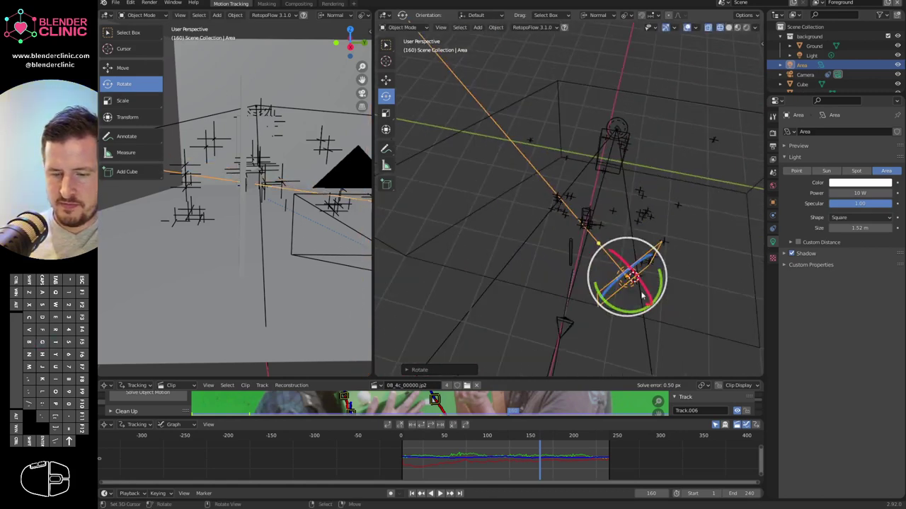
# Move the Area light slightly farther away from the tracked set and set its power to 20 W.
pyautogui.press('g')
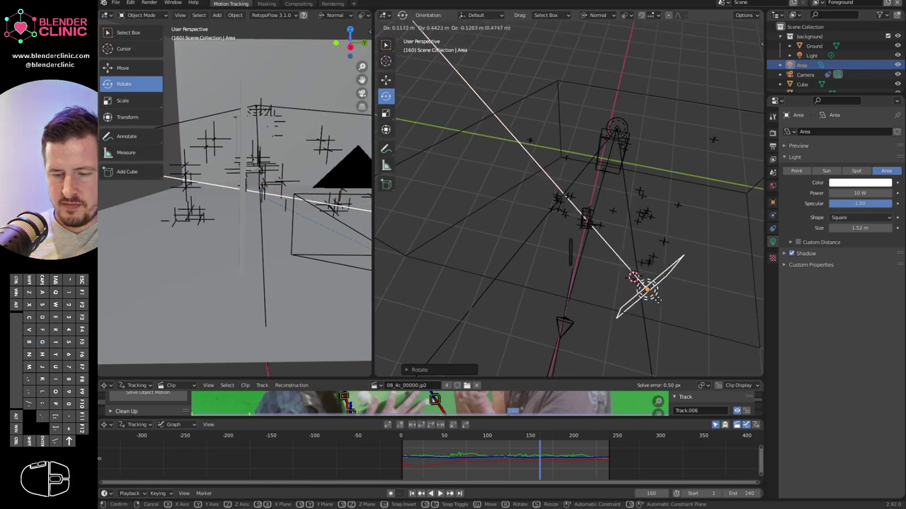
pyautogui.click(654, 291)
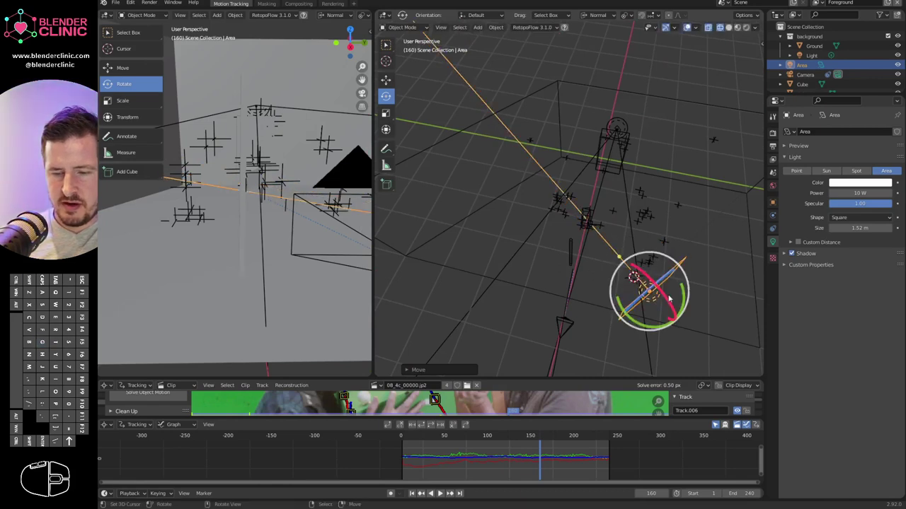
pyautogui.moveTo(874, 192); pyautogui.dragTo(893, 192)
pyautogui.click(864, 194)
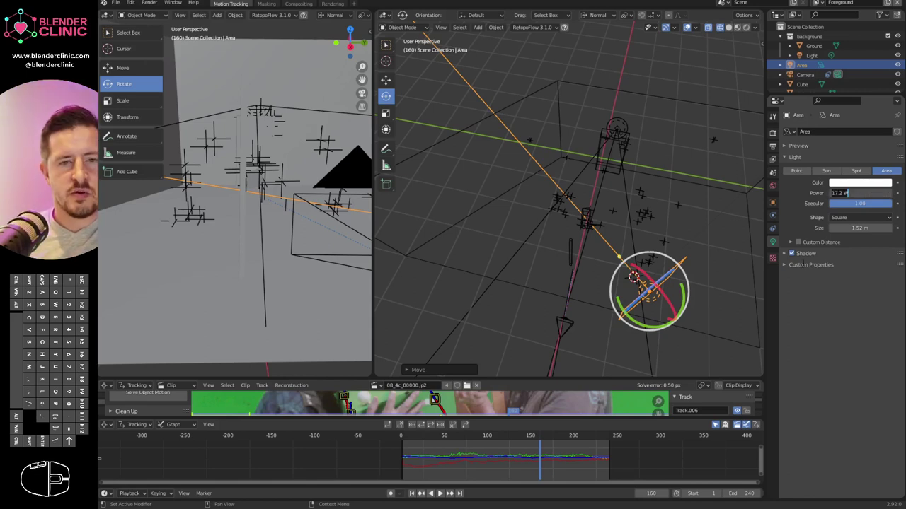
pyautogui.write('20')
pyautogui.press('Return')
pyautogui.click(811, 264)
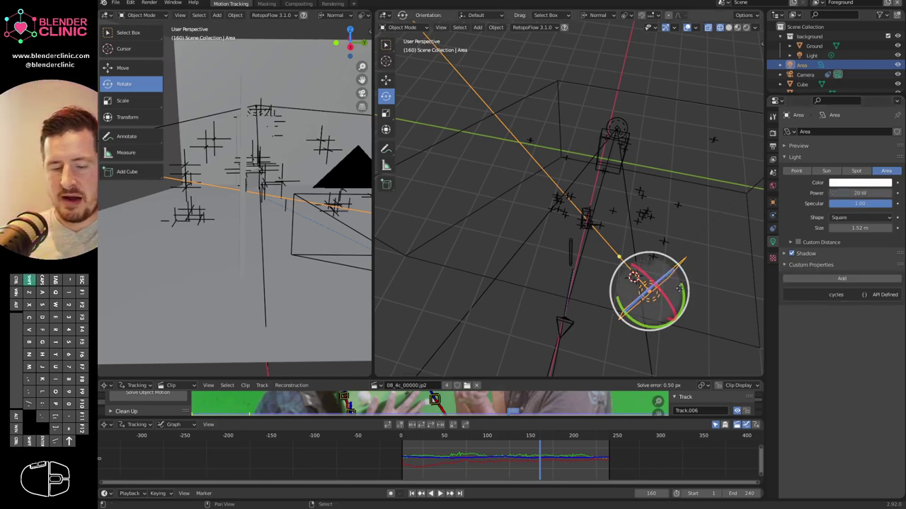
# Duplicate the Area light to the opposite side of the set, rotate the copy to face the tracked box, and refine its position.
pyautogui.hotkey('shift', 'd')
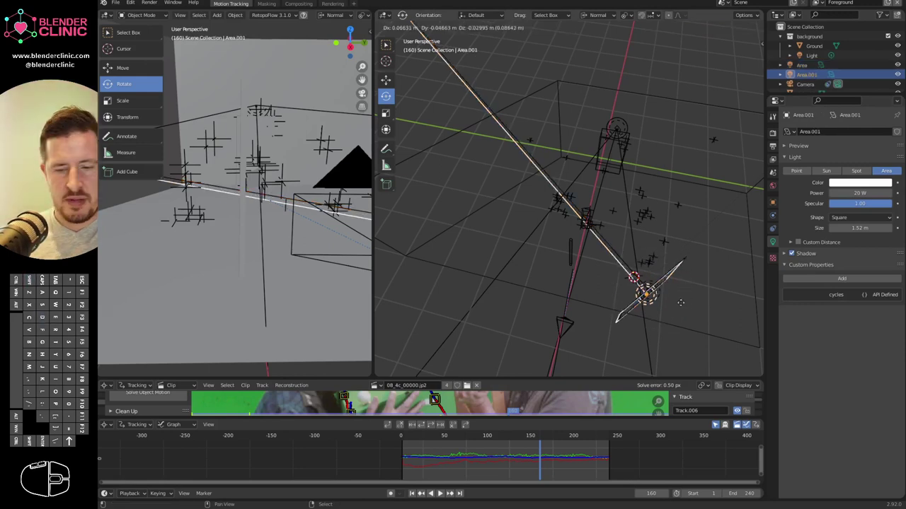
pyautogui.click(525, 284)
pyautogui.moveTo(525, 288); pyautogui.dragTo(489, 316)
pyautogui.moveTo(563, 261); pyautogui.dragTo(568, 228, button='middle')
pyautogui.moveTo(493, 222); pyautogui.dragTo(502, 229)
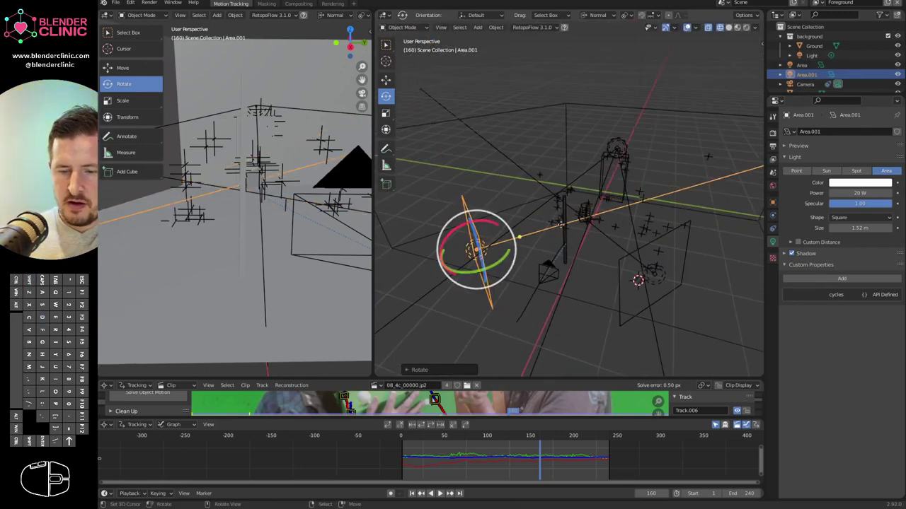
pyautogui.moveTo(593, 237); pyautogui.dragTo(580, 262, button='middle')
pyautogui.press('g')
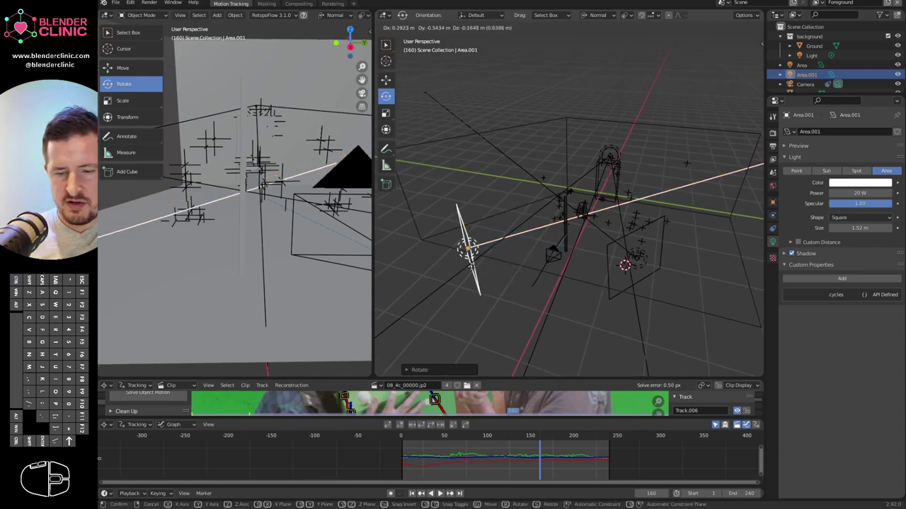
pyautogui.click(525, 251)
pyautogui.press('Tab')
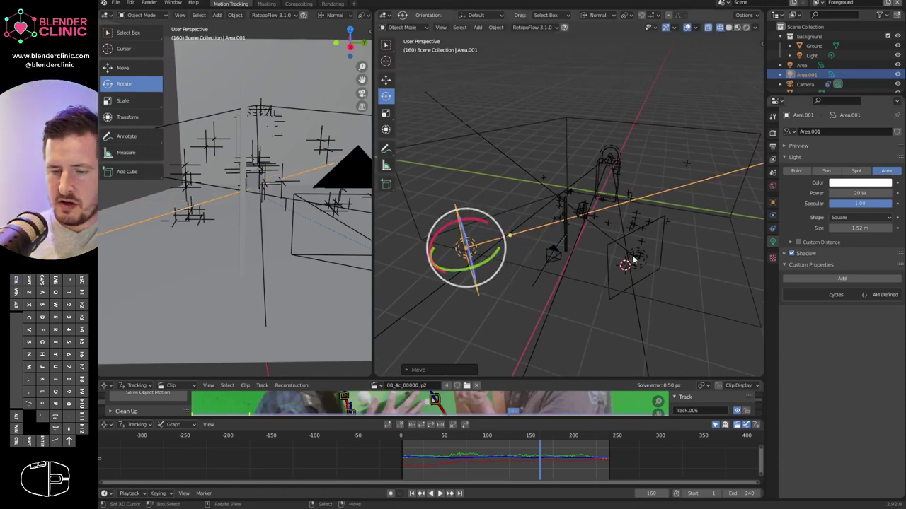
# Set the original Area light's power to 40 W.
pyautogui.click(656, 265)
pyautogui.click(859, 194)
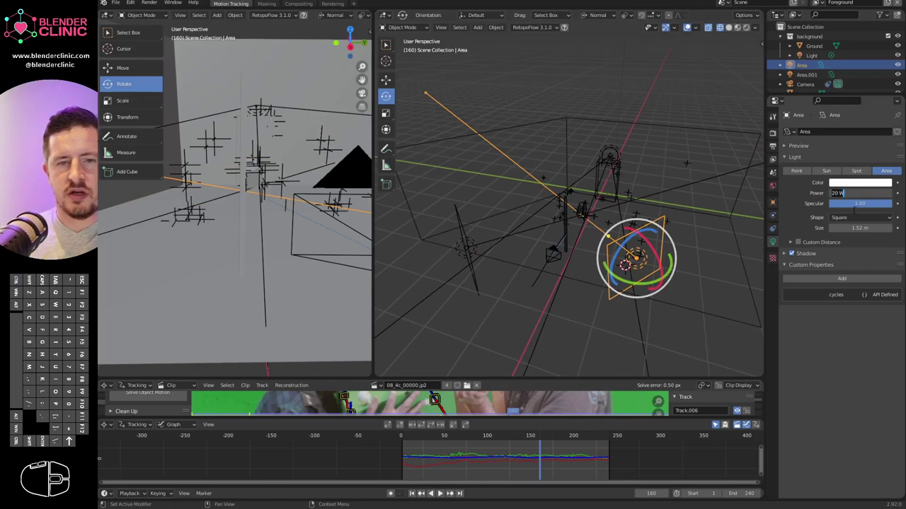
pyautogui.press('Return')
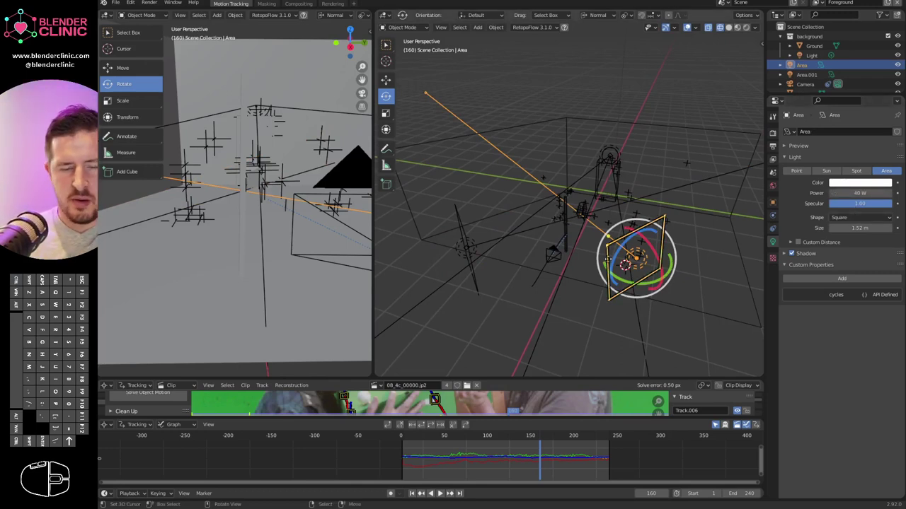
# Render frame 160 through the camera and check the relit composite in the Compositing workspace with the backdrop zoom at 0.67.
pyautogui.press('KP_0')
pyautogui.scroll(-1, 646, 276)
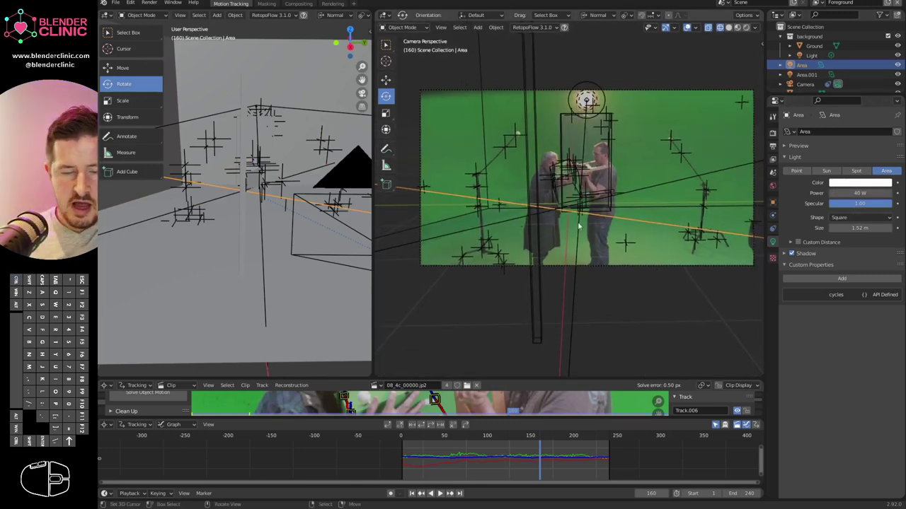
pyautogui.press('F12')
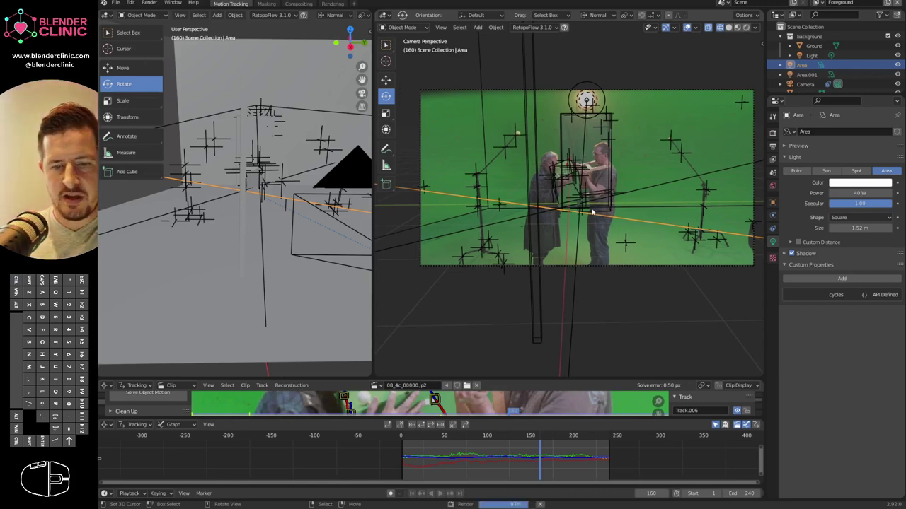
pyautogui.rightClick(598, 145)
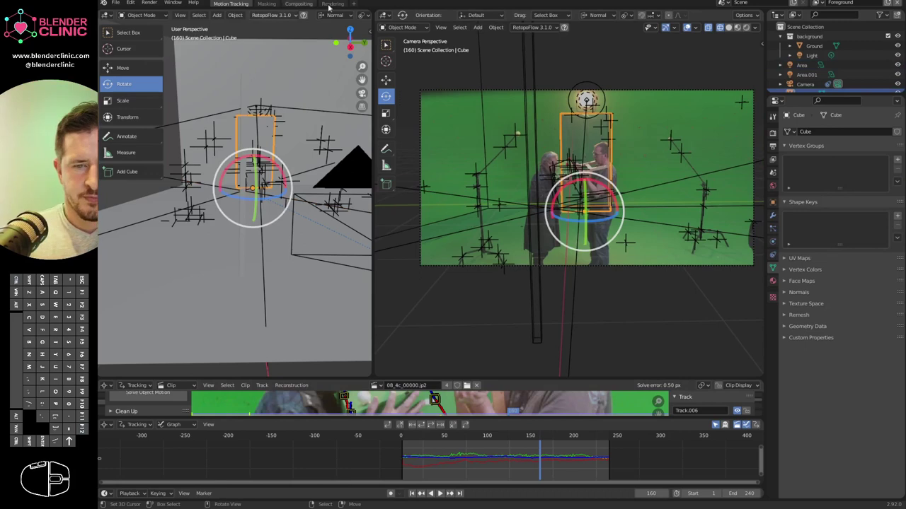
pyautogui.click(298, 3)
pyautogui.moveTo(469, 230); pyautogui.dragTo(416, 249, button='middle')
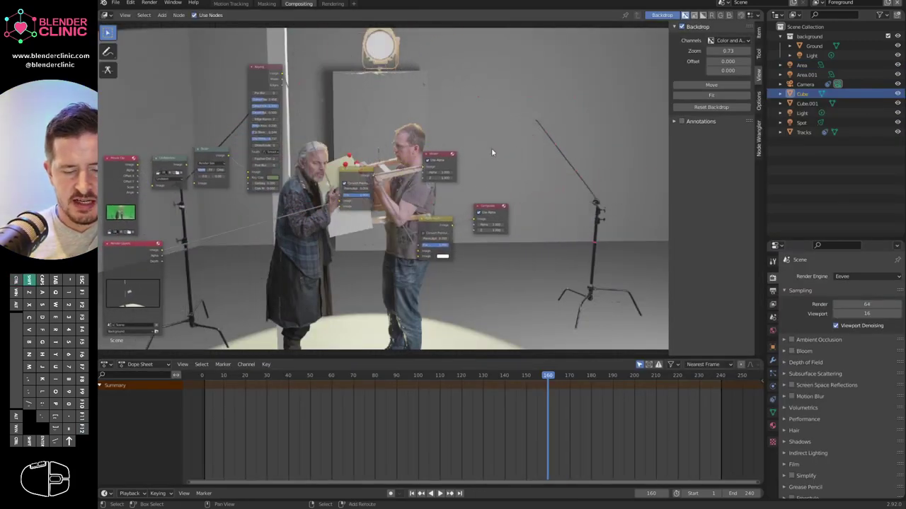
pyautogui.scroll(-3, 493, 153)
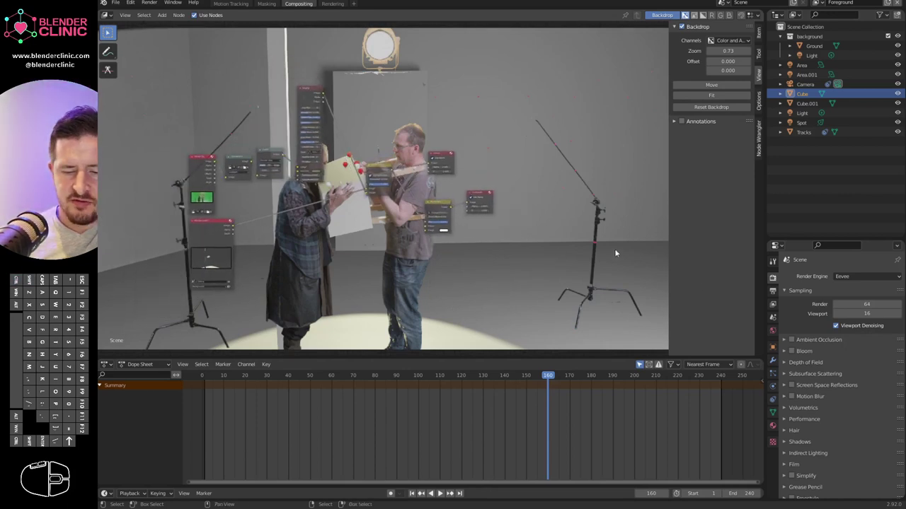
pyautogui.moveTo(727, 51)
pyautogui.mouseDown()
pyautogui.moveTo(711, 51)
pyautogui.moveTo(729, 51)
pyautogui.mouseUp()
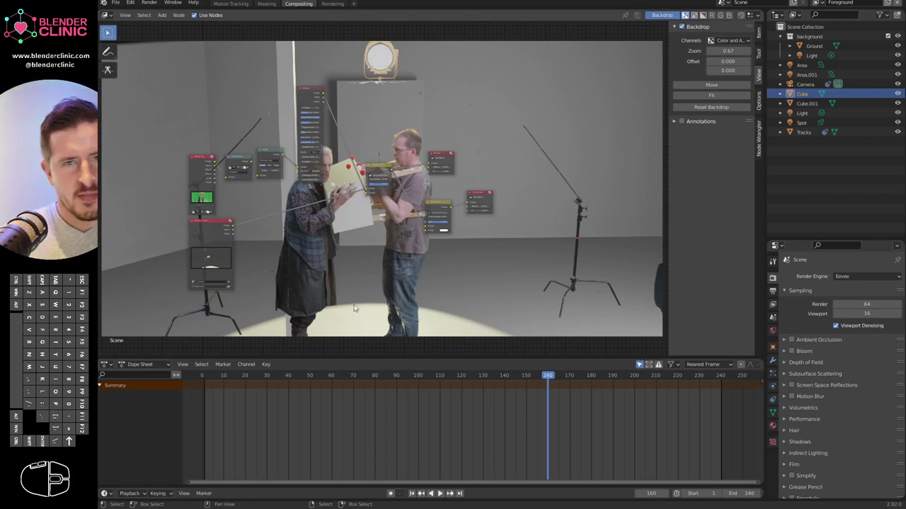
pyautogui.scroll(3, 367, 292)
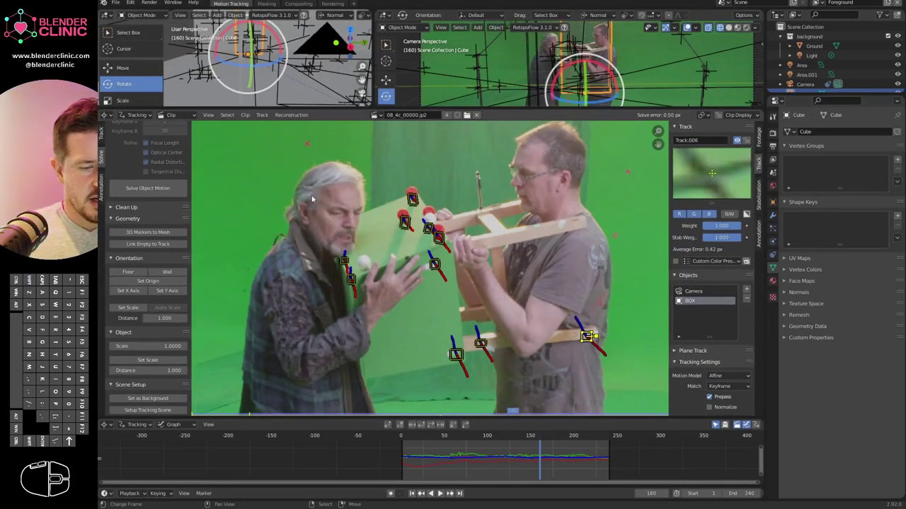
# Switch to the Masking workspace and load the 08_4c_00000.jp2 clip in its mask editor, framing both actors.
pyautogui.hotkey('ctrl', 'Tab')
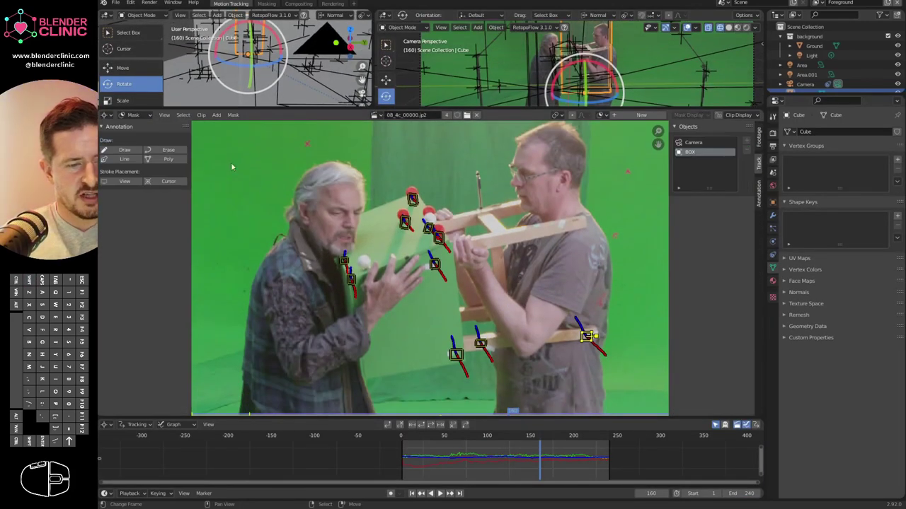
pyautogui.hotkey('ctrl', 'Tab')
pyautogui.click(266, 4)
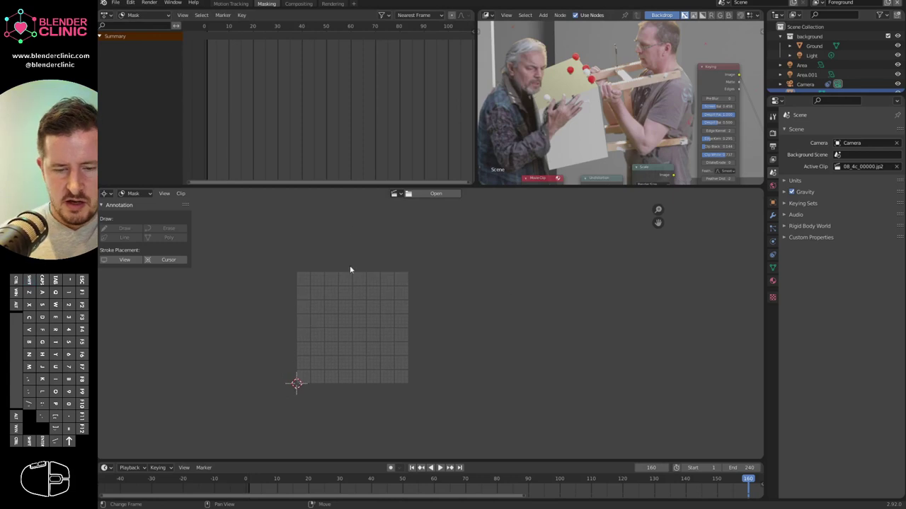
pyautogui.click(394, 193)
pyautogui.click(420, 207)
pyautogui.keyDown('ctrl'); pyautogui.moveTo(455, 262); pyautogui.dragTo(530, 258, button='middle'); pyautogui.keyUp('ctrl')
pyautogui.keyDown('ctrl'); pyautogui.moveTo(529, 258); pyautogui.dragTo(534, 312, button='middle'); pyautogui.keyUp('ctrl')
pyautogui.moveTo(534, 312); pyautogui.dragTo(596, 289, button='middle')
pyautogui.moveTo(424, 308); pyautogui.dragTo(395, 341, button='middle')
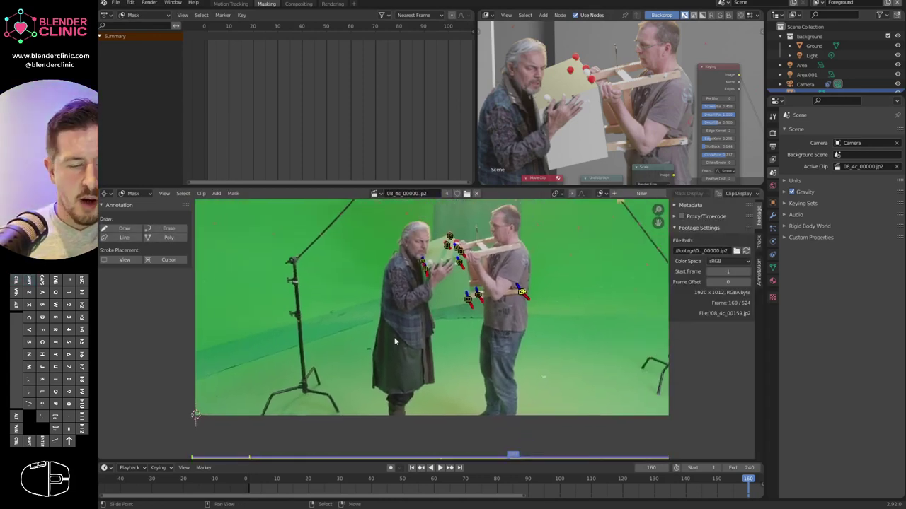
# Draw a closed mask around the long-coated actor, following his head, outstretched hands and coat down below the frame edge.
pyautogui.keyDown('ctrl'); pyautogui.click(380, 417); pyautogui.keyUp('ctrl')
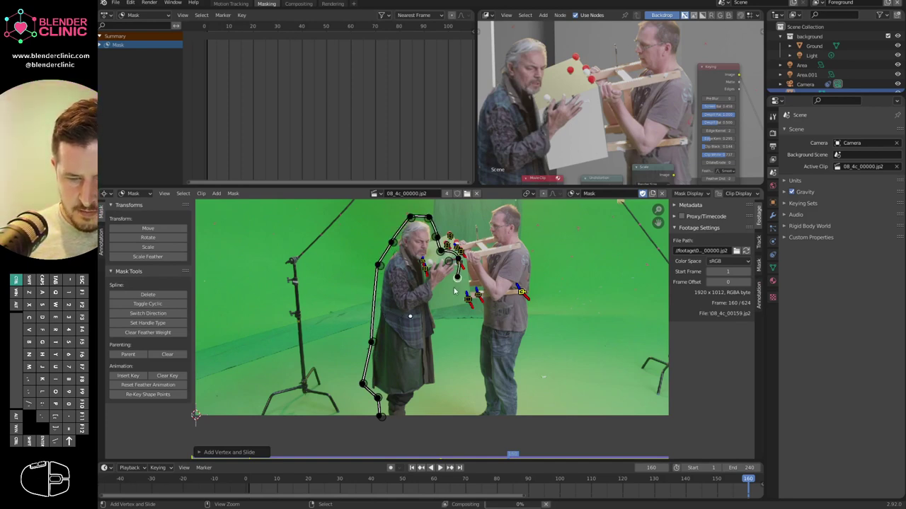
pyautogui.keyDown('ctrl'); pyautogui.click(417, 428); pyautogui.keyUp('ctrl')
pyautogui.keyDown('ctrl'); pyautogui.click(380, 416); pyautogui.keyUp('ctrl')
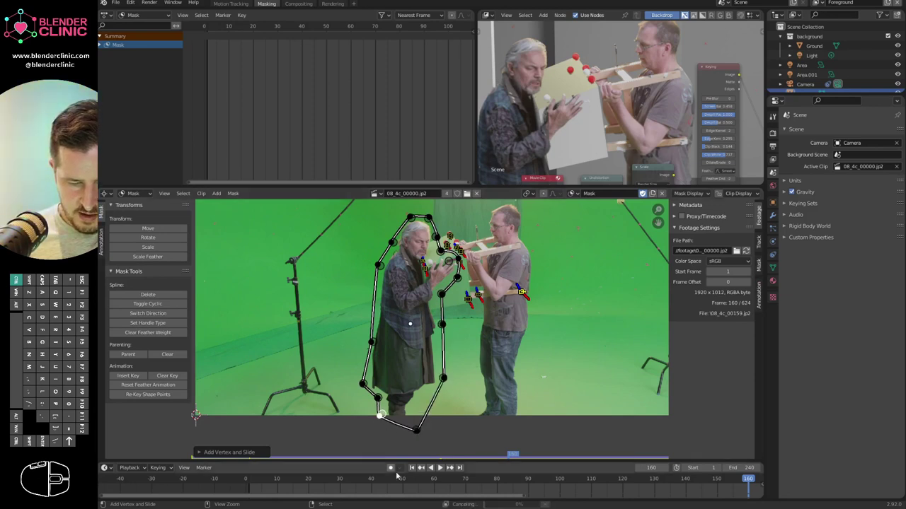
# Enable auto keying and nudge all the mask points to keyframe the mask shape at frame 160.
pyautogui.moveTo(442, 406); pyautogui.dragTo(449, 346, button='middle')
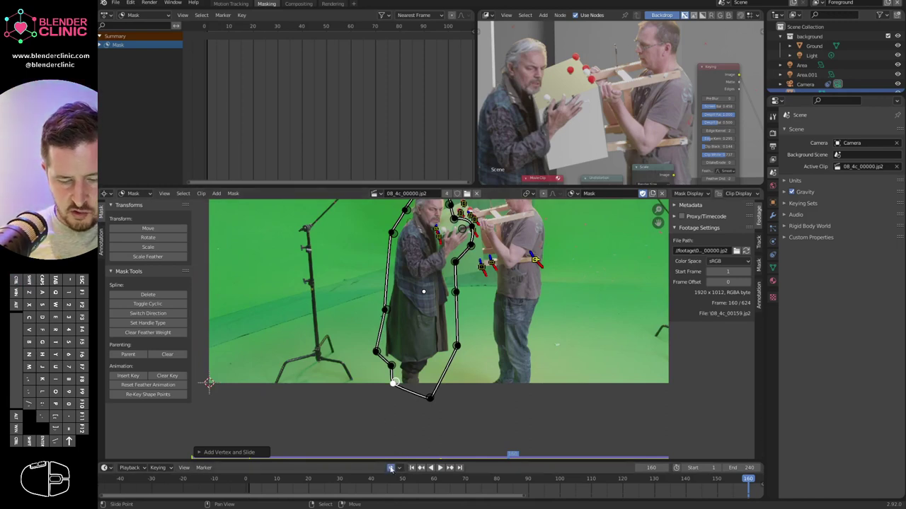
pyautogui.press('a')
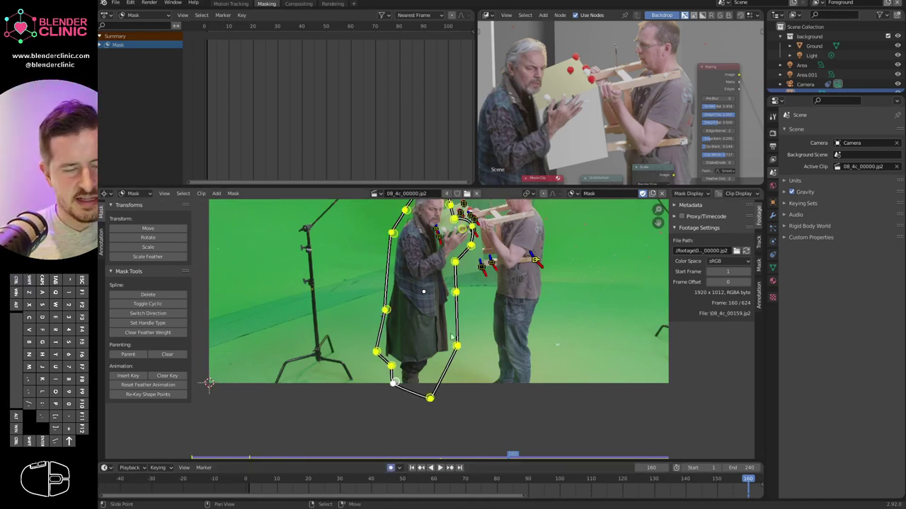
pyautogui.keyDown('ctrl'); pyautogui.moveTo(444, 113); pyautogui.dragTo(422, 134, button='middle'); pyautogui.keyUp('ctrl')
pyautogui.moveTo(422, 134); pyautogui.dragTo(402, 138, button='middle')
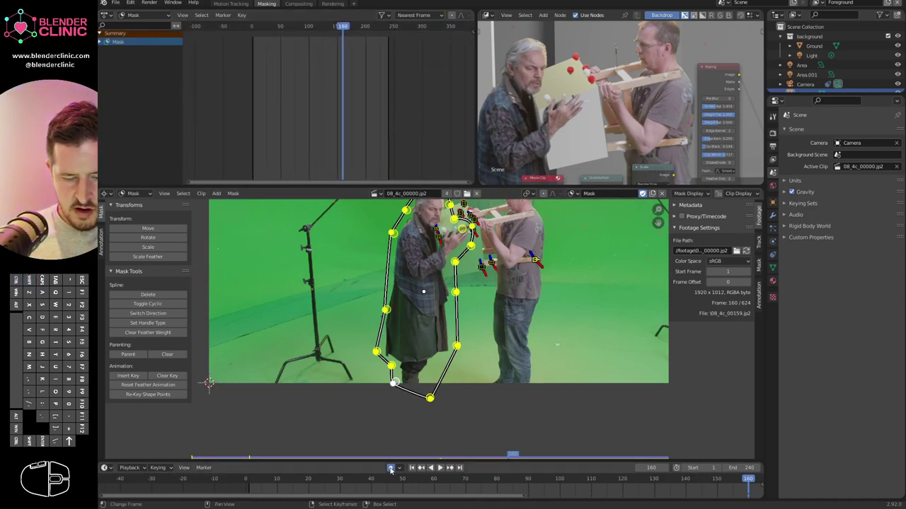
pyautogui.press('g')
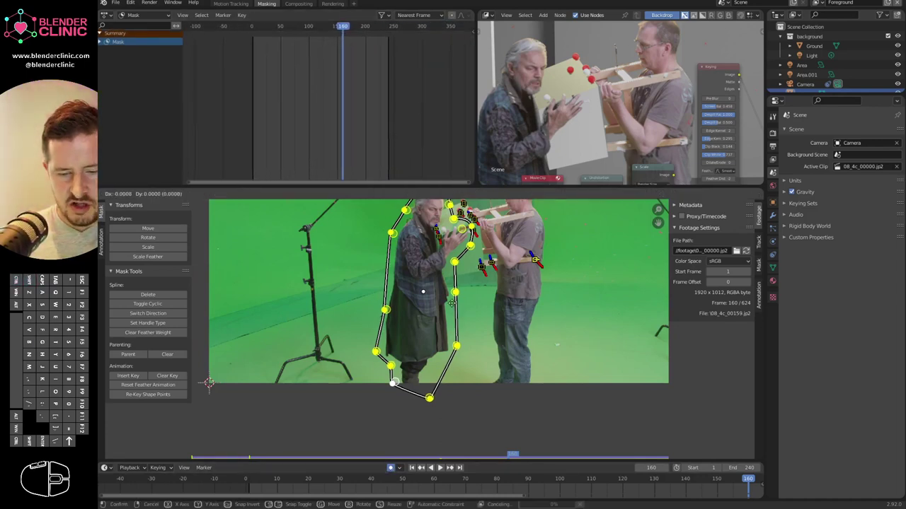
pyautogui.click(455, 308)
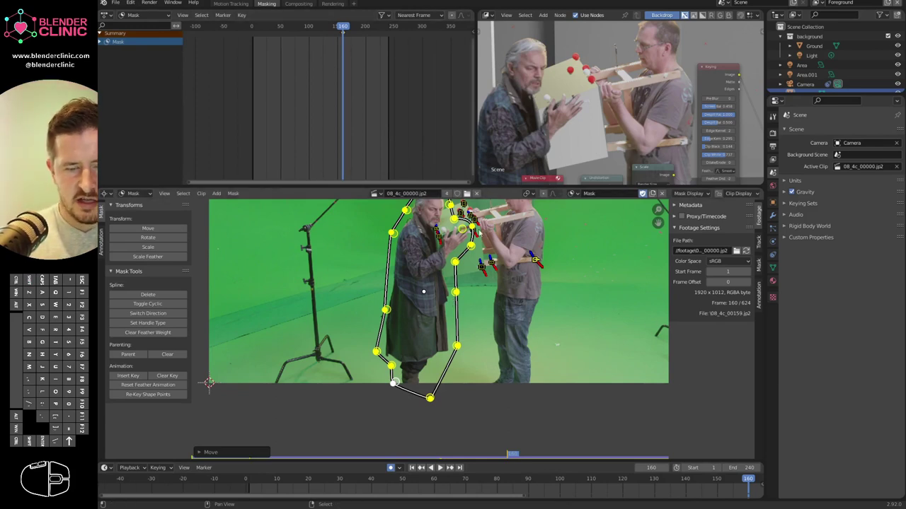
# Go to frame 241 and move the whole mask to follow the long-coated actor.
pyautogui.scroll(-8, 505, 483)
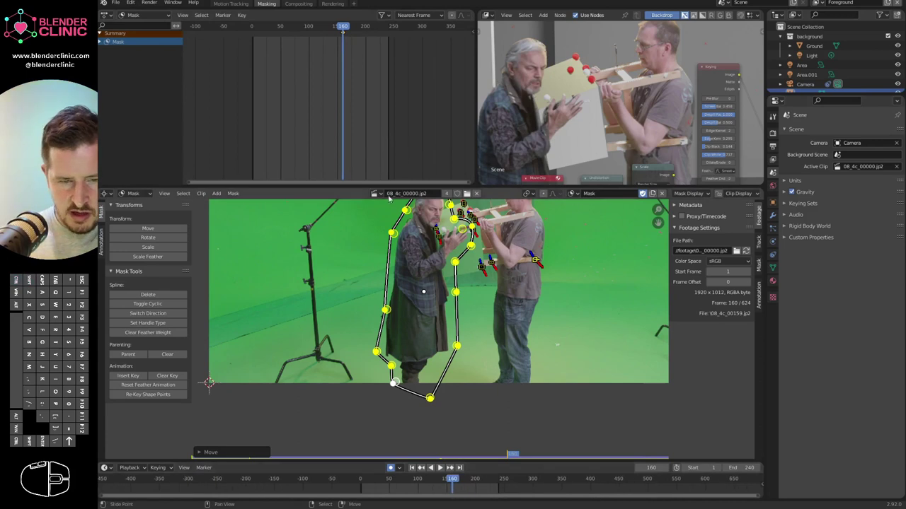
pyautogui.moveTo(343, 26); pyautogui.dragTo(389, 30)
pyautogui.moveTo(513, 267)
pyautogui.keyDown('ctrl'); pyautogui.mouseDown(button='middle')
pyautogui.moveTo(519, 255)
pyautogui.moveTo(510, 341)
pyautogui.moveTo(513, 325)
pyautogui.mouseUp(button='middle'); pyautogui.keyUp('ctrl')
pyautogui.press('g')
pyautogui.click(468, 326)
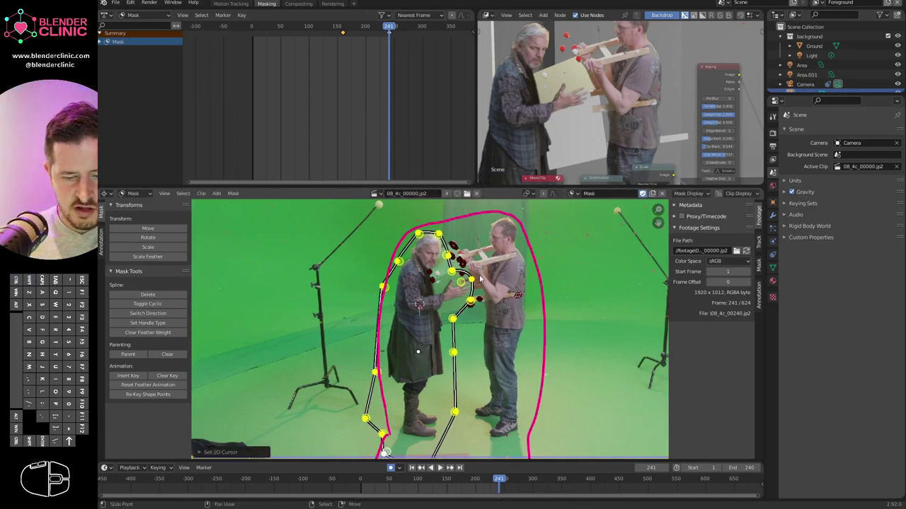
# Adjust the mask points around the long-coated actor's outstretched hands at frame 241.
pyautogui.scroll(2, 473, 279)
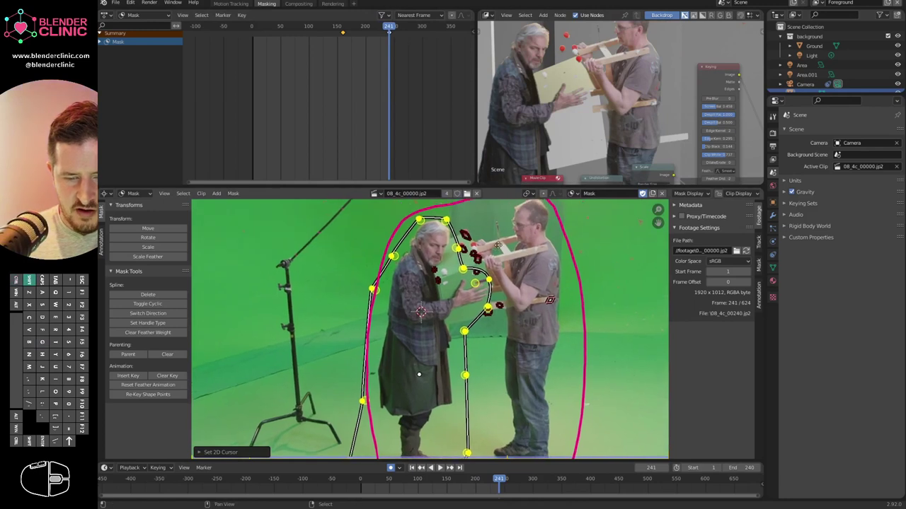
pyautogui.click(488, 281)
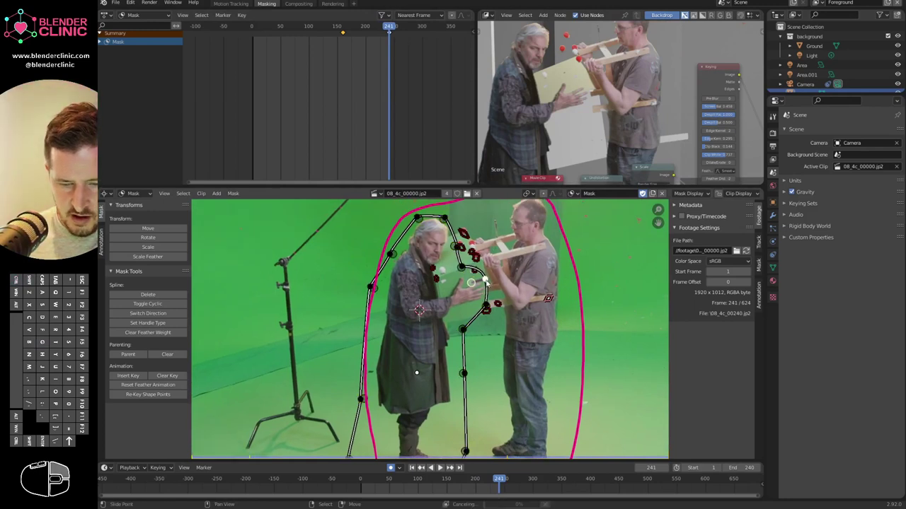
pyautogui.scroll(3, 487, 280)
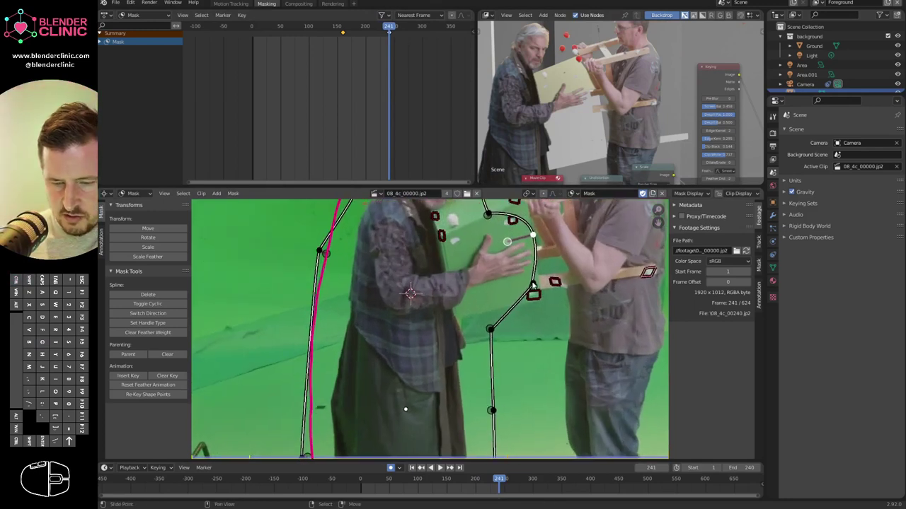
pyautogui.moveTo(538, 282); pyautogui.dragTo(538, 284)
pyautogui.moveTo(533, 236); pyautogui.dragTo(532, 234)
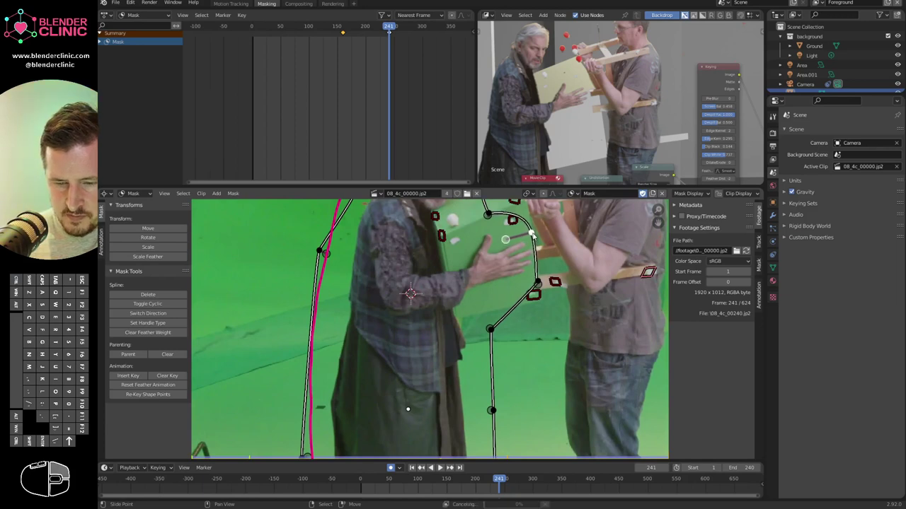
# At frame 241, pull the mask points along the coat's front edge, legs and feet closer to the long-coated actor.
pyautogui.moveTo(506, 384); pyautogui.dragTo(524, 310, button='middle')
pyautogui.keyDown('ctrl'); pyautogui.moveTo(523, 310); pyautogui.dragTo(523, 319, button='middle'); pyautogui.keyUp('ctrl')
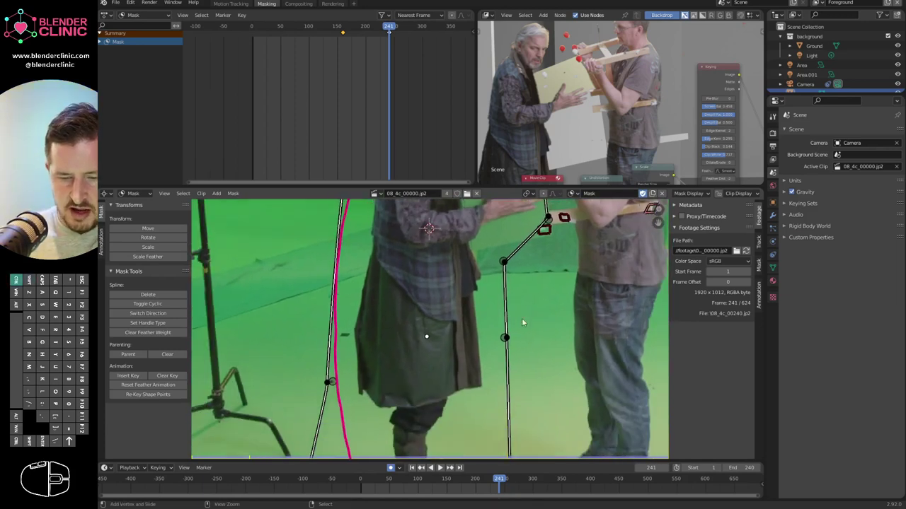
pyautogui.moveTo(499, 262); pyautogui.dragTo(485, 244)
pyautogui.moveTo(505, 338); pyautogui.dragTo(494, 335)
pyautogui.moveTo(524, 392); pyautogui.dragTo(526, 308, button='middle')
pyautogui.moveTo(504, 367); pyautogui.dragTo(489, 357)
pyautogui.moveTo(492, 377); pyautogui.dragTo(496, 319, button='middle')
pyautogui.moveTo(456, 421); pyautogui.dragTo(473, 389)
# Fit the mask points behind the long-coated actor's legs and back to his outline at frame 241.
pyautogui.moveTo(375, 390); pyautogui.dragTo(373, 375)
pyautogui.moveTo(375, 262); pyautogui.dragTo(411, 330, button='middle')
pyautogui.moveTo(369, 393); pyautogui.dragTo(404, 357)
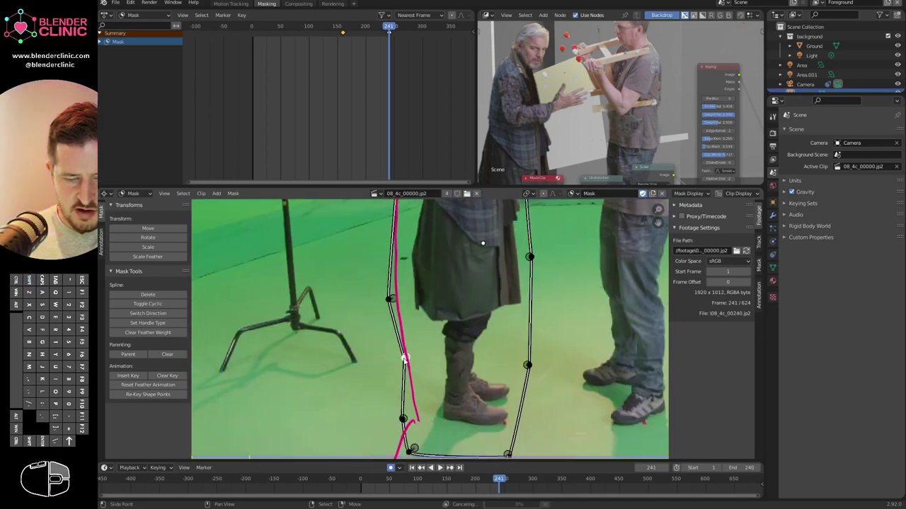
pyautogui.moveTo(433, 305); pyautogui.dragTo(466, 436, button='middle')
pyautogui.moveTo(435, 266); pyautogui.dragTo(445, 286, button='right')
pyautogui.moveTo(445, 287); pyautogui.dragTo(432, 375, button='middle')
pyautogui.moveTo(547, 323); pyautogui.dragTo(511, 261, button='middle')
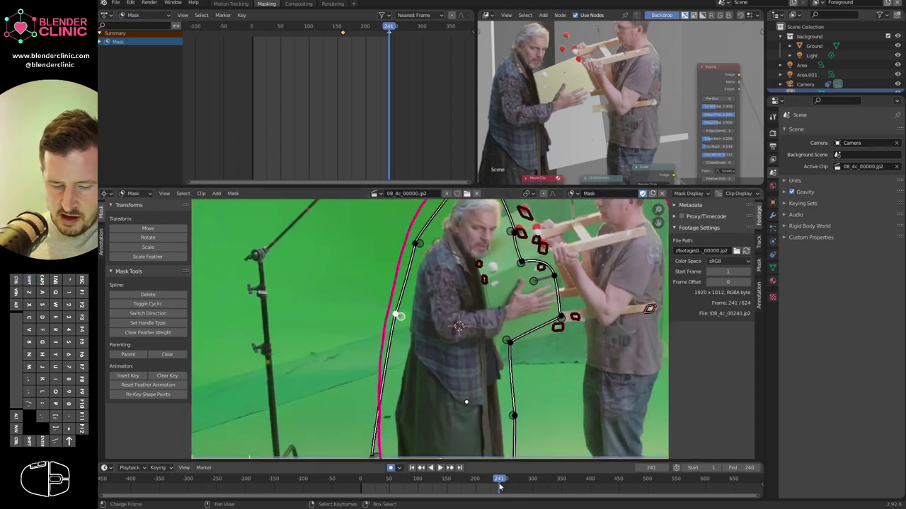
# Go to frame 121 and reposition the mask points along the front and back of the long-coated actor.
pyautogui.moveTo(399, 23); pyautogui.dragTo(321, 34)
pyautogui.moveTo(522, 370); pyautogui.dragTo(554, 371)
pyautogui.moveTo(556, 335); pyautogui.dragTo(547, 389)
pyautogui.moveTo(385, 307); pyautogui.dragTo(373, 330)
pyautogui.moveTo(403, 440); pyautogui.dragTo(445, 327, button='middle')
pyautogui.keyDown('ctrl'); pyautogui.moveTo(445, 347); pyautogui.dragTo(443, 366, button='middle'); pyautogui.keyUp('ctrl')
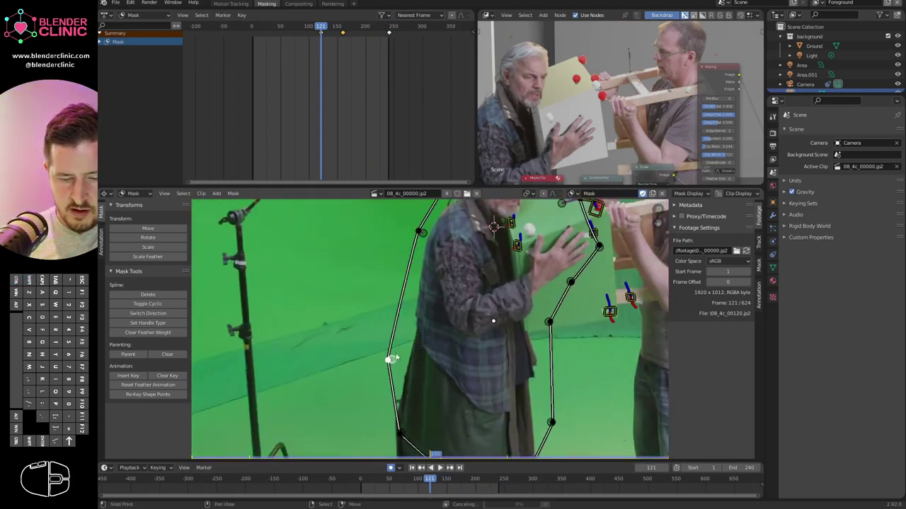
# Reshape the mask's lower edge and its front hem point around the coat at frame 121.
pyautogui.moveTo(455, 410); pyautogui.dragTo(438, 341, button='middle')
pyautogui.moveTo(410, 362); pyautogui.dragTo(435, 437)
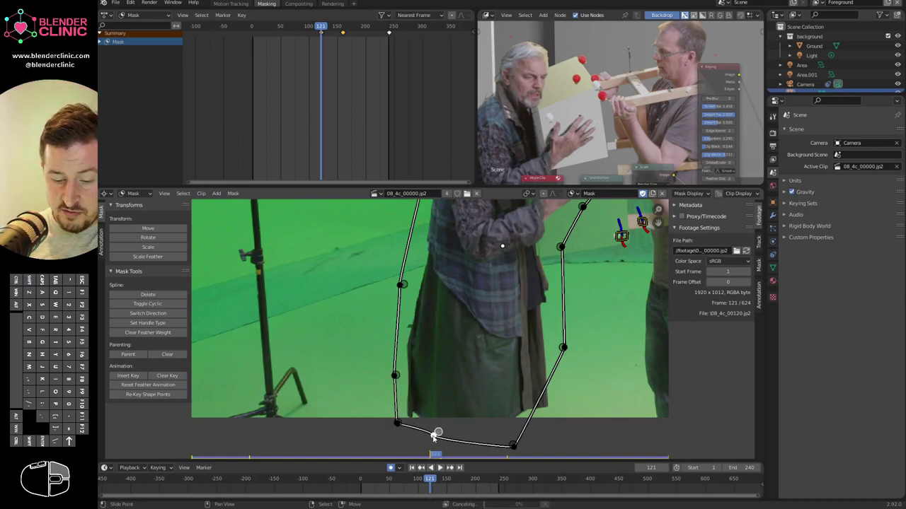
pyautogui.moveTo(564, 352)
pyautogui.mouseDown()
pyautogui.moveTo(573, 393)
pyautogui.moveTo(552, 385)
pyautogui.moveTo(542, 353)
pyautogui.moveTo(565, 362)
pyautogui.mouseUp()
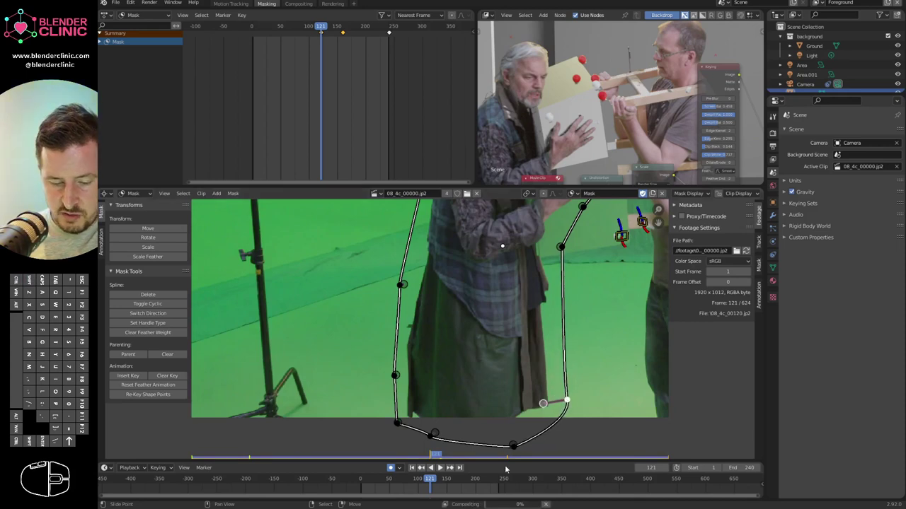
# Go to frame 93, select all mask points, set the pivot to the 2D cursor and place the cursor between the actors' heads.
pyautogui.moveTo(429, 481)
pyautogui.mouseDown()
pyautogui.moveTo(396, 487)
pyautogui.moveTo(414, 484)
pyautogui.mouseUp()
pyautogui.keyDown('ctrl'); pyautogui.moveTo(473, 276); pyautogui.dragTo(464, 349, button='middle'); pyautogui.keyUp('ctrl')
pyautogui.press('a')
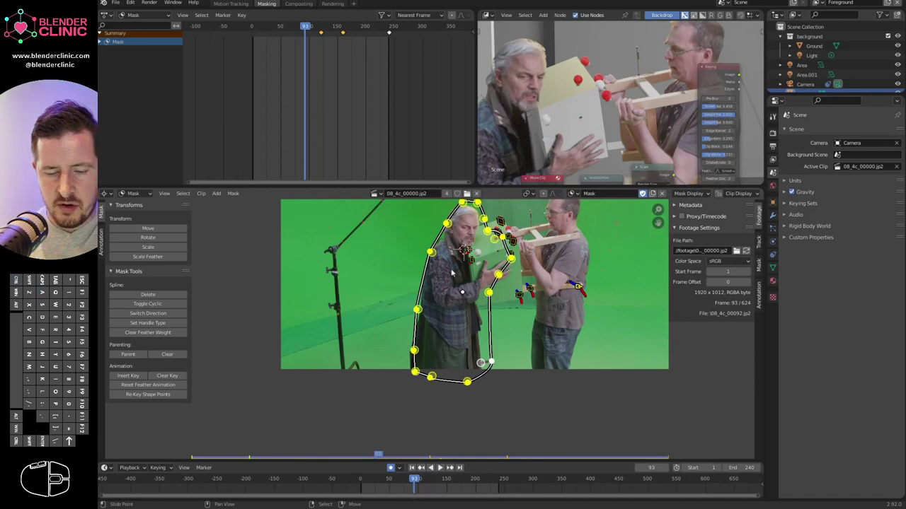
pyautogui.click(533, 197)
pyautogui.click(545, 216)
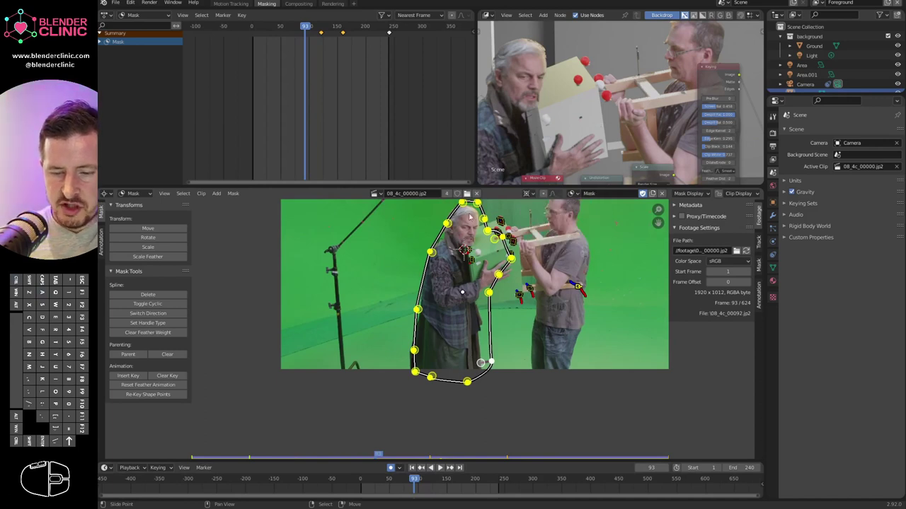
pyautogui.keyDown('shift'); pyautogui.rightClick(509, 211); pyautogui.keyUp('shift')
pyautogui.moveTo(508, 211); pyautogui.dragTo(552, 228, button='middle')
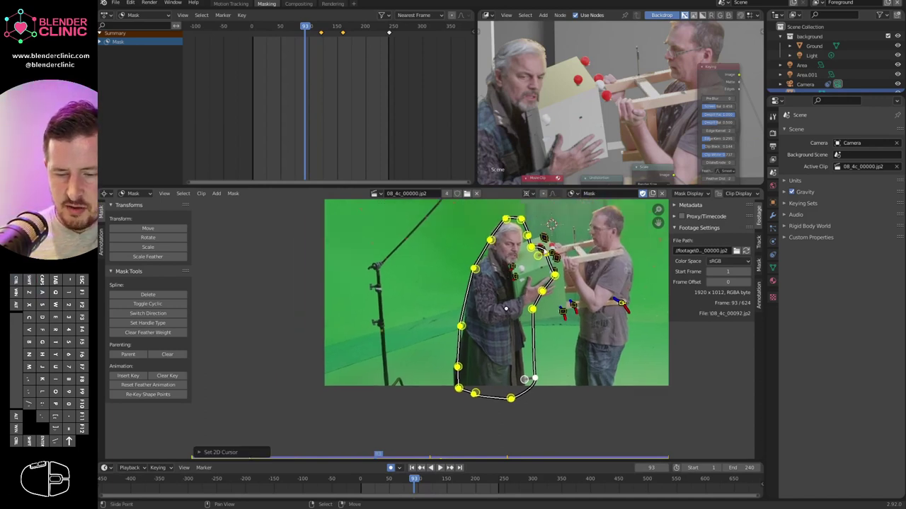
# Scale the whole mask about the 2D cursor to fit the long-coated actor at frame 93.
pyautogui.click(493, 326)
pyautogui.press('s')
pyautogui.click(537, 323)
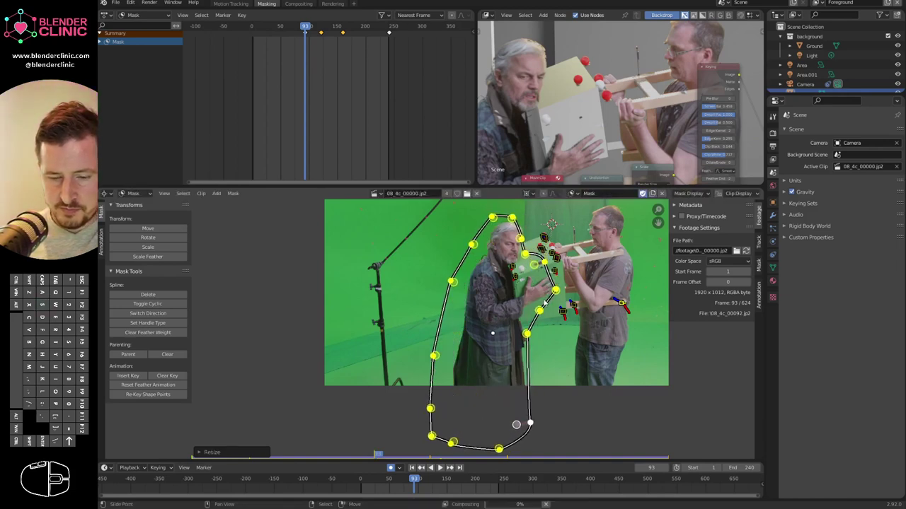
pyautogui.press('s')
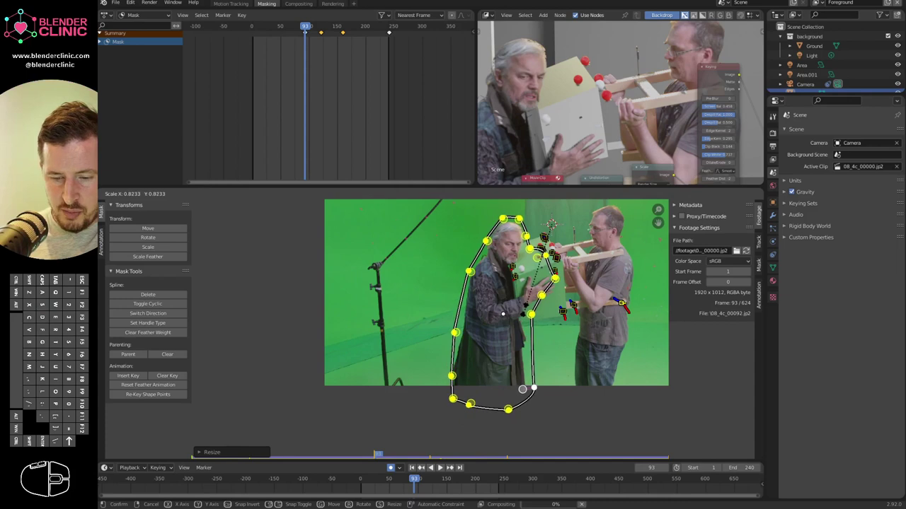
pyautogui.click(523, 315)
# Select the three mask points below the long-coated actor's hands and move them to clear his hands and sleeve.
pyautogui.moveTo(569, 344); pyautogui.dragTo(527, 325, button='middle')
pyautogui.hotkey('alt', 'a')
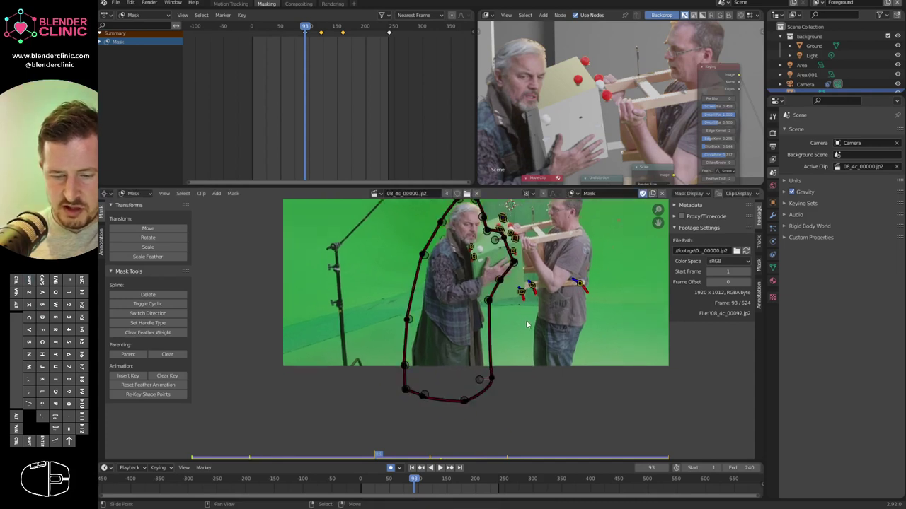
pyautogui.press('b')
pyautogui.moveTo(479, 253); pyautogui.dragTo(518, 312)
pyautogui.press('g')
pyautogui.click(512, 290)
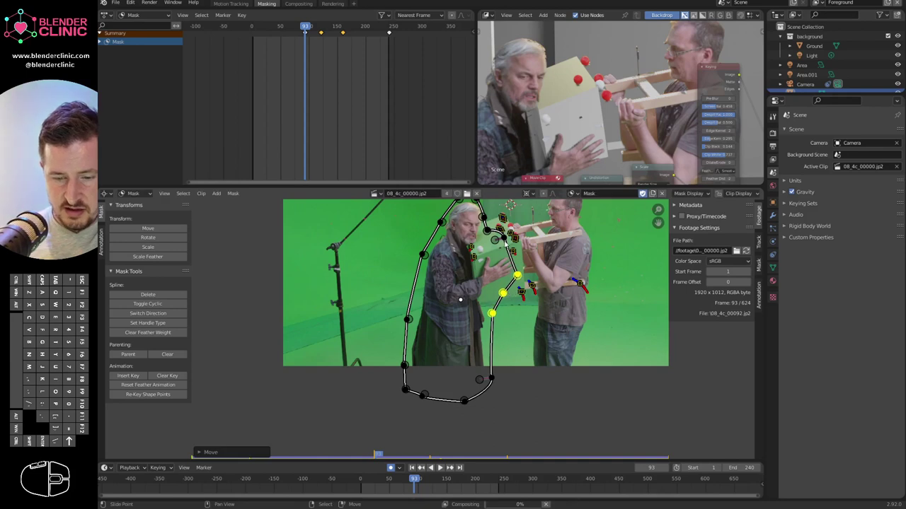
# Shift the mask points above and at the long-coated actor's fingertips outward at frame 93.
pyautogui.click(507, 241)
pyautogui.press('g')
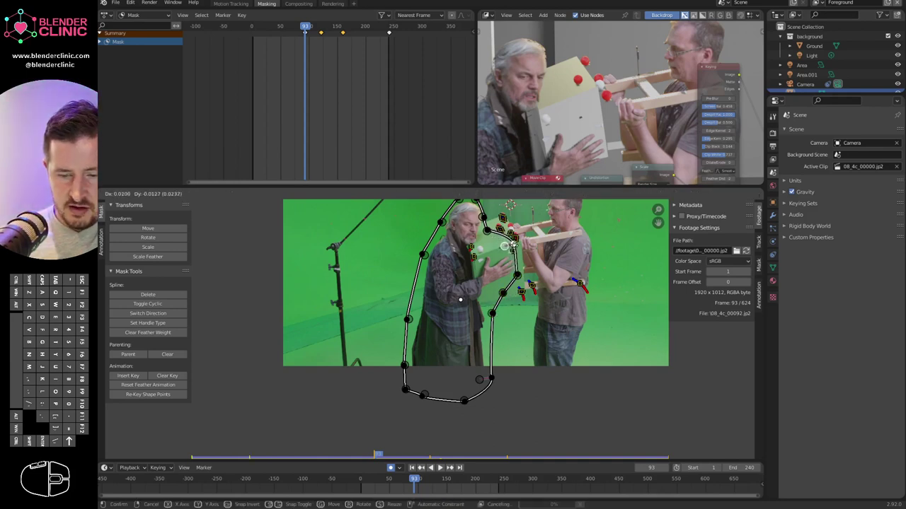
pyautogui.click(511, 247)
pyautogui.click(520, 277)
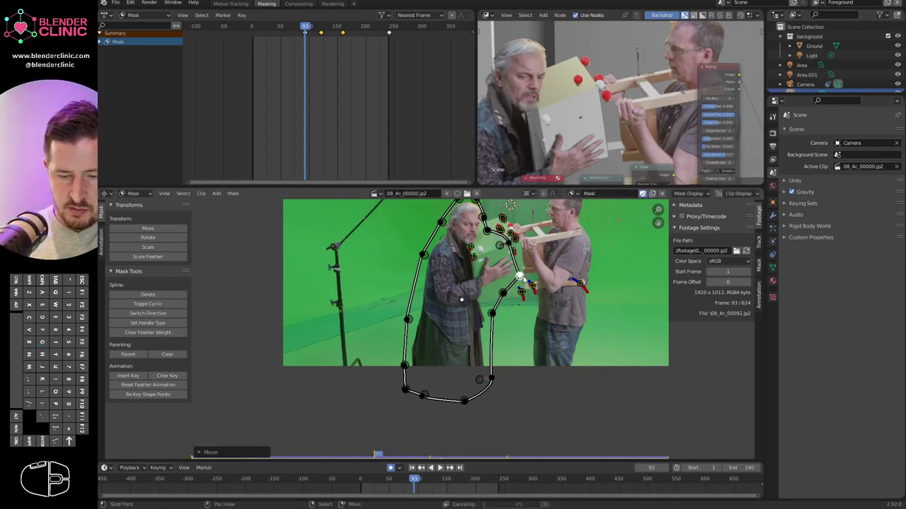
# Go to frame 47, select all mask points and scale the mask up about the 2D cursor to enclose the long-coated actor.
pyautogui.keyDown('shift'); pyautogui.moveTo(501, 270); pyautogui.dragTo(522, 260, button='middle'); pyautogui.keyUp('shift')
pyautogui.moveTo(415, 486); pyautogui.dragTo(387, 481)
pyautogui.press('a')
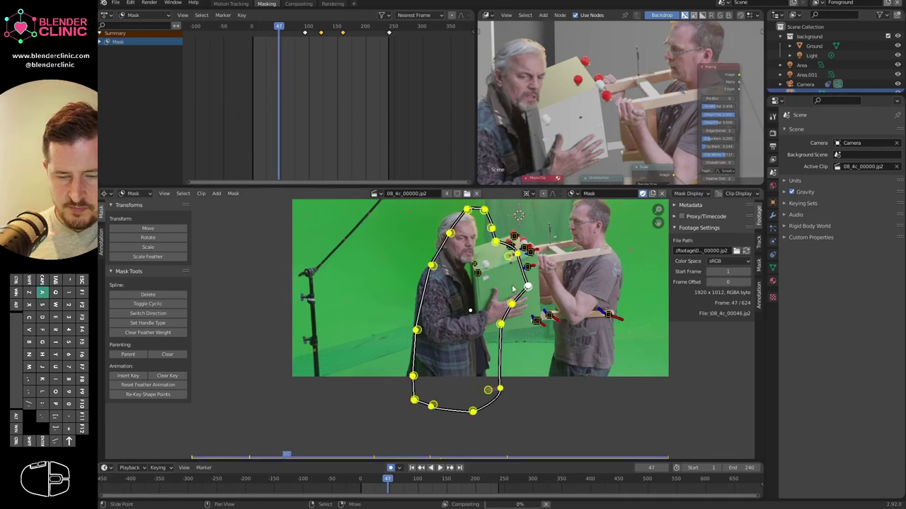
pyautogui.press('s')
pyautogui.click(409, 366)
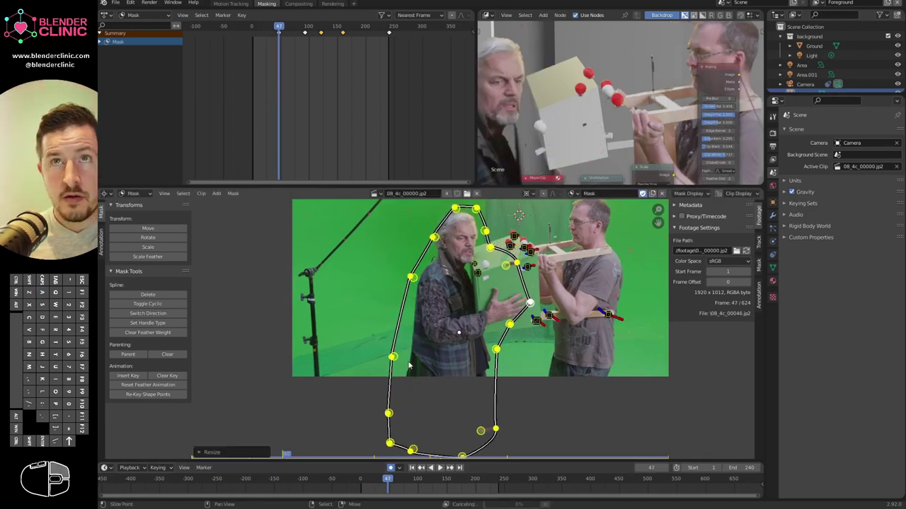
pyautogui.press('s')
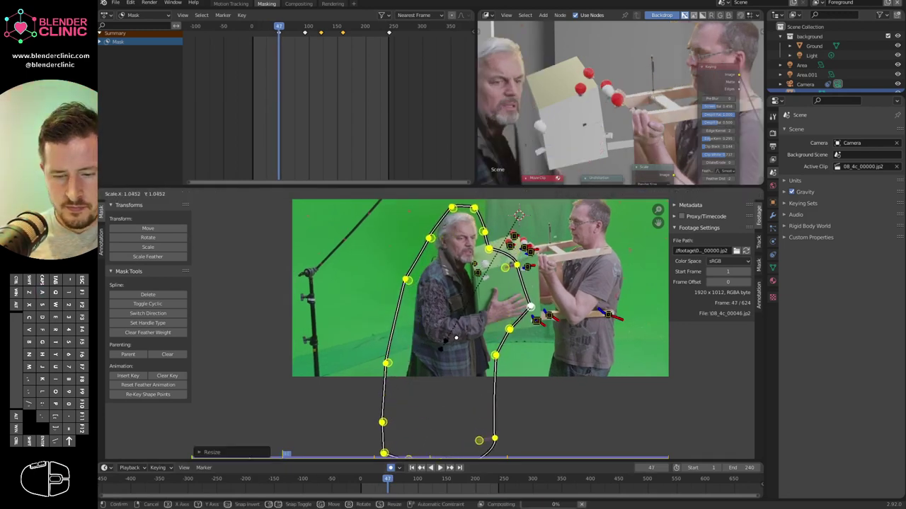
pyautogui.click(444, 349)
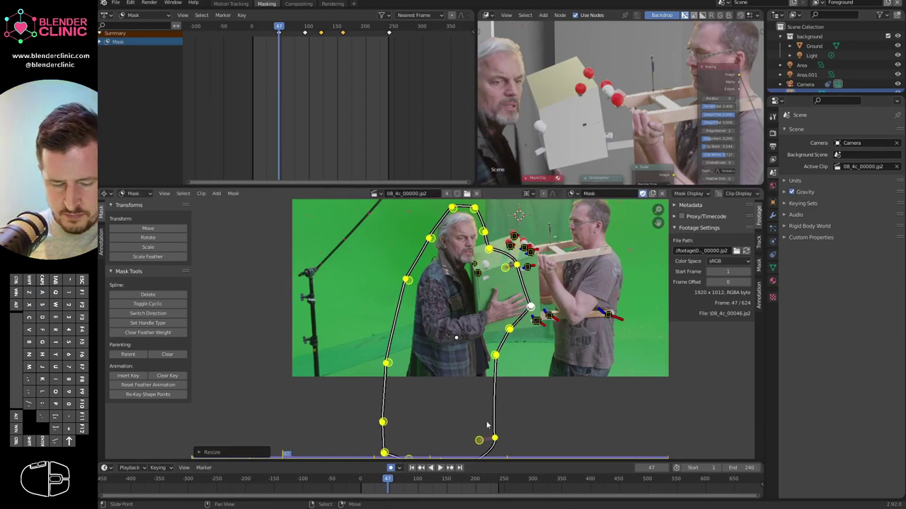
# Go to frame 4, place the 2D cursor by the long-coated actor's fingertips, then scale up and reposition the whole mask.
pyautogui.moveTo(388, 482); pyautogui.dragTo(363, 483)
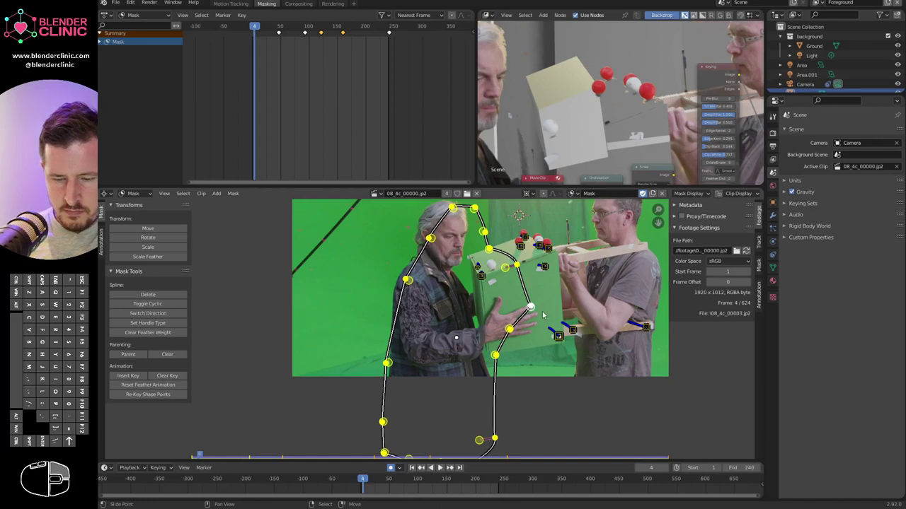
pyautogui.press('s')
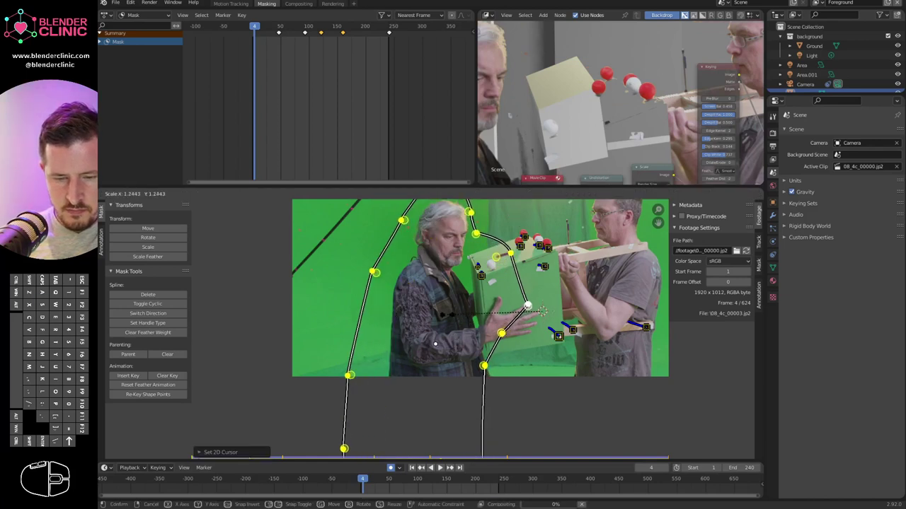
pyautogui.click(542, 311)
pyautogui.press('g')
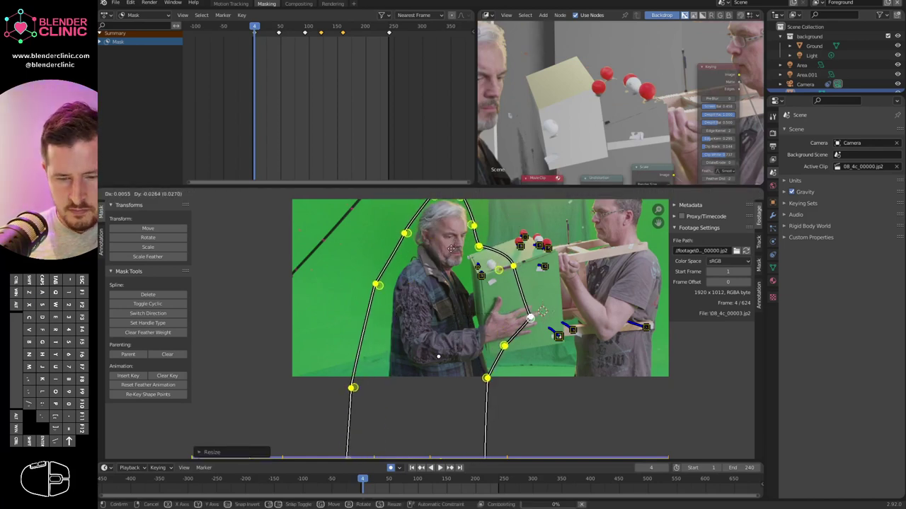
pyautogui.click(562, 298)
# Move the individual mask points at and below the long-coated actor's hands outward at frame 4.
pyautogui.click(531, 319)
pyautogui.press('g')
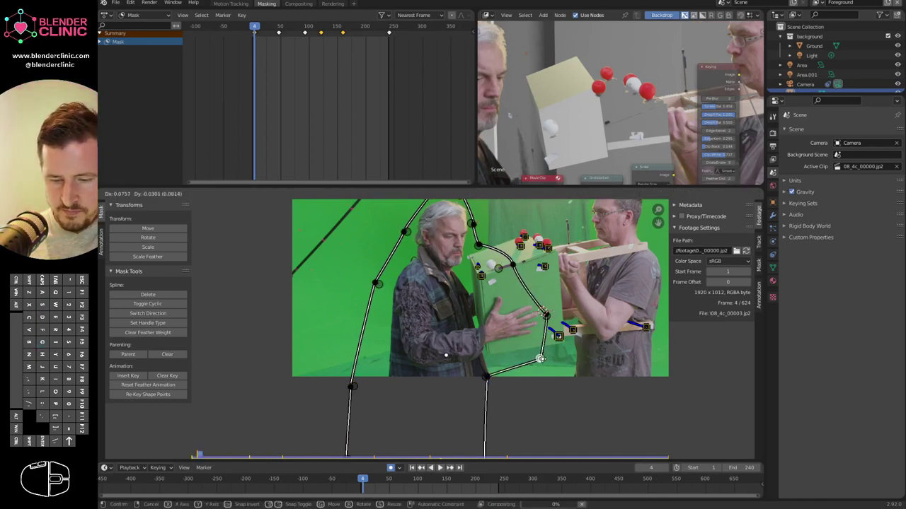
pyautogui.click(539, 359)
pyautogui.rightClick(488, 378)
pyautogui.press('g')
pyautogui.click(503, 387)
# Go to frame 0, bring up the mask's layer settings and collapse the Active Spline section.
pyautogui.moveTo(366, 486)
pyautogui.mouseDown()
pyautogui.moveTo(531, 505)
pyautogui.moveTo(535, 488)
pyautogui.moveTo(559, 481)
pyautogui.moveTo(360, 483)
pyautogui.mouseUp()
pyautogui.moveTo(511, 339); pyautogui.dragTo(493, 364, button='middle')
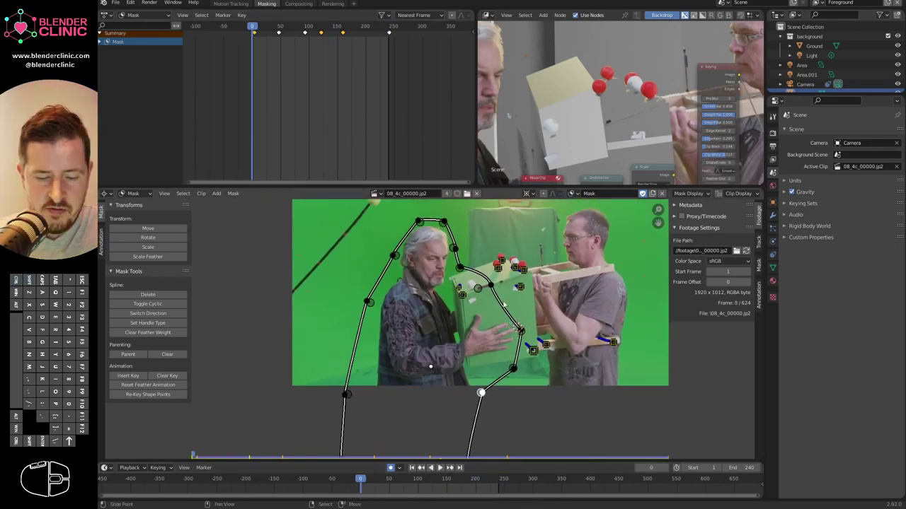
pyautogui.scroll(1, 555, 289)
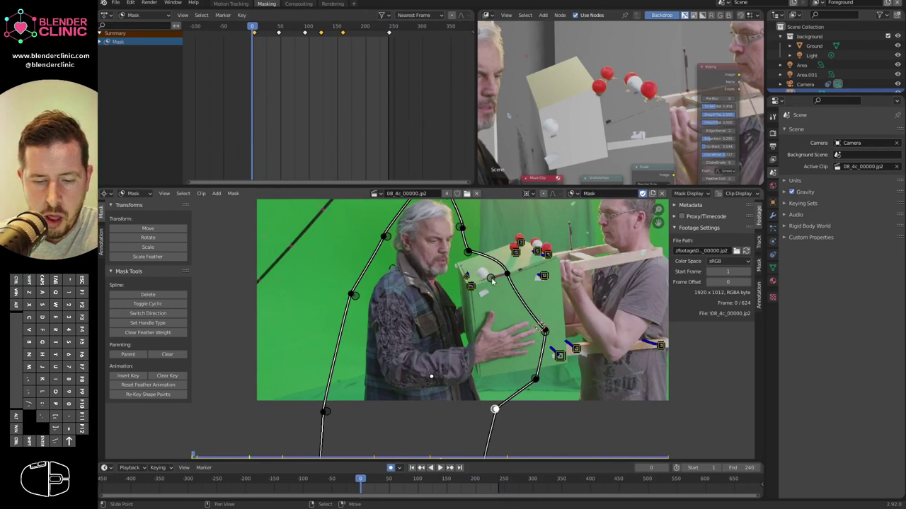
pyautogui.click(761, 268)
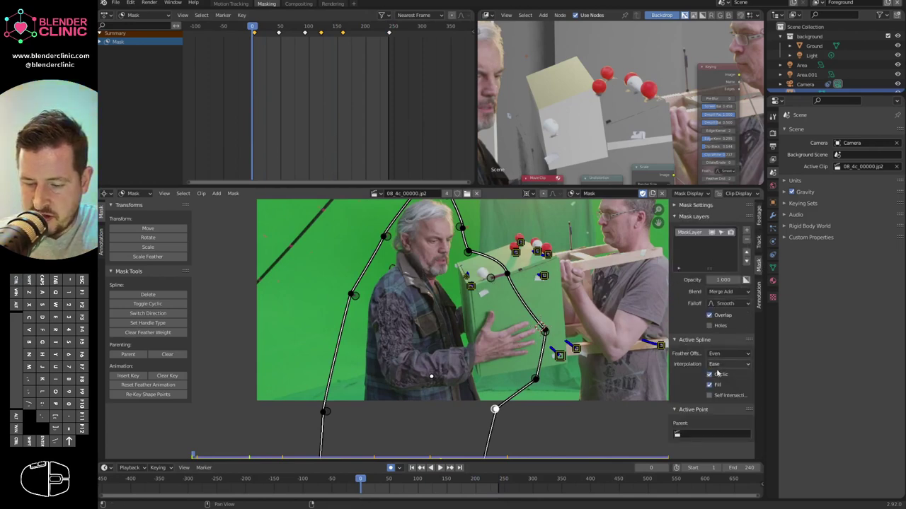
pyautogui.click(687, 341)
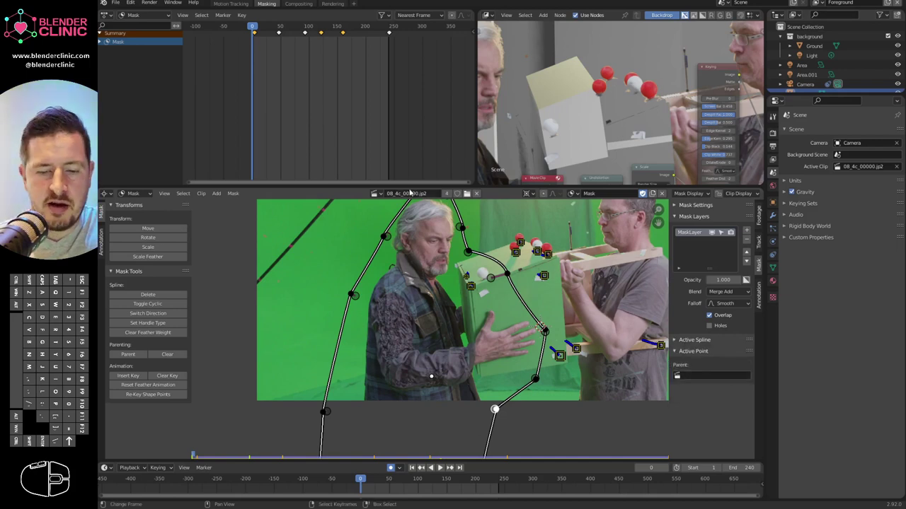
# Enlarge the compositing node editor in height and width and bring the whole node tree into view.
pyautogui.moveTo(473, 189); pyautogui.dragTo(473, 286)
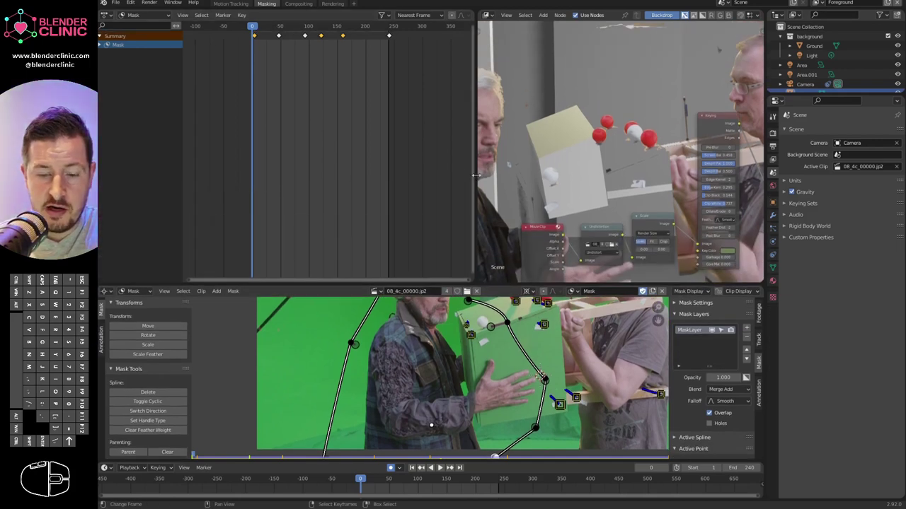
pyautogui.moveTo(472, 175); pyautogui.dragTo(322, 177)
pyautogui.moveTo(405, 135); pyautogui.dragTo(460, 93, button='middle')
pyautogui.scroll(2, 436, 157)
pyautogui.scroll(-5, 438, 157)
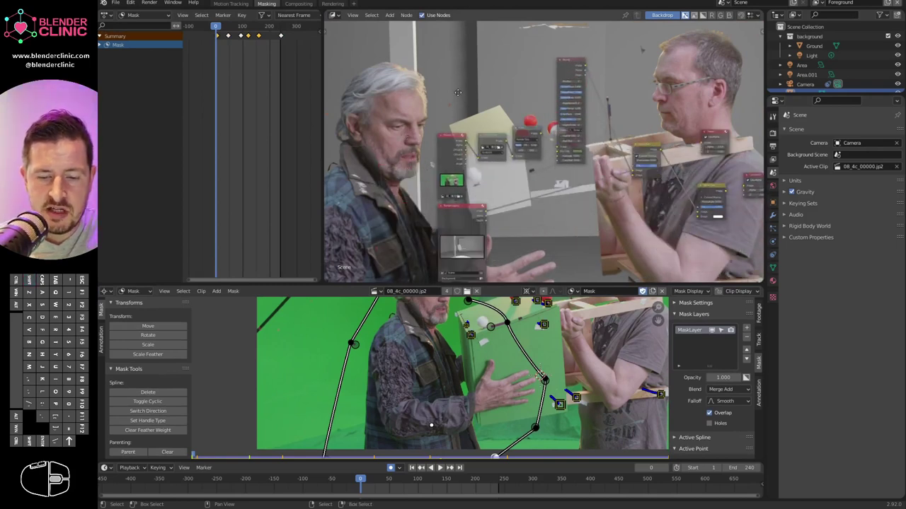
pyautogui.scroll(-3, 456, 139)
# Show the node editor's view settings and reduce the backdrop zoom to 0.46.
pyautogui.rightClick(764, 31)
pyautogui.click(763, 31)
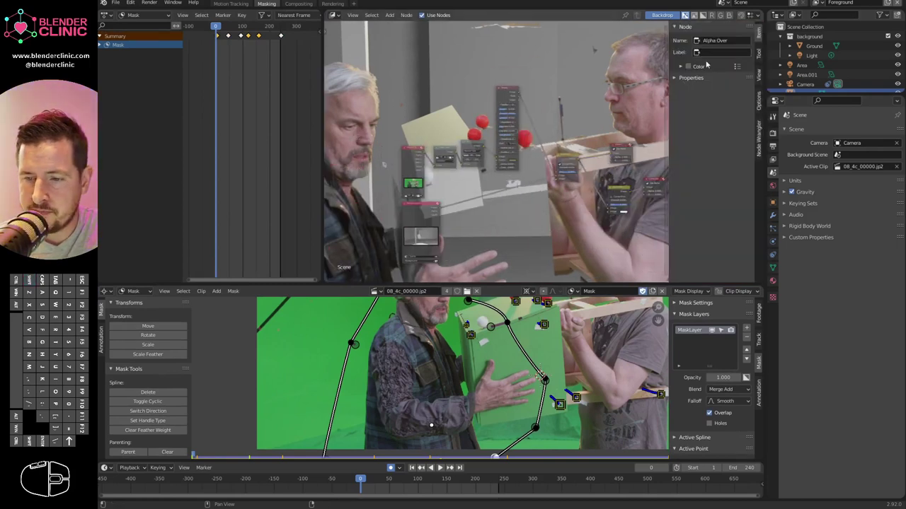
pyautogui.moveTo(728, 51); pyautogui.dragTo(697, 51)
# Add a Mask input node and place it above the Movie Clip node in the compositing tree.
pyautogui.press('a')
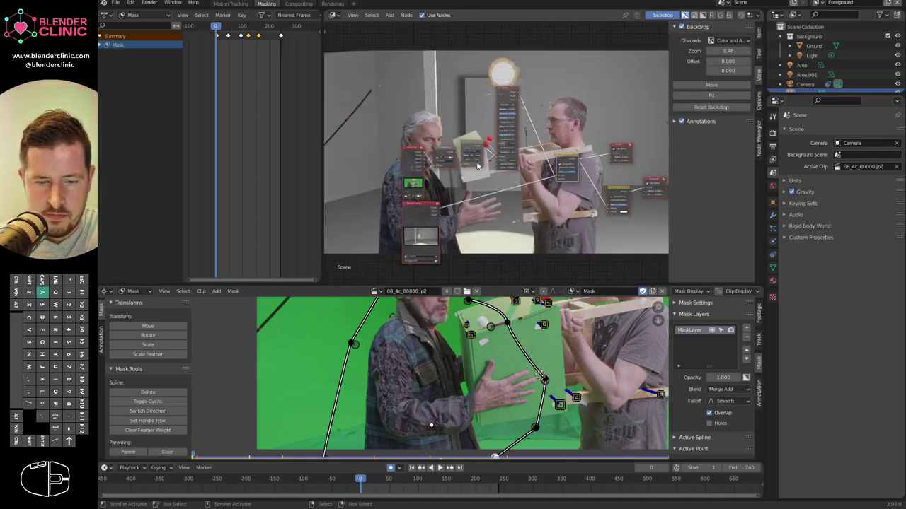
pyautogui.moveTo(455, 162); pyautogui.dragTo(577, 141, button='middle')
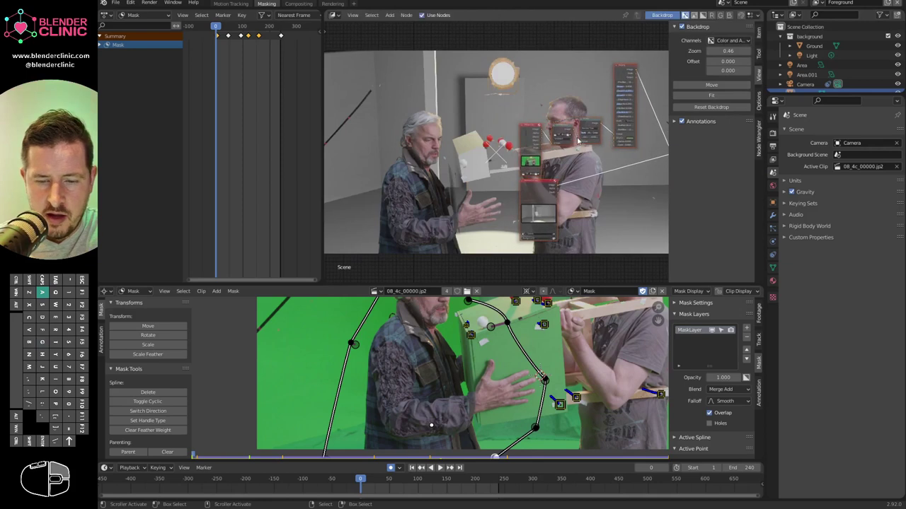
pyautogui.hotkey('shift', 'a')
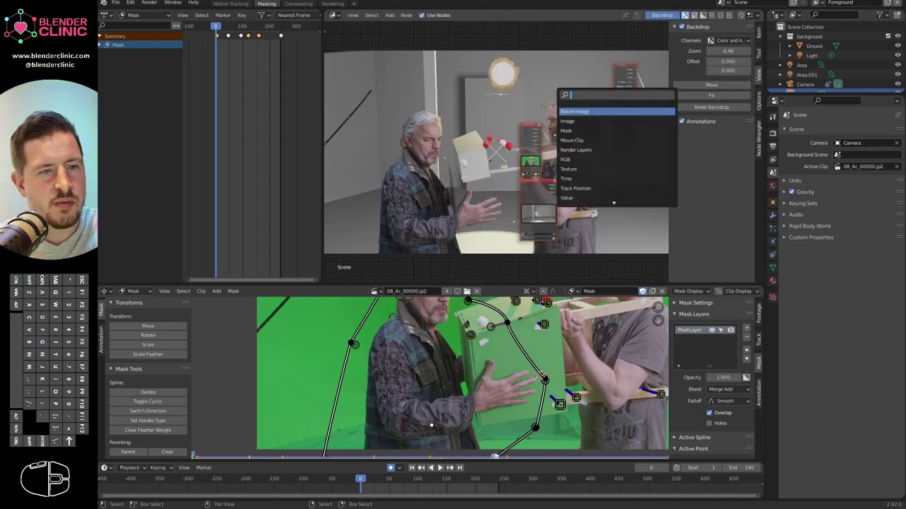
pyautogui.write('mask')
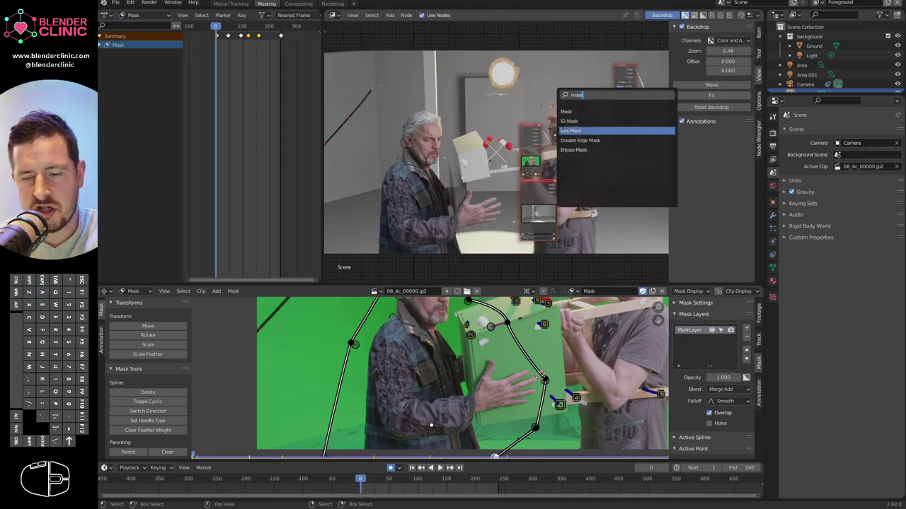
pyautogui.click(563, 111)
pyautogui.click(522, 90)
pyautogui.scroll(2, 542, 111)
pyautogui.moveTo(584, 83); pyautogui.dragTo(515, 160, button='middle')
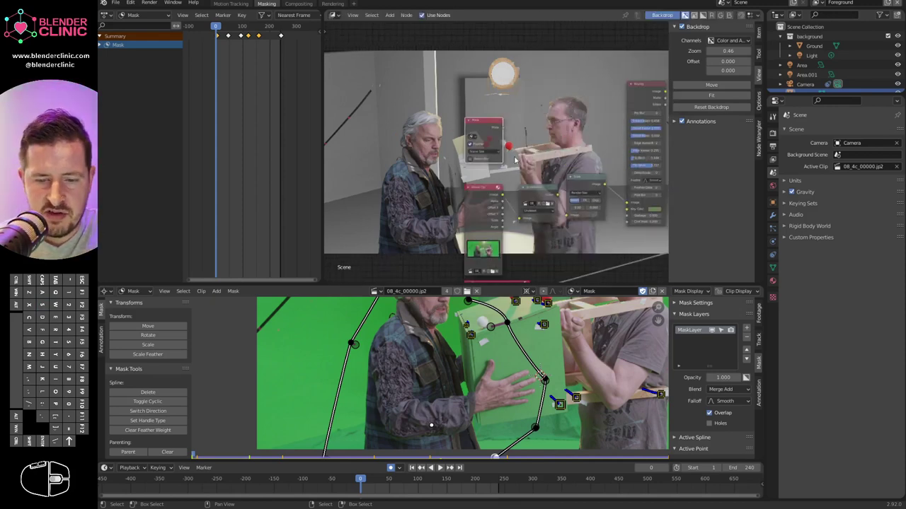
# Assign the existing mask to the Mask node and connect its output to the Keying node's Garbage Matte input.
pyautogui.scroll(1, 494, 152)
pyautogui.click(471, 132)
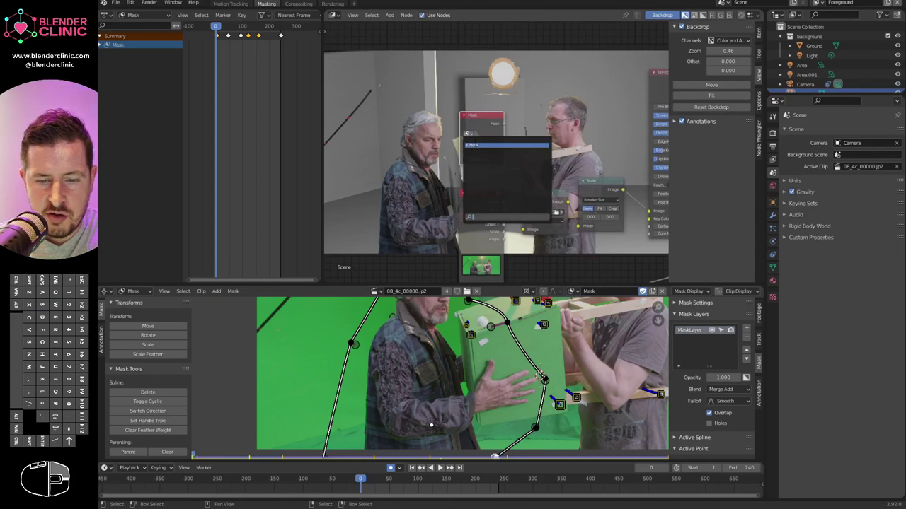
pyautogui.click(493, 144)
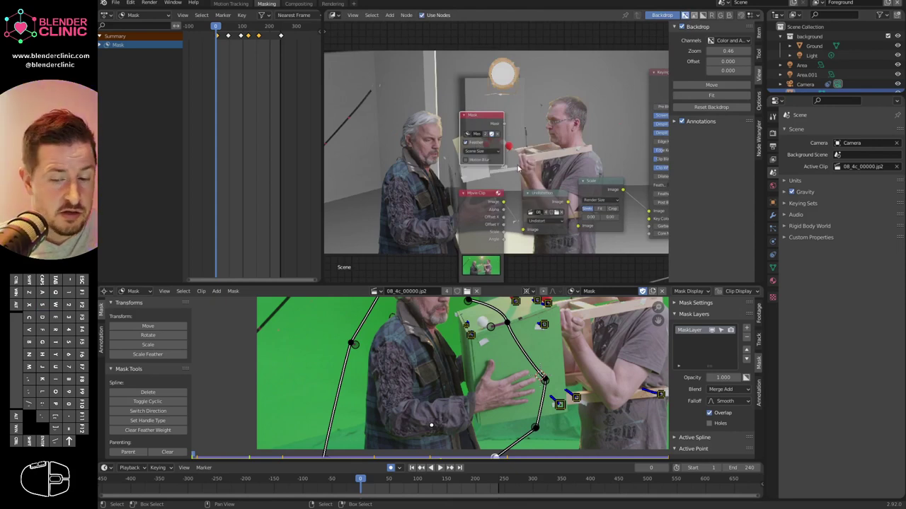
pyautogui.moveTo(503, 155); pyautogui.dragTo(465, 95, button='middle')
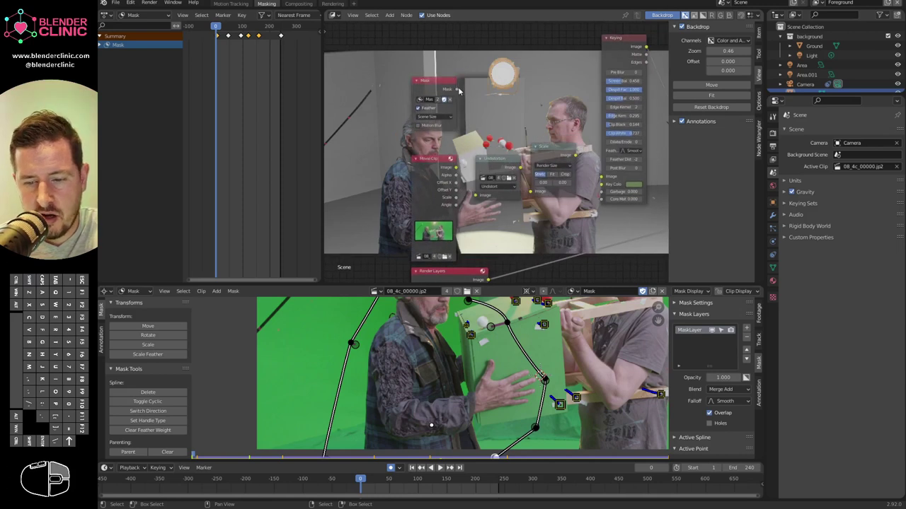
pyautogui.moveTo(602, 197); pyautogui.dragTo(603, 193)
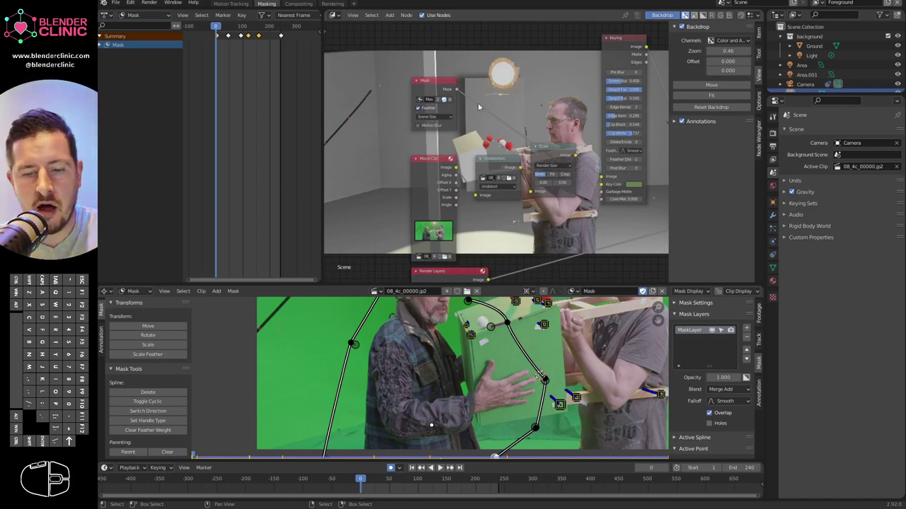
# Add an Invert node on the link between the Mask node and the Keying node, and position it between them.
pyautogui.moveTo(478, 106); pyautogui.dragTo(487, 110, button='middle')
pyautogui.hotkey('shift', 'a')
pyautogui.click(499, 97)
pyautogui.write('invert')
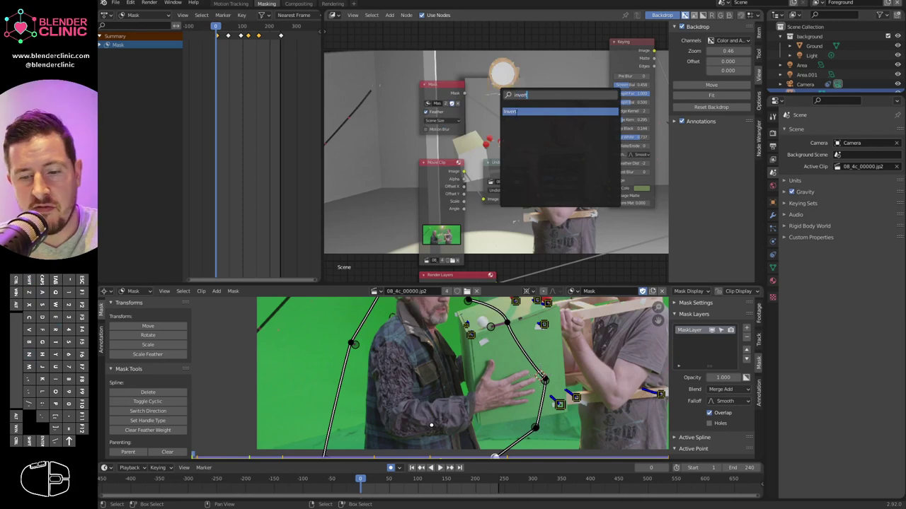
pyautogui.press('Return')
pyautogui.click(498, 113)
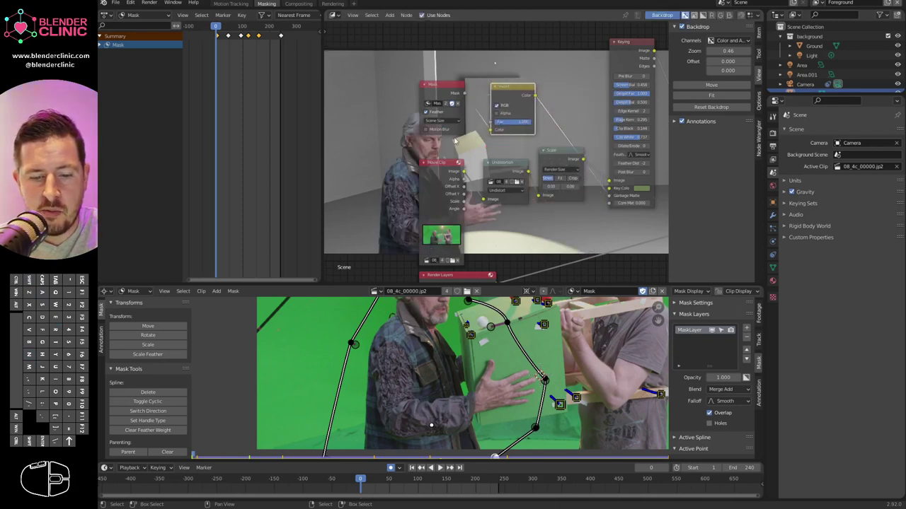
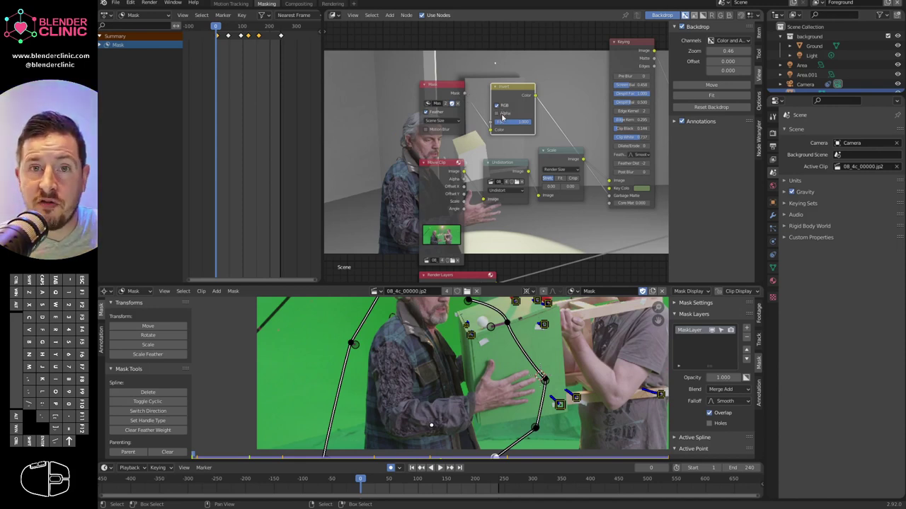
pyautogui.press('g')
pyautogui.click(512, 112)
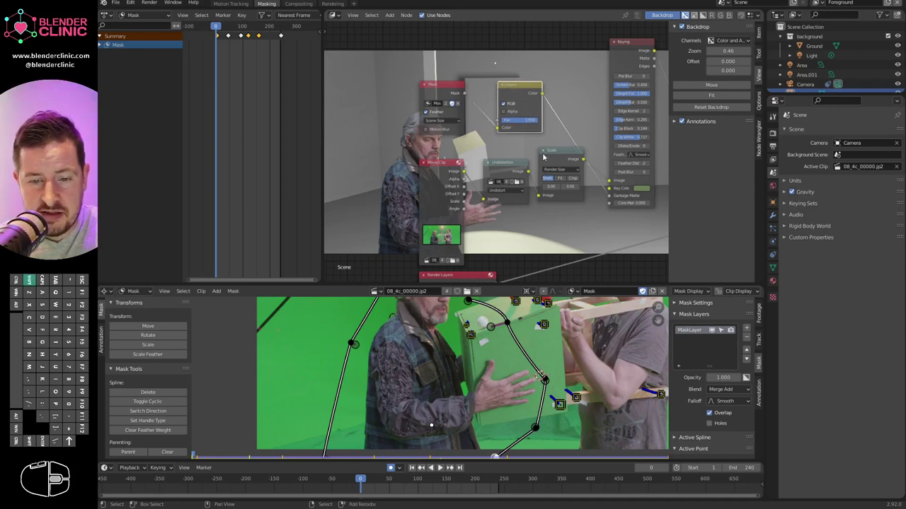
# Display the node editor's Performance options.
pyautogui.keyDown('shift'); pyautogui.moveTo(543, 156); pyautogui.dragTo(576, 148, button='middle'); pyautogui.keyUp('shift')
pyautogui.scroll(-2, 568, 148)
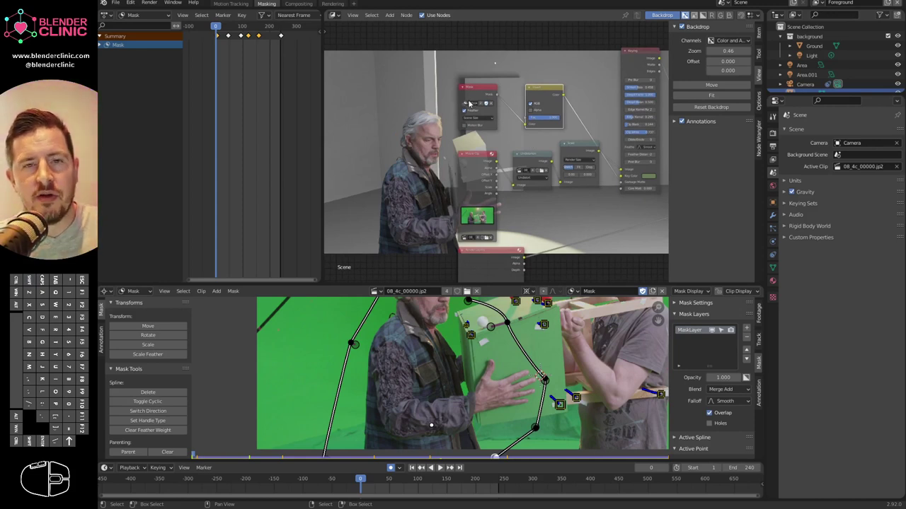
pyautogui.moveTo(510, 174); pyautogui.dragTo(561, 136, button='middle')
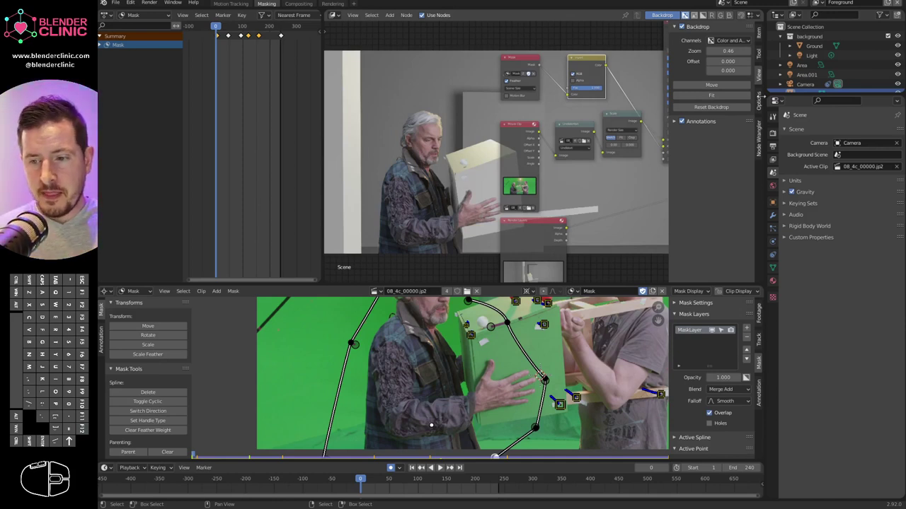
pyautogui.click(759, 99)
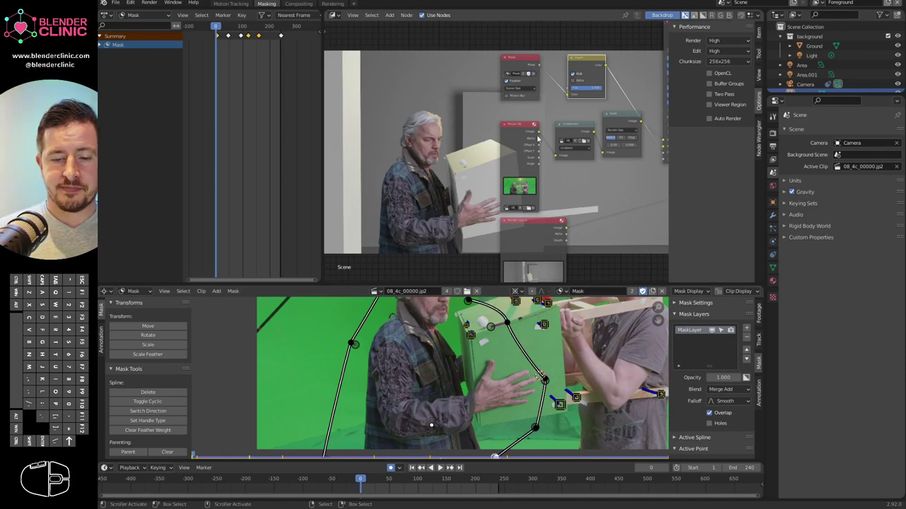
# Go to frame 134 and render it to check the masked composite.
pyautogui.keyDown('shift'); pyautogui.moveTo(588, 188); pyautogui.dragTo(511, 169, button='middle'); pyautogui.keyUp('shift')
pyautogui.scroll(-3, 515, 170)
pyautogui.keyDown('shift'); pyautogui.moveTo(569, 205); pyautogui.dragTo(612, 184, button='middle'); pyautogui.keyUp('shift')
pyautogui.scroll(-3, 559, 189)
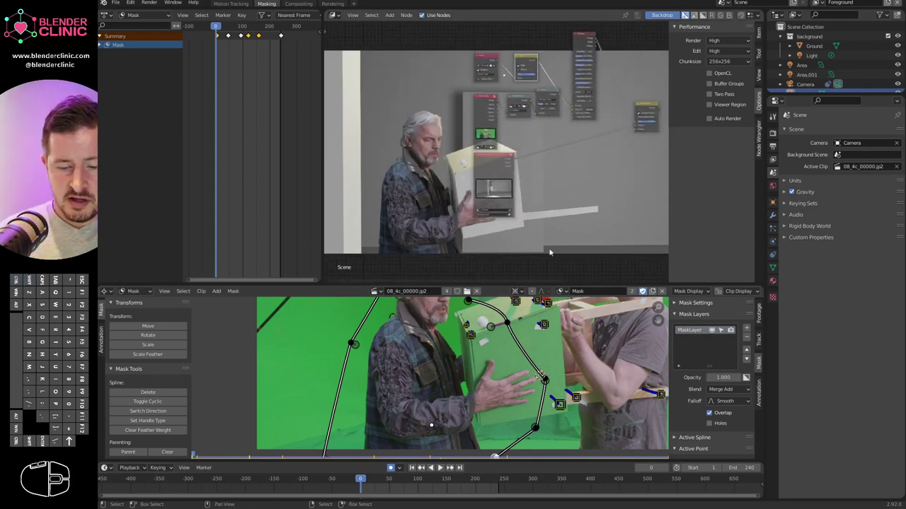
pyautogui.moveTo(562, 215); pyautogui.dragTo(543, 207, button='middle')
pyautogui.moveTo(362, 481); pyautogui.dragTo(437, 481)
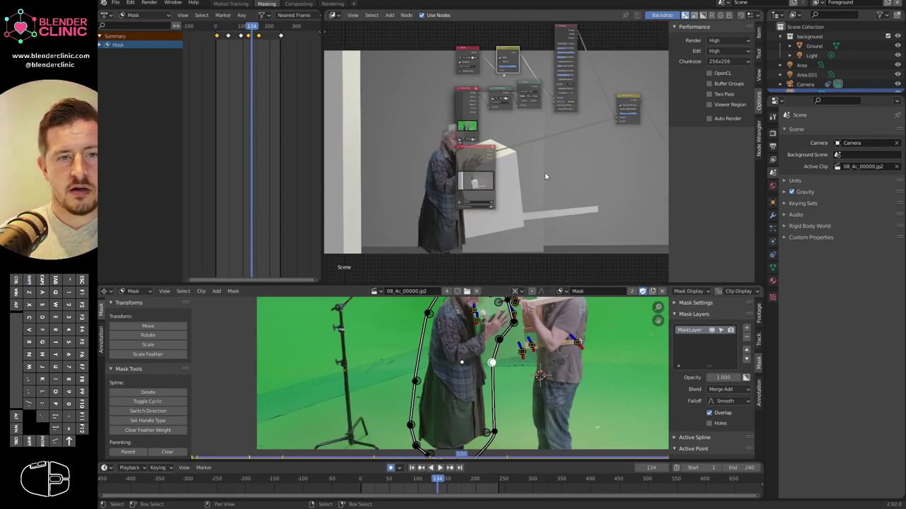
pyautogui.press('F12')
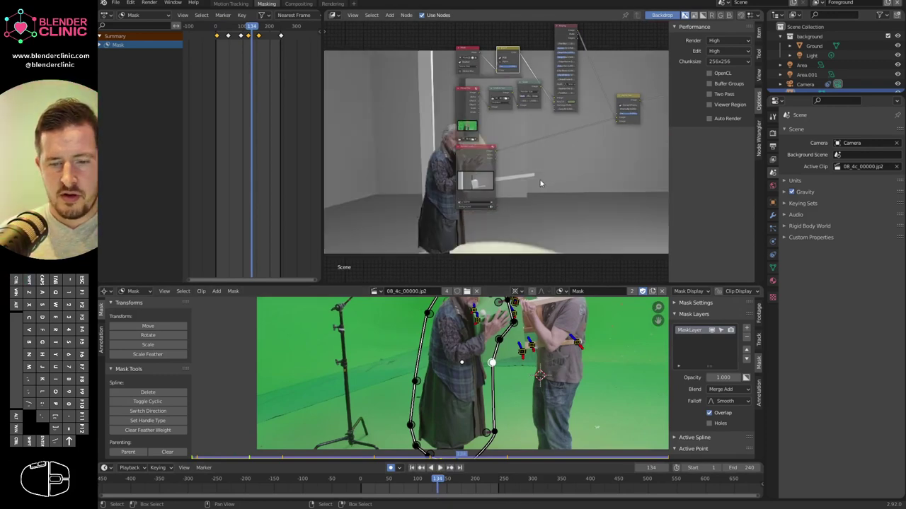
# Select all compositing nodes and shift the tree to the right, clear of the actor in the backdrop.
pyautogui.press('a')
pyautogui.rightClick(474, 159)
pyautogui.press('a')
pyautogui.press('a')
pyautogui.press('a')
pyautogui.moveTo(473, 154); pyautogui.dragTo(546, 160)
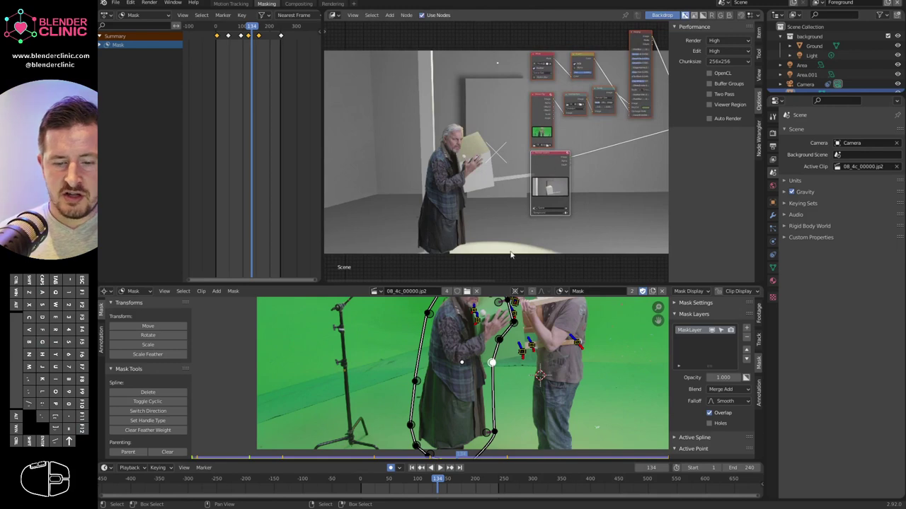
# Jump to the mask keyframe at frame 235 and render that frame.
pyautogui.press('Up')
pyautogui.press('Up')
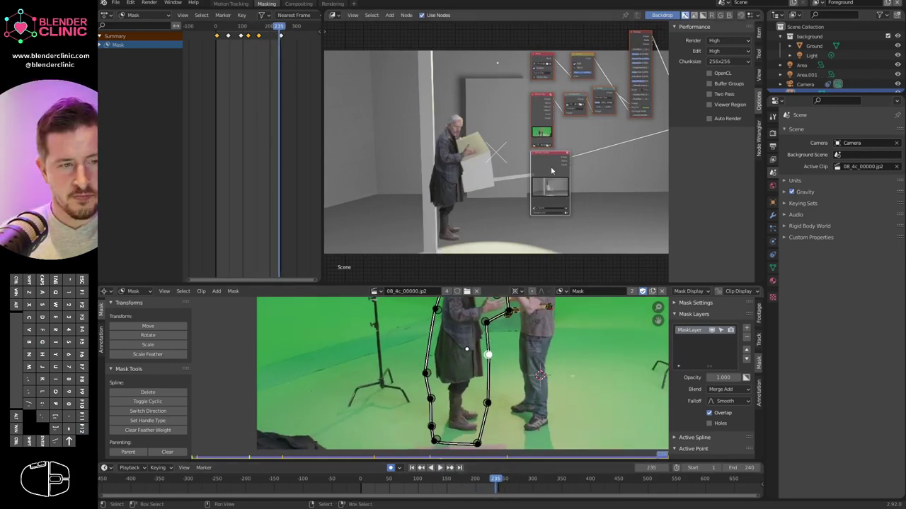
pyautogui.press('F12')
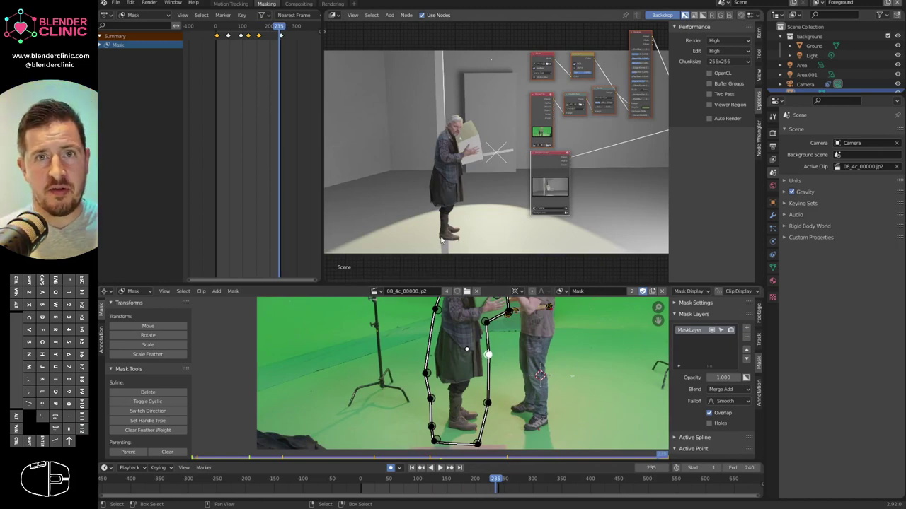
# Select the Render Layers node and enable the Cryptomatte Object pass for the Foreground view layer.
pyautogui.moveTo(617, 192); pyautogui.dragTo(481, 181, button='middle')
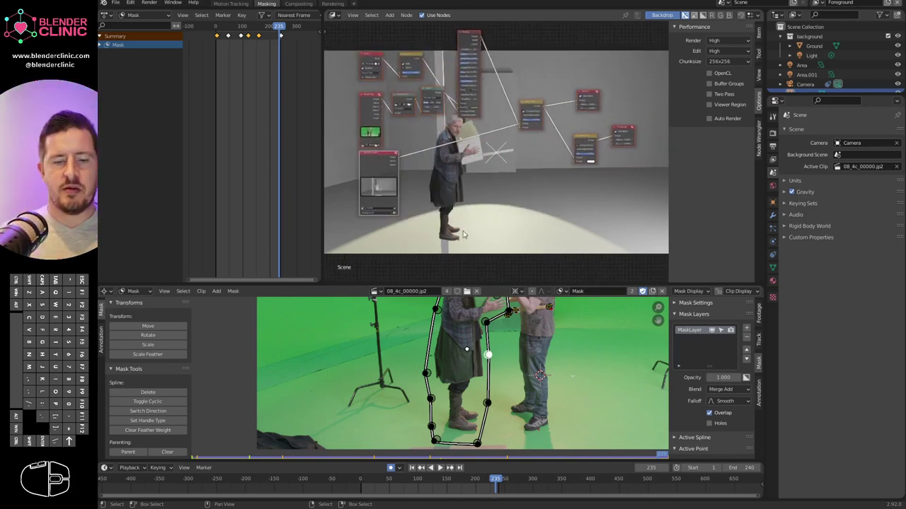
pyautogui.click(378, 162)
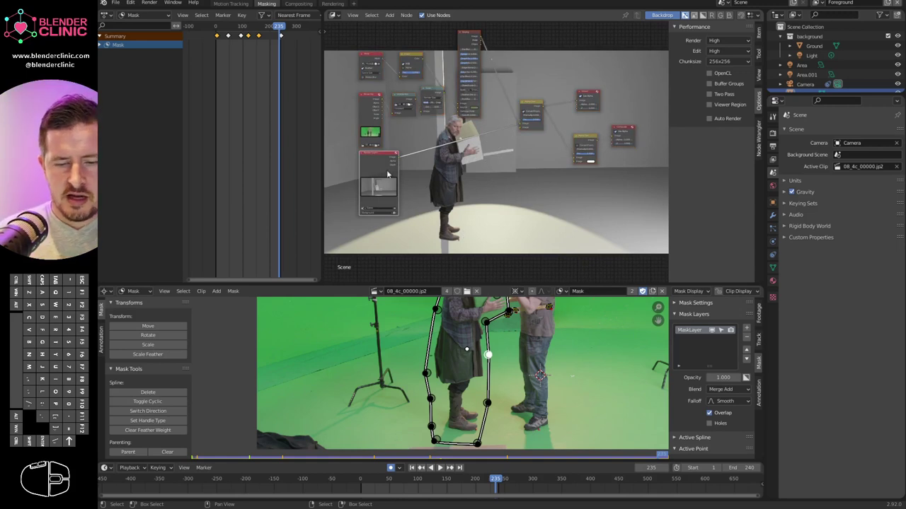
pyautogui.click(772, 133)
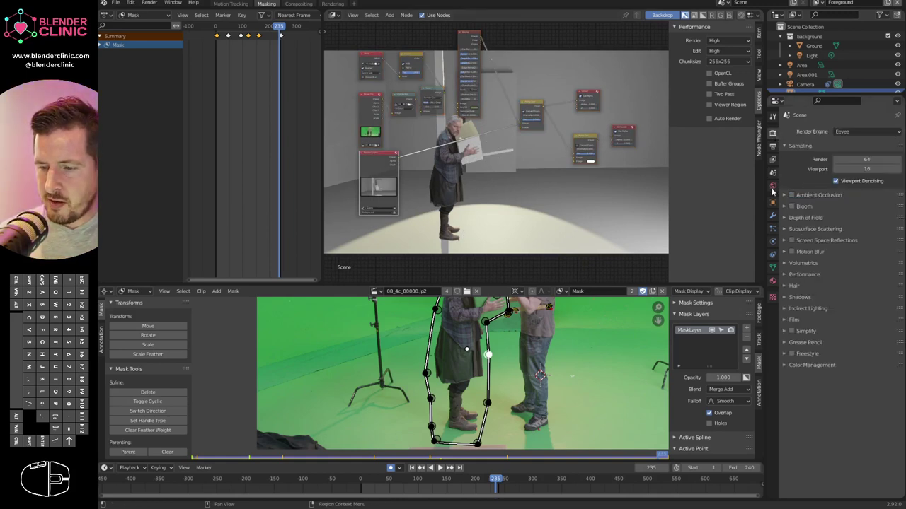
pyautogui.click(772, 159)
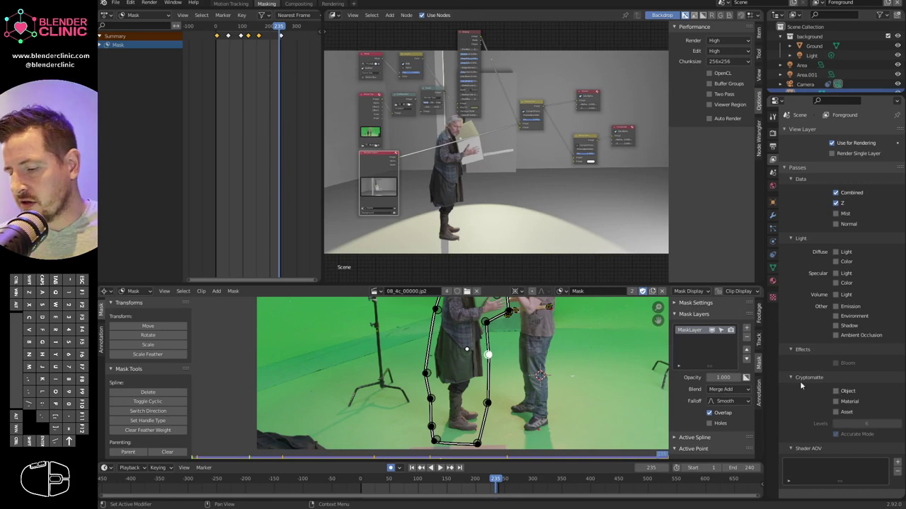
pyautogui.click(836, 391)
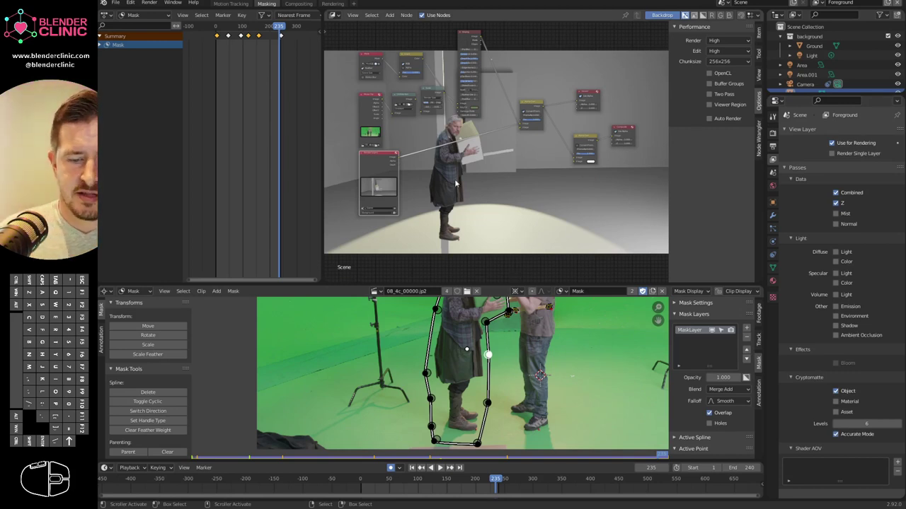
# Delete the Render Layers node and add a fresh Render Layers node below the Movie Clip node.
pyautogui.moveTo(439, 183); pyautogui.dragTo(462, 177, button='middle')
pyautogui.click(419, 172)
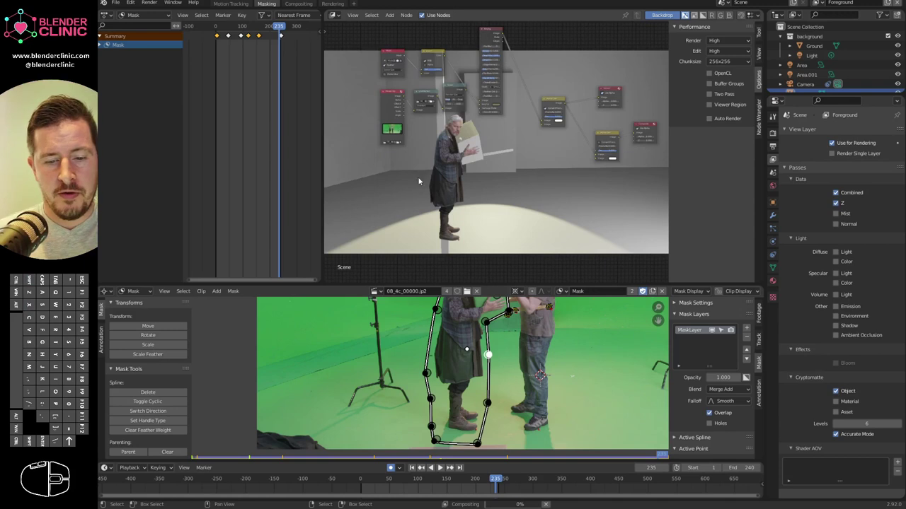
pyautogui.press('x')
pyautogui.hotkey('shift', 'a')
pyautogui.click(445, 173)
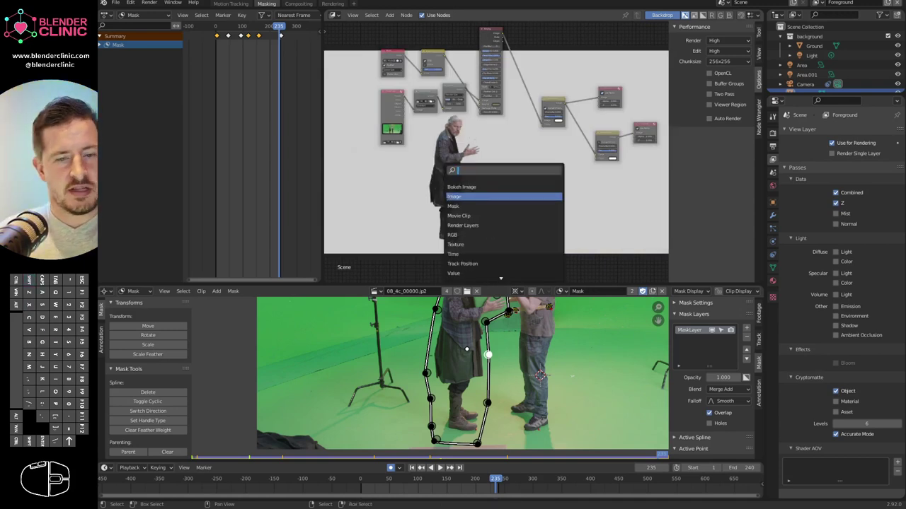
pyautogui.write('rec')
pyautogui.press('BackSpace')
pyautogui.write('n')
pyautogui.click(488, 186)
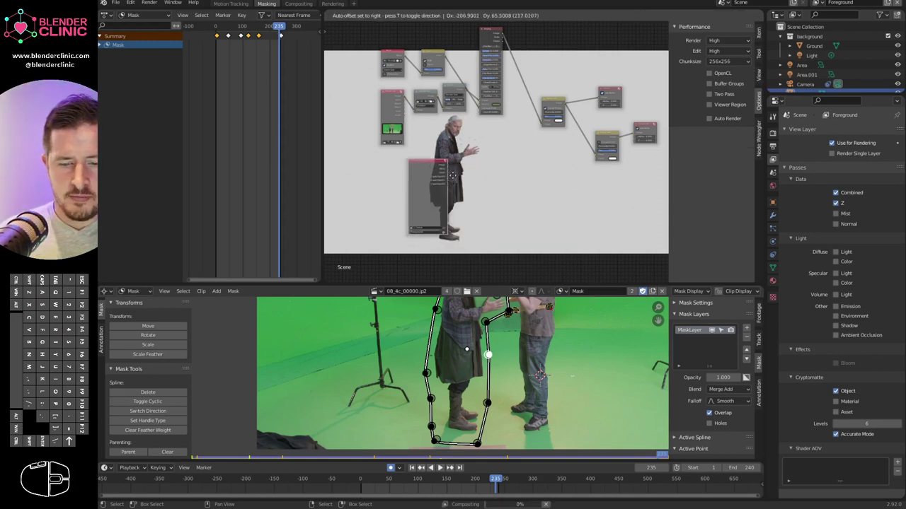
pyautogui.click(453, 175)
# Connect the new Render Layers node's Image output to the first Alpha Over node and nudge it beside the tree.
pyautogui.scroll(3, 499, 141)
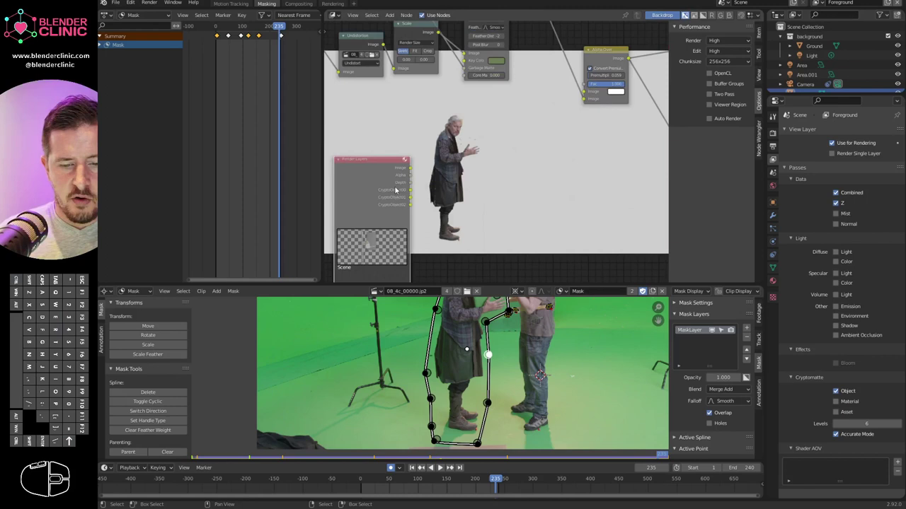
pyautogui.scroll(-3, 396, 190)
pyautogui.moveTo(422, 177); pyautogui.dragTo(538, 131)
pyautogui.scroll(1, 508, 196)
pyautogui.keyDown('shift'); pyautogui.moveTo(509, 192); pyautogui.dragTo(525, 184, button='middle'); pyautogui.keyUp('shift')
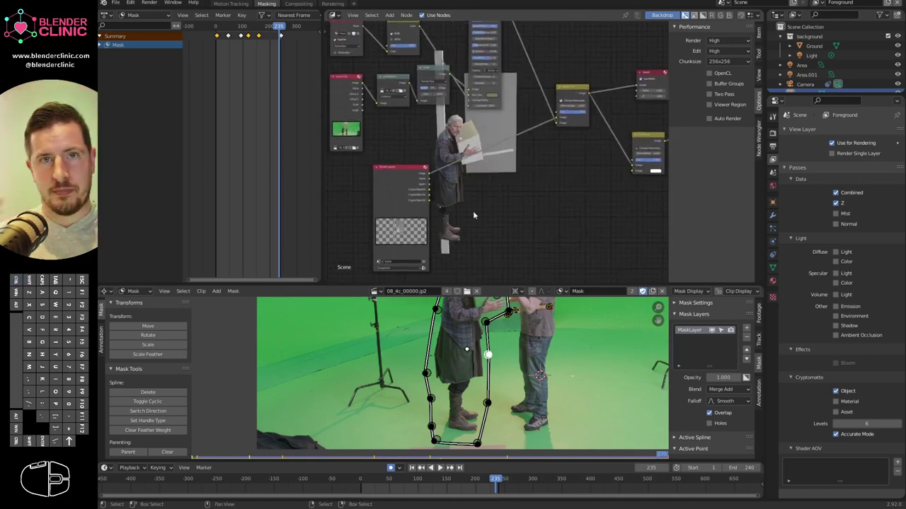
pyautogui.moveTo(406, 192); pyautogui.dragTo(400, 193)
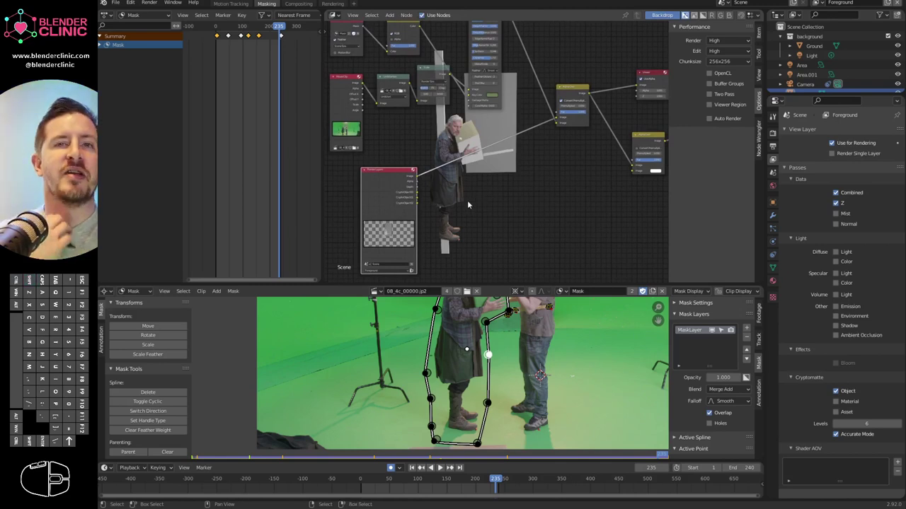
# Add a Cryptomatte node and feed it the Render Layers node's Image and CryptoObject00 outputs.
pyautogui.hotkey('shift', 'a')
pyautogui.write('cr')
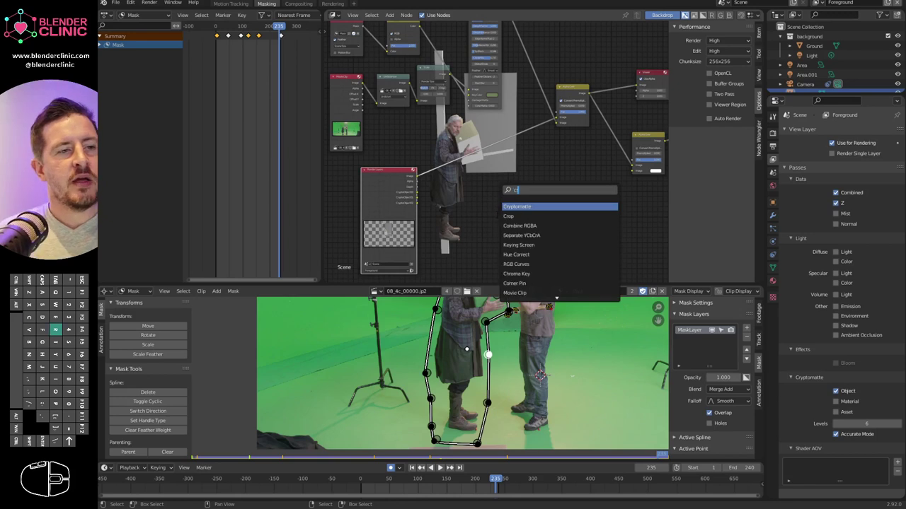
pyautogui.write('yp')
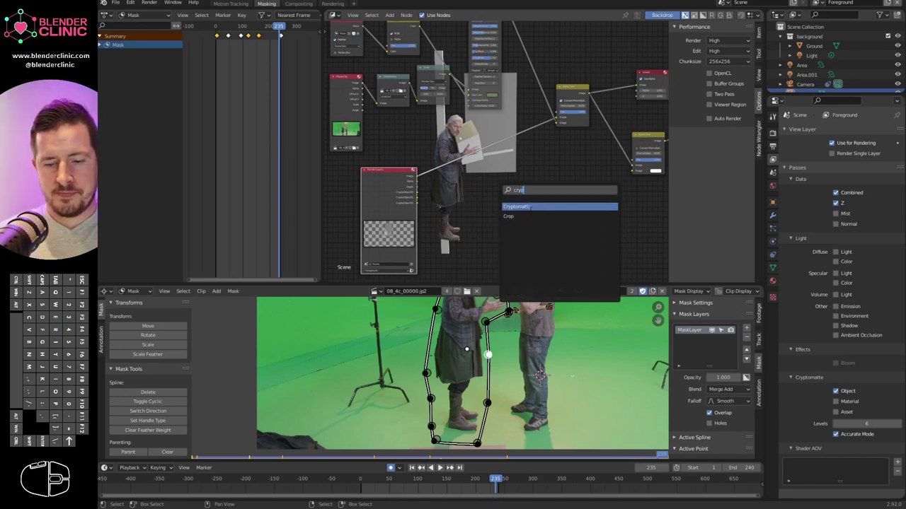
pyautogui.press('Return')
pyautogui.click(505, 192)
pyautogui.moveTo(558, 208); pyautogui.dragTo(519, 207, button='middle')
pyautogui.moveTo(378, 177); pyautogui.dragTo(433, 219)
pyautogui.moveTo(378, 194); pyautogui.dragTo(433, 227)
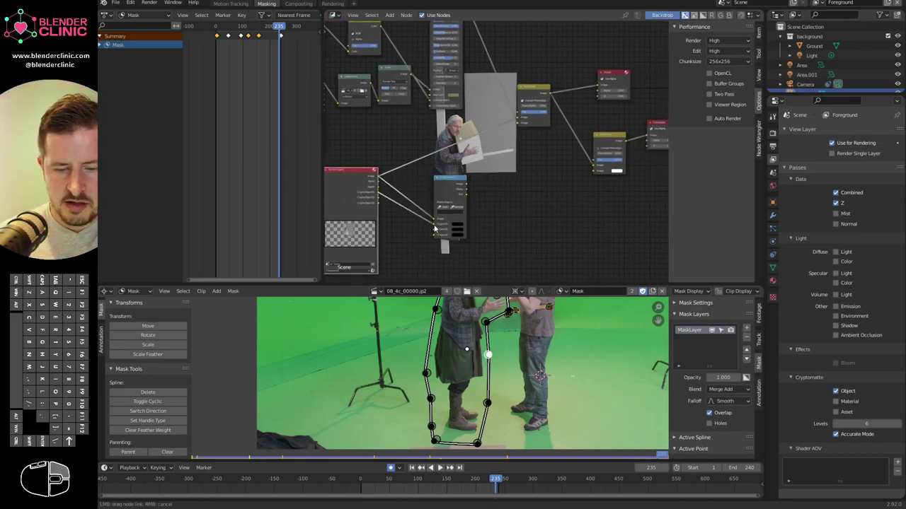
# Preview the Cryptomatte node's Pick output and add the vertical pillar to its matte objects.
pyautogui.keyDown('ctrl'); pyautogui.keyDown('shift'); pyautogui.click(446, 189); pyautogui.keyUp('shift'); pyautogui.keyUp('ctrl')
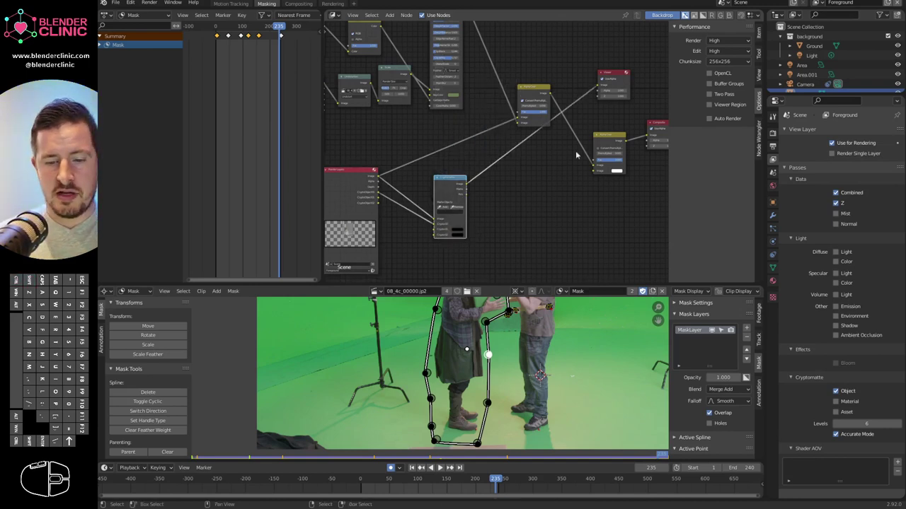
pyautogui.scroll(-2, 538, 188)
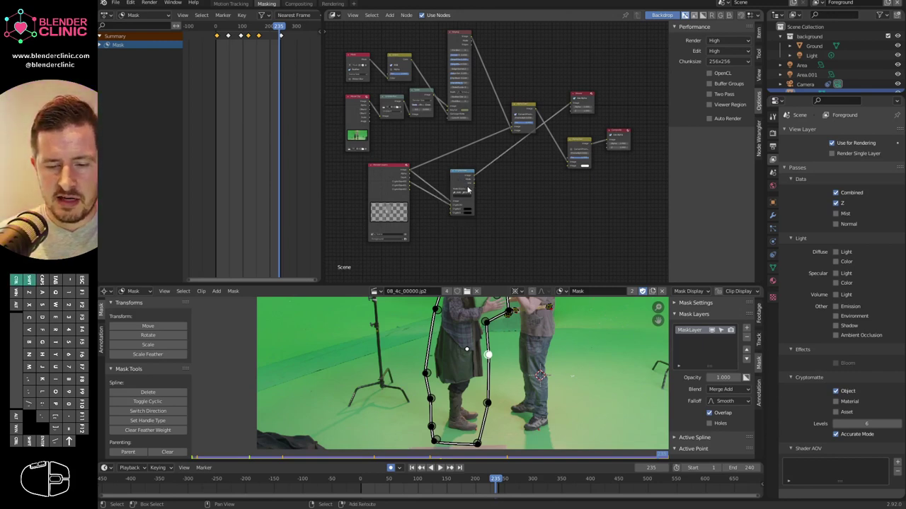
pyautogui.keyDown('ctrl'); pyautogui.moveTo(467, 181); pyautogui.dragTo(542, 135, button='middle'); pyautogui.keyUp('ctrl')
pyautogui.keyDown('ctrl'); pyautogui.keyDown('shift'); pyautogui.click(448, 197); pyautogui.keyUp('shift'); pyautogui.keyUp('ctrl')
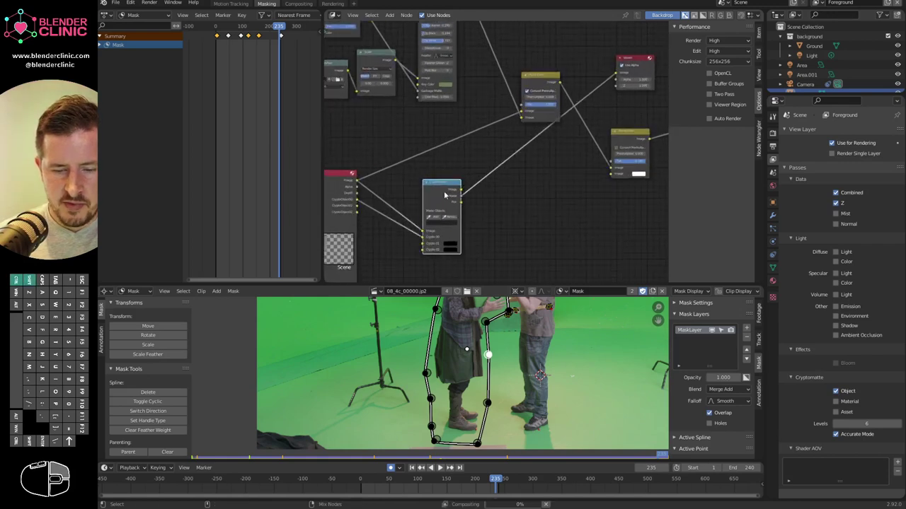
pyautogui.moveTo(474, 202); pyautogui.dragTo(503, 195, button='middle')
pyautogui.click(464, 208)
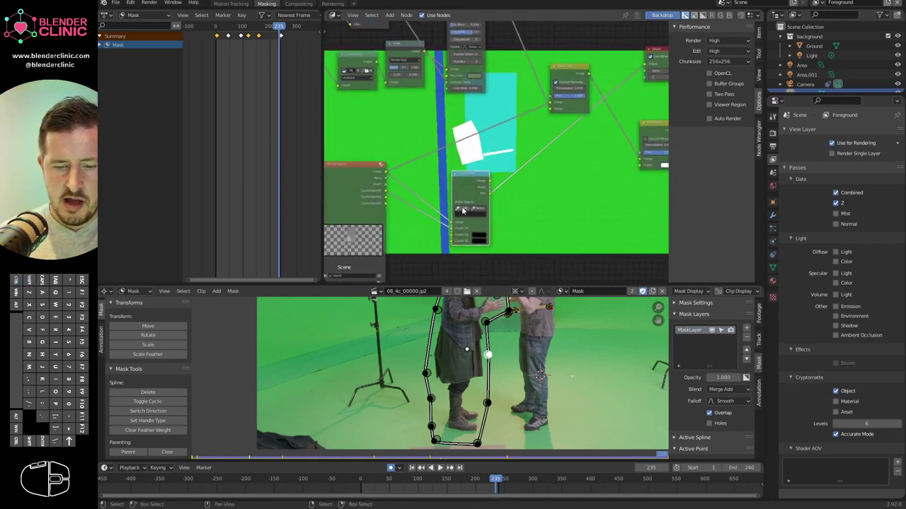
pyautogui.click(443, 127)
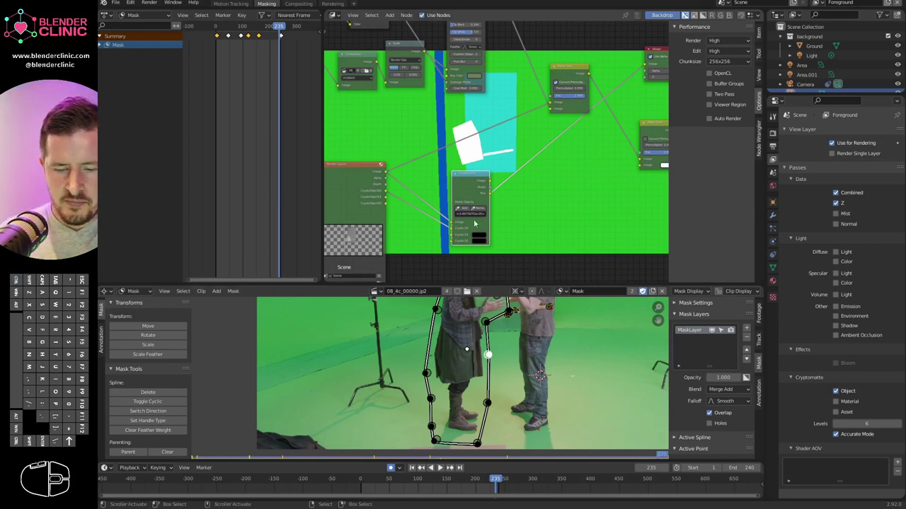
# Preview the Cryptomatte node's Image output to check the isolated pillar.
pyautogui.moveTo(547, 198); pyautogui.dragTo(529, 205, button='middle')
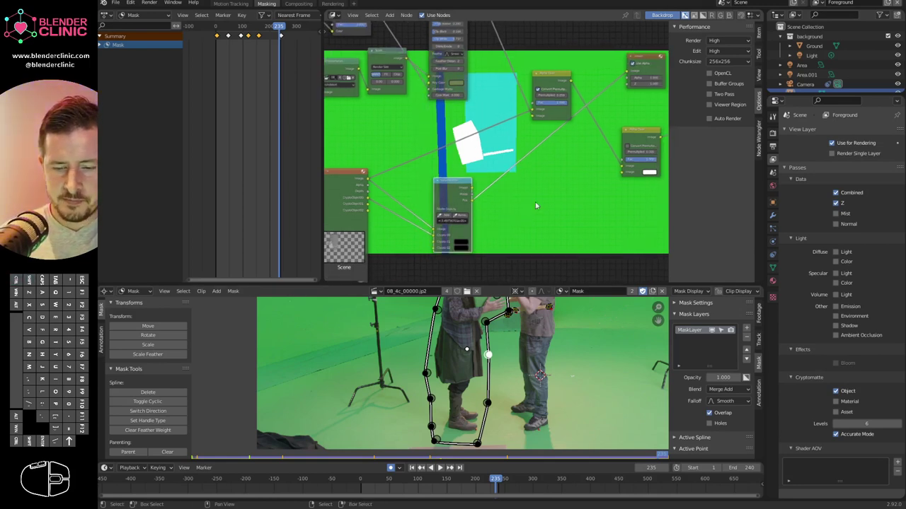
pyautogui.keyDown('ctrl'); pyautogui.keyDown('shift'); pyautogui.click(458, 202); pyautogui.keyUp('shift'); pyautogui.keyUp('ctrl')
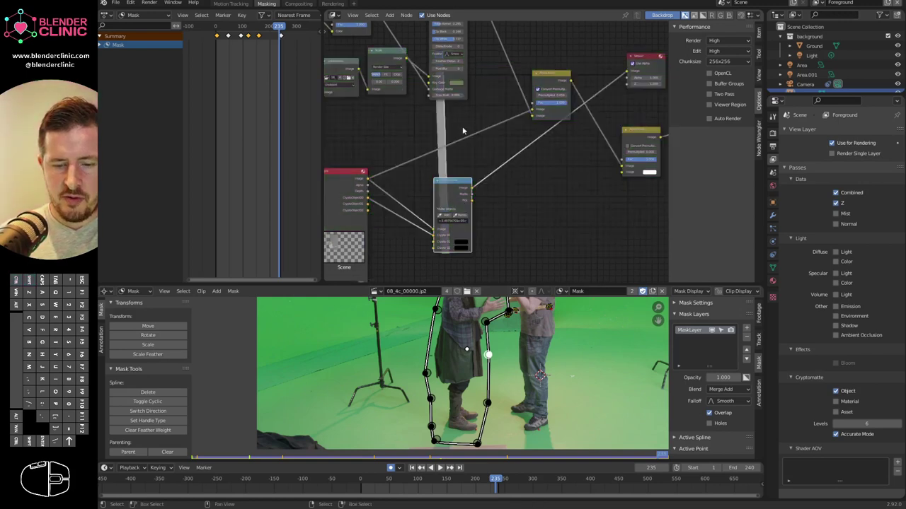
pyautogui.moveTo(518, 162); pyautogui.dragTo(535, 156, button='middle')
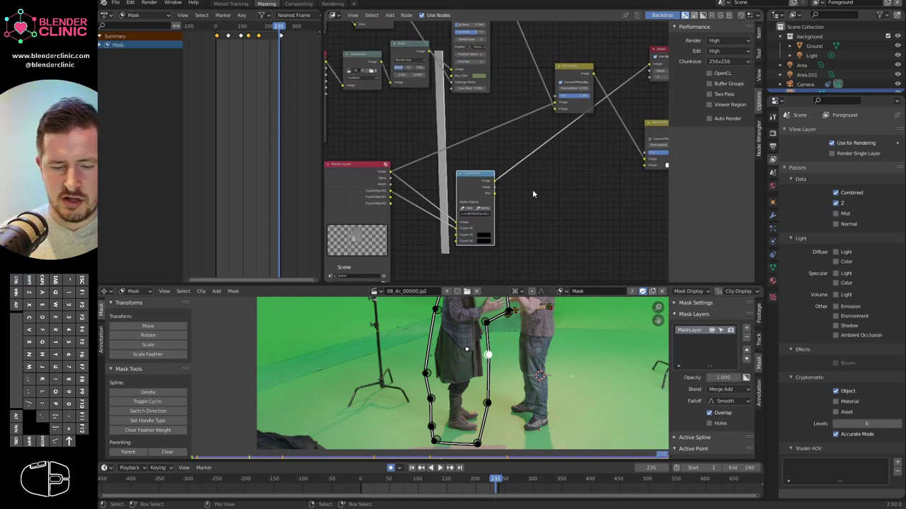
pyautogui.moveTo(549, 200); pyautogui.dragTo(493, 212, button='middle')
pyautogui.moveTo(572, 209); pyautogui.dragTo(556, 215, button='middle')
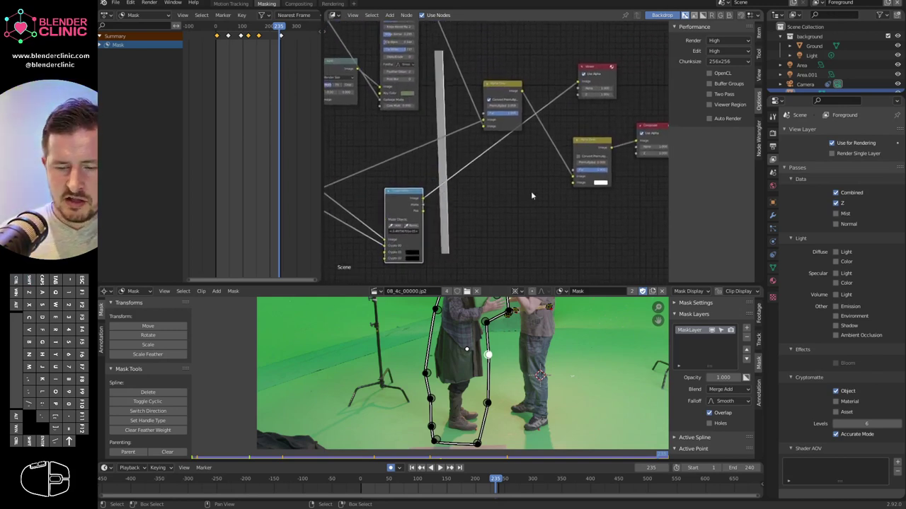
# Move the second Alpha Over node closer to the first, preview it in the Viewer, and shift the Viewer node aside.
pyautogui.moveTo(598, 147); pyautogui.dragTo(574, 146)
pyautogui.click(504, 88)
pyautogui.keyDown('ctrl'); pyautogui.keyDown('shift'); pyautogui.click(572, 145); pyautogui.keyUp('shift'); pyautogui.keyUp('ctrl')
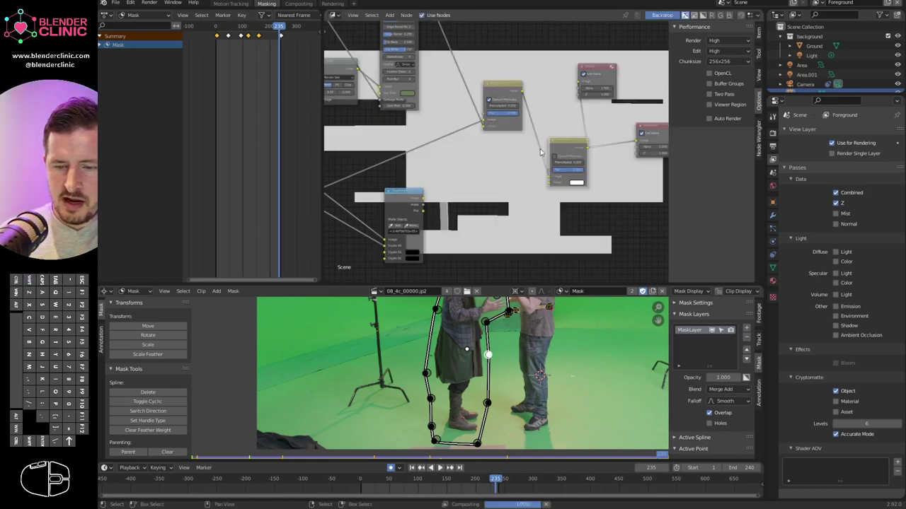
pyautogui.moveTo(597, 69); pyautogui.dragTo(608, 69)
pyautogui.click(640, 64)
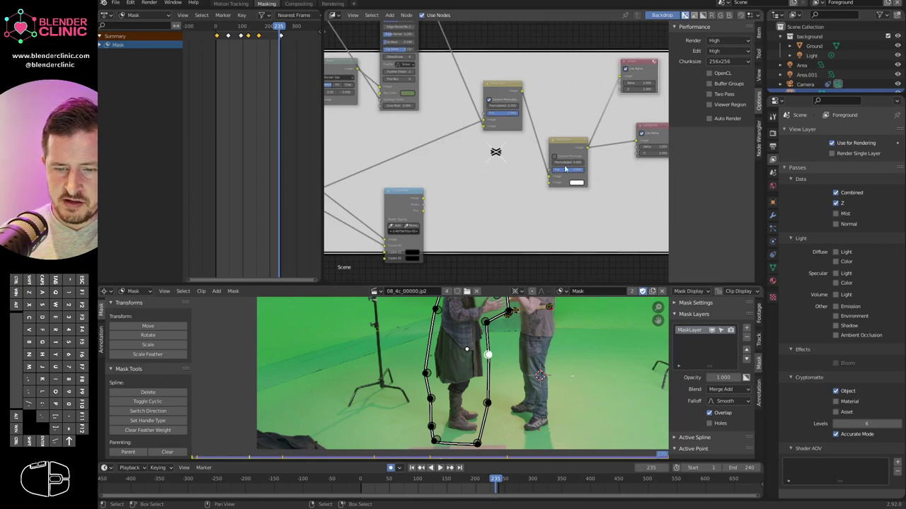
# Test the second Alpha Over node's layer order with a magenta foreground colour, trying the composite in its lower Image input.
pyautogui.click(580, 183)
pyautogui.click(608, 122)
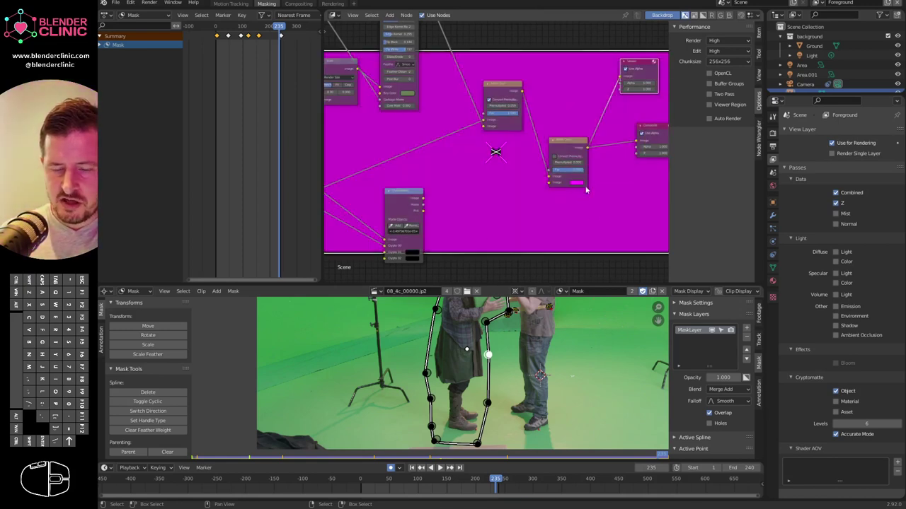
pyautogui.moveTo(550, 177); pyautogui.dragTo(549, 184)
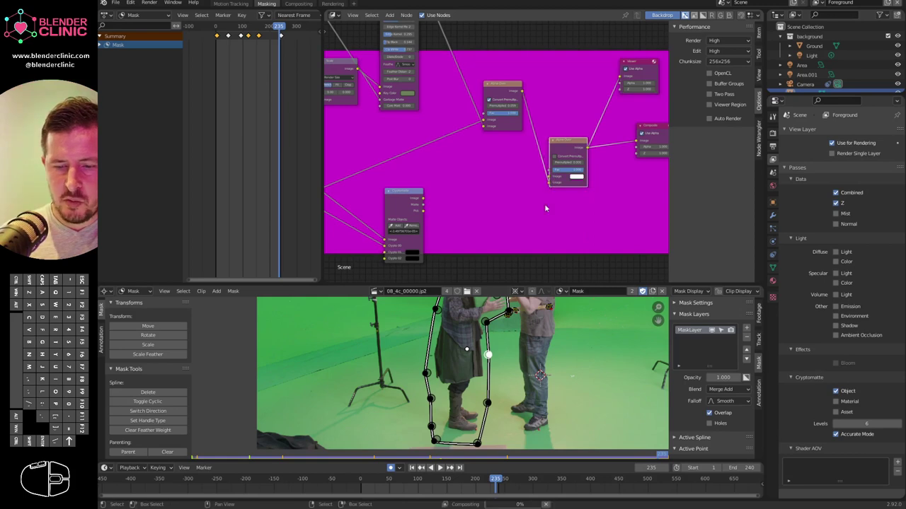
pyautogui.keyDown('shift'); pyautogui.moveTo(552, 198); pyautogui.dragTo(542, 192, button='middle'); pyautogui.keyUp('shift')
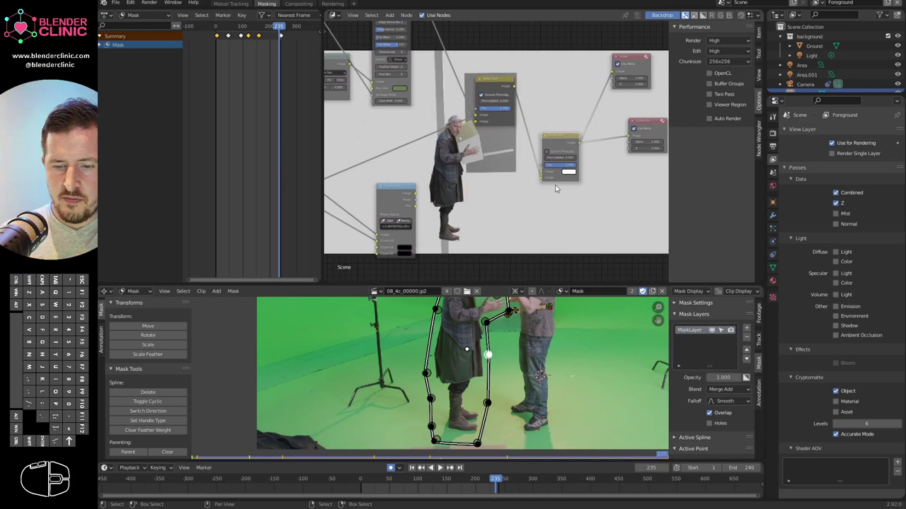
pyautogui.moveTo(542, 181); pyautogui.dragTo(551, 181)
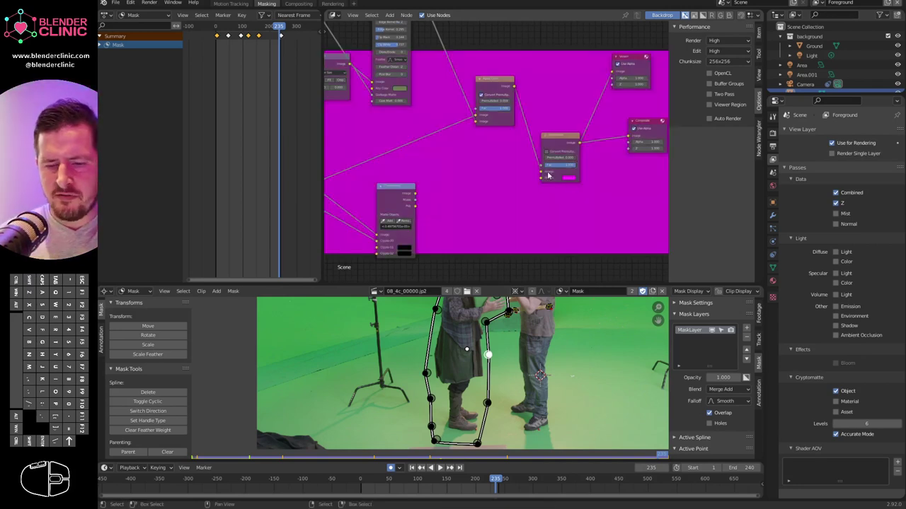
# Connect the Cryptomatte Image output to the second Alpha Over's lower Image input and move that node up beside the first.
pyautogui.keyDown('shift'); pyautogui.moveTo(503, 209); pyautogui.dragTo(512, 207, button='middle'); pyautogui.keyUp('shift')
pyautogui.moveTo(424, 191); pyautogui.dragTo(551, 179)
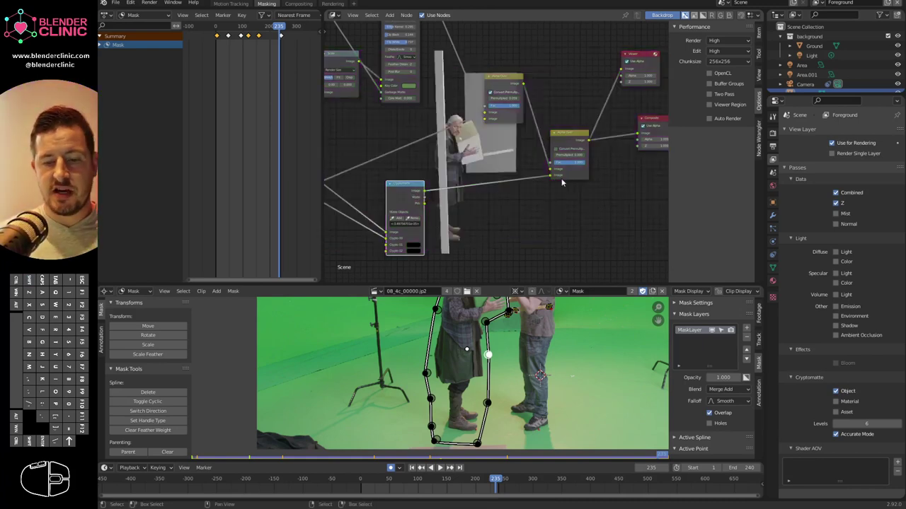
pyautogui.moveTo(564, 132); pyautogui.dragTo(557, 109)
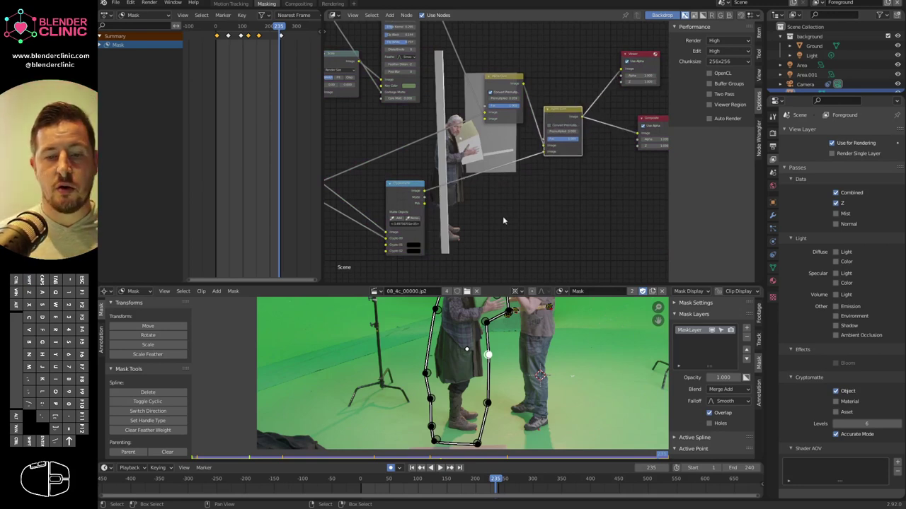
# Go to frame 99 and render it to refresh the composite.
pyautogui.moveTo(502, 216); pyautogui.dragTo(450, 210, button='middle')
pyautogui.moveTo(511, 196); pyautogui.dragTo(507, 169, button='middle')
pyautogui.moveTo(495, 480); pyautogui.dragTo(418, 481)
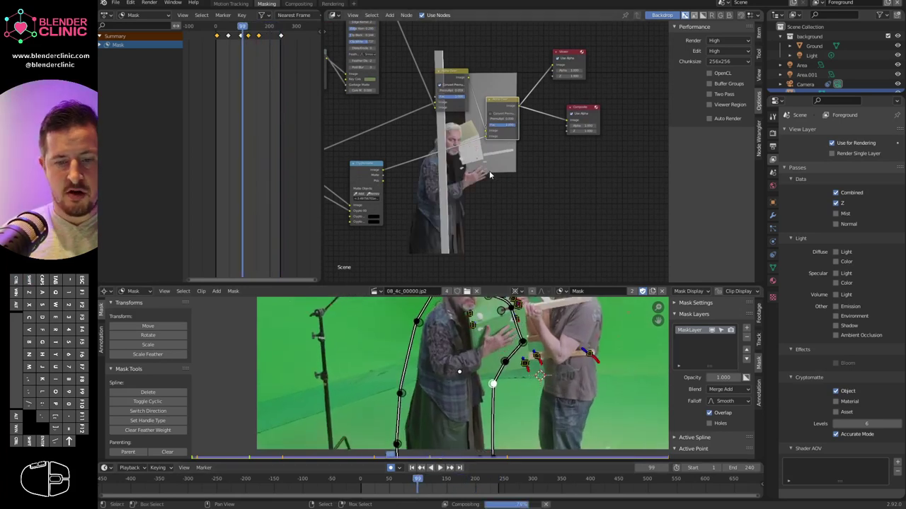
pyautogui.press('F12')
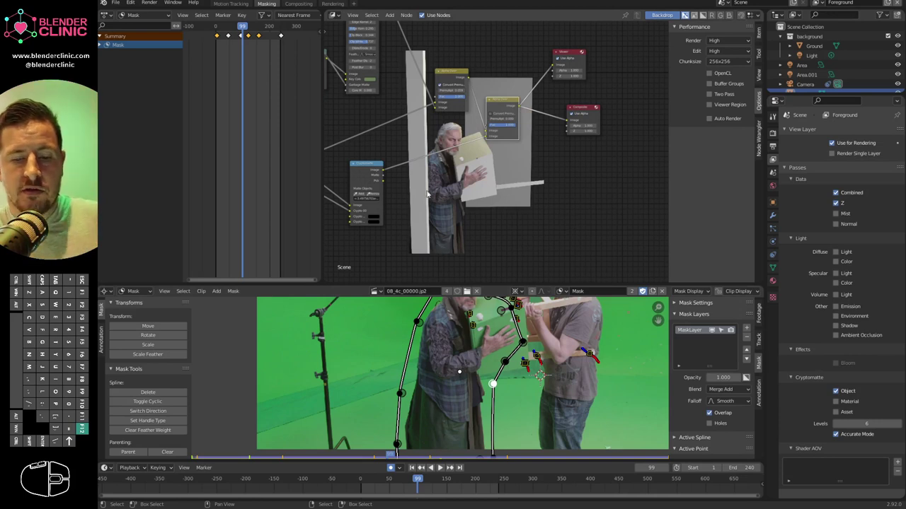
pyautogui.scroll(-1, 475, 190)
pyautogui.moveTo(465, 192); pyautogui.dragTo(526, 192, button='middle')
pyautogui.scroll(-2, 520, 196)
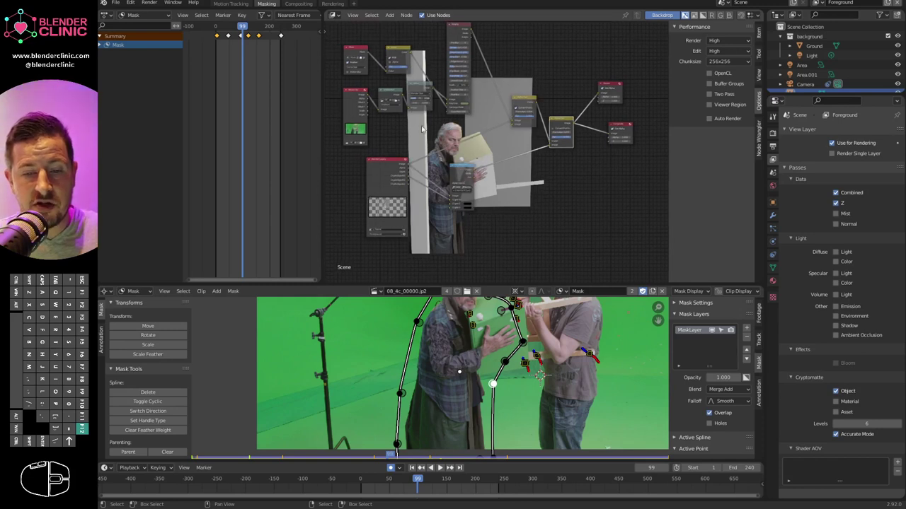
# Switch to the Motion Tracking workspace, enlarge the 3D viewports, and examine the tracked scene from different angles.
pyautogui.click(230, 3)
pyautogui.moveTo(495, 86); pyautogui.dragTo(501, 93, button='middle')
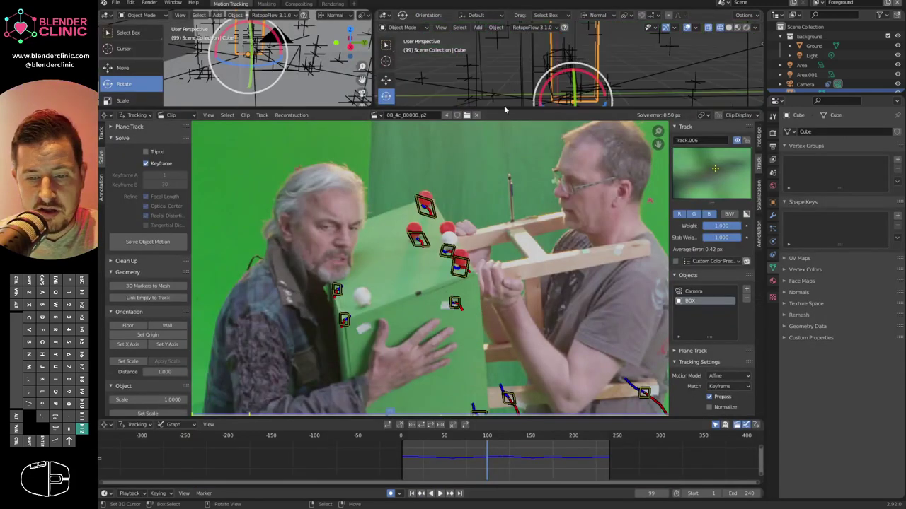
pyautogui.moveTo(507, 109); pyautogui.dragTo(507, 238)
pyautogui.moveTo(506, 185); pyautogui.dragTo(564, 175, button='middle')
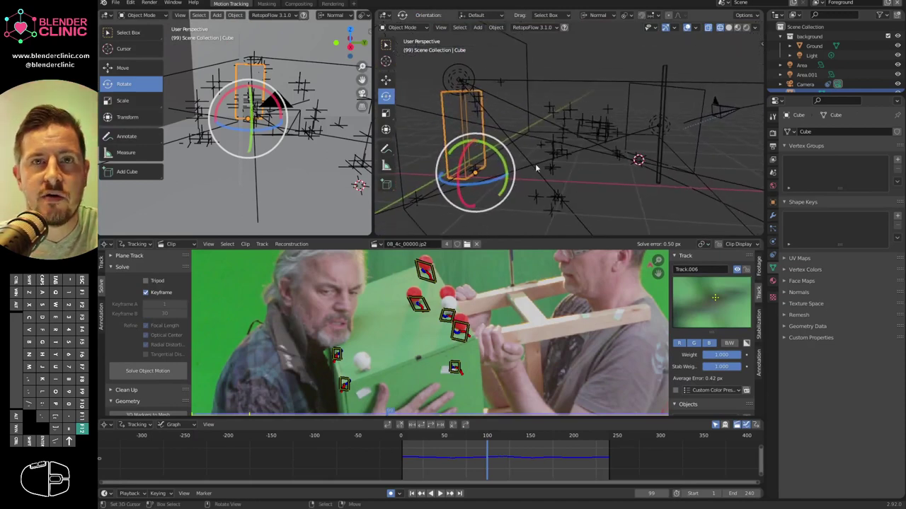
pyautogui.moveTo(601, 148); pyautogui.dragTo(599, 181, button='middle')
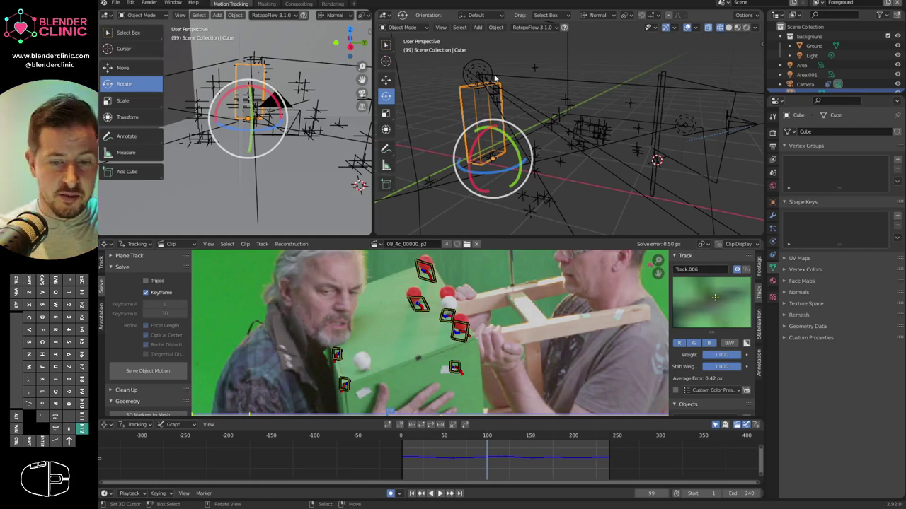
# Save the blend file and set the render output folder to the Desktop.
pyautogui.moveTo(117, 3); pyautogui.dragTo(123, 65)
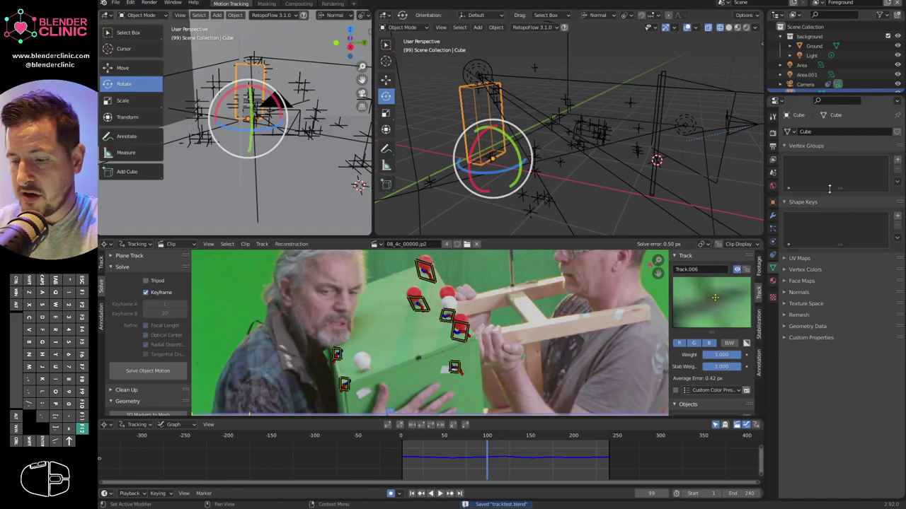
pyautogui.click(773, 142)
pyautogui.click(772, 132)
pyautogui.click(773, 143)
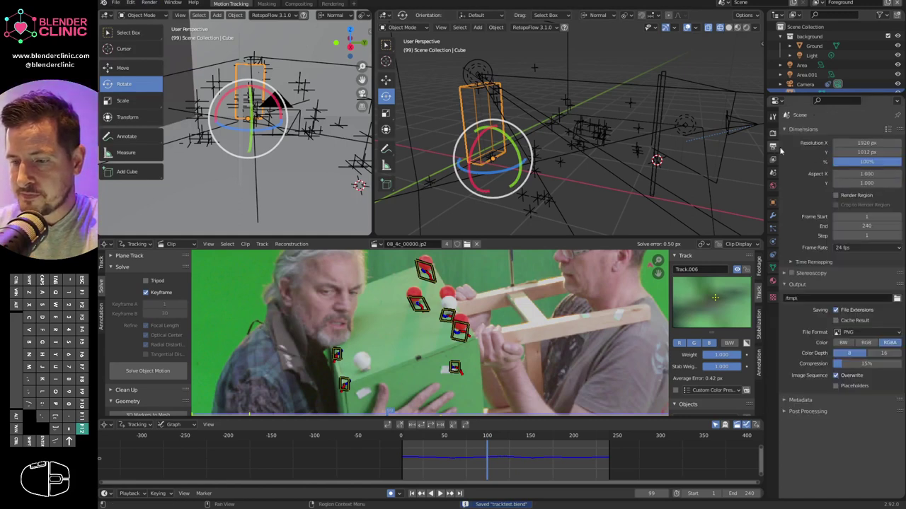
pyautogui.click(896, 300)
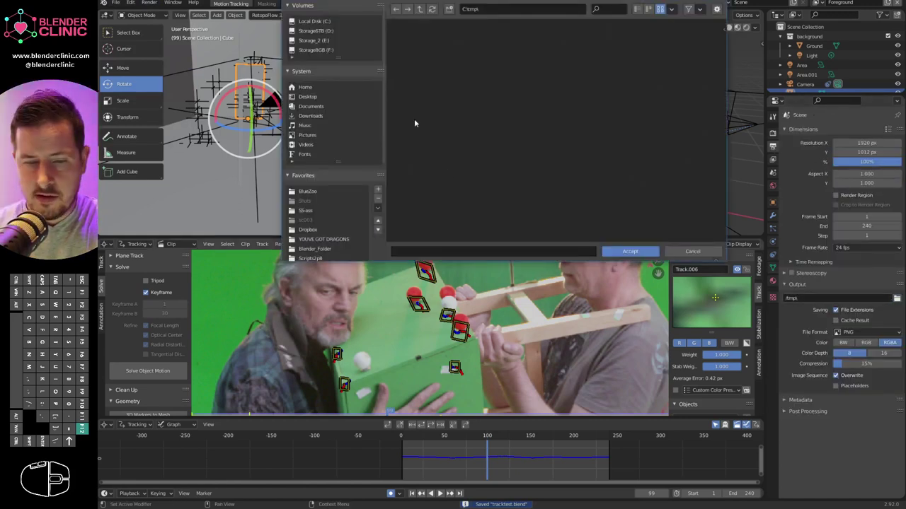
pyautogui.click(315, 97)
pyautogui.click(619, 253)
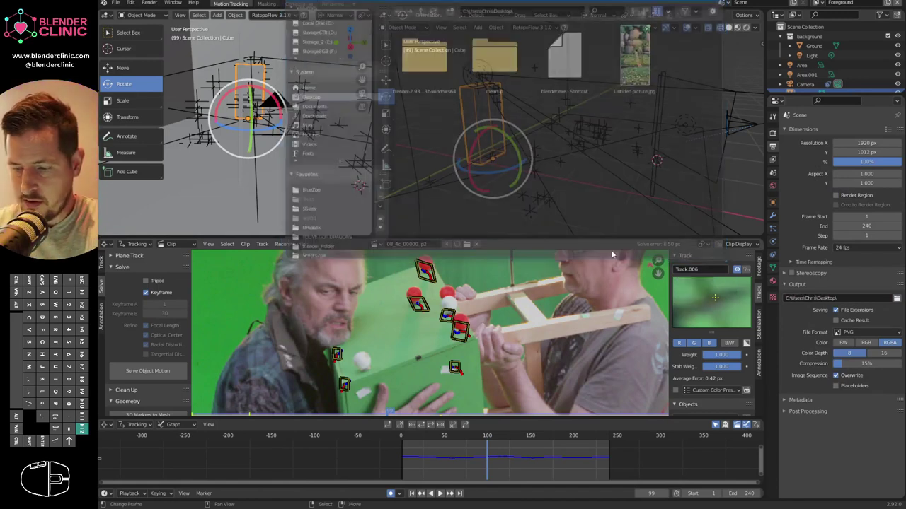
# Set the output file format to FFmpeg Video and expand the Post Processing settings.
pyautogui.click(865, 332)
pyautogui.click(871, 380)
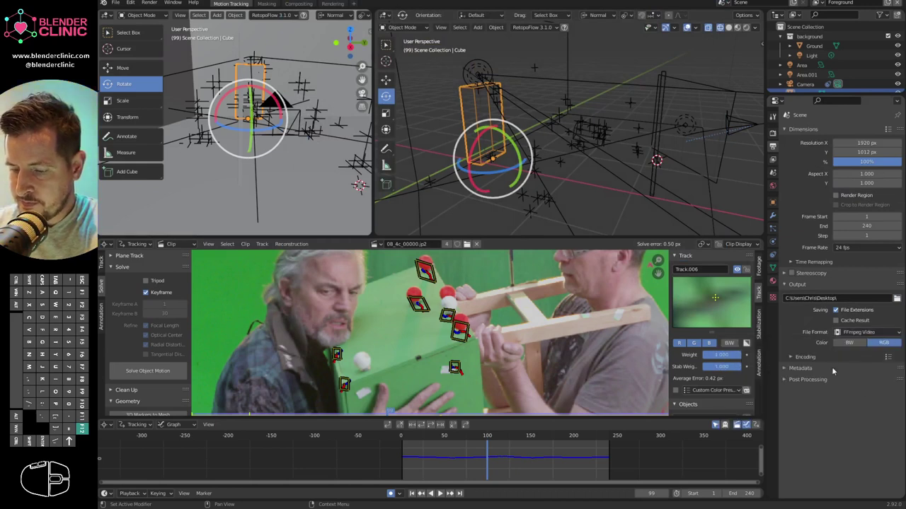
pyautogui.click(789, 382)
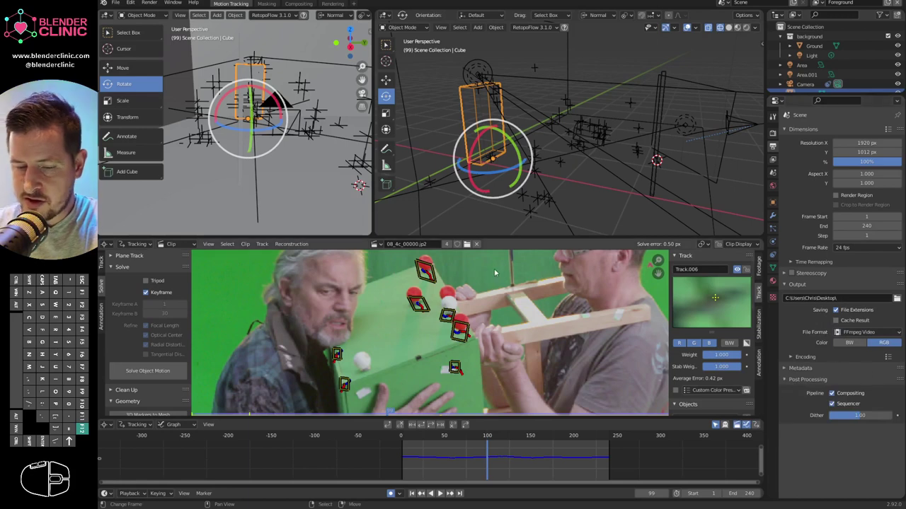
# Save the blend file again and render the full animation.
pyautogui.click(117, 4)
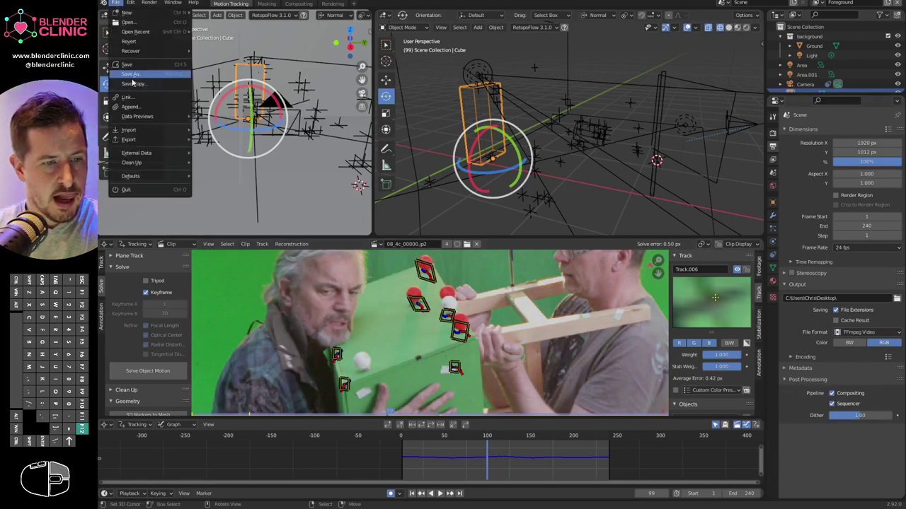
pyautogui.click(144, 66)
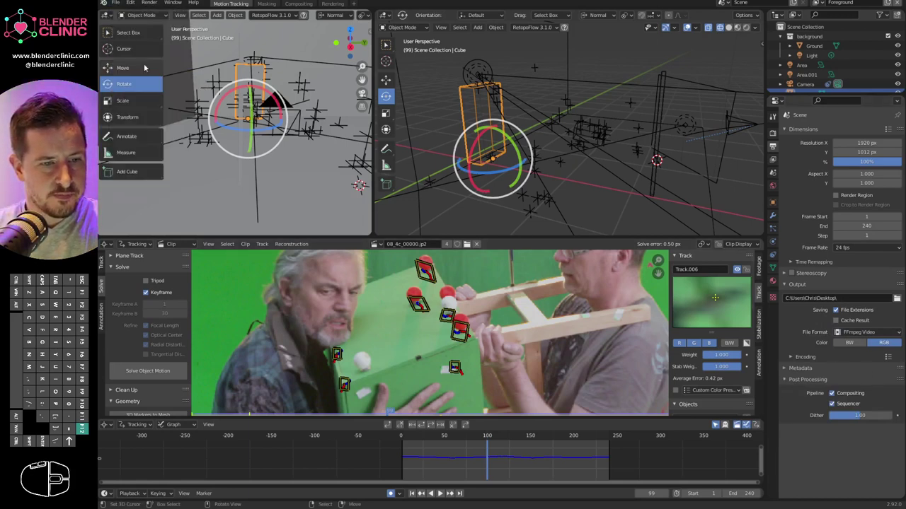
pyautogui.click(149, 3)
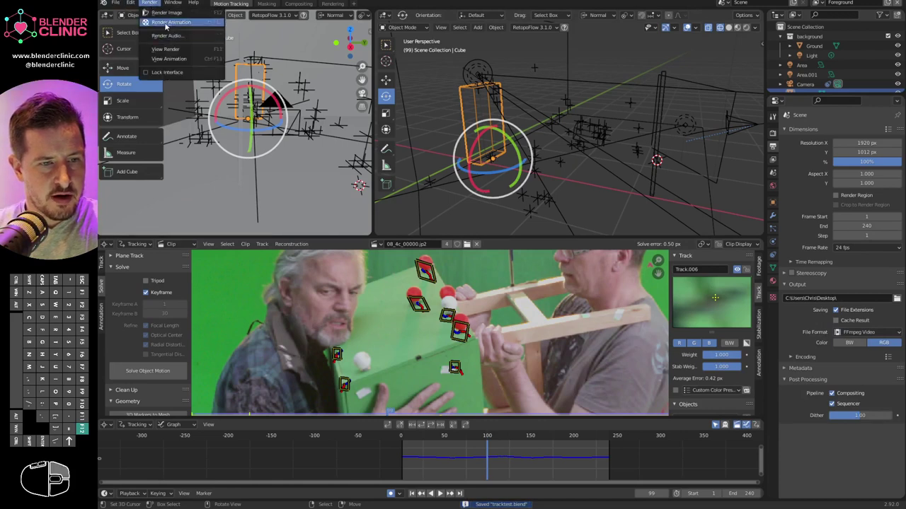
pyautogui.click(166, 34)
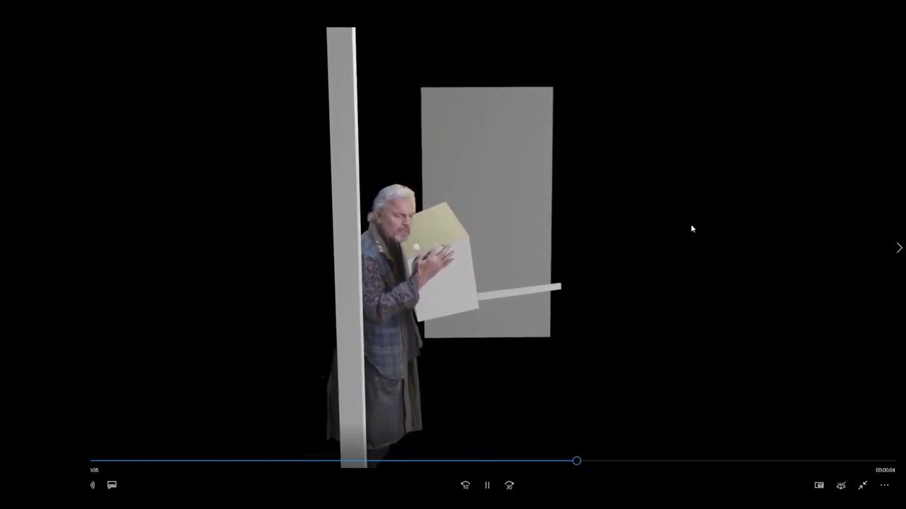
# Review the rendered video in the media player, scrubbing through to its last frames.
pyautogui.click(487, 489)
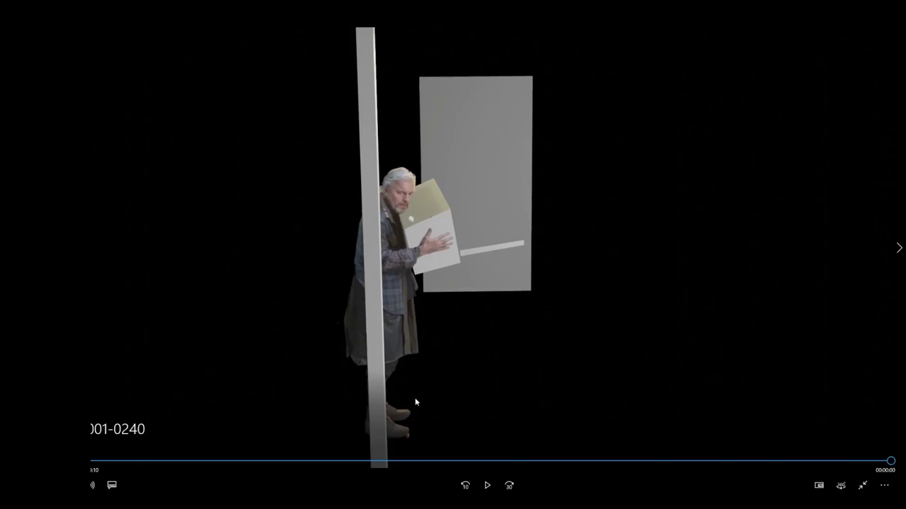
pyautogui.moveTo(71, 456); pyautogui.dragTo(876, 419)
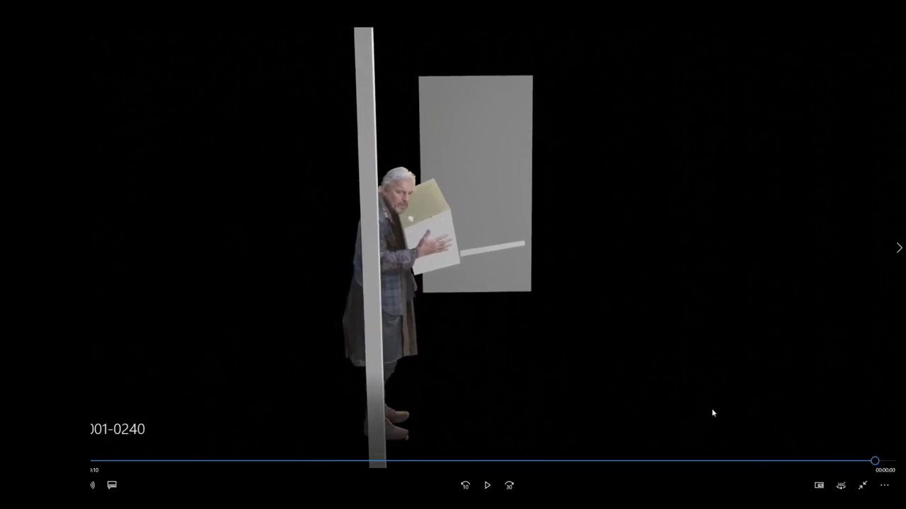